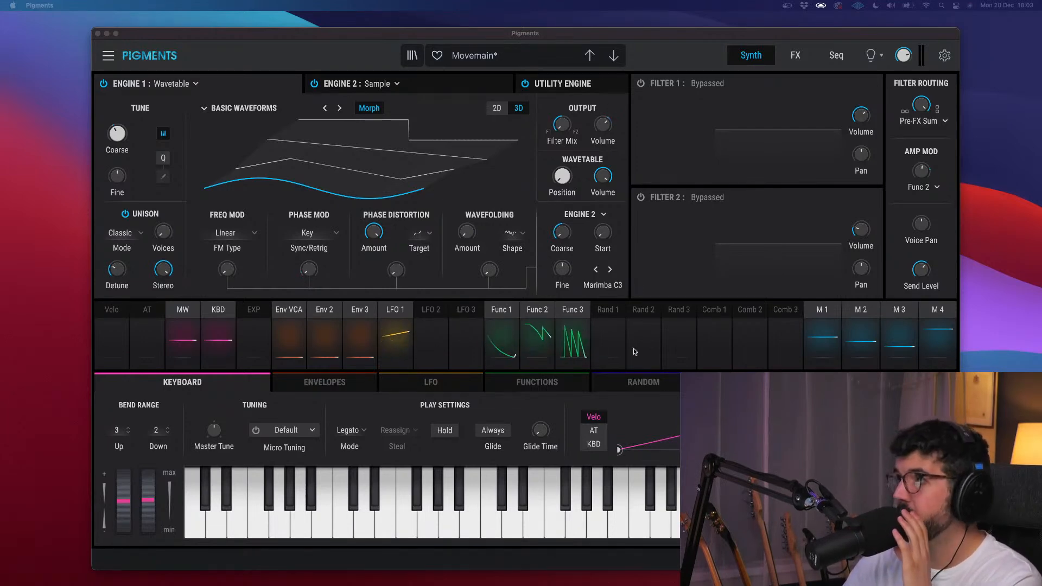
- Reposition the window slightly and review the available window resize percentages without changing the size
drag(736, 33, 725, 40)
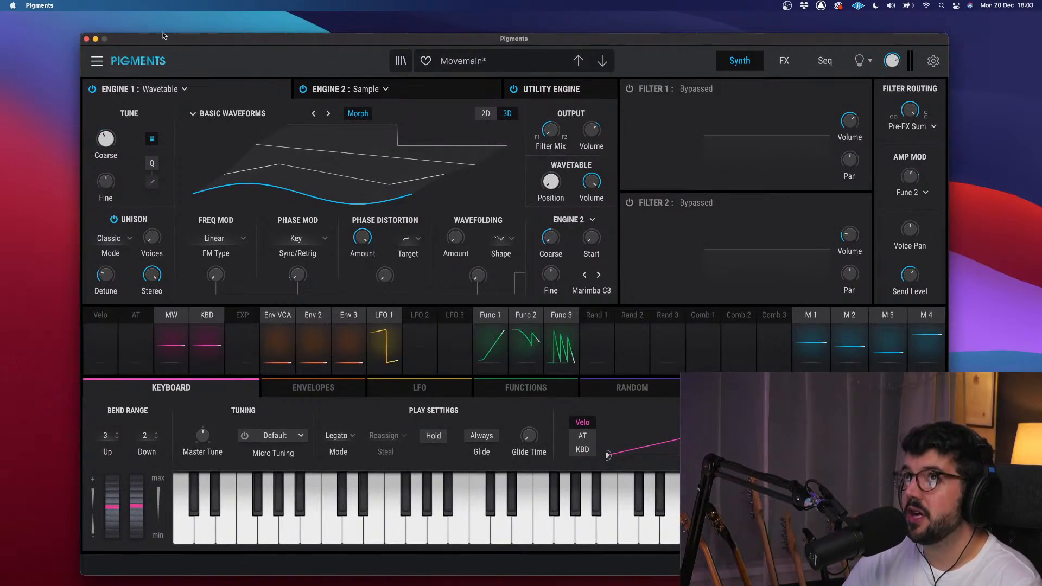
click(96, 63)
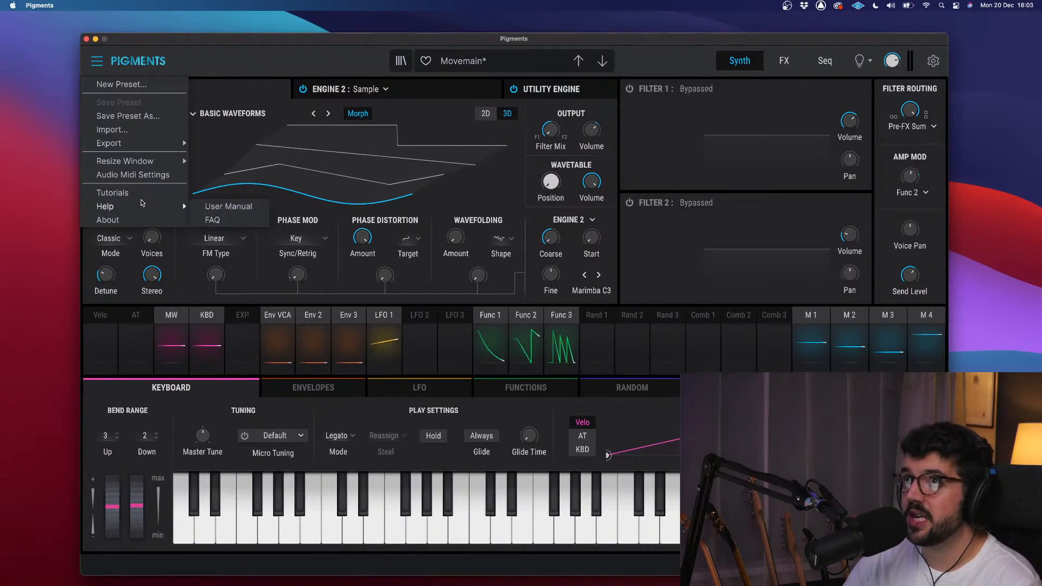
mouse_move(136, 166)
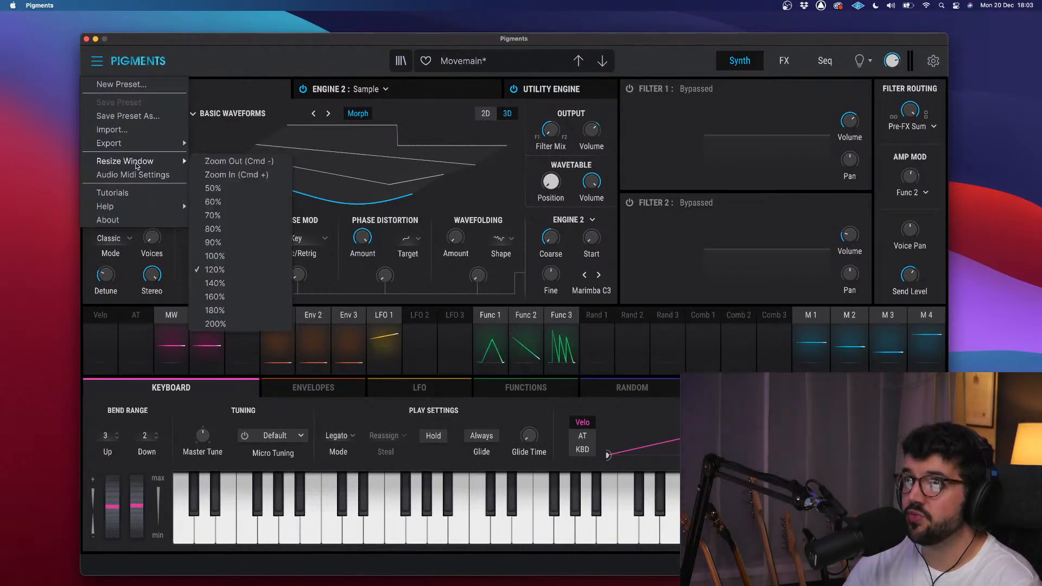
click(216, 57)
drag(221, 40, 223, 37)
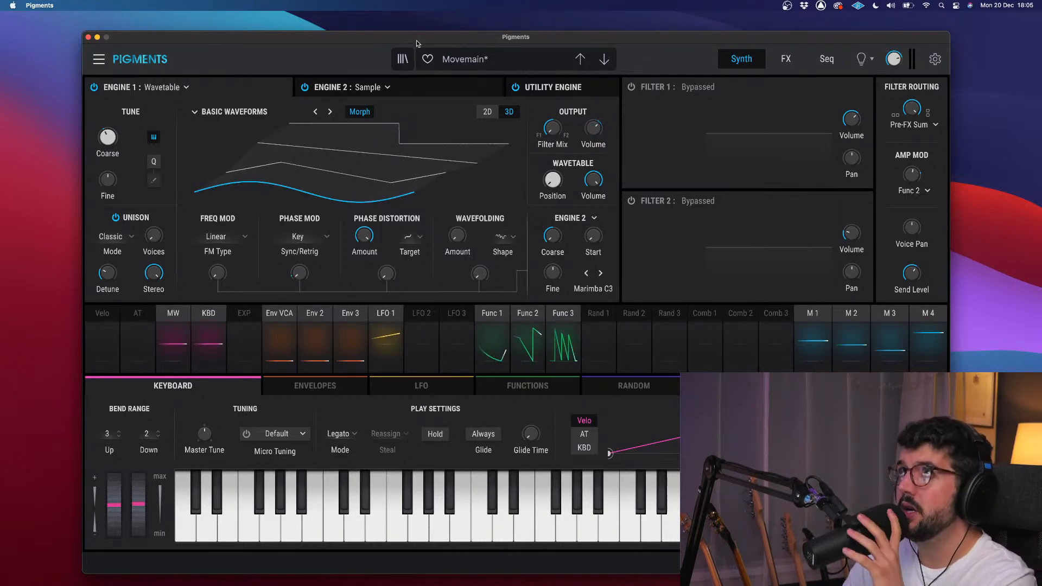
- View the preset library and return to the synth page
click(407, 61)
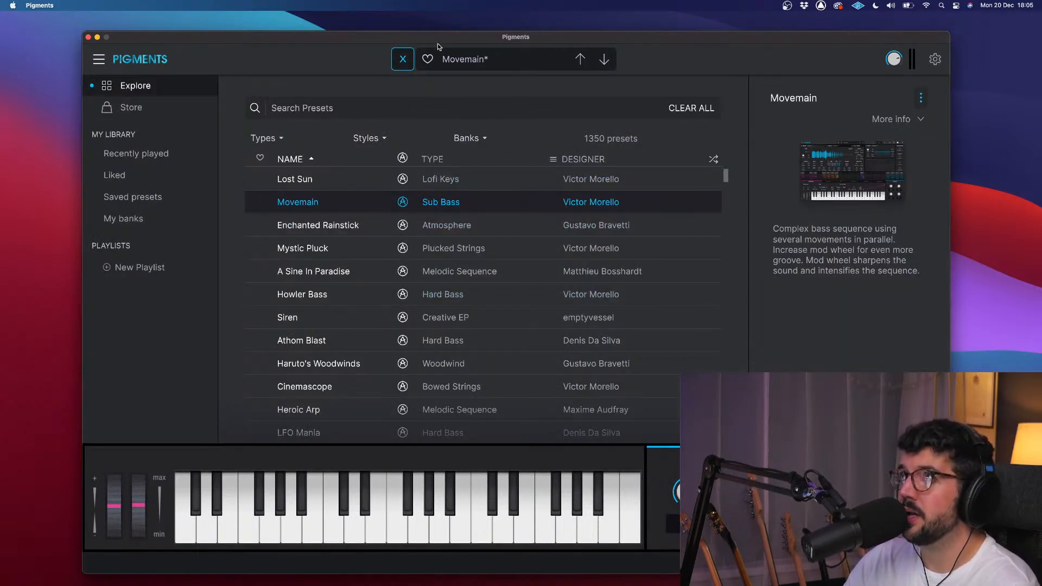
click(403, 60)
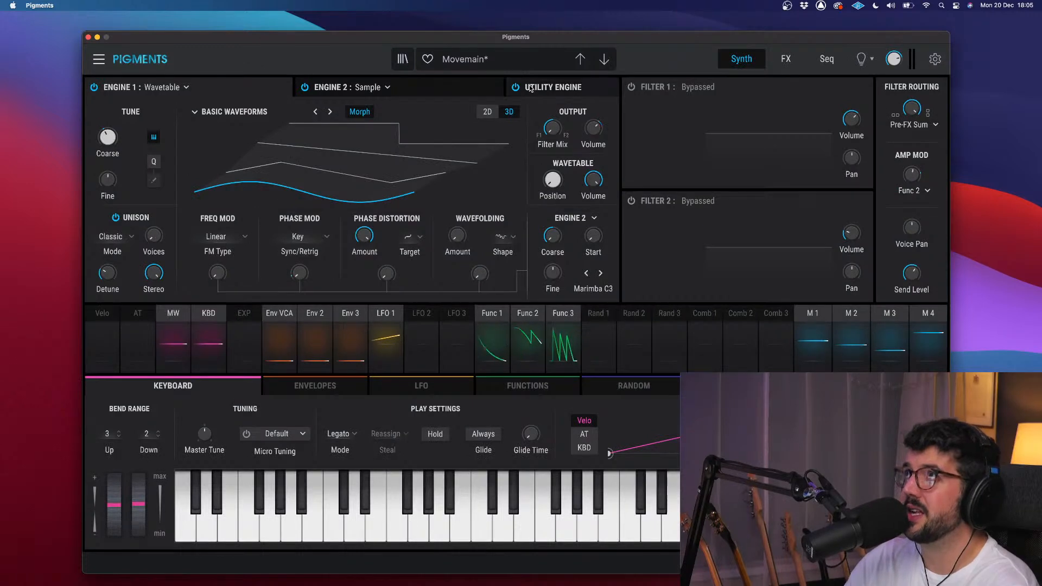
- Browse Engine 2's sample folders and categories, and preview the Magic Ball sample
click(275, 111)
click(266, 137)
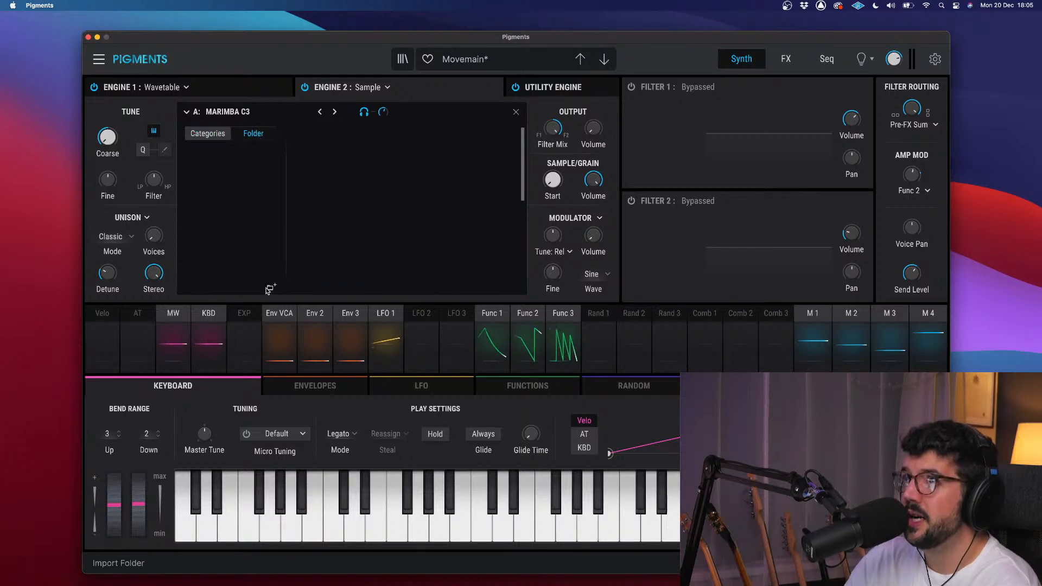
click(196, 137)
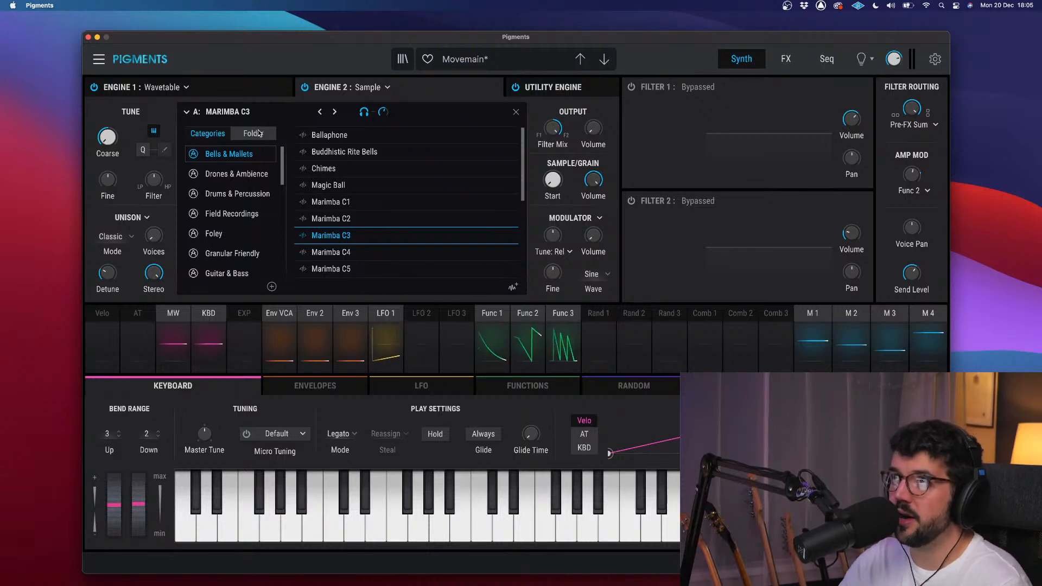
scroll(273, 250, down, 5)
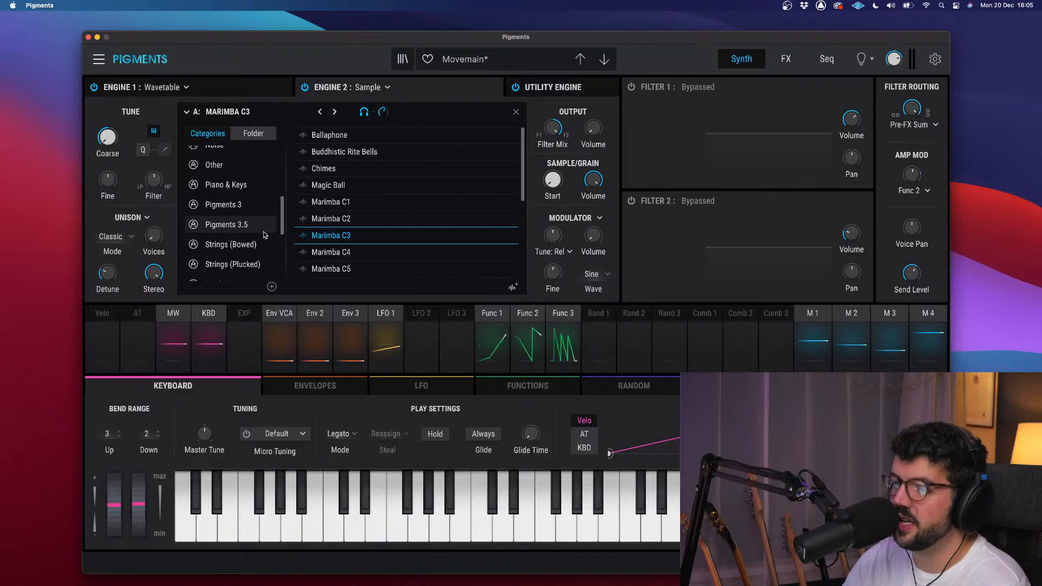
click(365, 112)
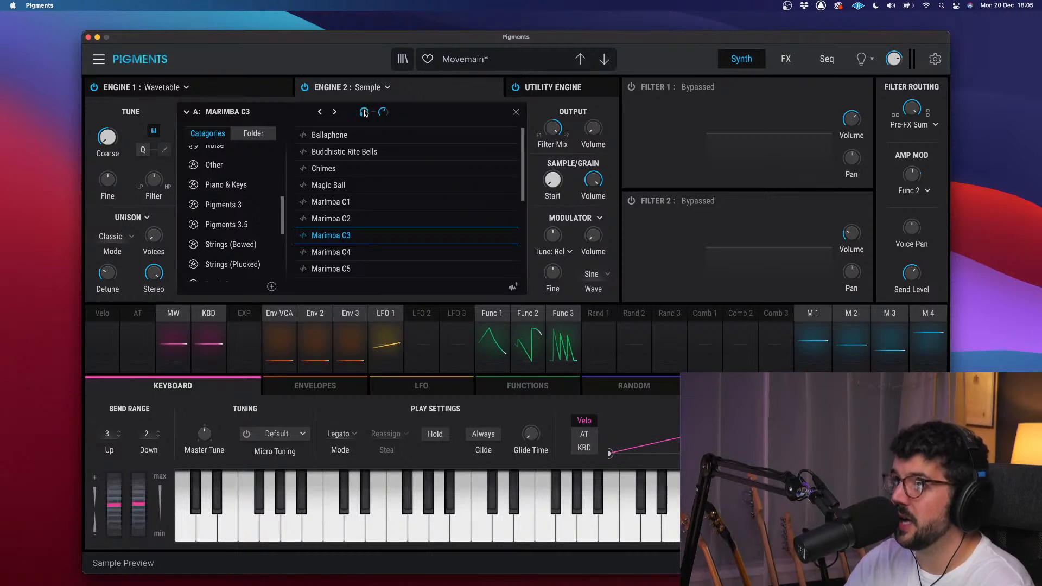
click(375, 184)
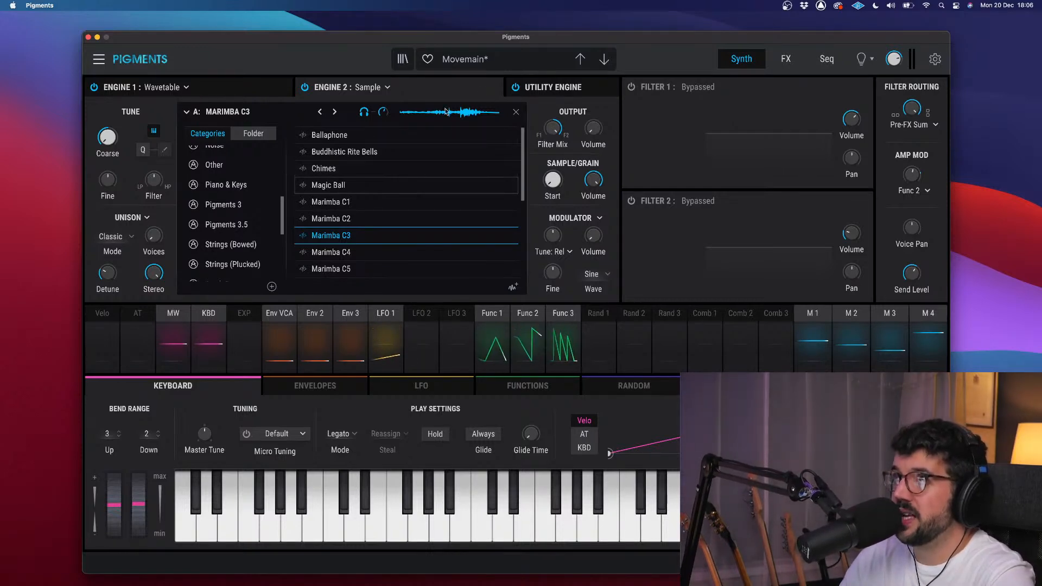
- Examine the Utility Engine's noise and oscillator sections, and return to the Engine 1 wavetable settings
click(551, 88)
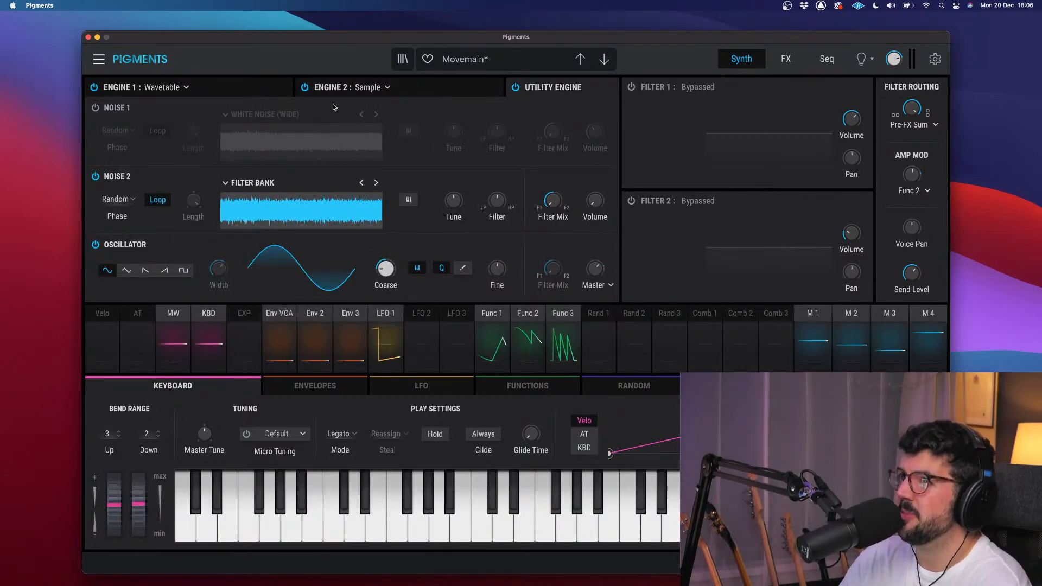
click(282, 90)
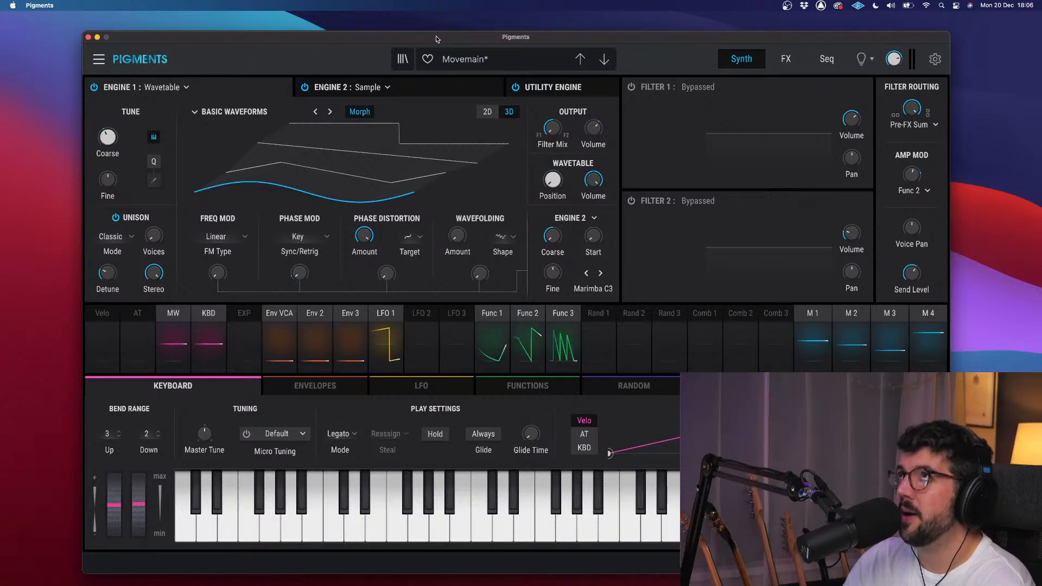
drag(437, 37, 432, 35)
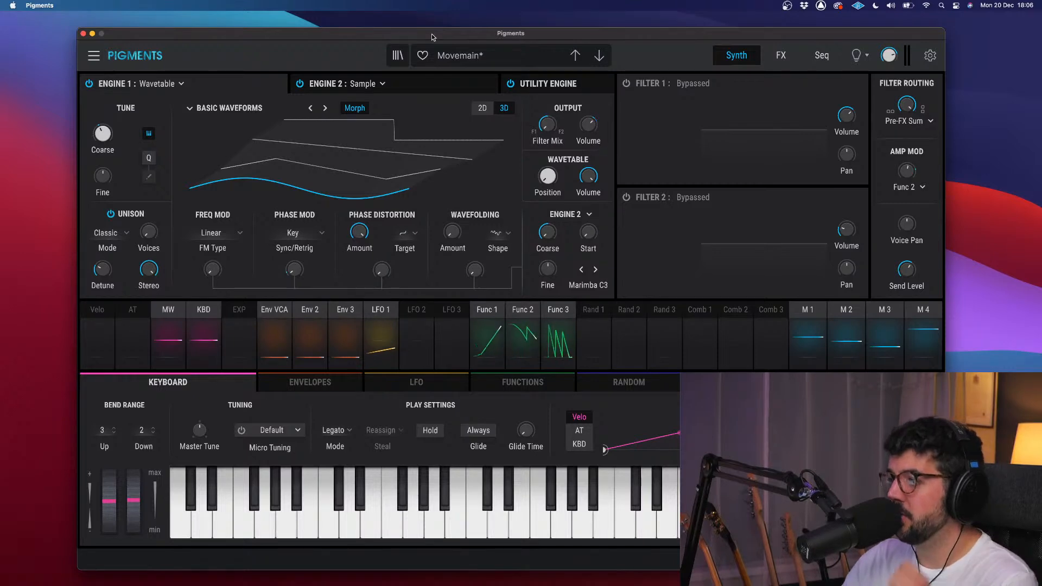
- Review the distortion types offered for the Aux distortion effect, and return to the synth page
click(779, 62)
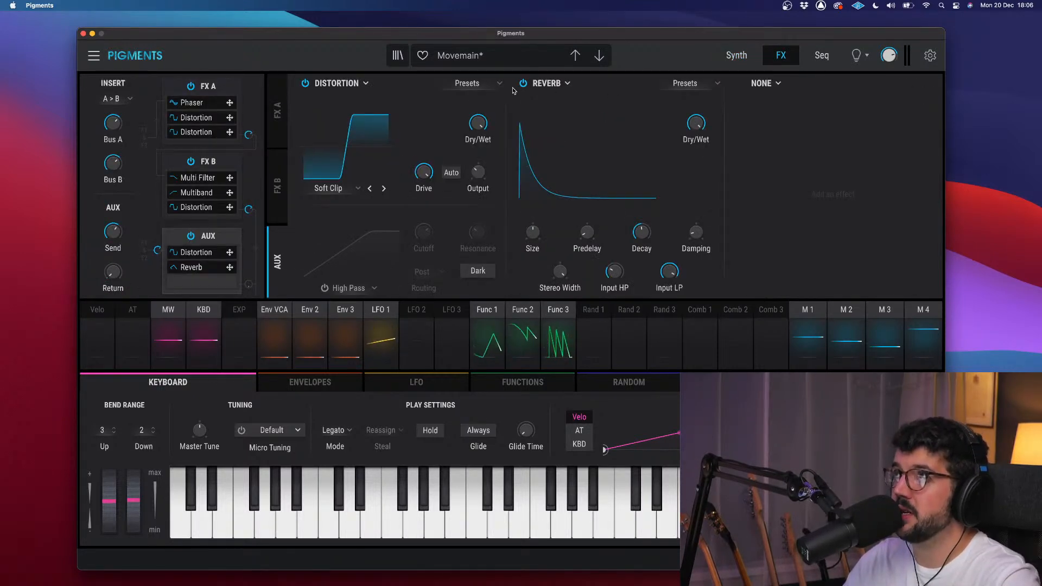
click(350, 190)
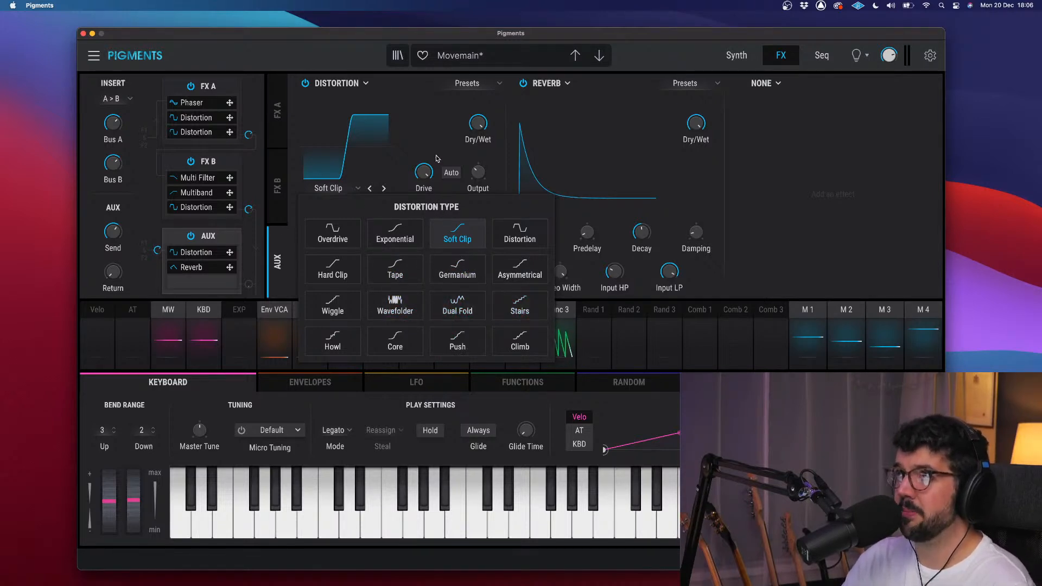
click(737, 56)
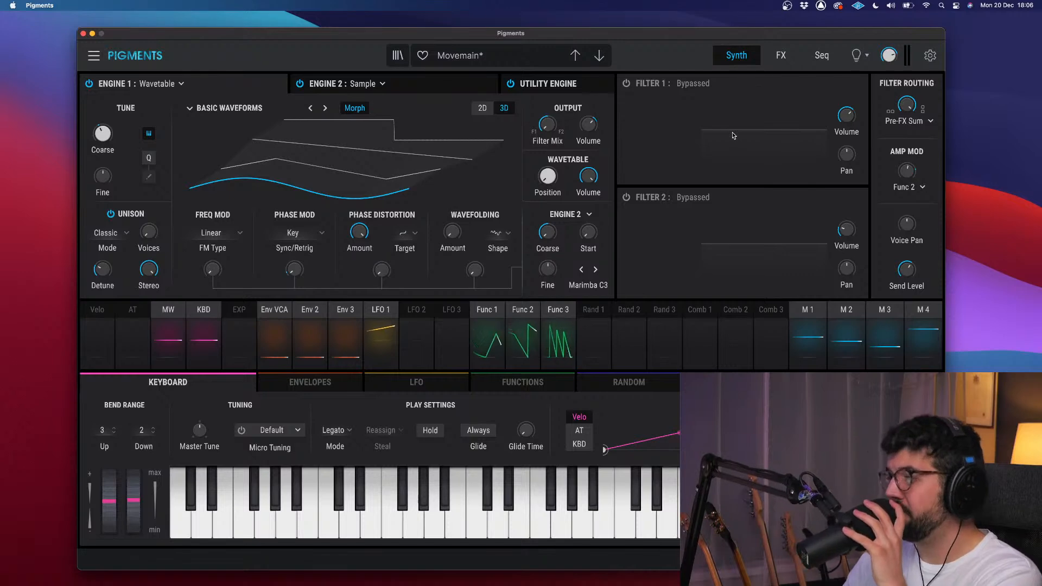
- Enable Filter 1 and review its filter types and comb modes, keeping Comb and HP6
click(627, 83)
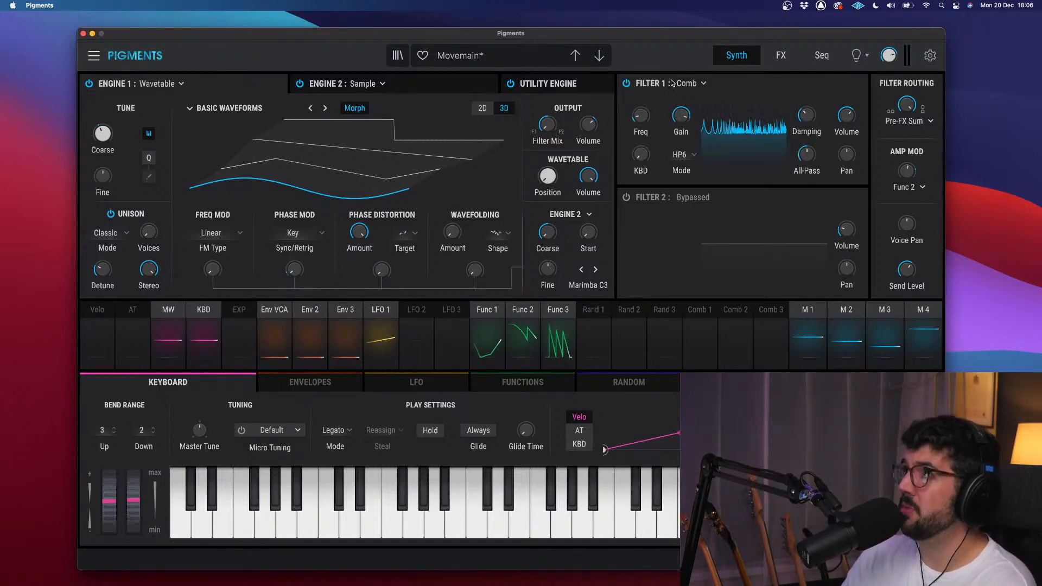
click(701, 84)
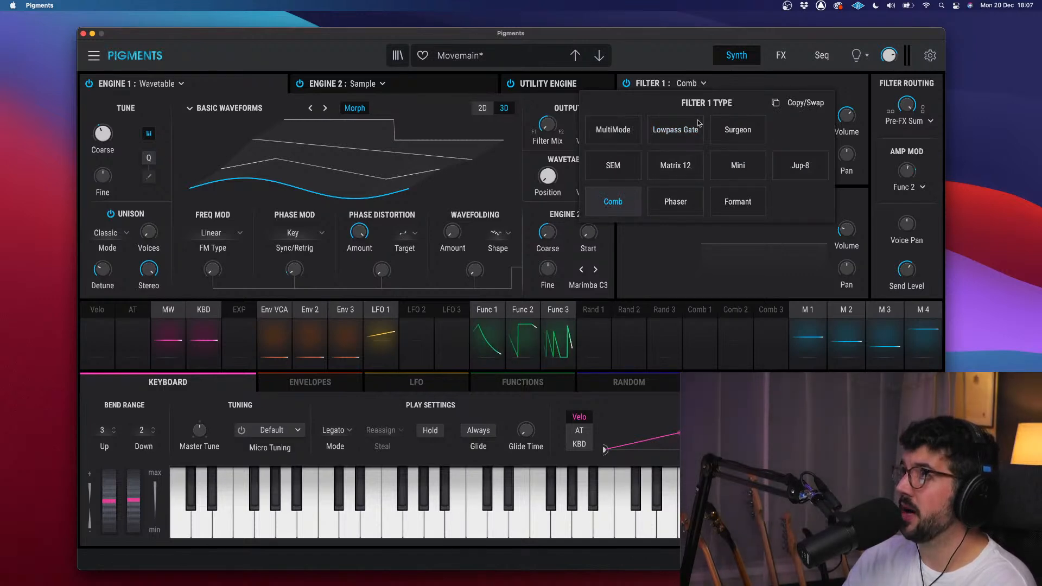
click(718, 87)
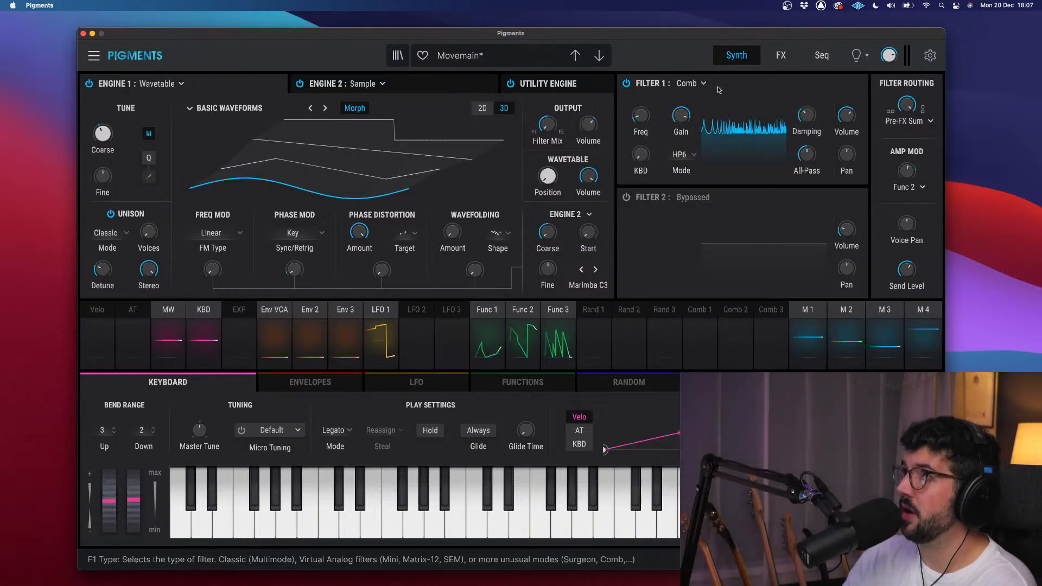
click(693, 157)
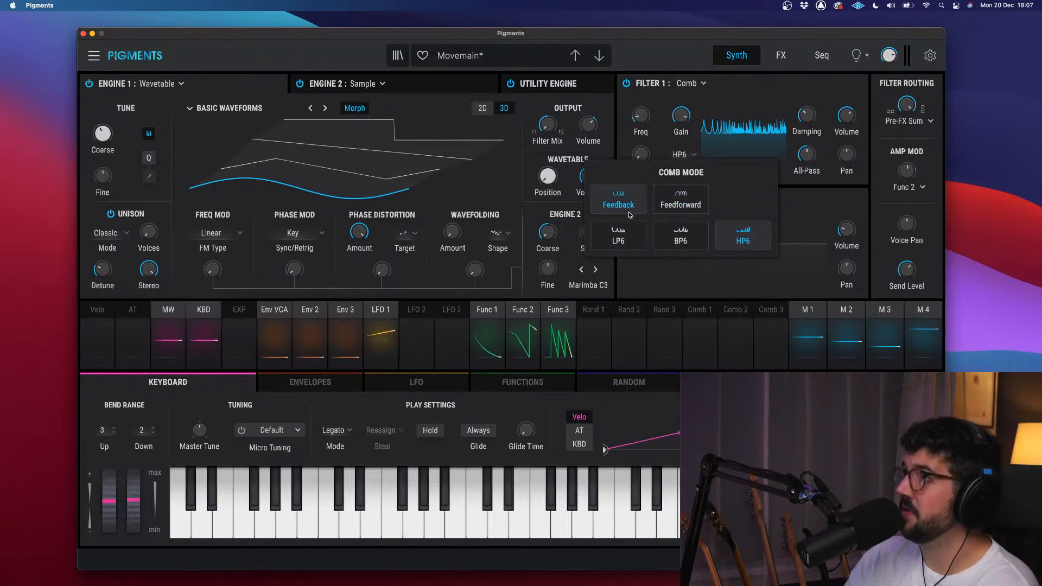
click(709, 99)
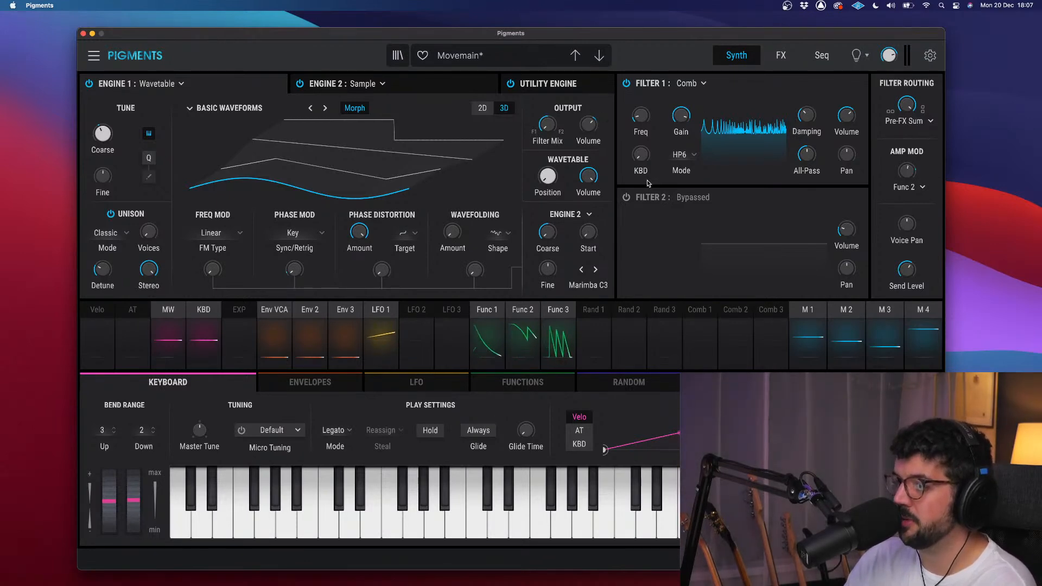
- Try Modulator as Engine 1's crossmod source, checking its wave options, and restore Engine 2 as the source
click(589, 215)
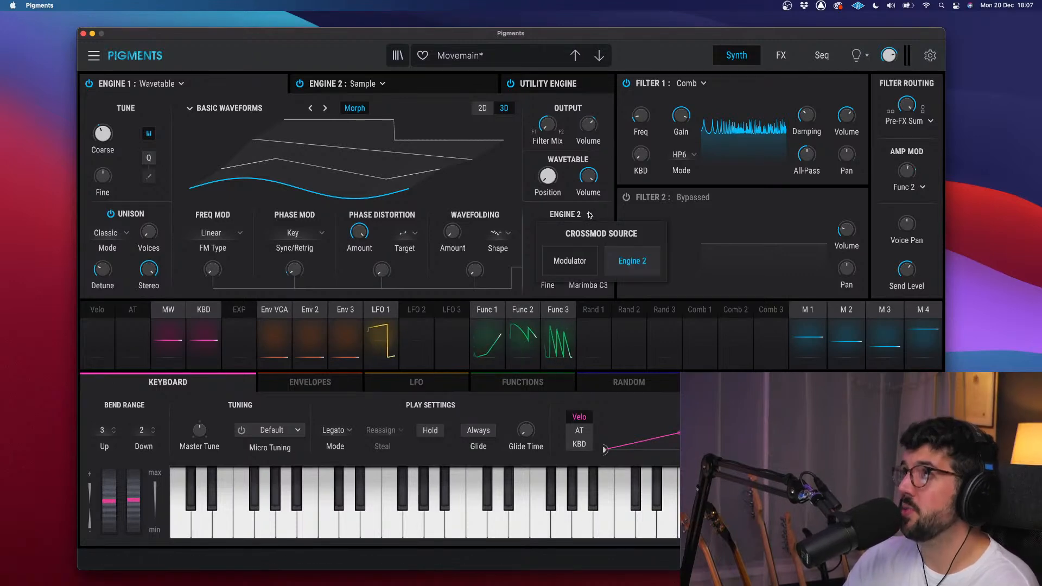
click(578, 261)
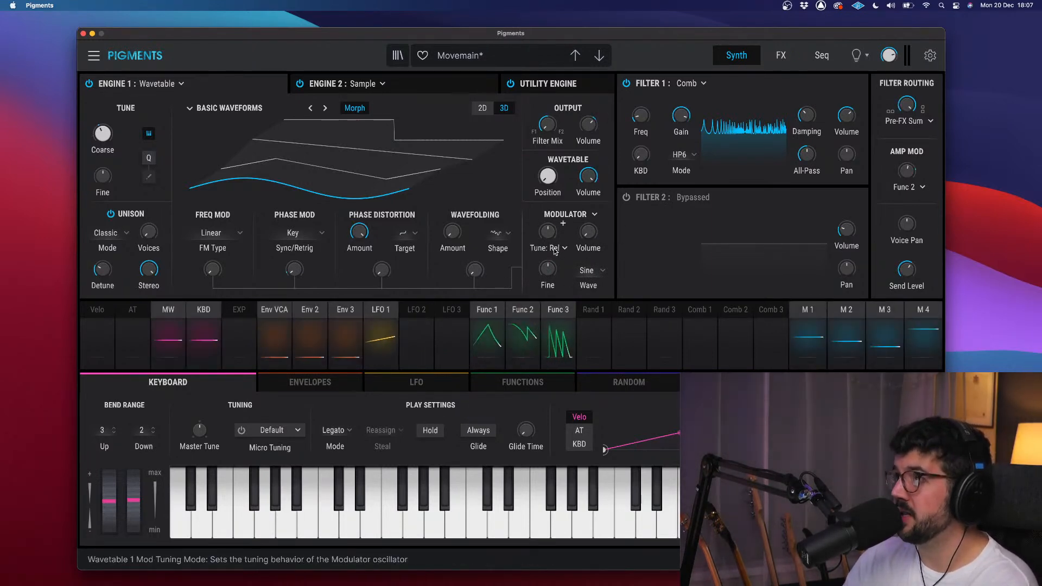
click(602, 273)
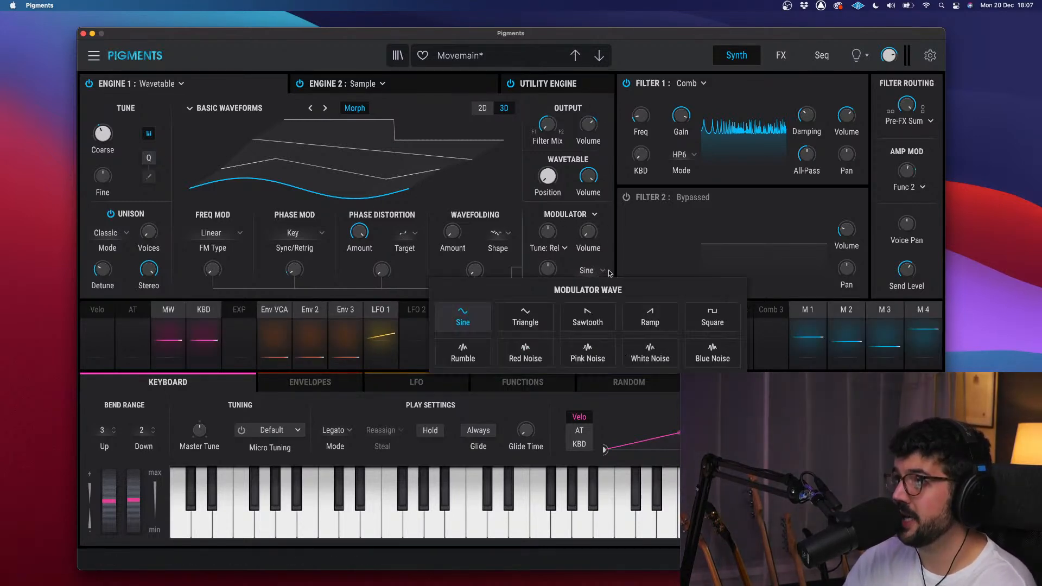
click(601, 269)
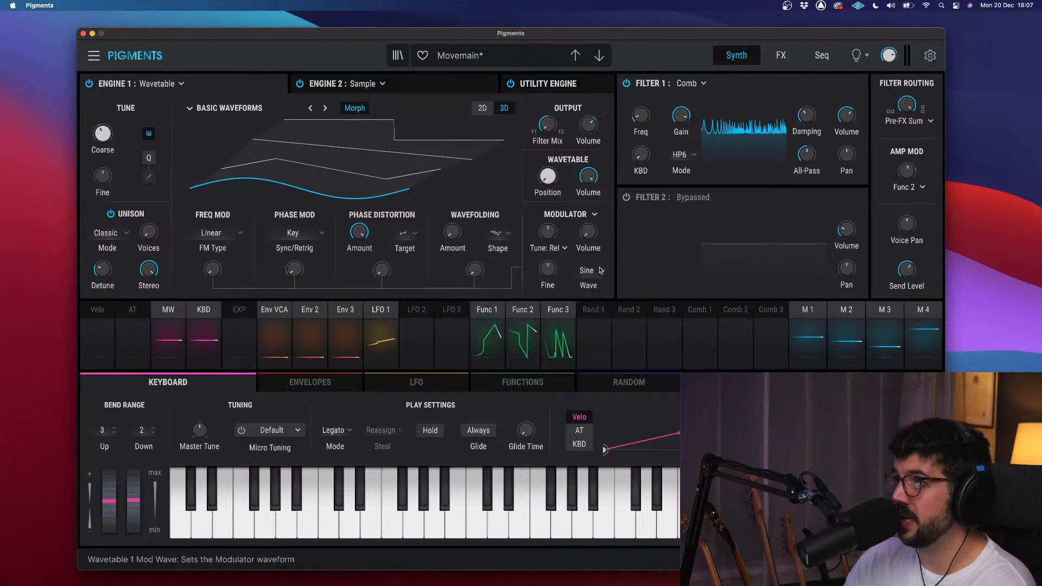
mouse_move(539, 273)
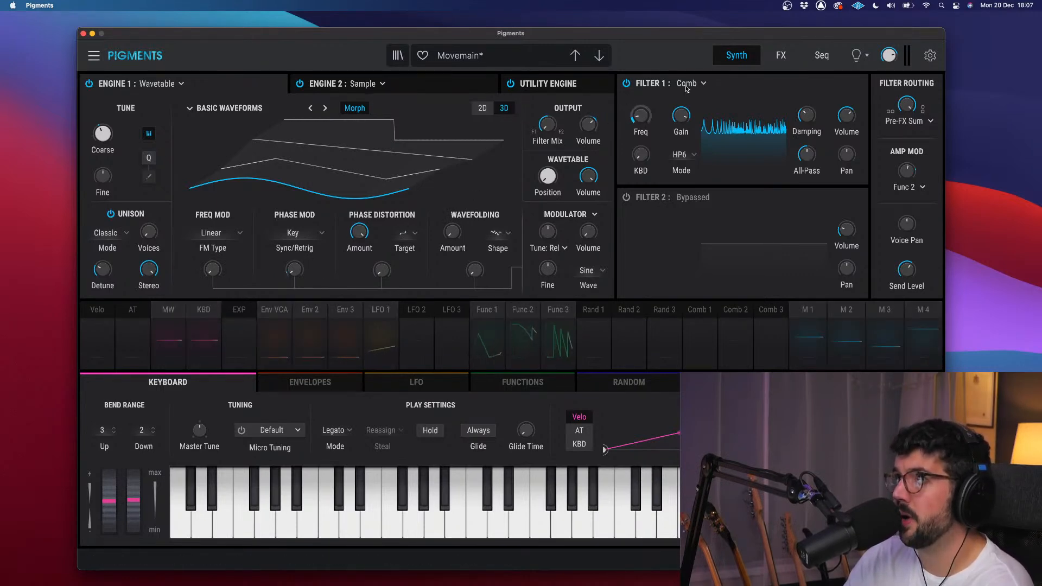
click(596, 215)
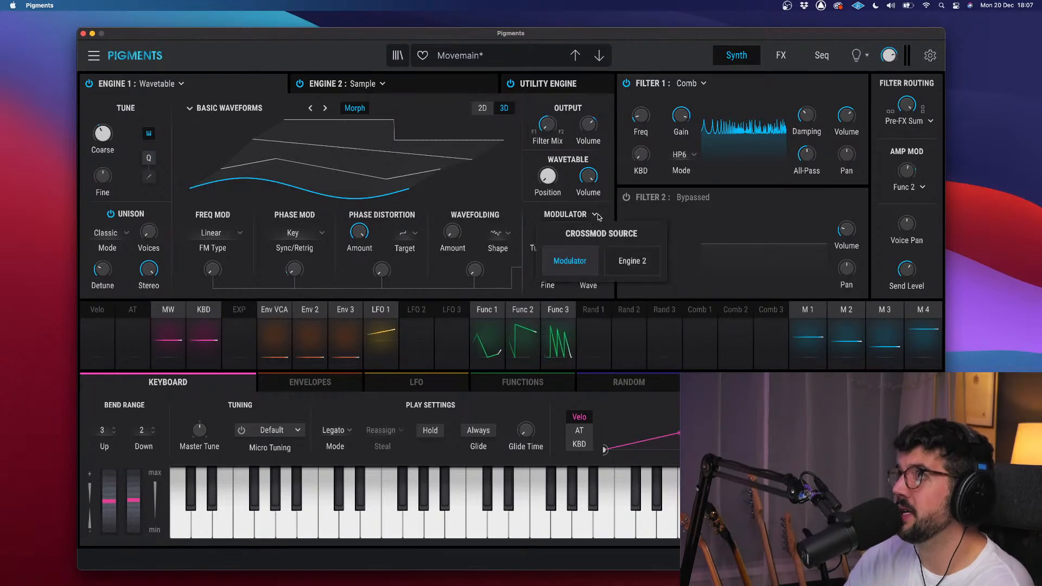
click(631, 261)
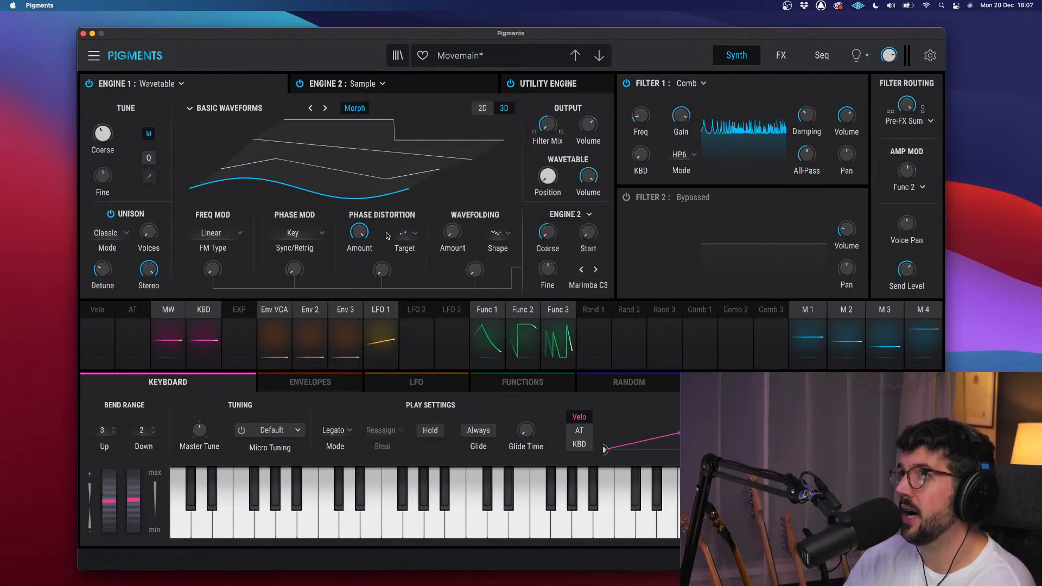
- Review the engine types available for Engine 2, and return to the Engine 1 wavetable settings
click(421, 82)
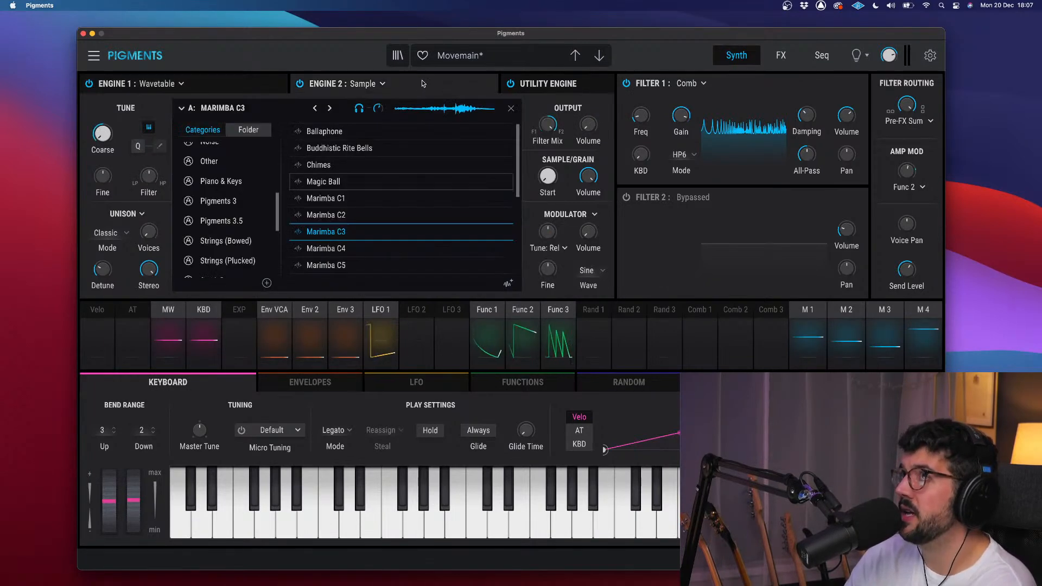
click(384, 85)
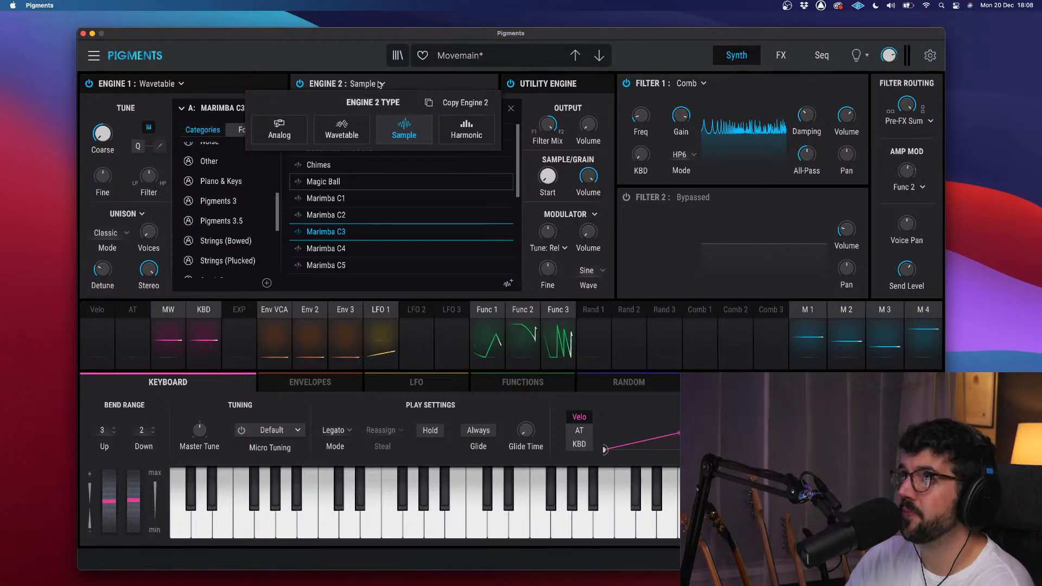
click(263, 89)
click(251, 89)
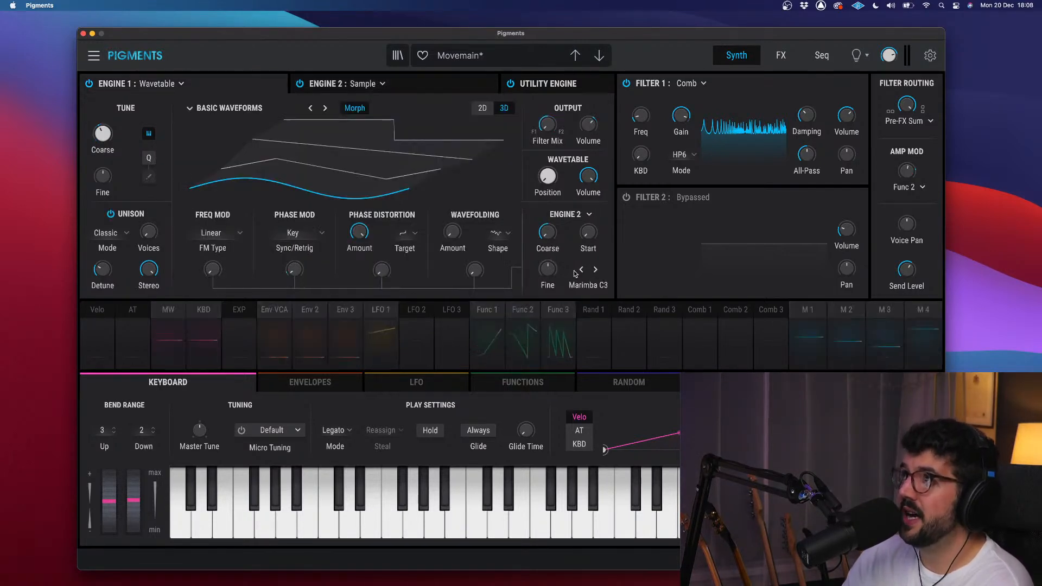
- Examine Engine 1's coarse pitch and wavefolding controls and its crossmod source choices, keeping Engine 2
mouse_move(554, 235)
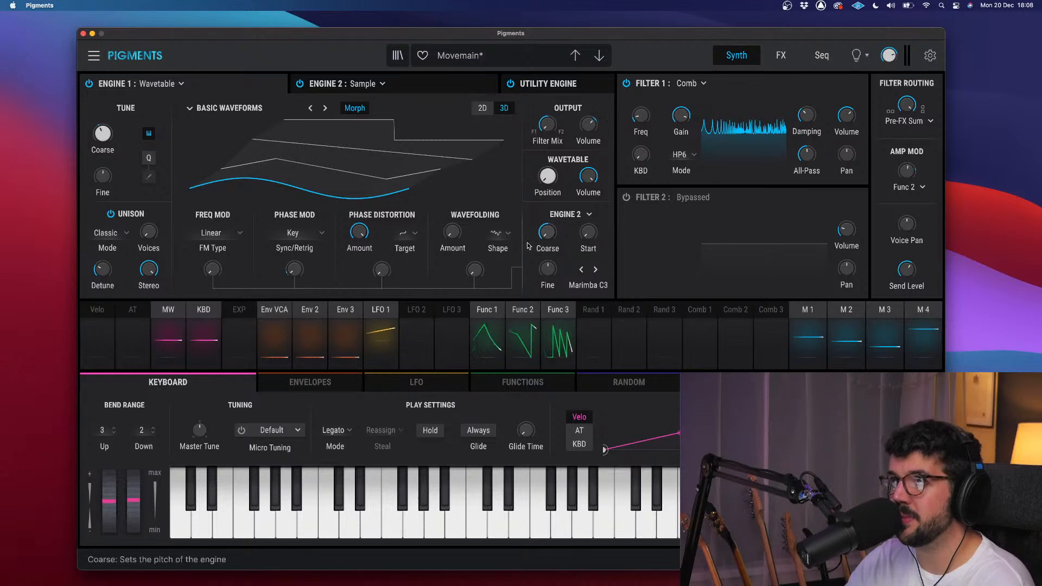
mouse_move(451, 230)
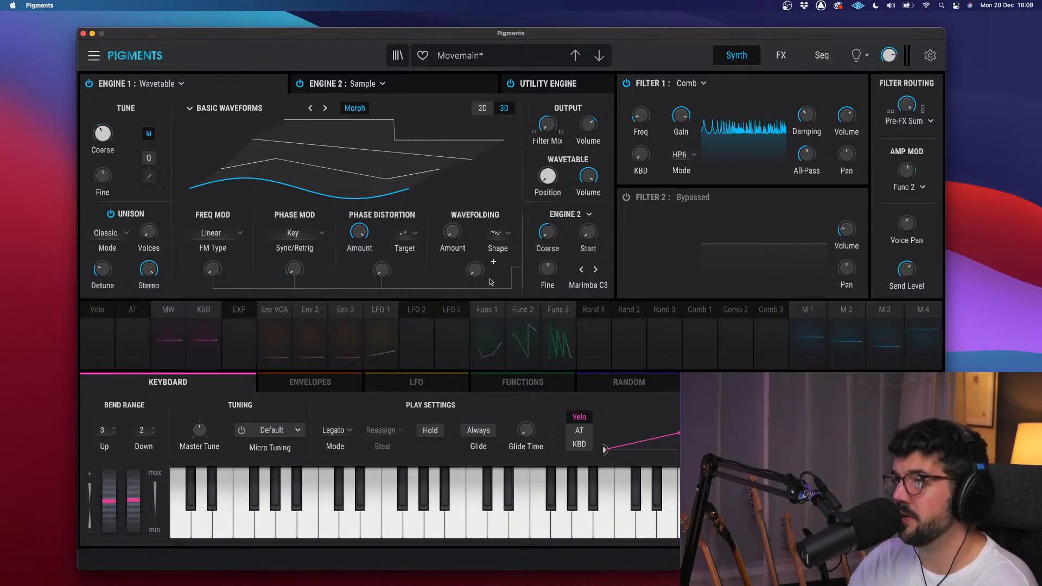
click(589, 215)
click(645, 250)
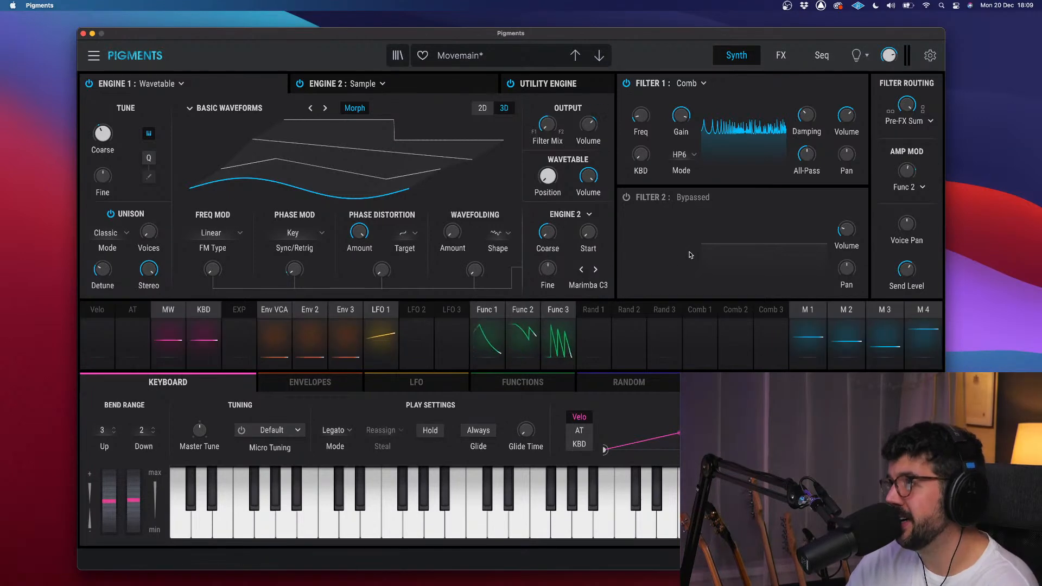
- Try the Music Box - Chord sample as Engine 1's crossmod source, check it in Engine 2's sample browser, and restore Marimba C3
click(596, 270)
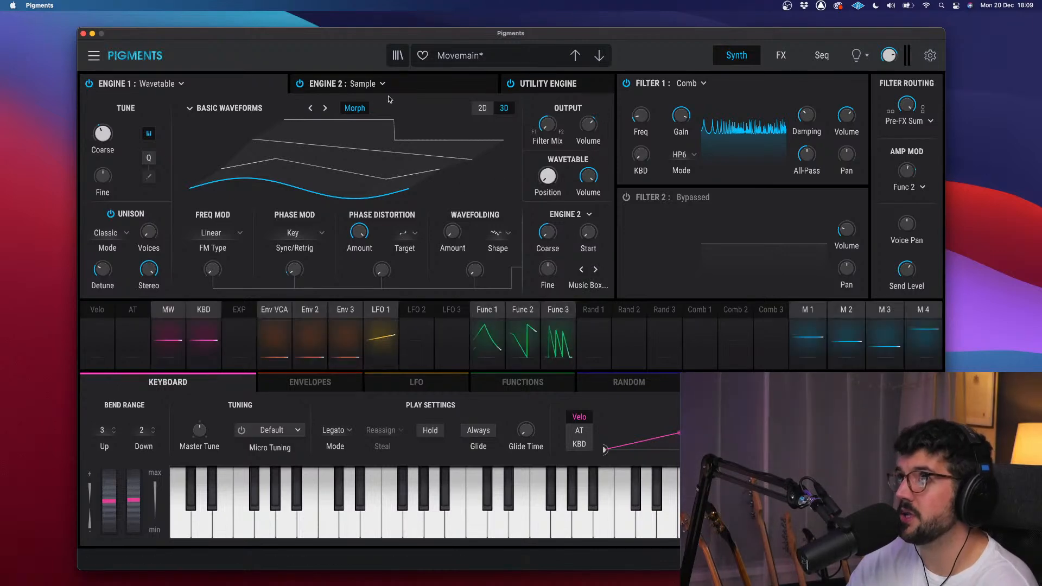
click(267, 87)
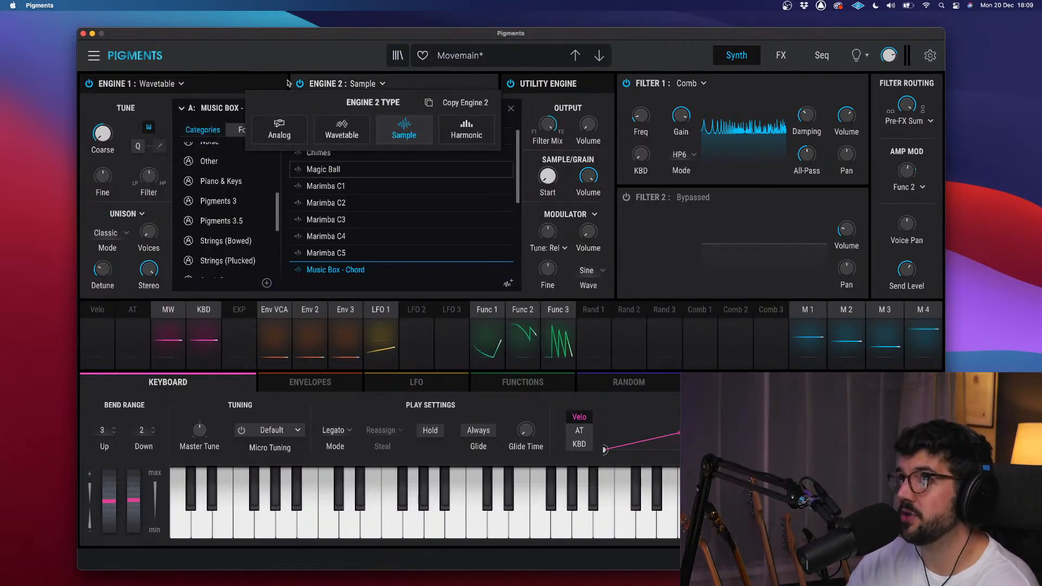
click(257, 84)
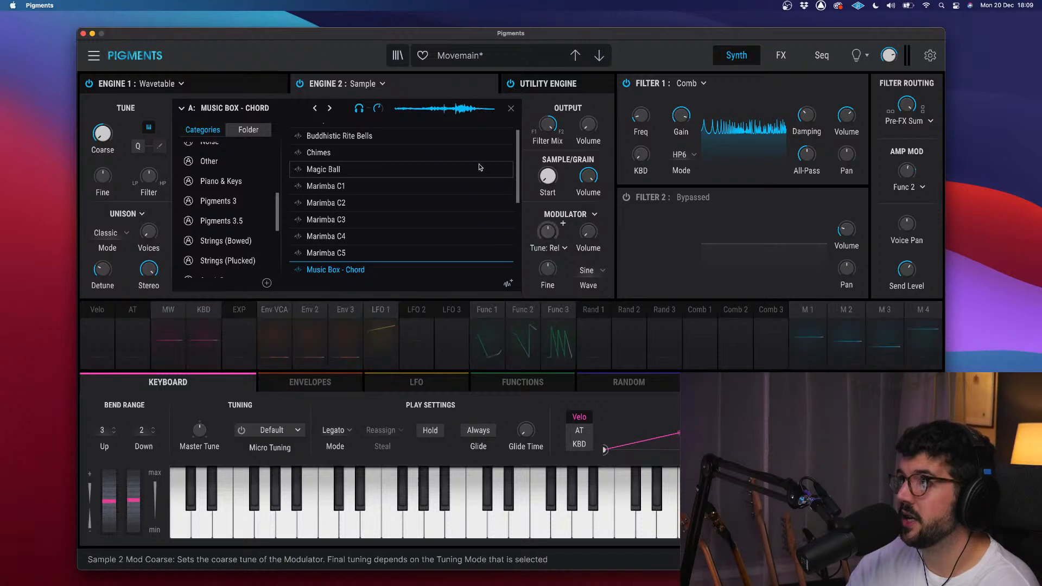
click(260, 84)
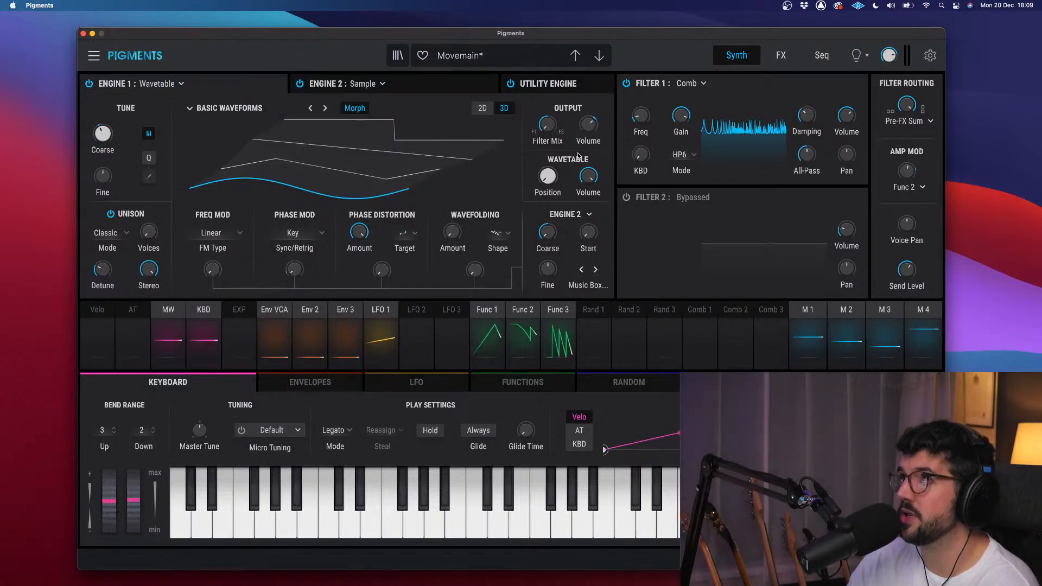
click(583, 269)
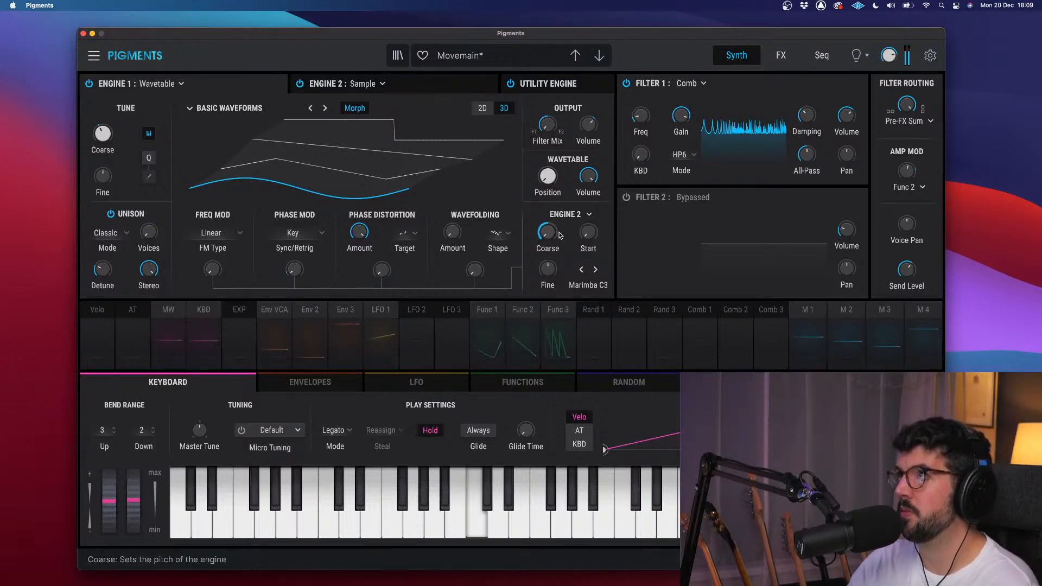
- Raise the crossmod sample's Start position and advance Engine 1's Engine 2 source sample to Vibraphone C1
drag(586, 237, 586, 210)
click(596, 270)
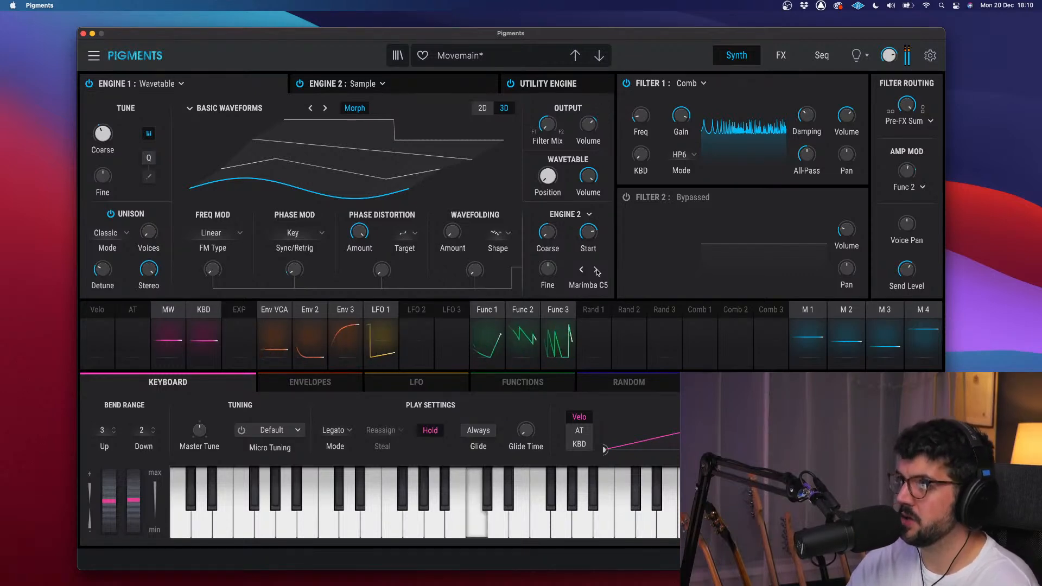
click(597, 270)
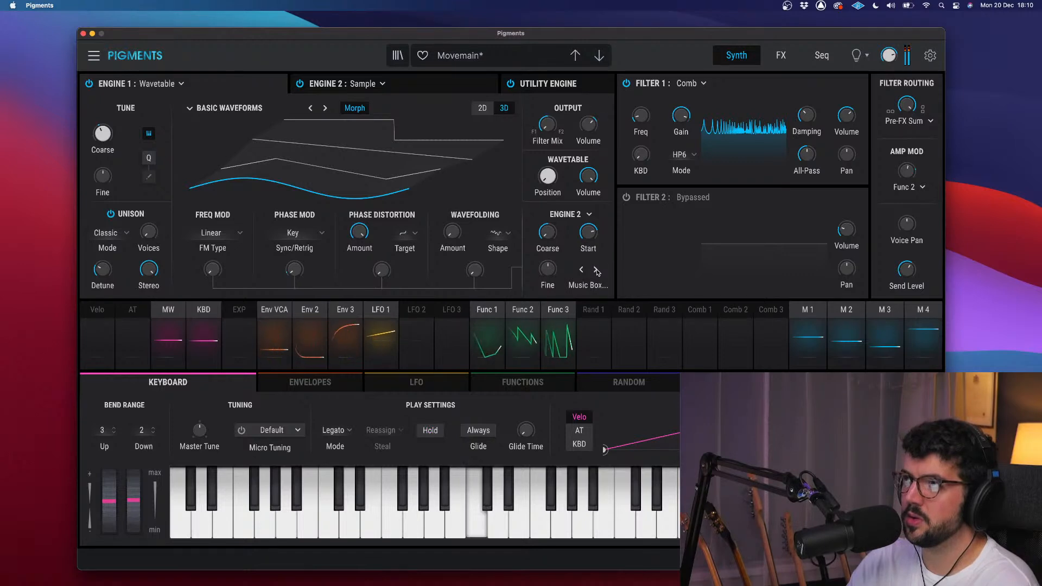
click(595, 270)
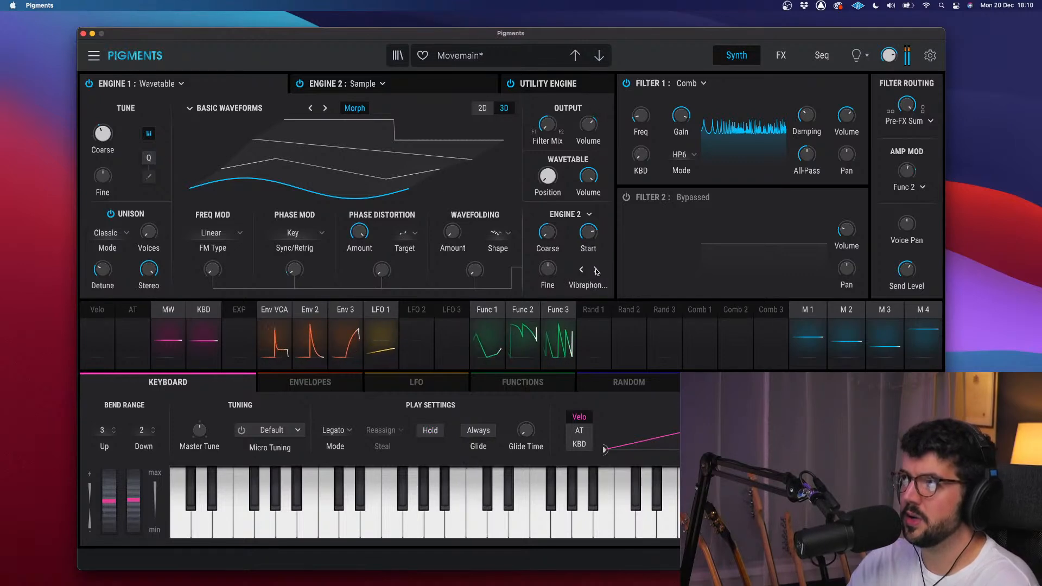
- Load the Crystaline sample from the Pigments 3.5 category into Engine 2, keeping the Sample engine type
click(417, 85)
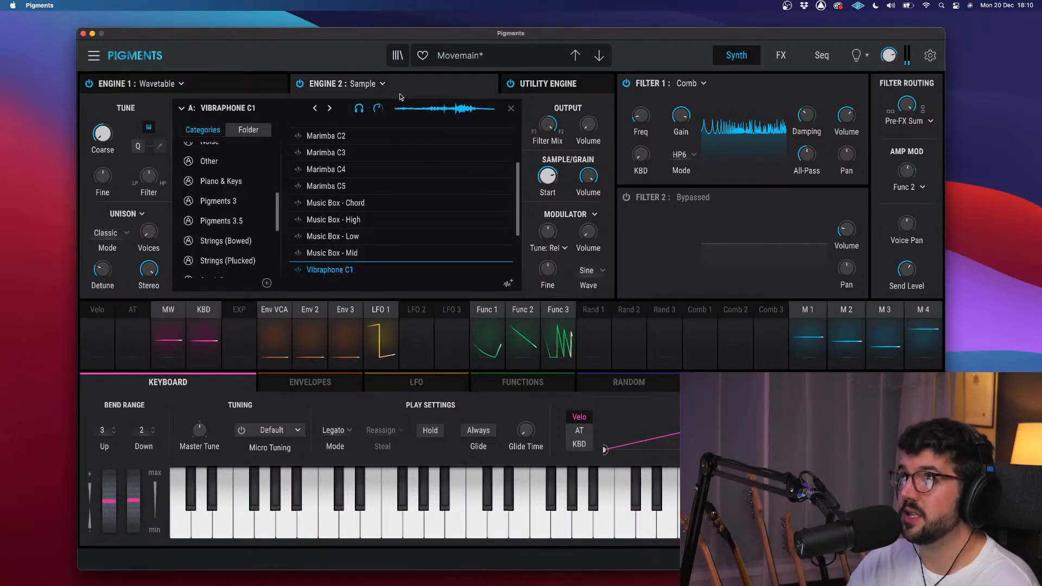
click(383, 85)
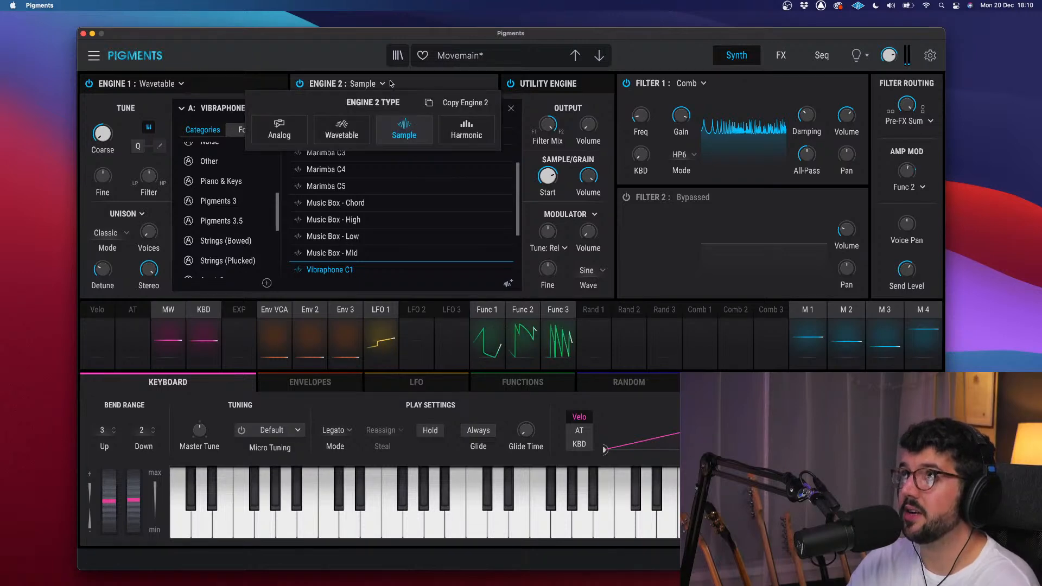
click(391, 83)
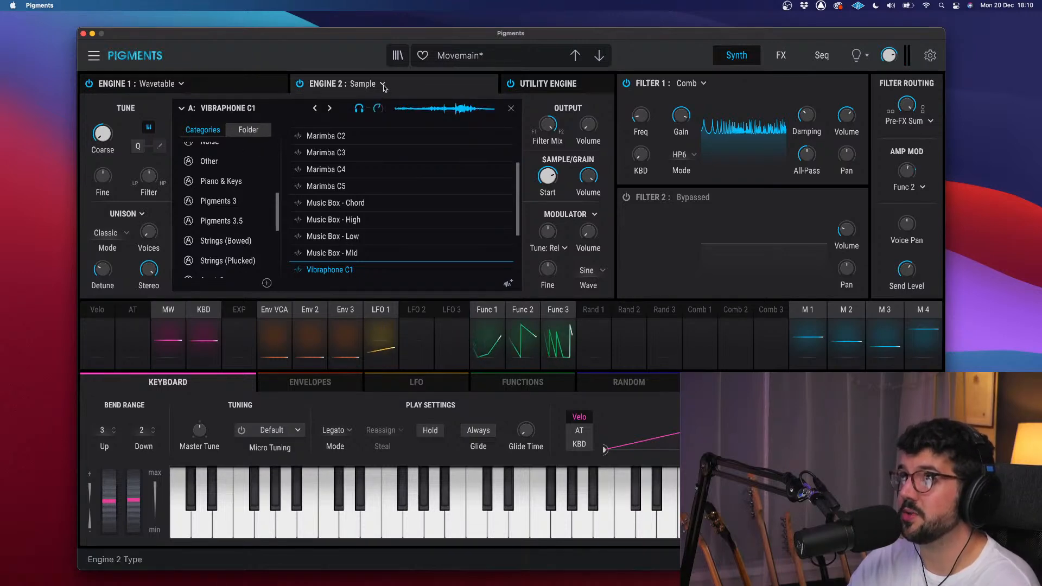
click(383, 85)
click(540, 105)
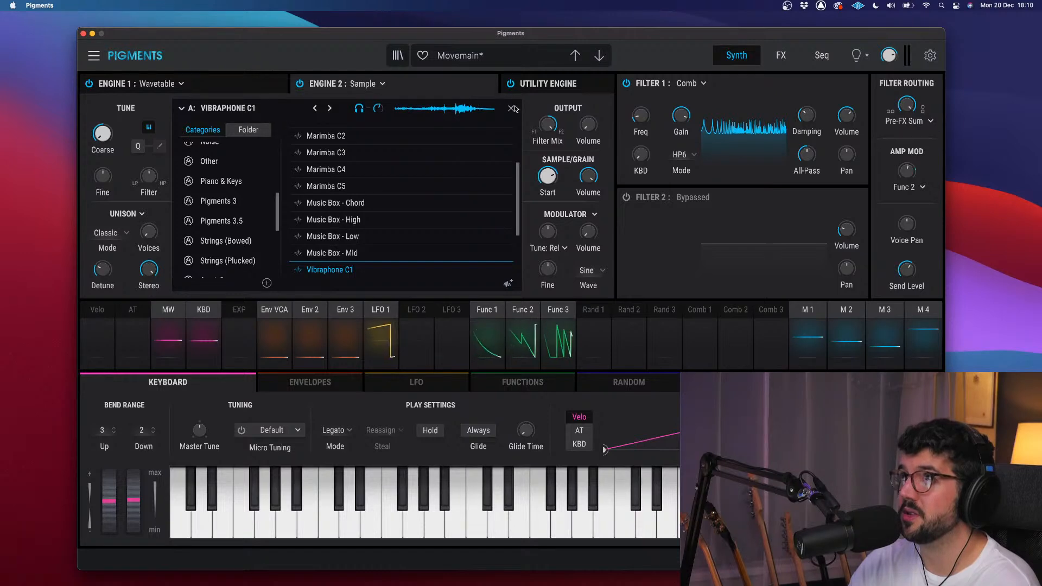
click(245, 225)
click(320, 136)
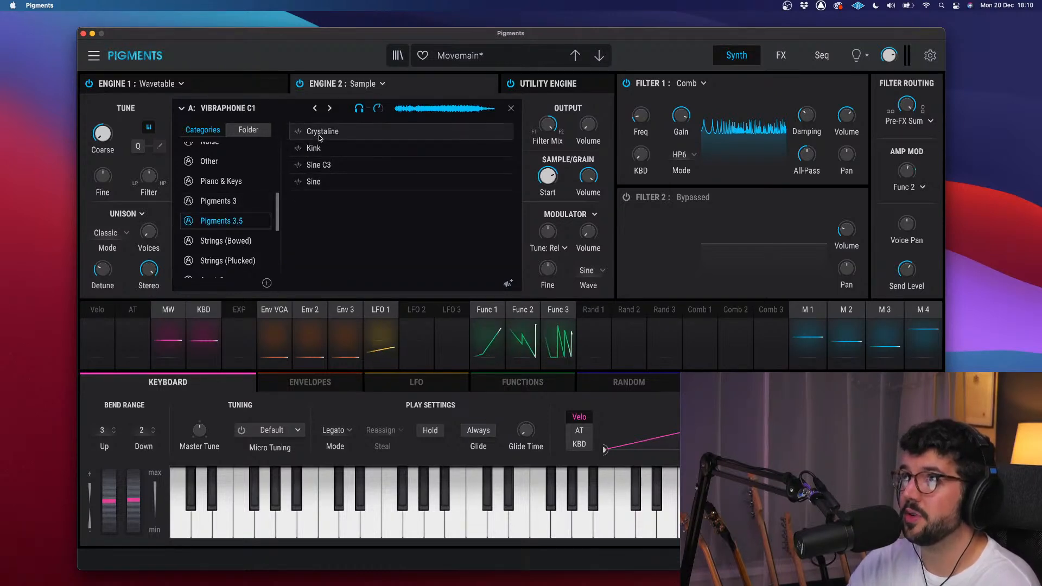
double_click(365, 135)
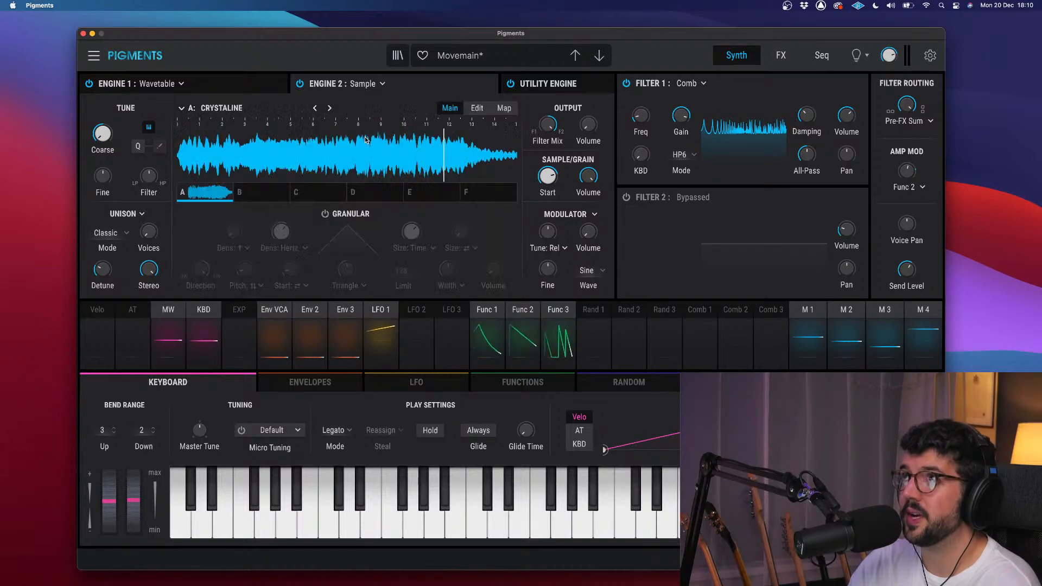
- Adjust the Crystaline source's Start and Fine controls in Engine 1's crossmod section, and check Engine 2's output volume
click(249, 85)
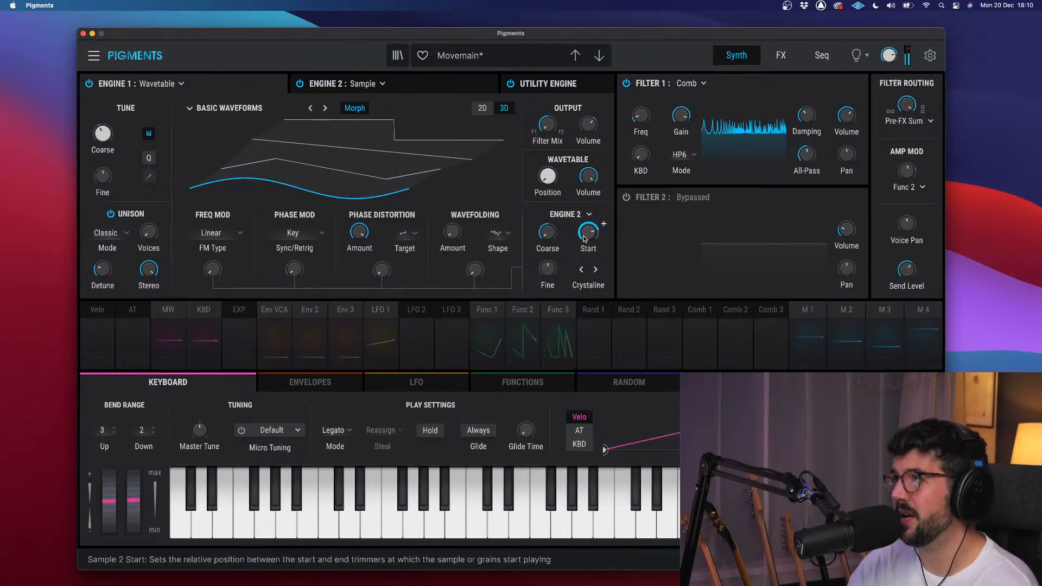
drag(585, 239, 587, 182)
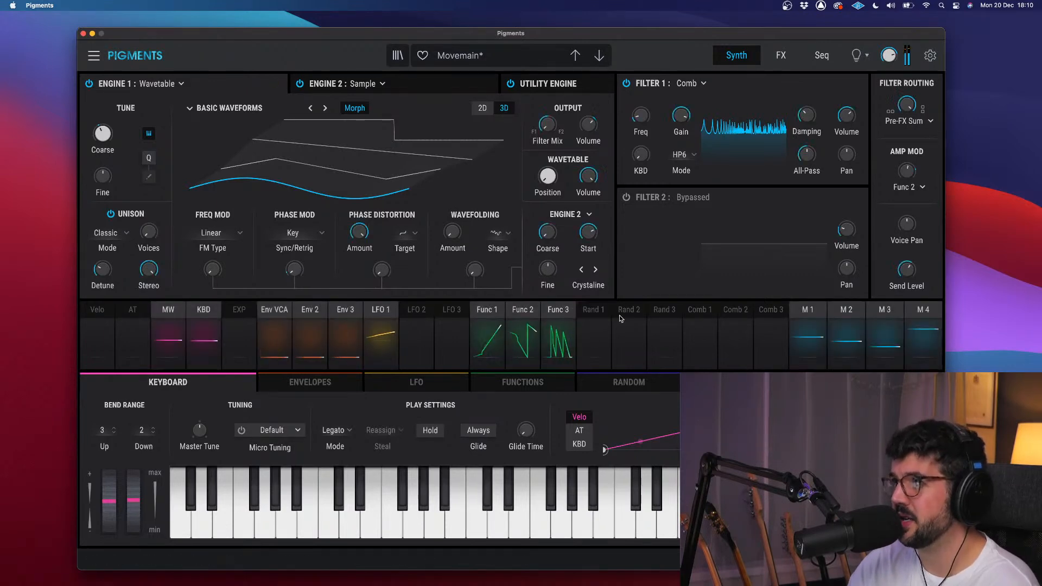
drag(549, 265, 549, 258)
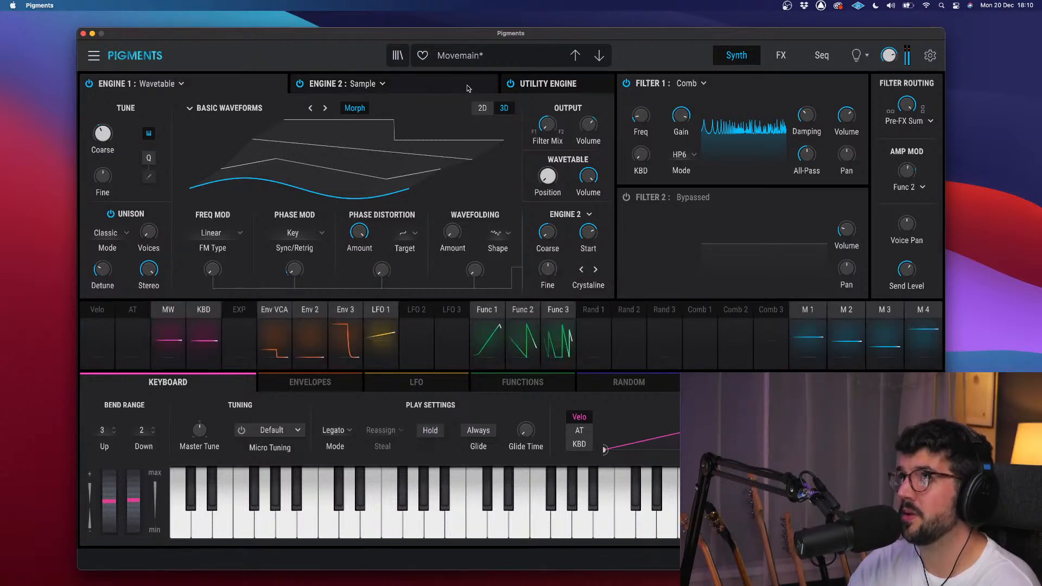
click(465, 84)
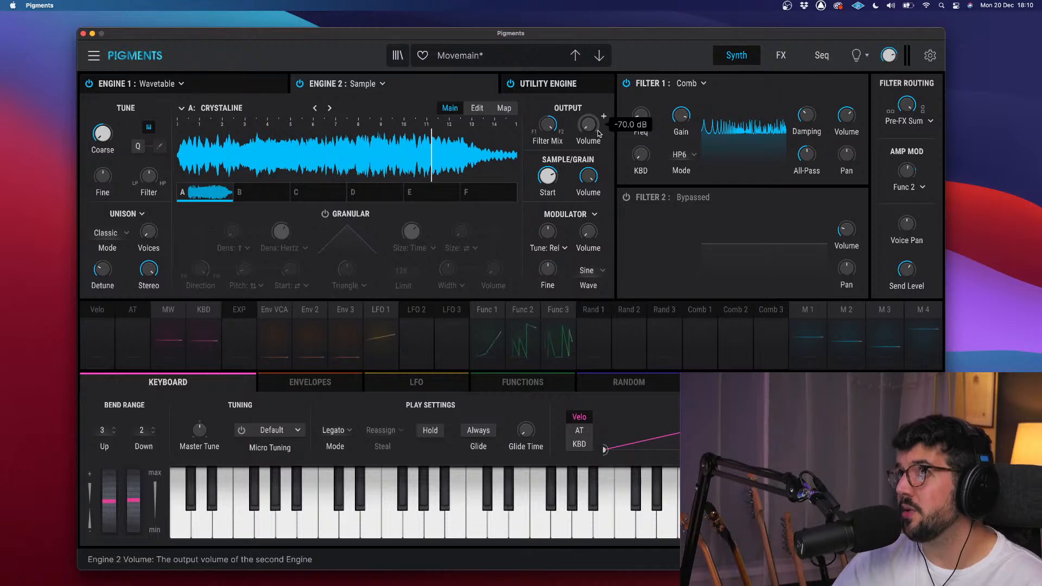
click(265, 80)
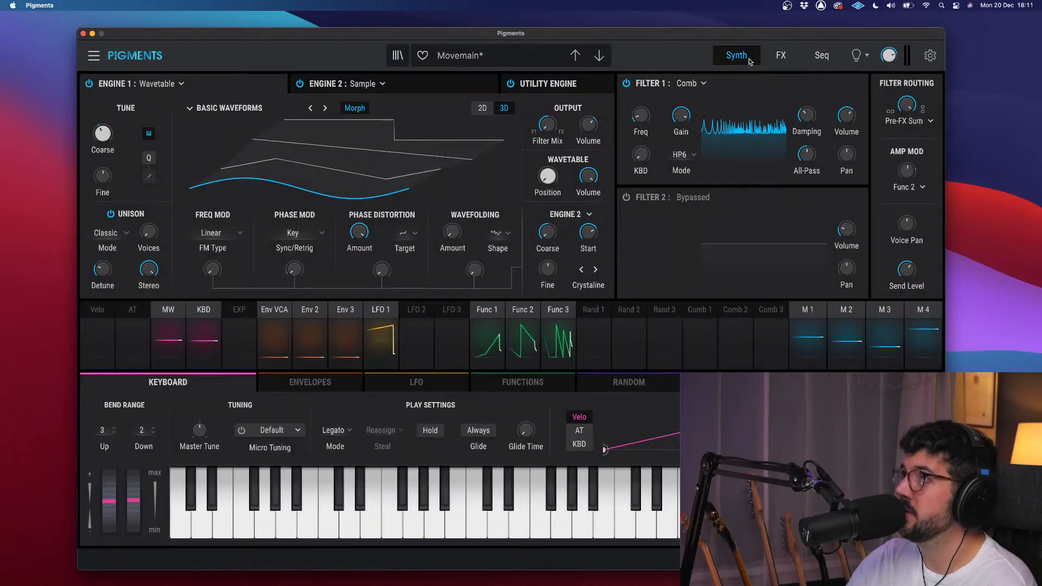
- Search the preset library for "defa", load the Default template preset, and return to the synth view
click(468, 64)
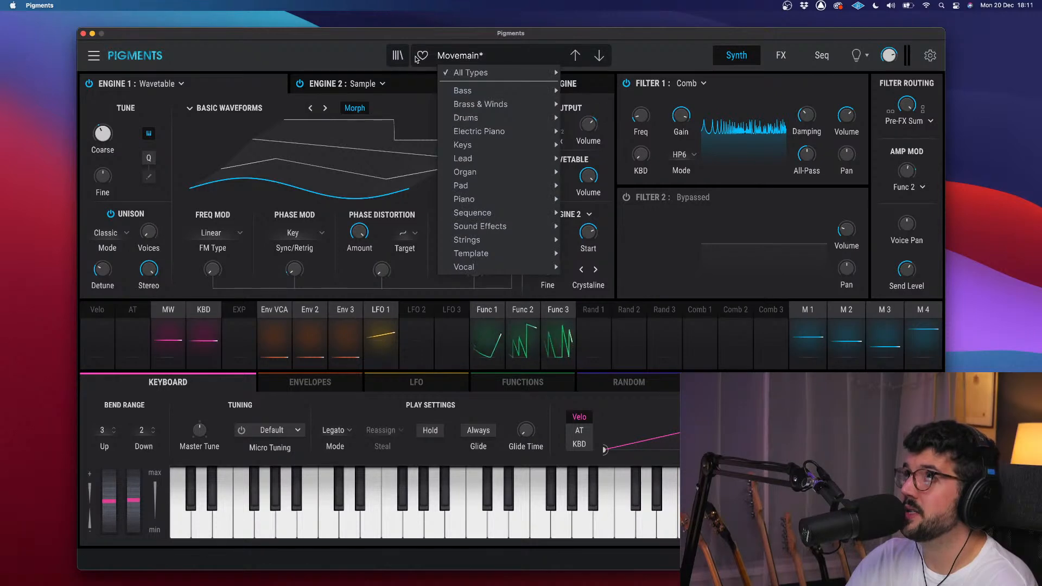
click(399, 56)
click(356, 106)
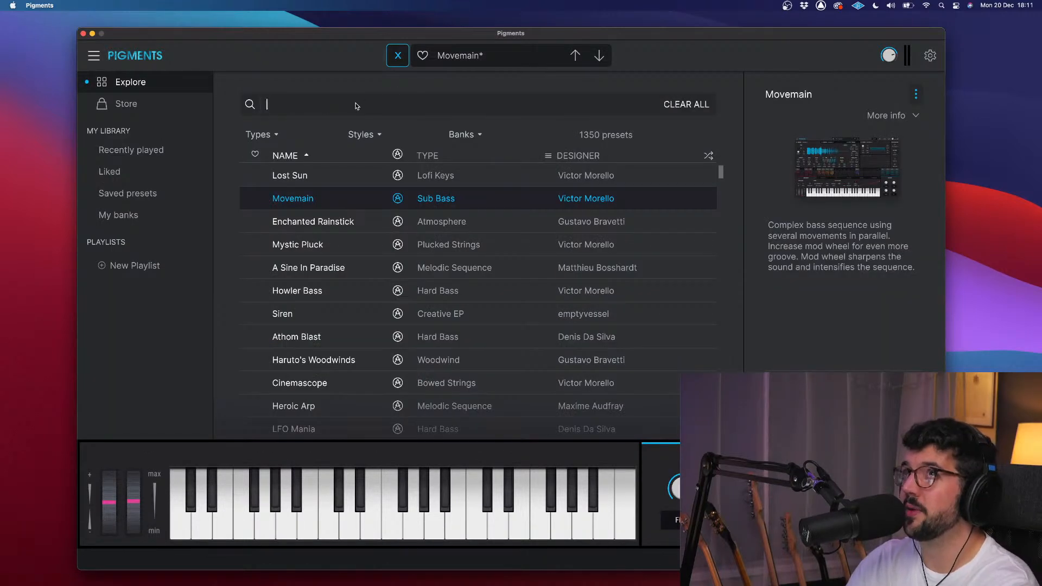
text(defa)
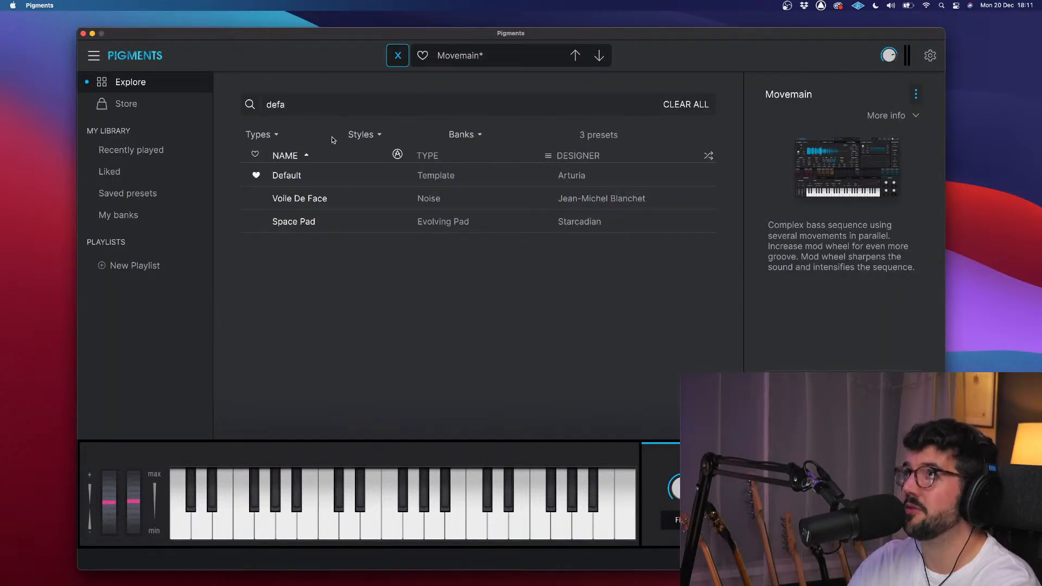
click(344, 179)
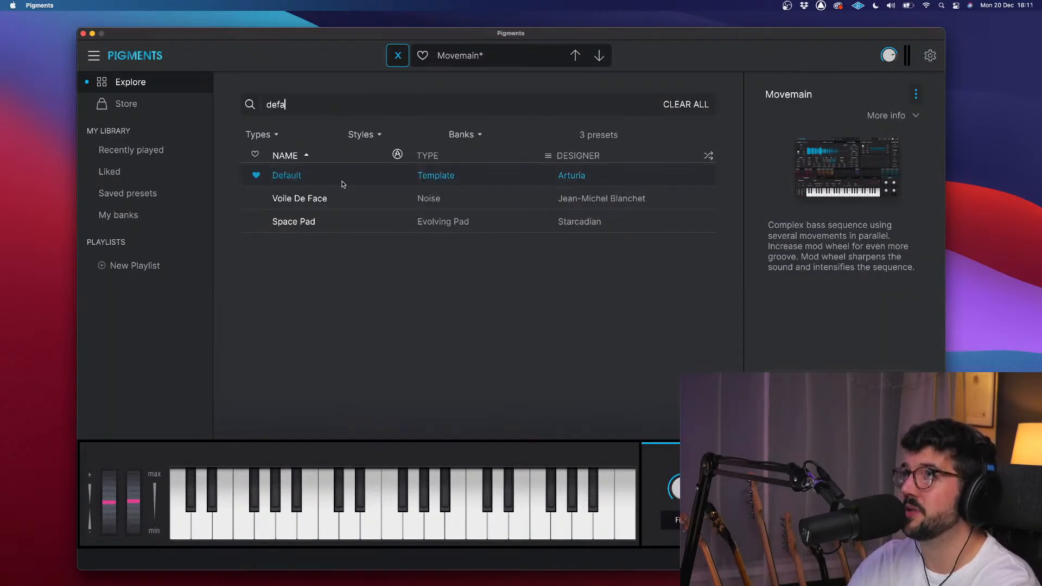
click(395, 57)
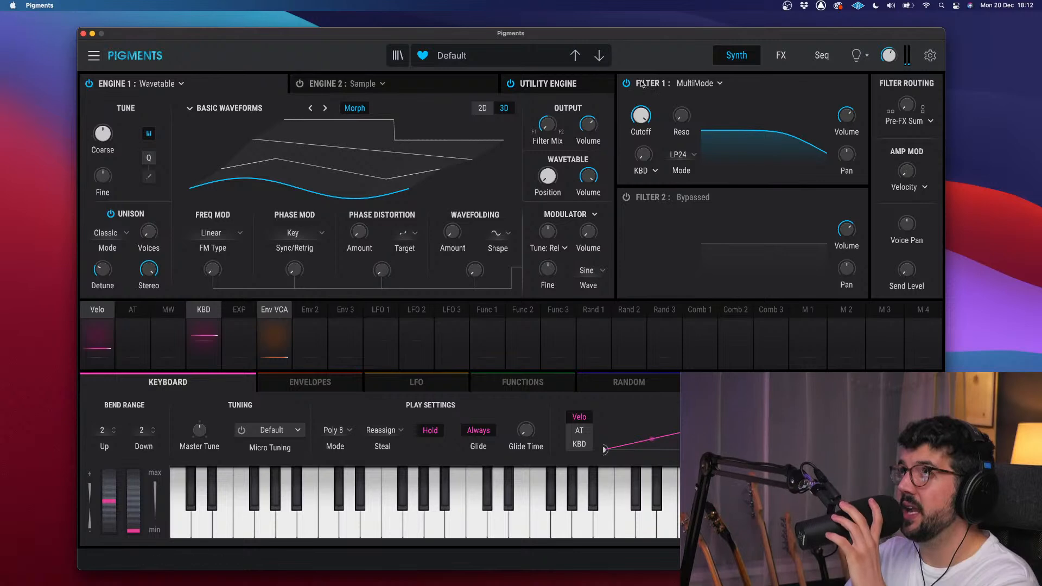
- Add a Distortion effect to the second AUX slot, increase its Drive, and set its distortion type to Germanium
click(781, 55)
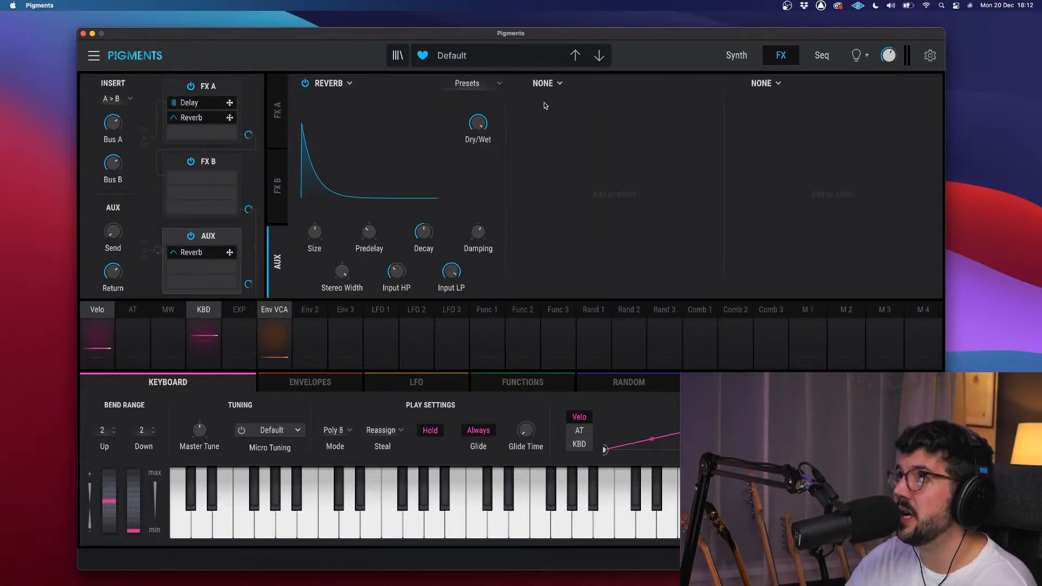
click(561, 85)
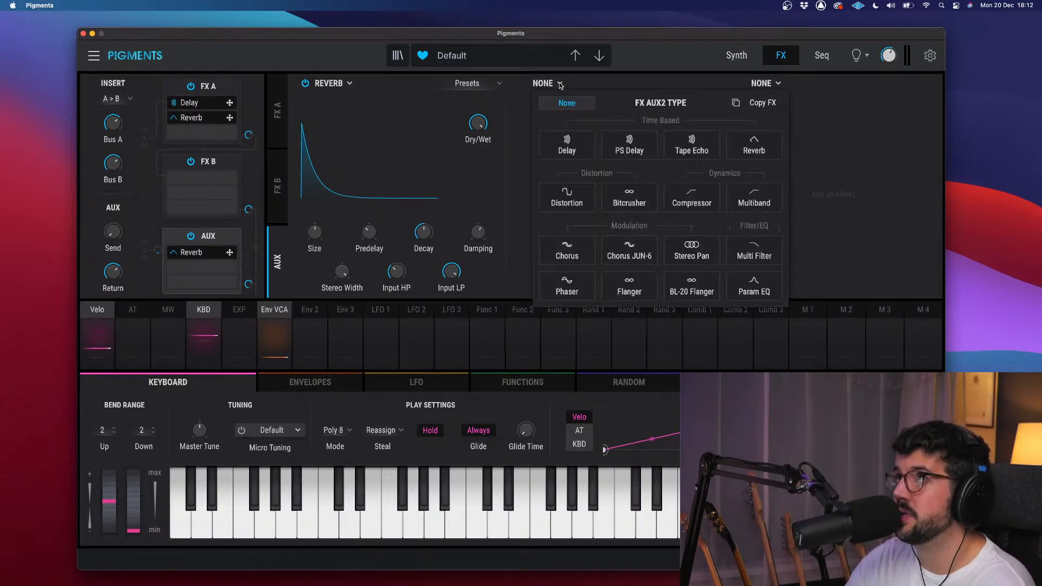
click(566, 198)
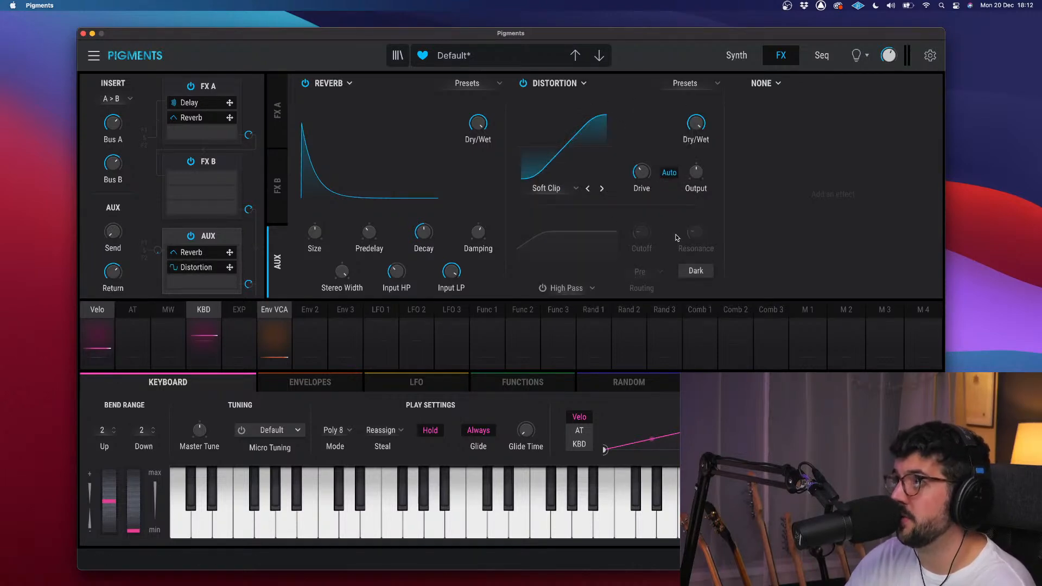
mouse_move(634, 174)
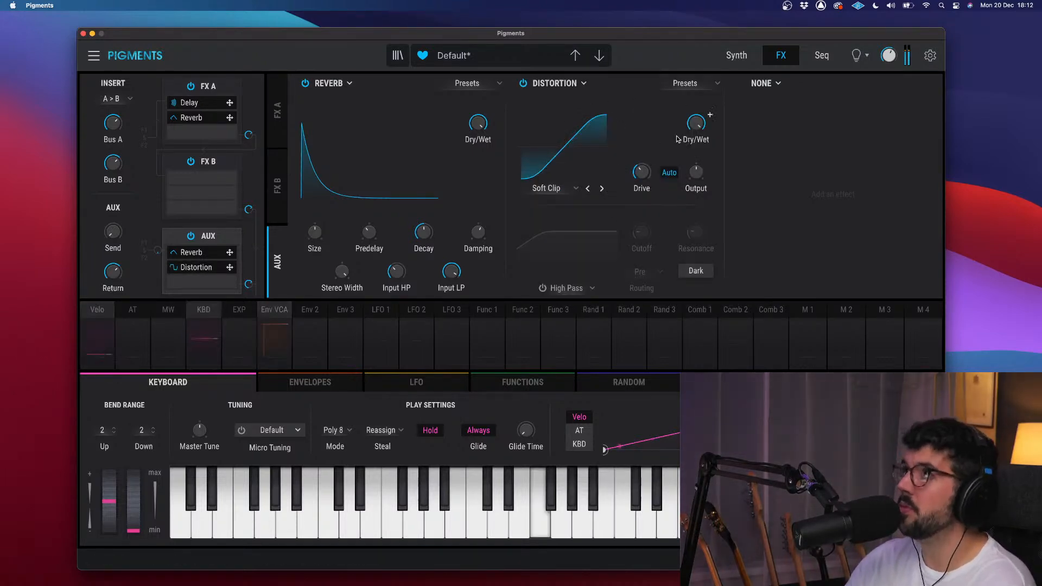
drag(634, 174, 634, 163)
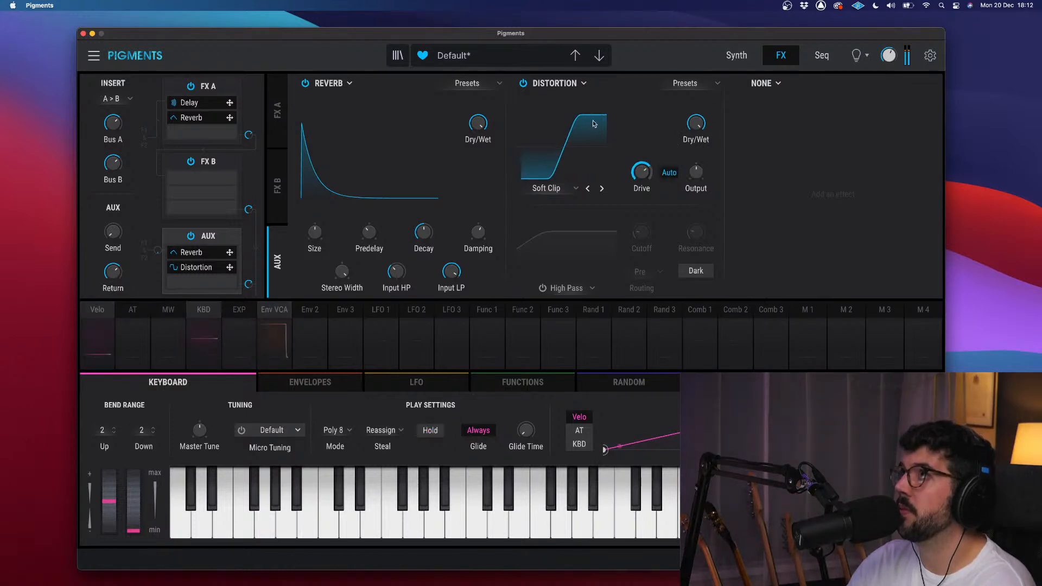
click(572, 190)
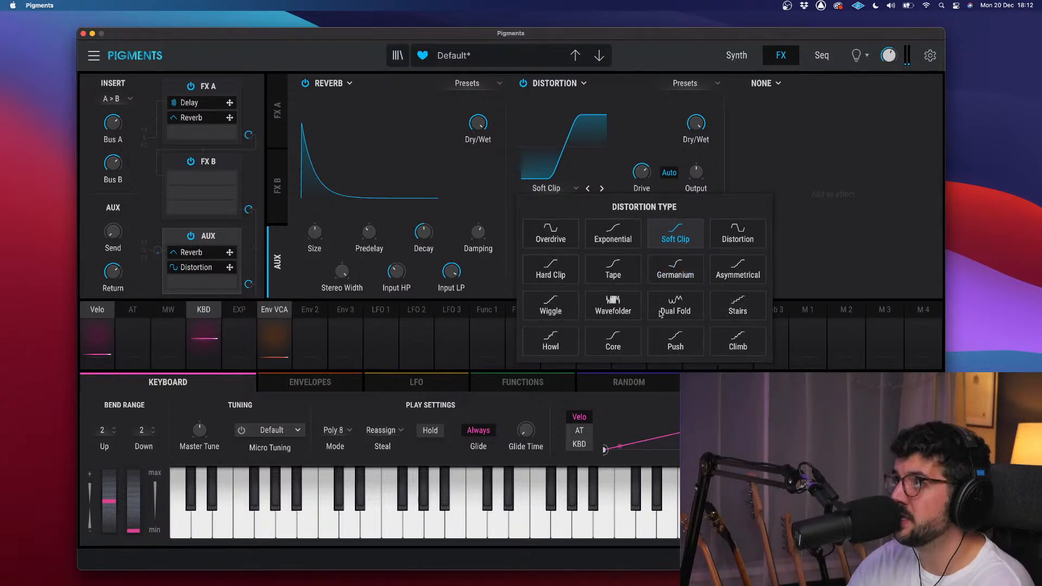
click(672, 280)
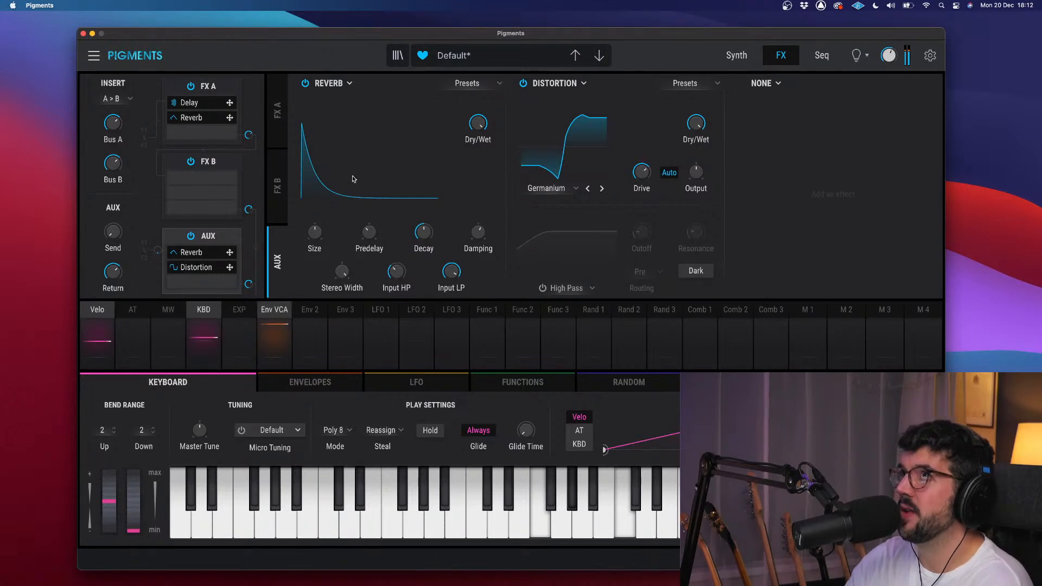
- Bypass the Delay in FX A and replace its Reverb with a Distortion effect
click(273, 120)
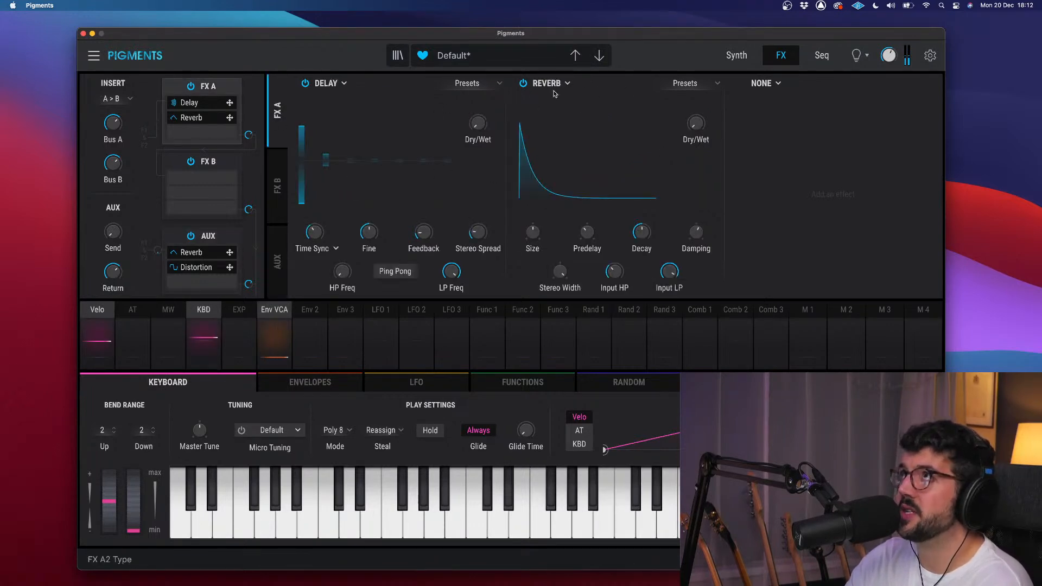
click(304, 83)
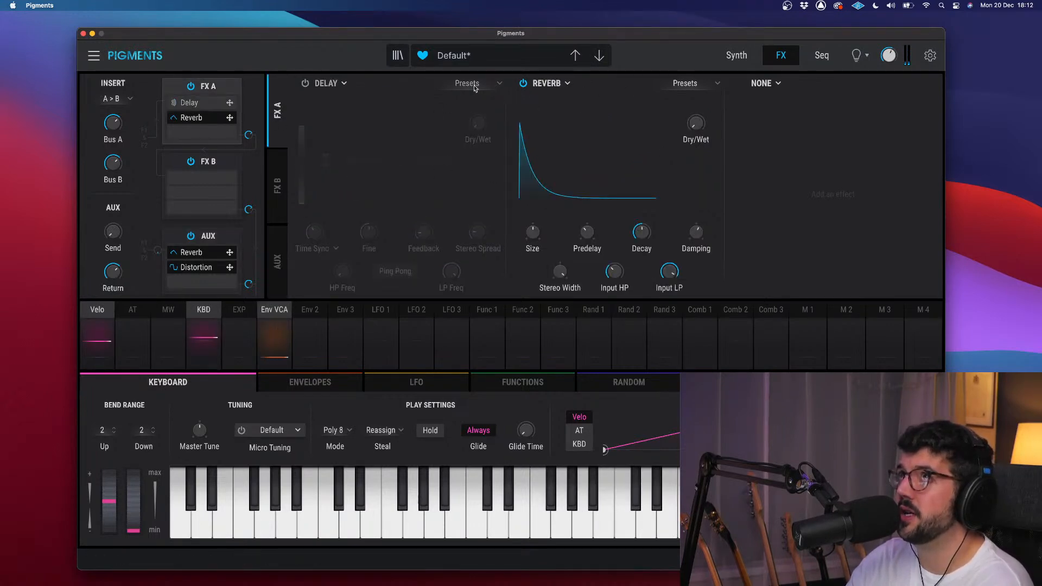
click(566, 82)
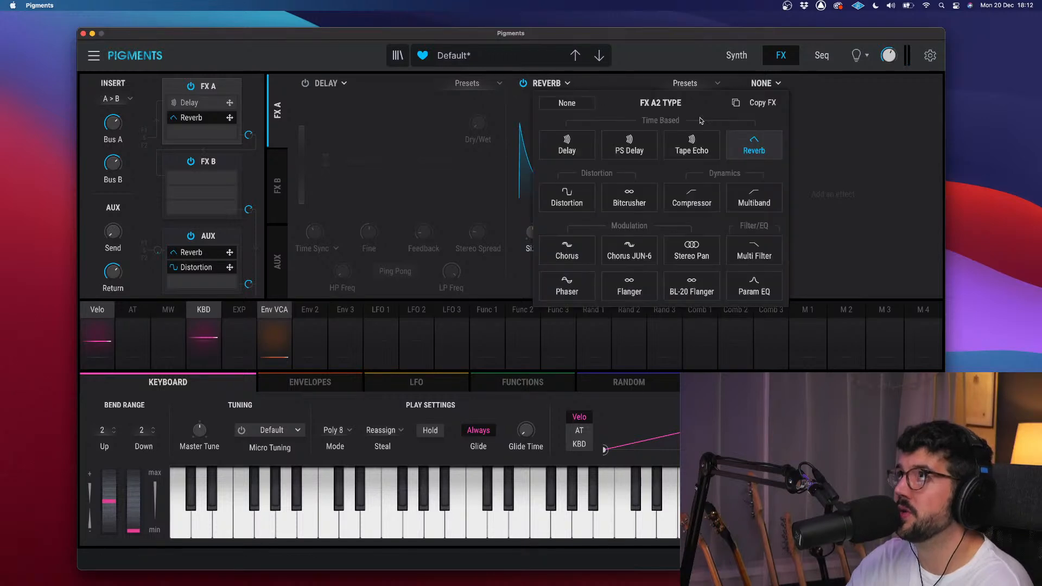
click(589, 197)
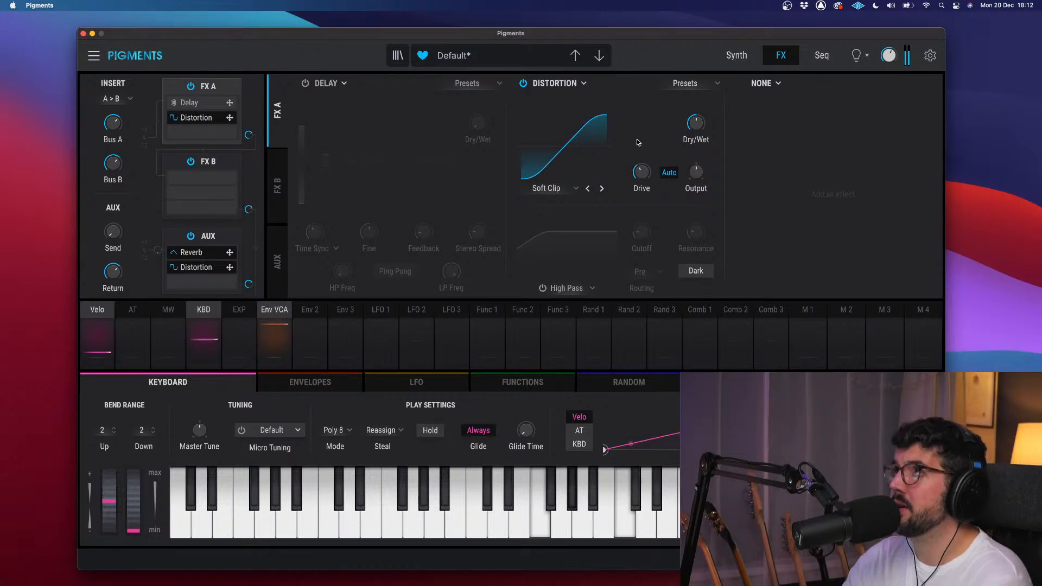
- Set the FX A distortion type to Wiggle and look through the available distortion presets
click(574, 189)
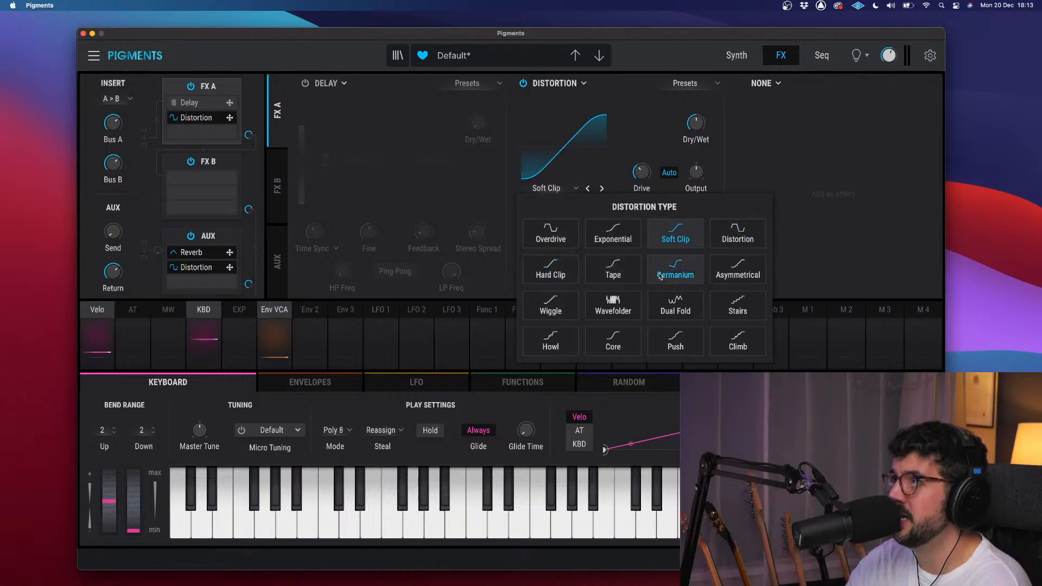
click(545, 315)
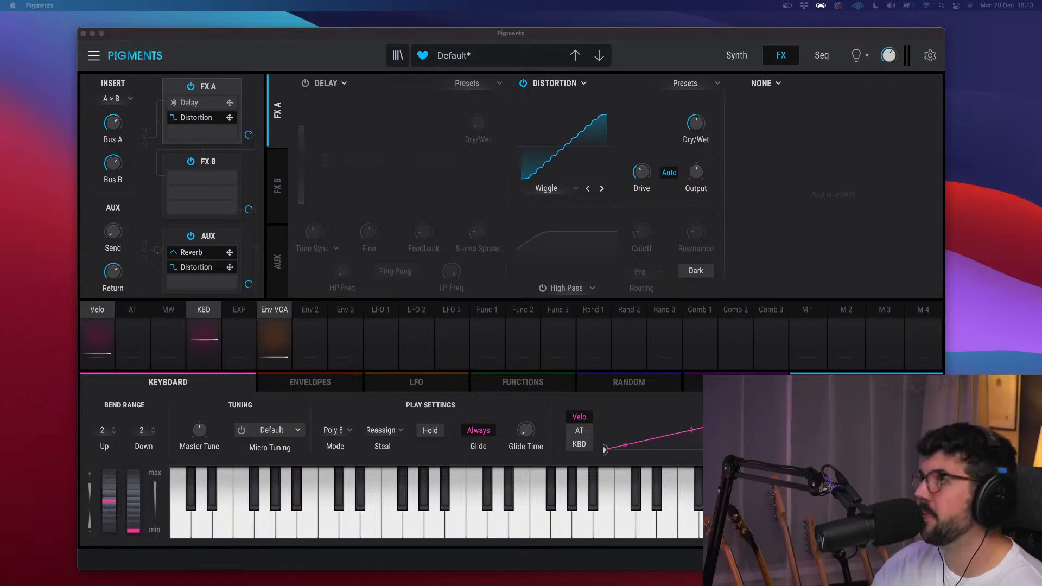
click(659, 117)
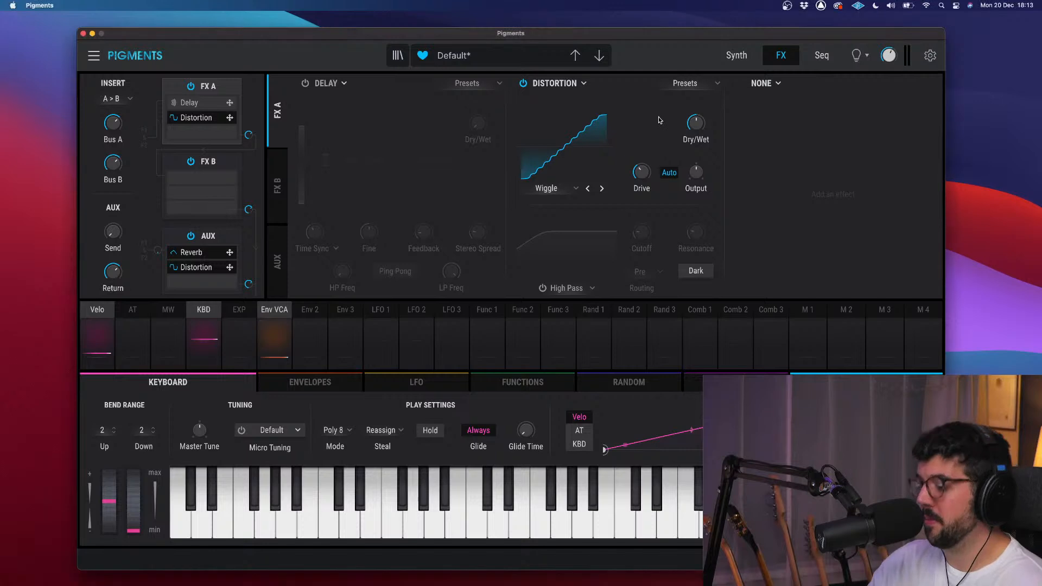
click(711, 89)
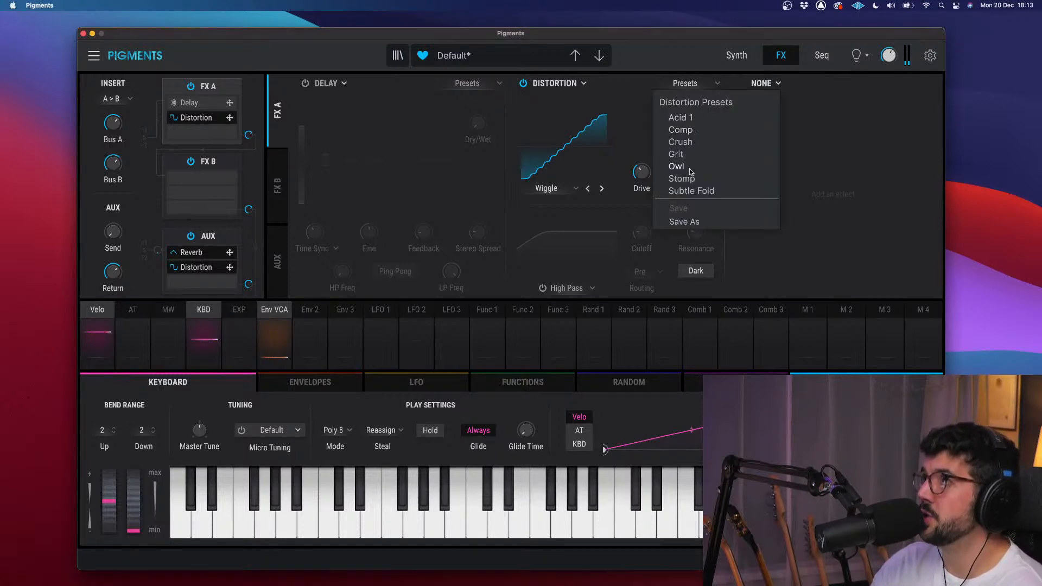
click(698, 84)
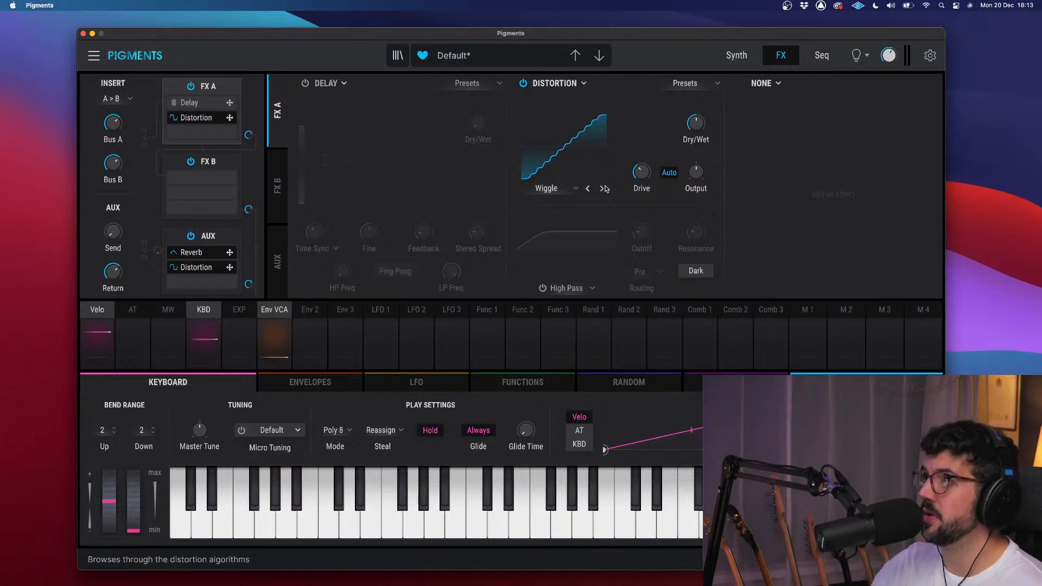
- Cycle the FX A distortion algorithm forward through Wavefolder, Dual Fold, Stairs, Howl and Push to Exponential, and bypass the effect
click(603, 188)
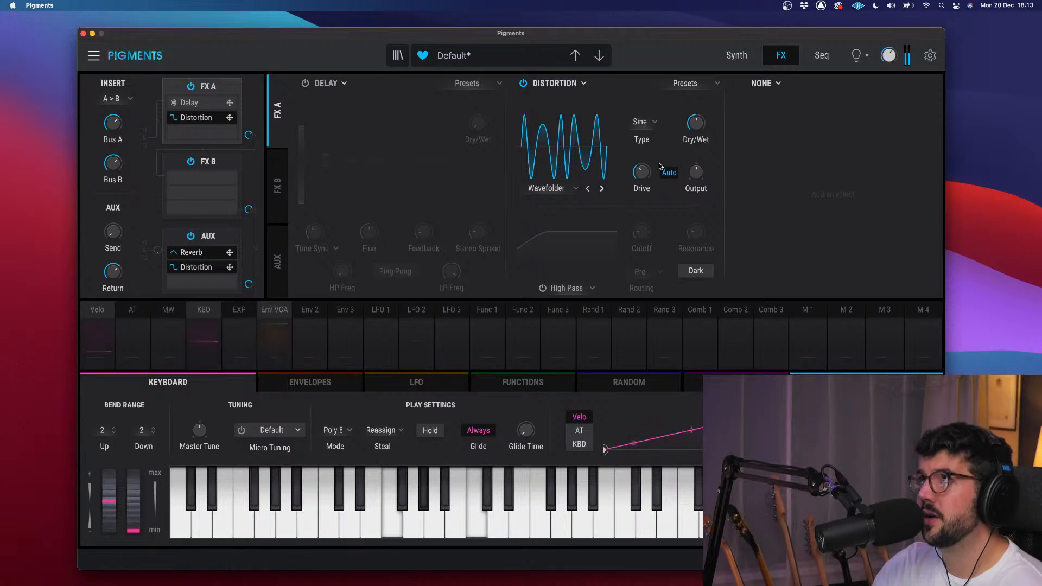
click(602, 189)
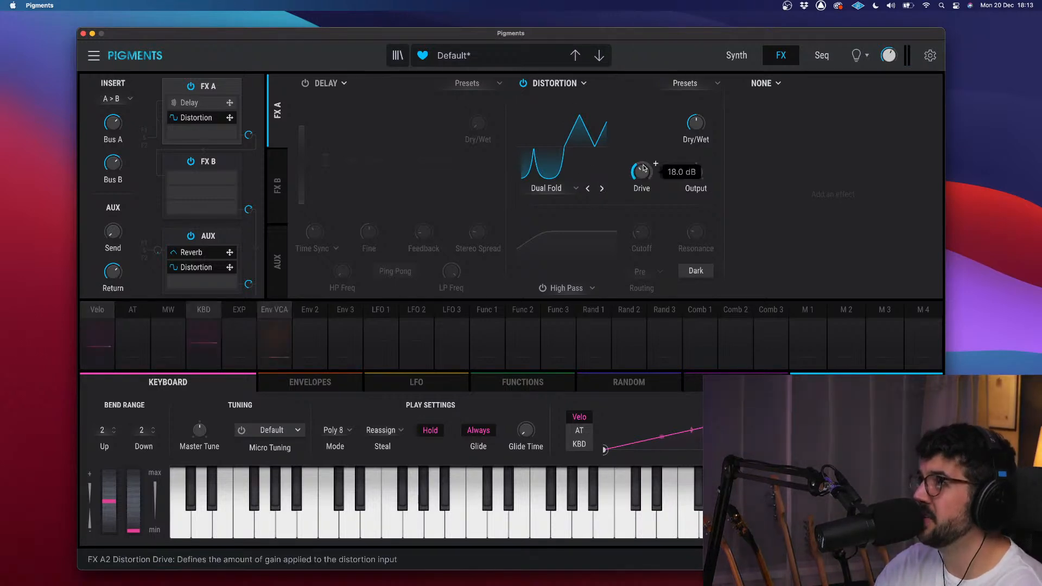
click(602, 190)
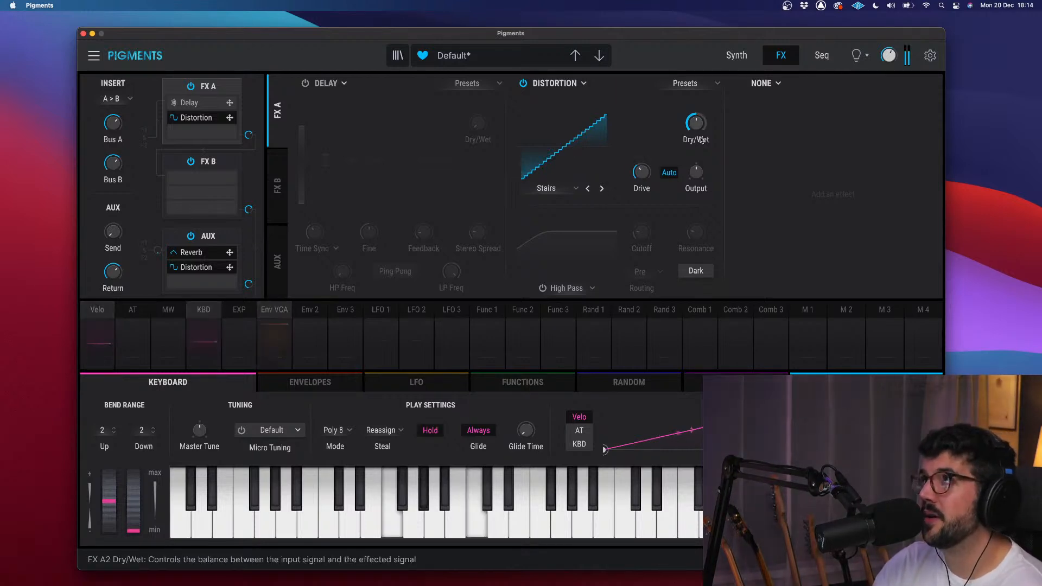
click(603, 188)
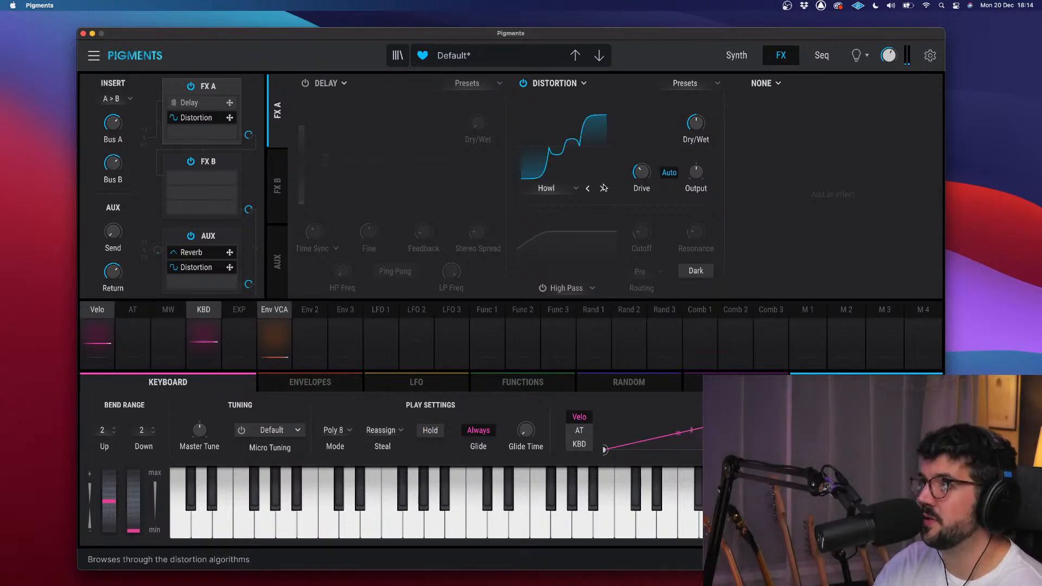
click(603, 188)
click(603, 187)
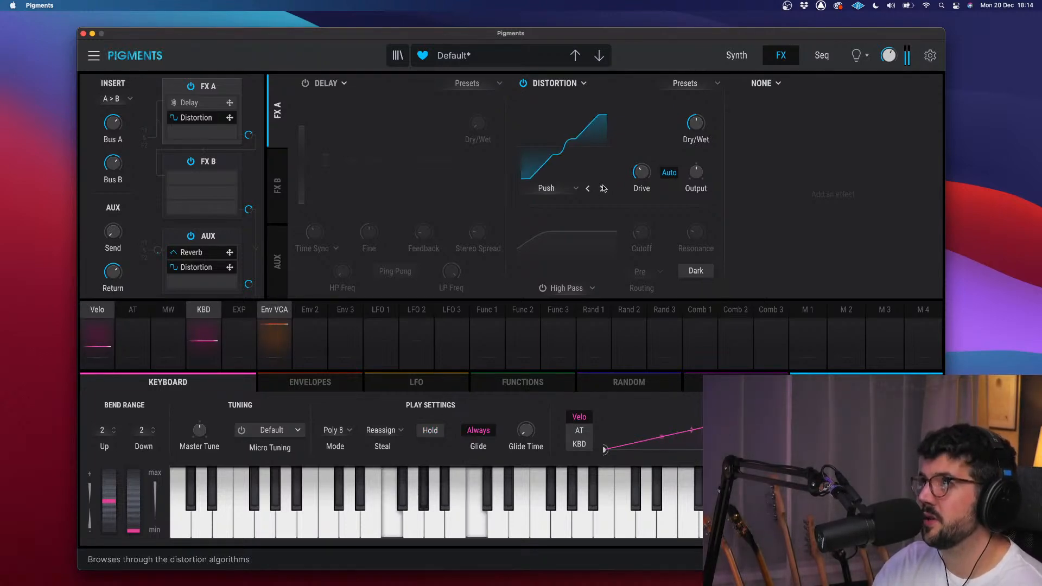
click(603, 188)
click(604, 187)
click(604, 188)
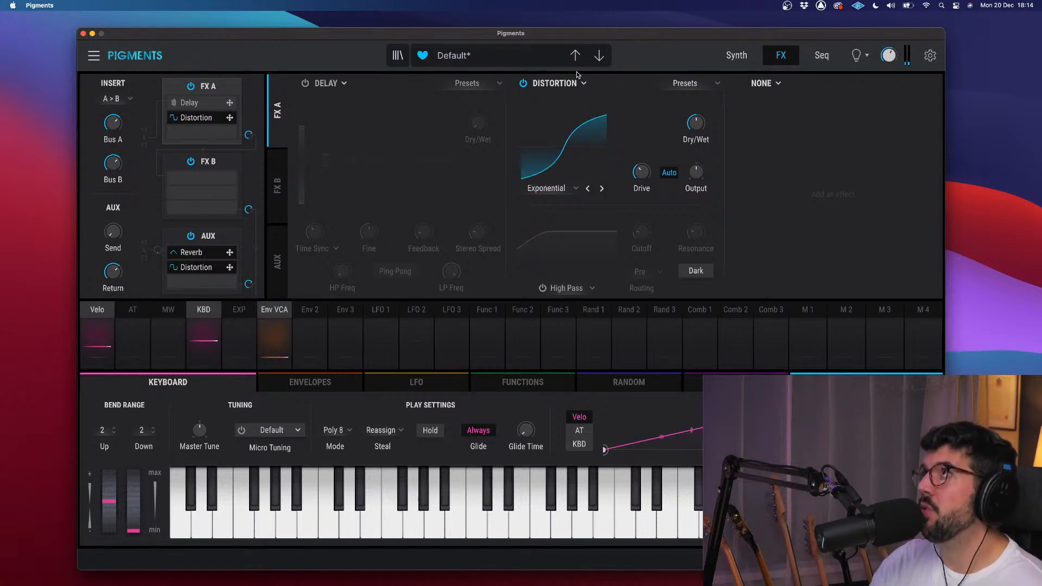
click(522, 83)
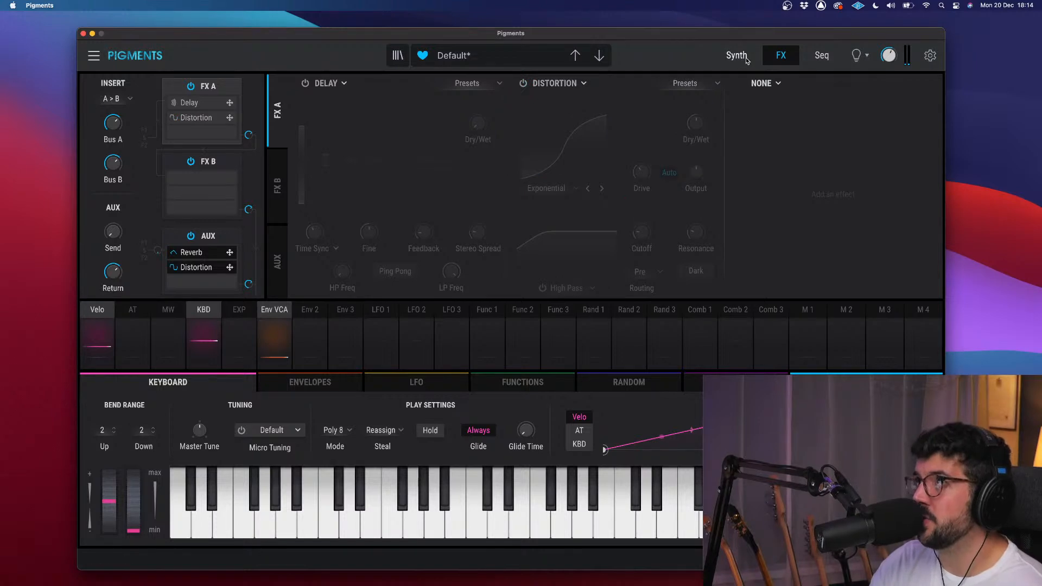
- Return to the synth view and change the Filter 1 type to Comb
click(737, 55)
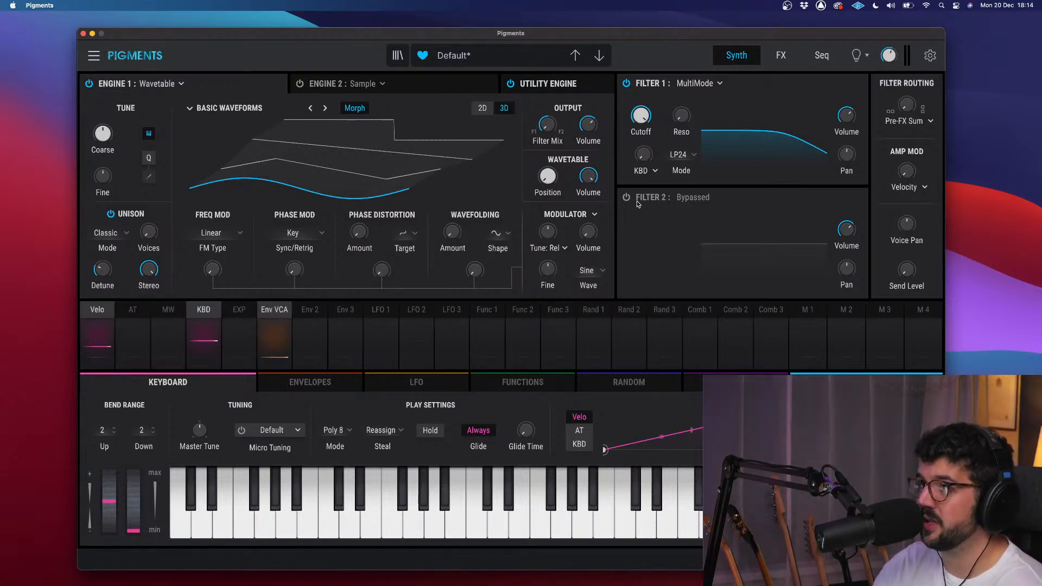
click(719, 83)
click(719, 83)
click(719, 83)
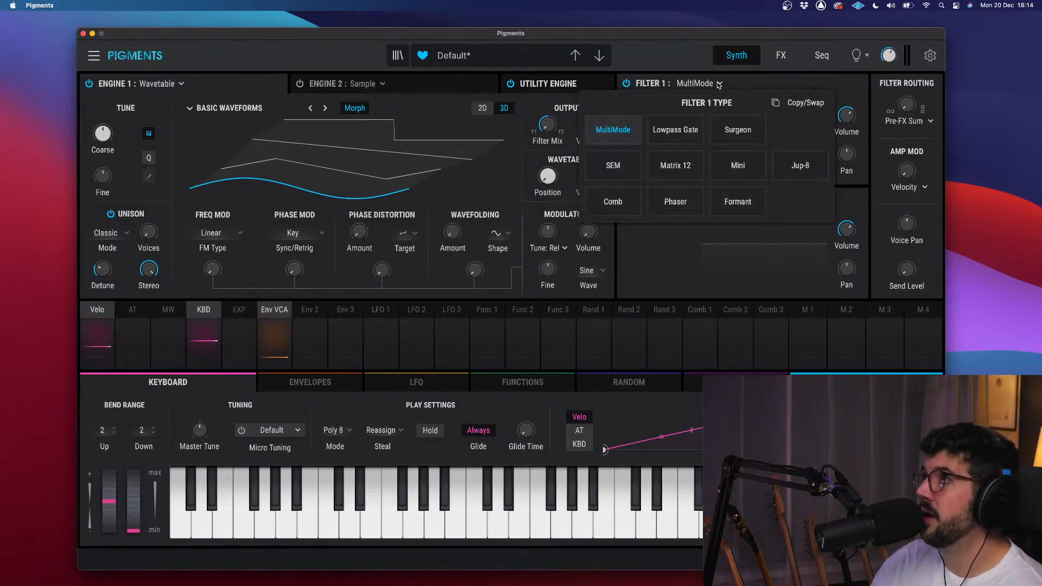
click(631, 201)
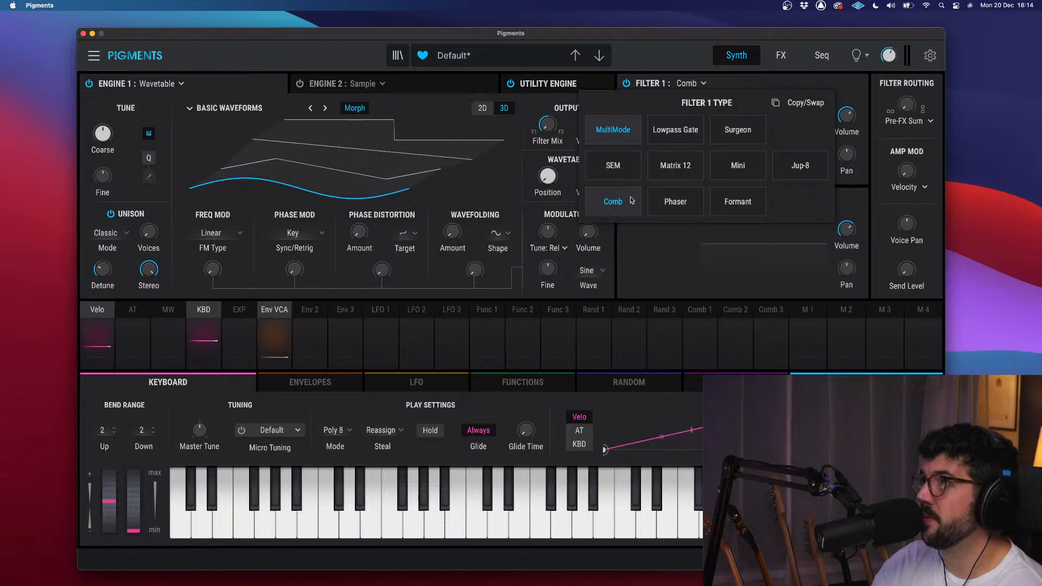
click(689, 83)
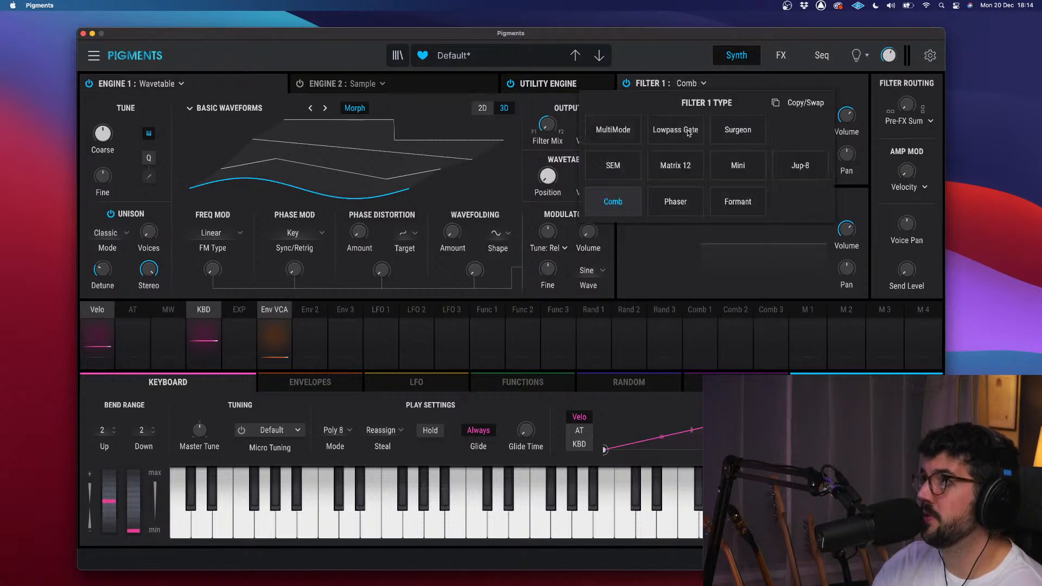
click(684, 276)
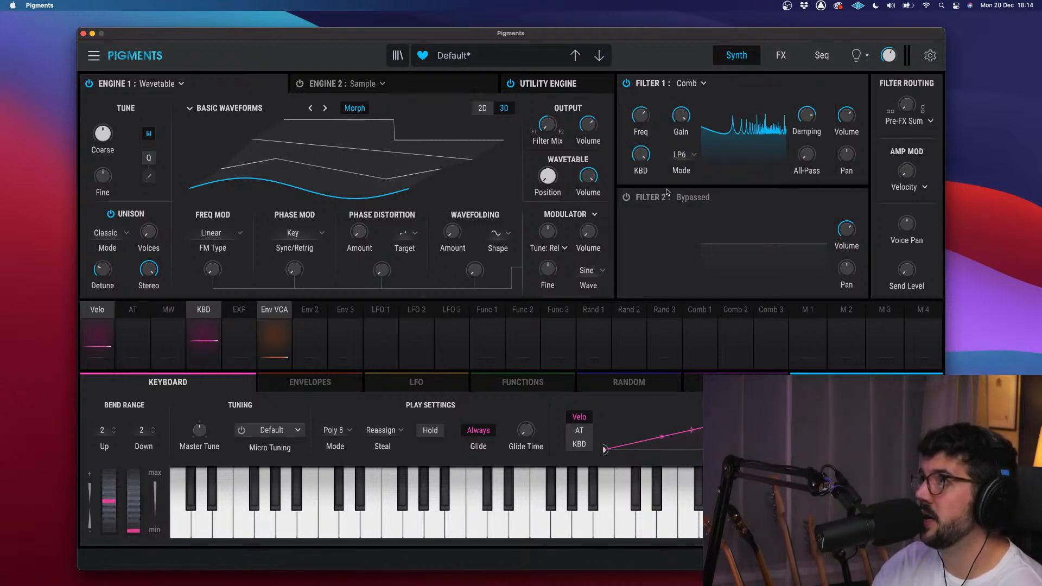
- Set Filter 1's comb mode to Feedback, and adjust its output volume and frequency
click(688, 155)
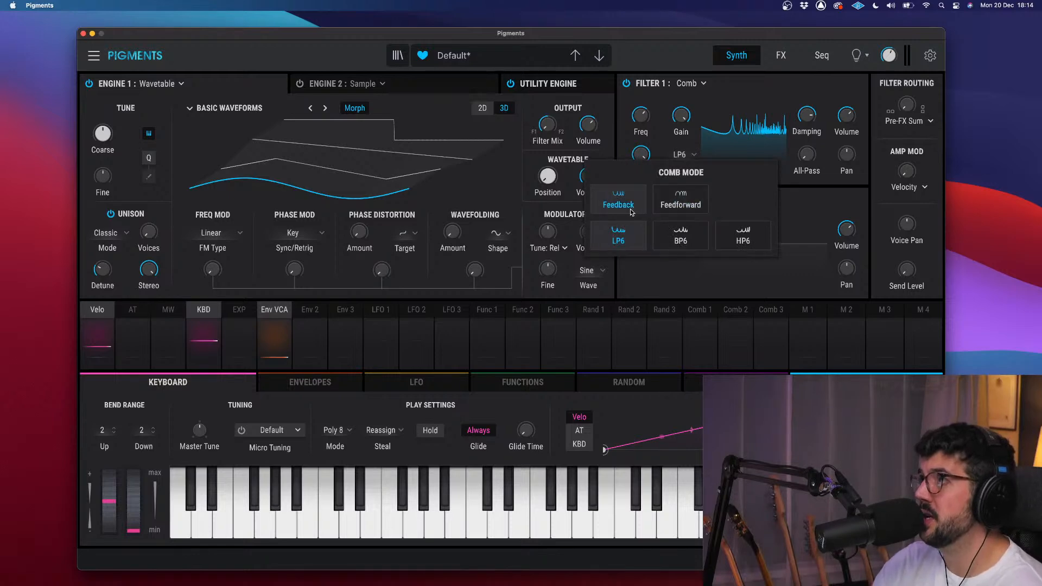
click(630, 210)
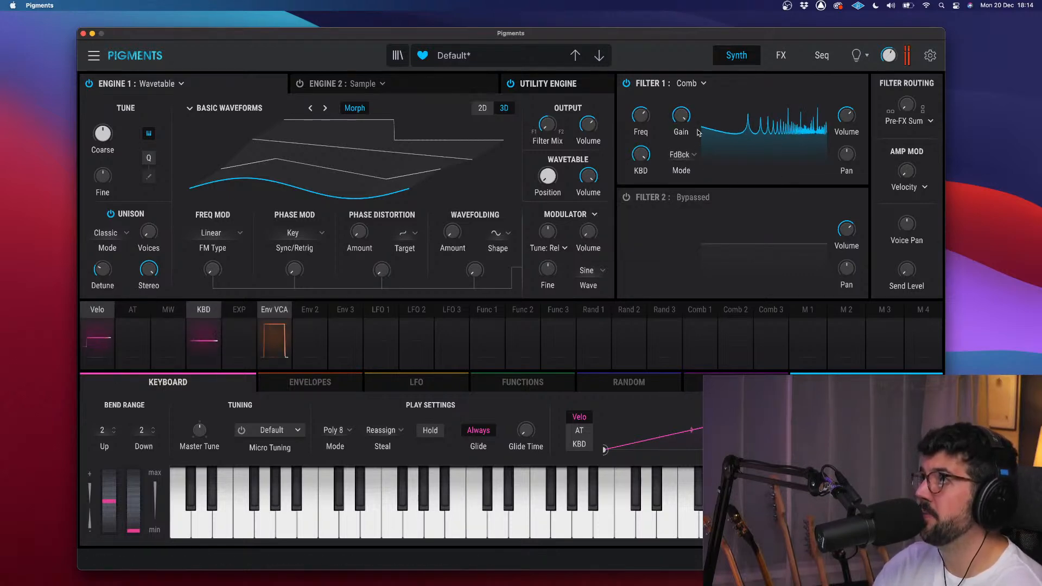
drag(852, 110, 852, 150)
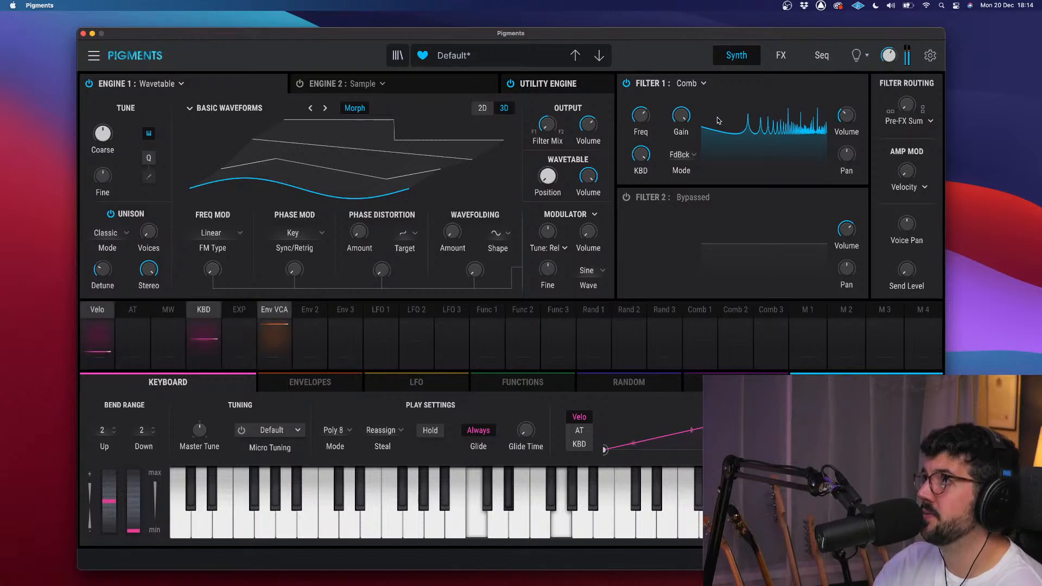
mouse_move(636, 117)
mouse_down()
mouse_move(637, 133)
mouse_move(636, 112)
mouse_up()
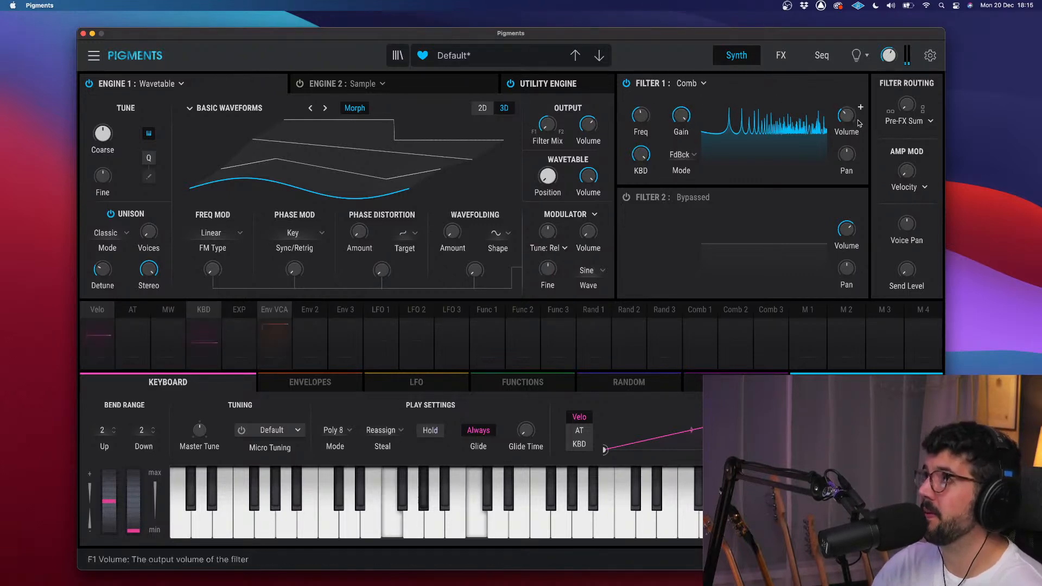
mouse_move(860, 108)
mouse_move(852, 119)
mouse_down()
mouse_move(852, 96)
mouse_move(852, 119)
mouse_up()
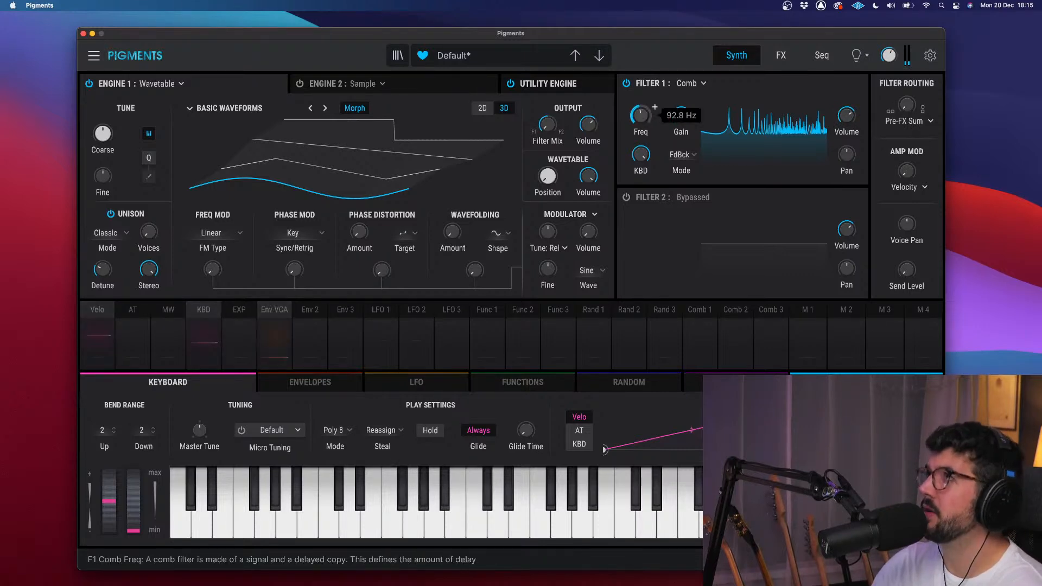
drag(642, 116, 642, 97)
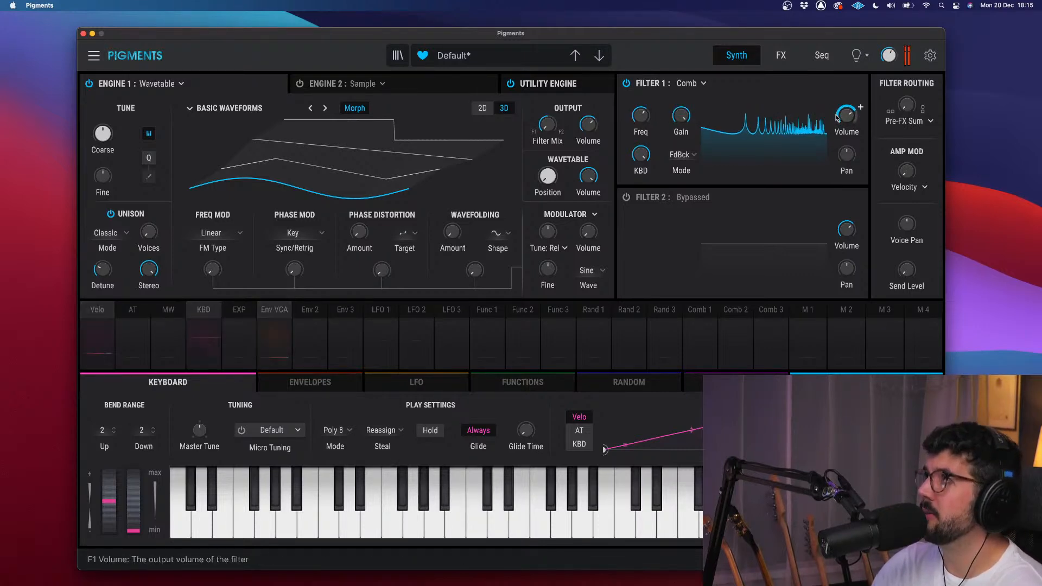
mouse_move(860, 107)
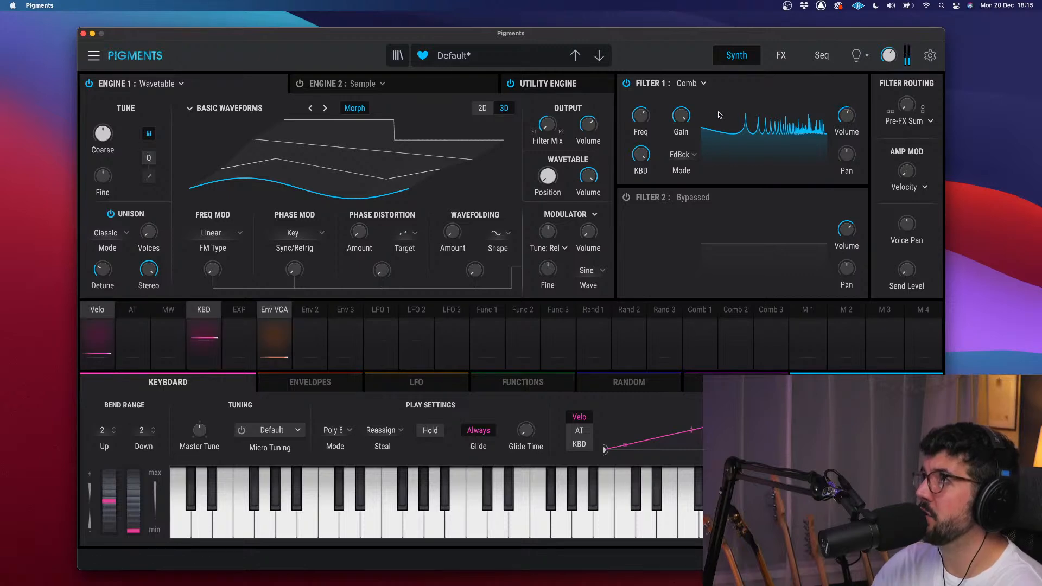
- Lower Filter 1's gain, switch its comb mode to Feedforward, and raise its frequency
drag(684, 118, 685, 154)
click(688, 155)
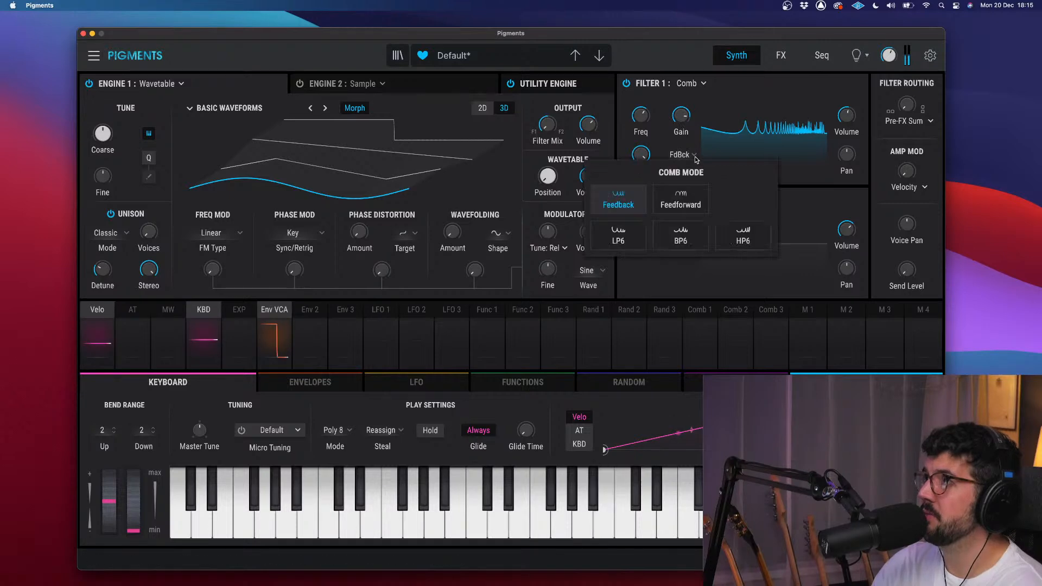
click(693, 196)
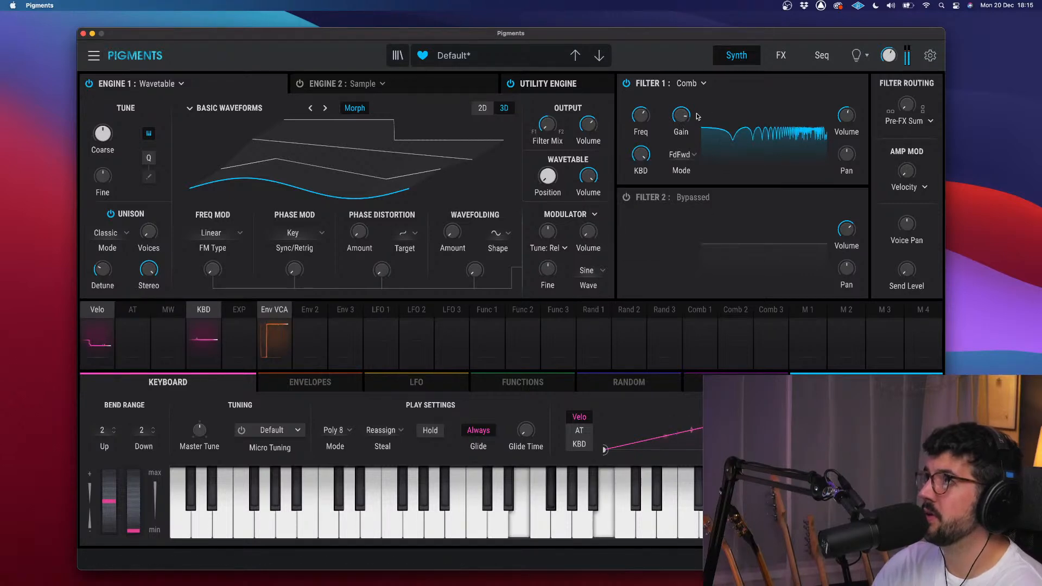
mouse_move(640, 115)
mouse_move(640, 115)
mouse_down()
mouse_move(641, 103)
mouse_move(641, 136)
mouse_move(641, 116)
mouse_up()
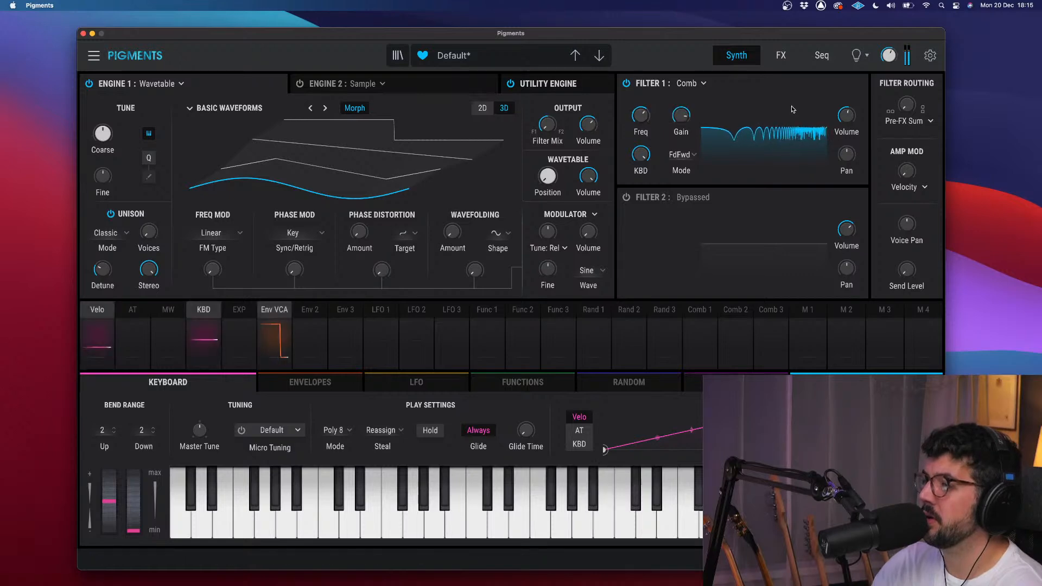
mouse_move(846, 114)
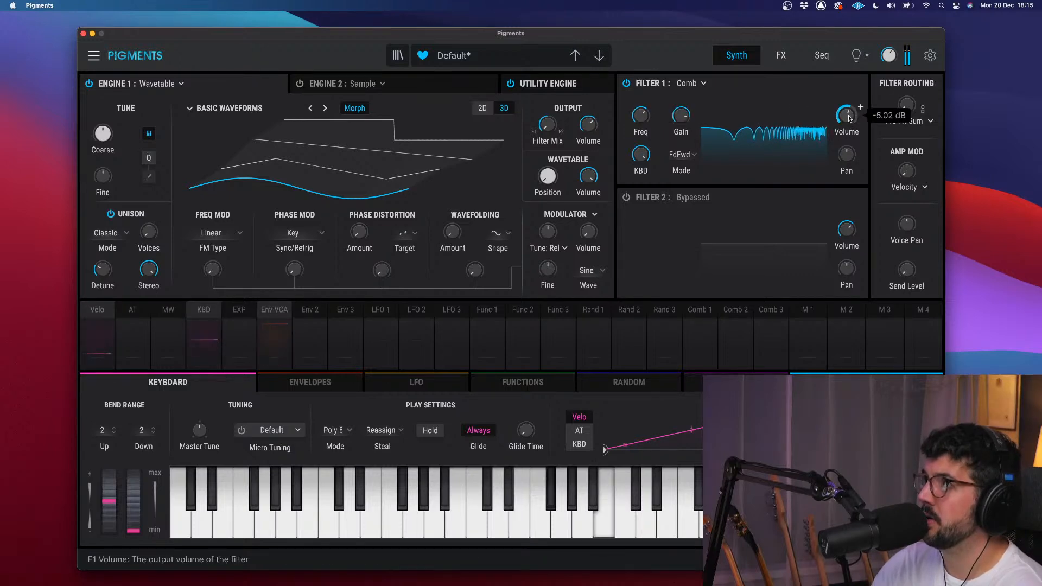
mouse_move(638, 160)
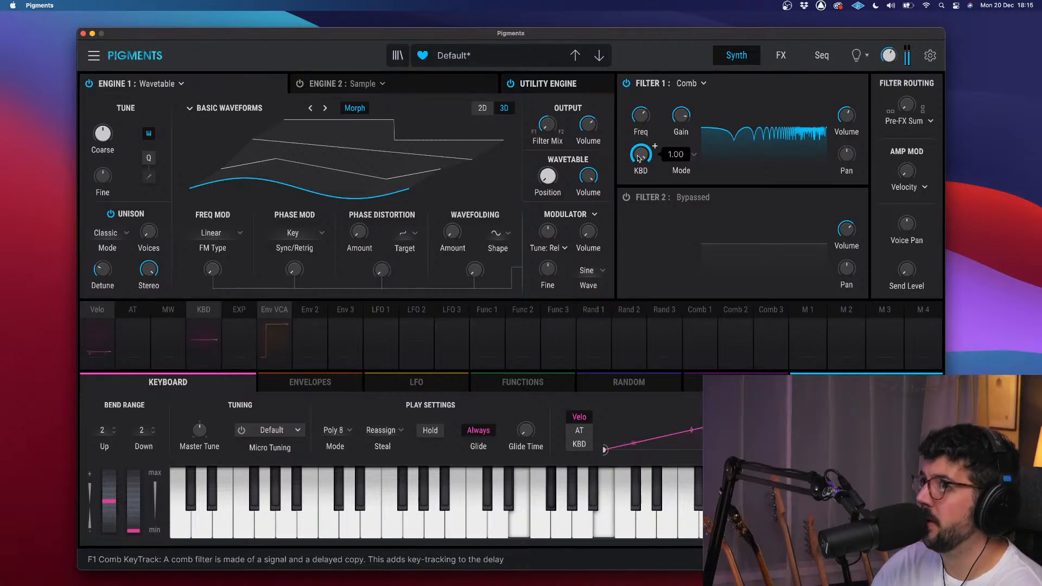
mouse_move(644, 112)
mouse_down()
mouse_move(645, 177)
mouse_move(645, 95)
mouse_up()
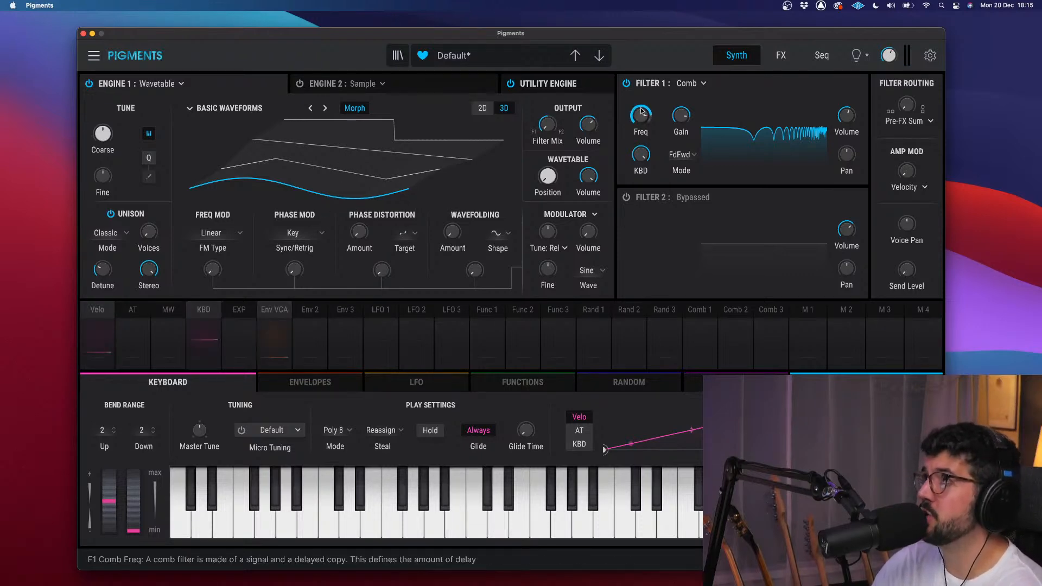
- Change Filter 1's comb mode to LP6
click(700, 84)
click(702, 83)
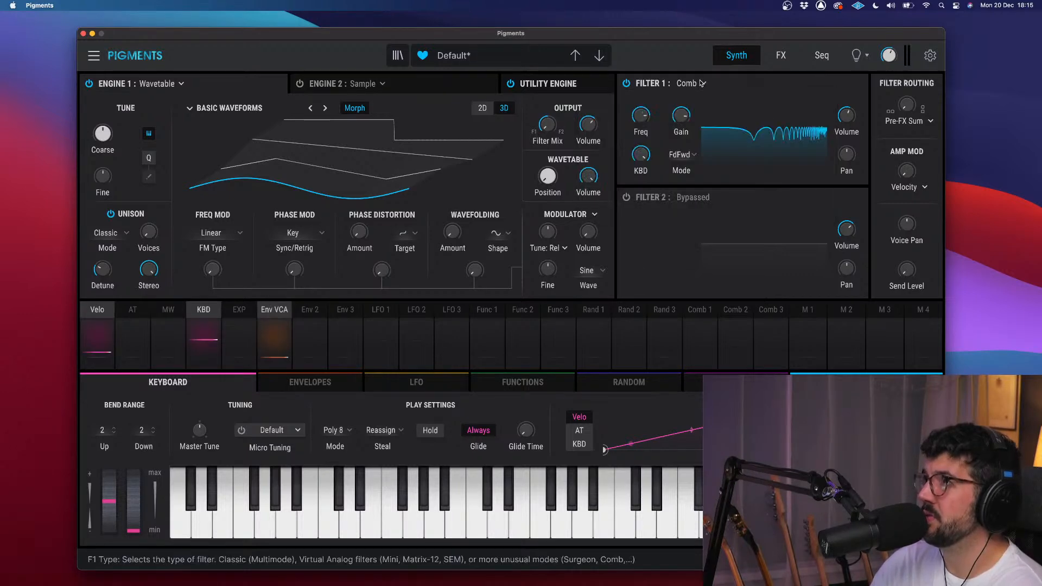
click(684, 155)
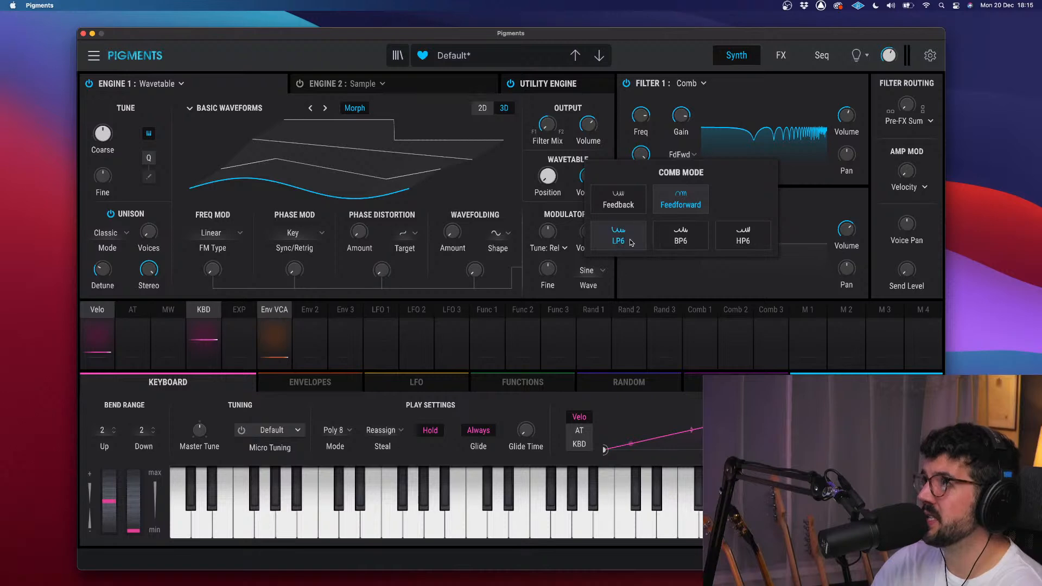
click(629, 238)
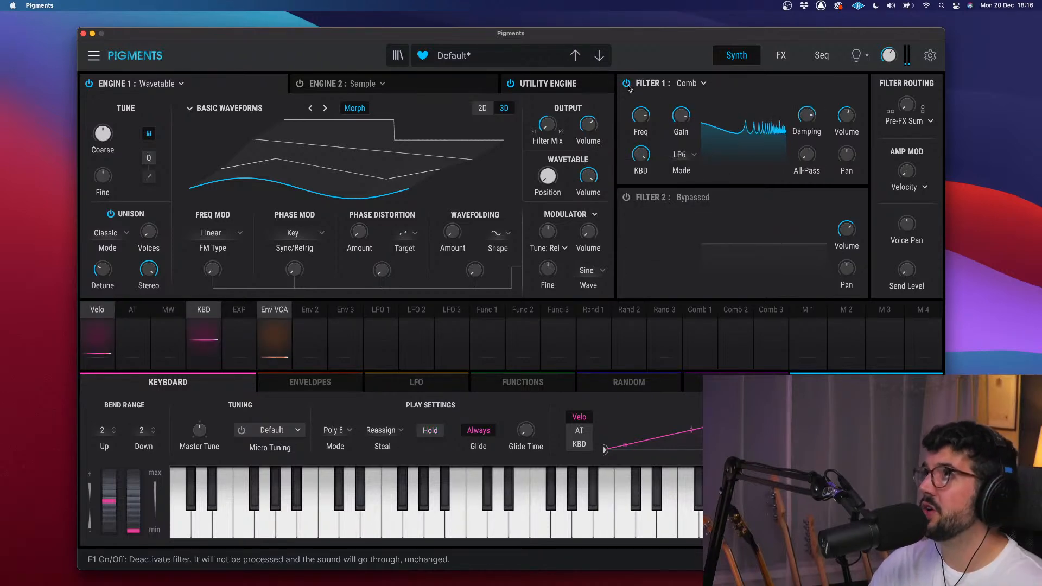
- View the Utility Engine's noise and oscillator sections and return to the Engine 1 wavetable view
click(530, 87)
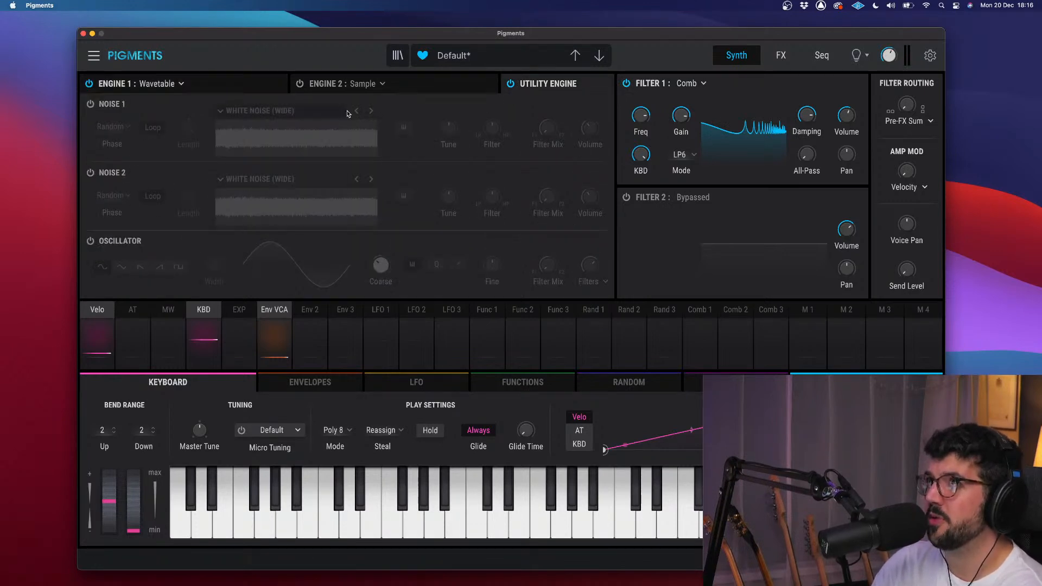
click(265, 85)
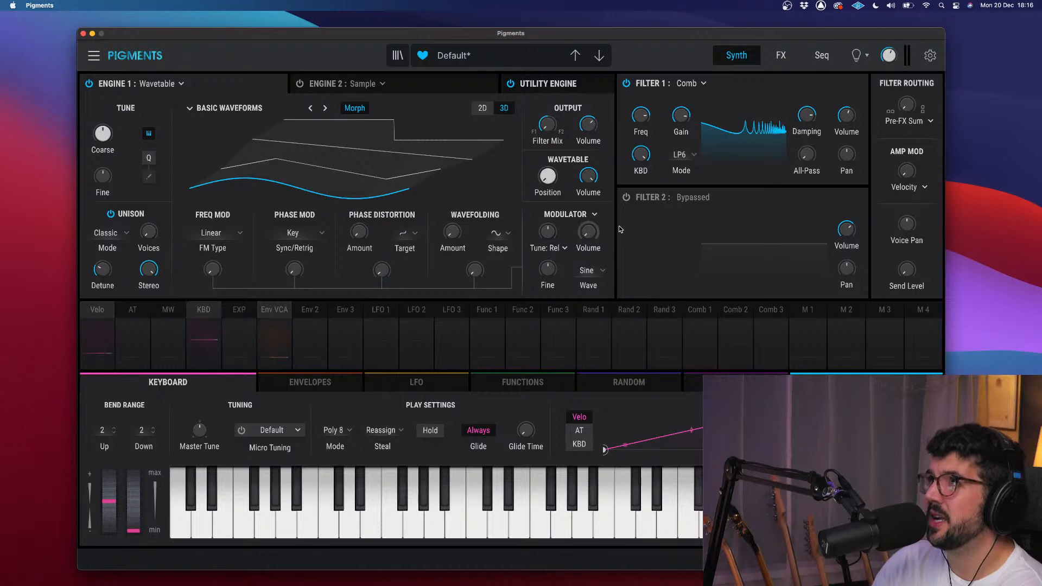
- Set Engine 1's cross-modulation source to Engine 2 and bypass Filter 1
click(595, 215)
click(632, 261)
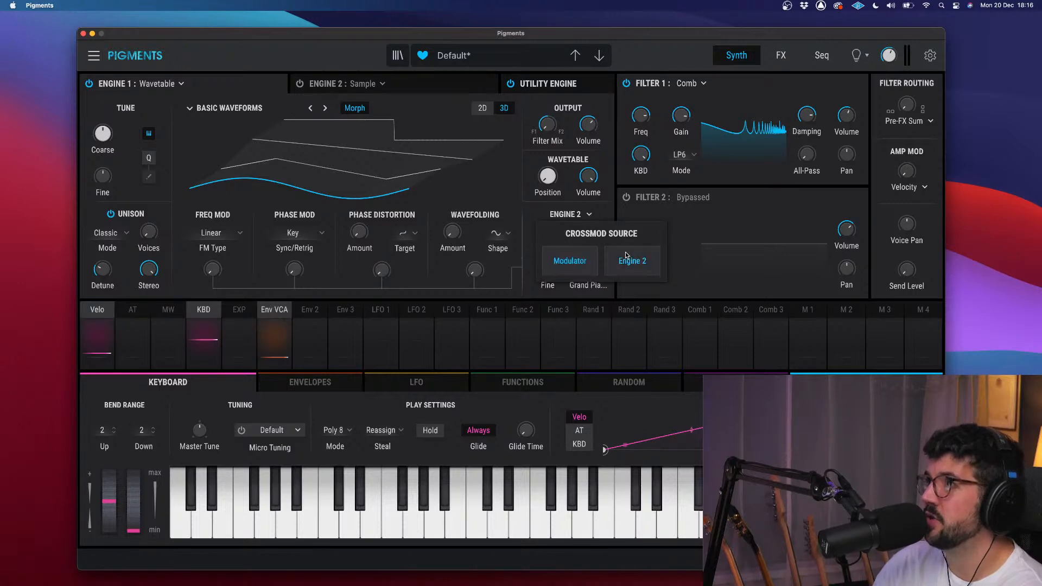
click(627, 83)
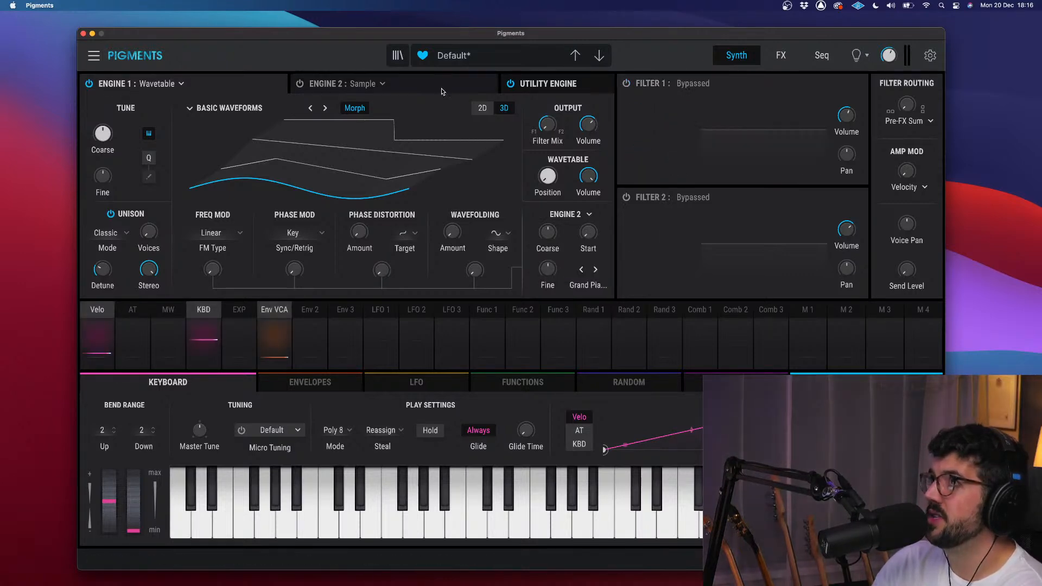
- Turn on Engine 2, switch it to the Analog type, and lower its output volume fully
click(432, 85)
click(300, 84)
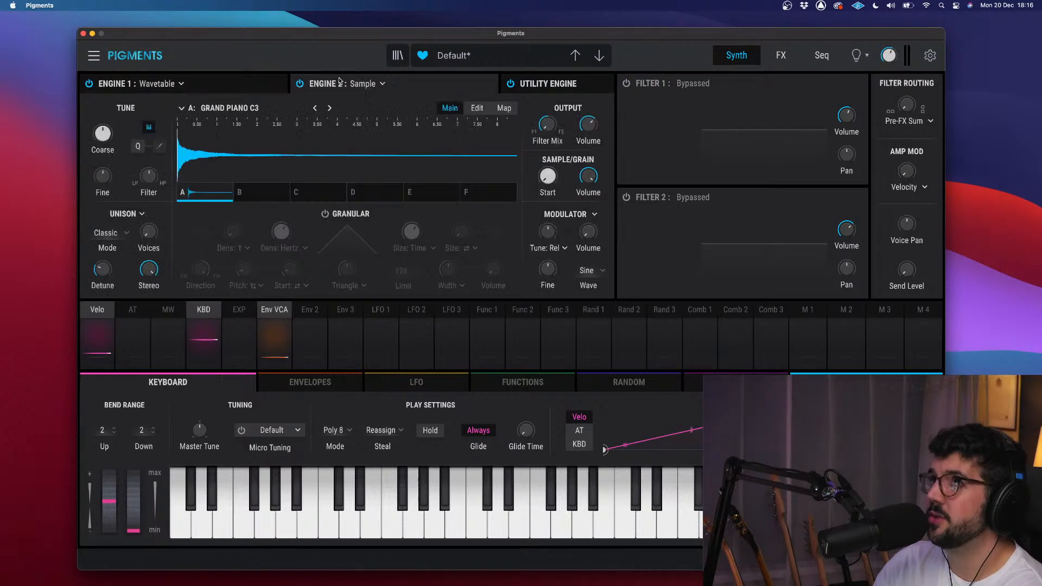
click(384, 85)
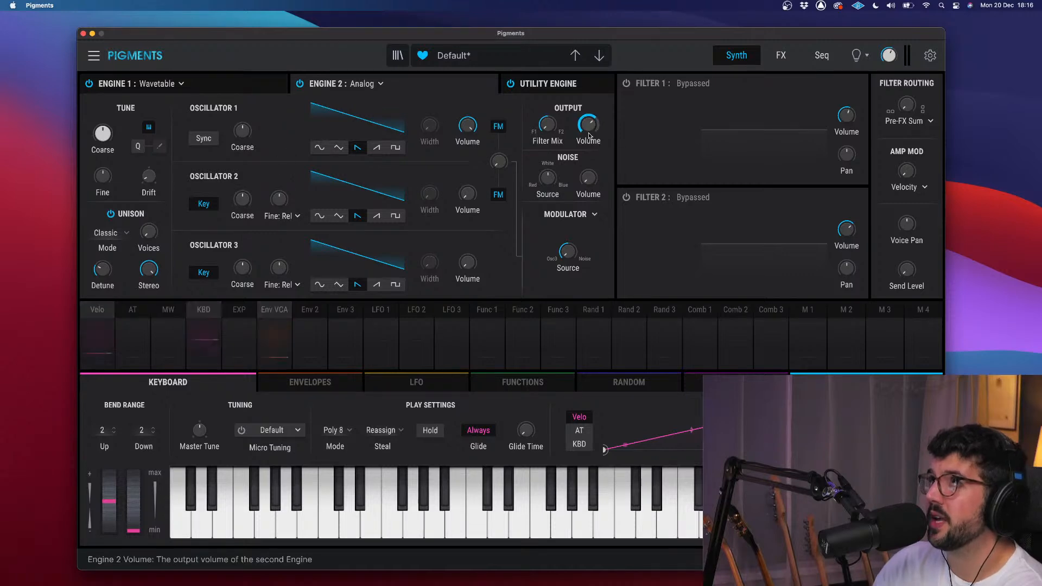
mouse_move(590, 130)
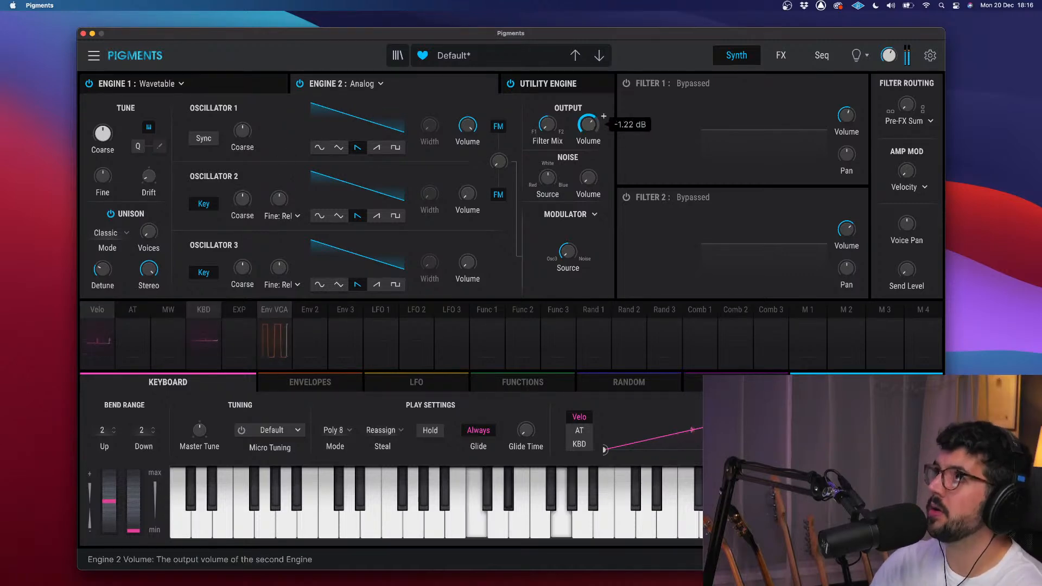
- Set Engine 1's wavefolding modulation amount to 0.240 and adjust Engine 2's noise level and FM amount as the modulation source
click(256, 79)
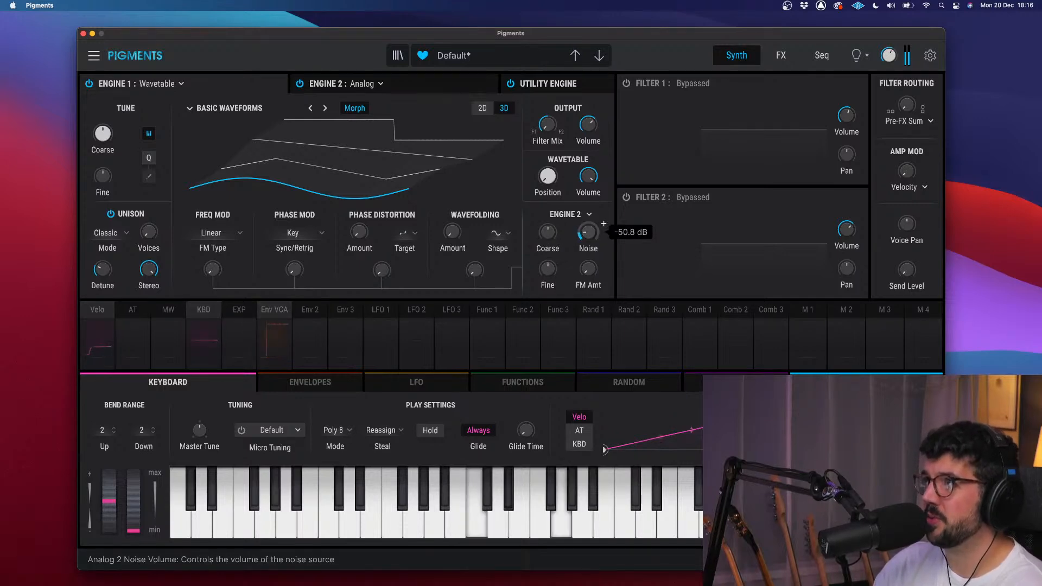
drag(582, 271, 584, 238)
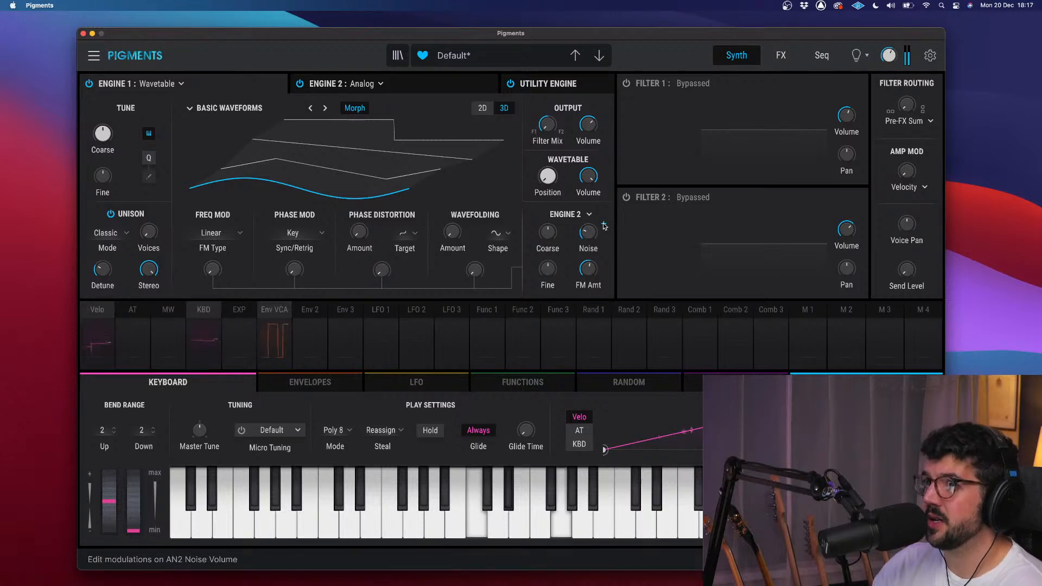
drag(481, 275, 481, 275)
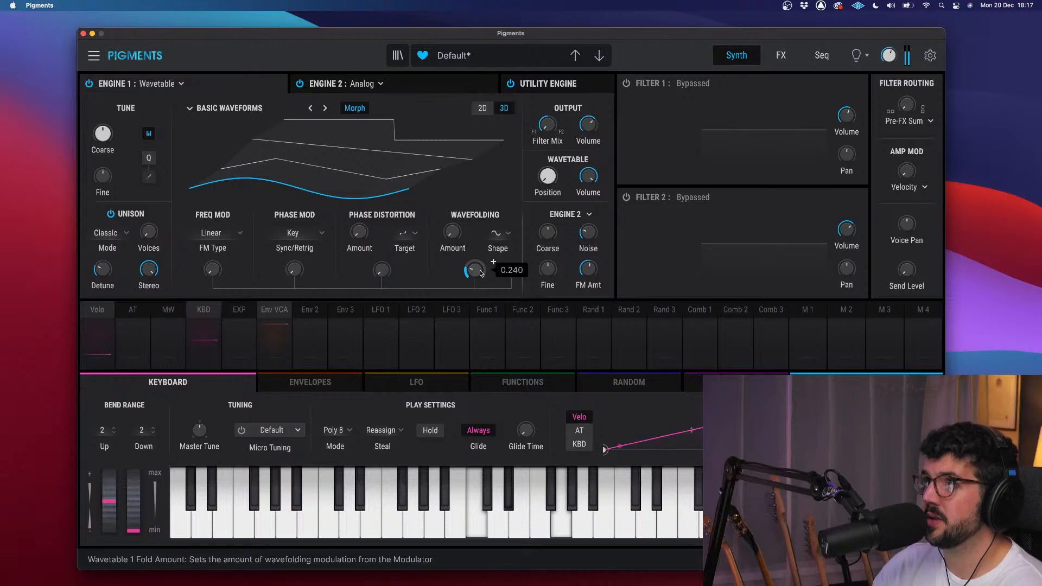
drag(593, 231, 587, 270)
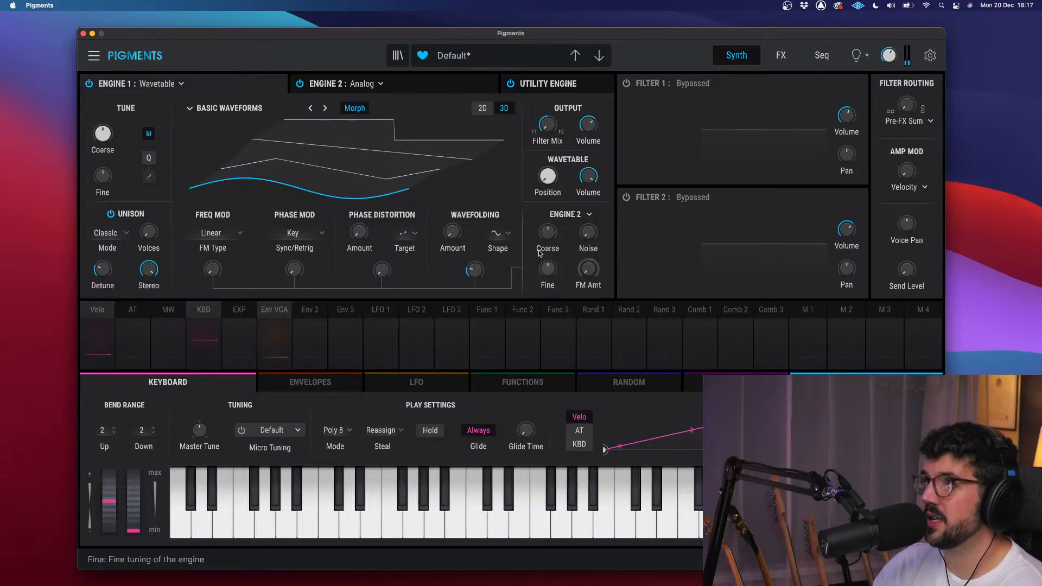
mouse_move(589, 270)
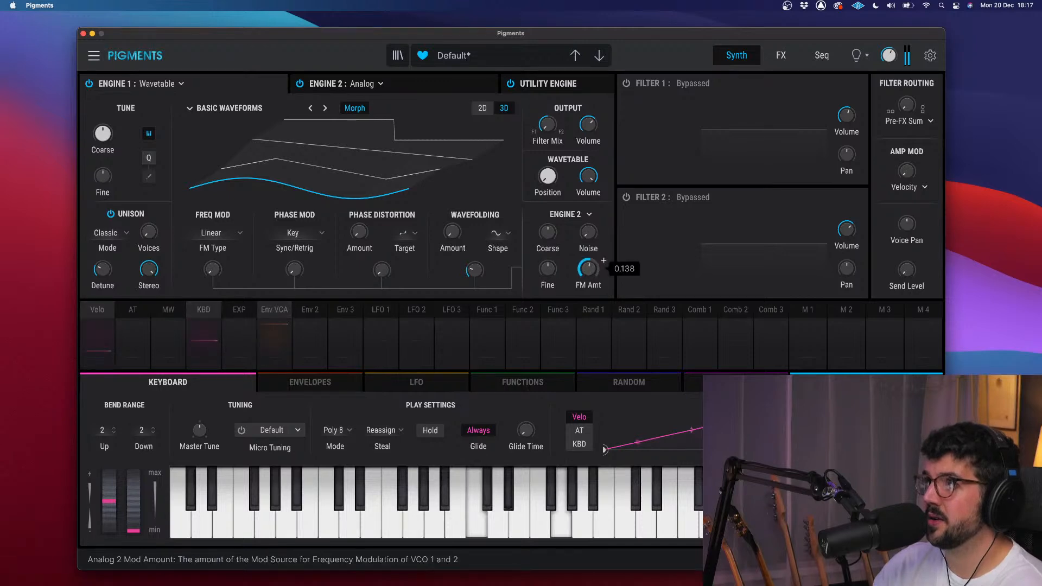
click(506, 235)
click(510, 204)
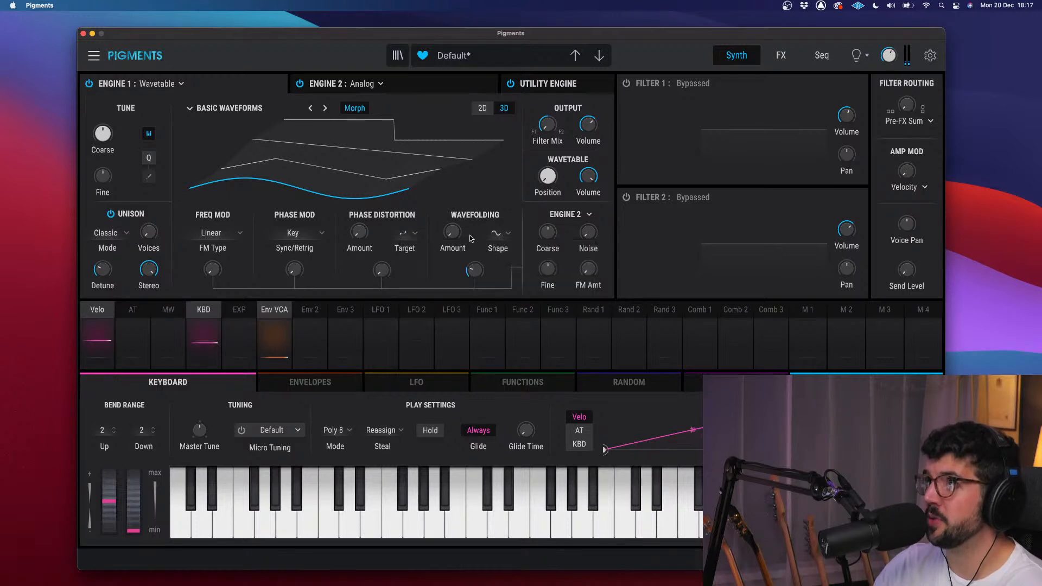
click(507, 238)
click(504, 235)
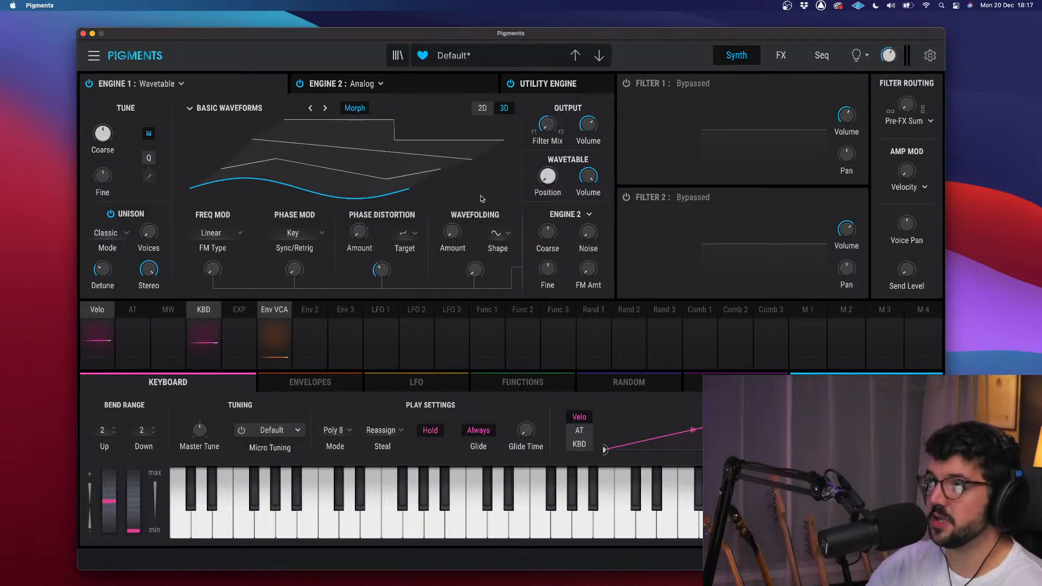
- Modulate Engine 1's phase distortion with Engine 2 tuned to 12 semitones coarse, varying its FM amount and raising its noise level
drag(386, 270, 386, 270)
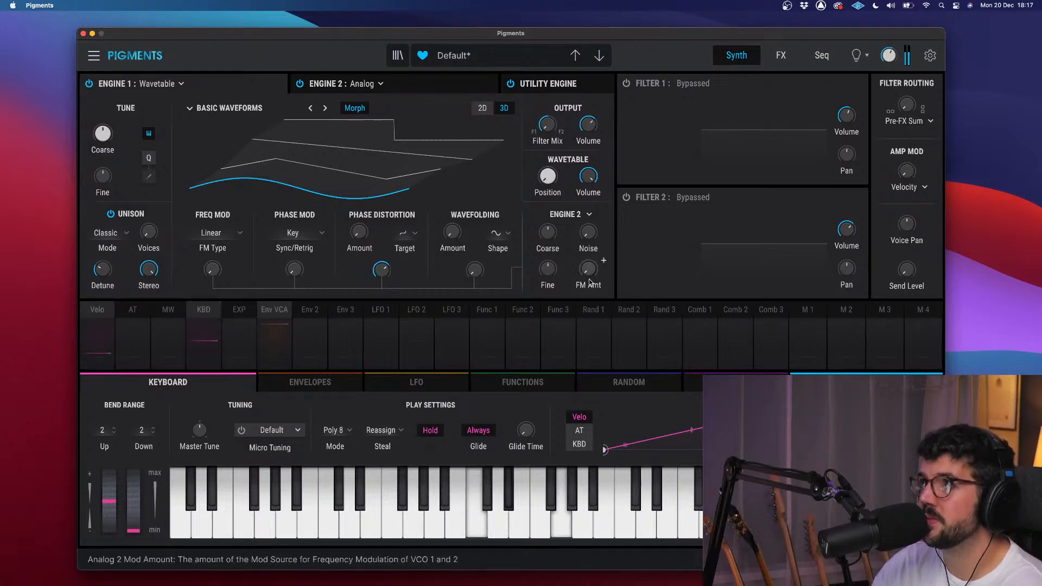
drag(588, 270, 587, 268)
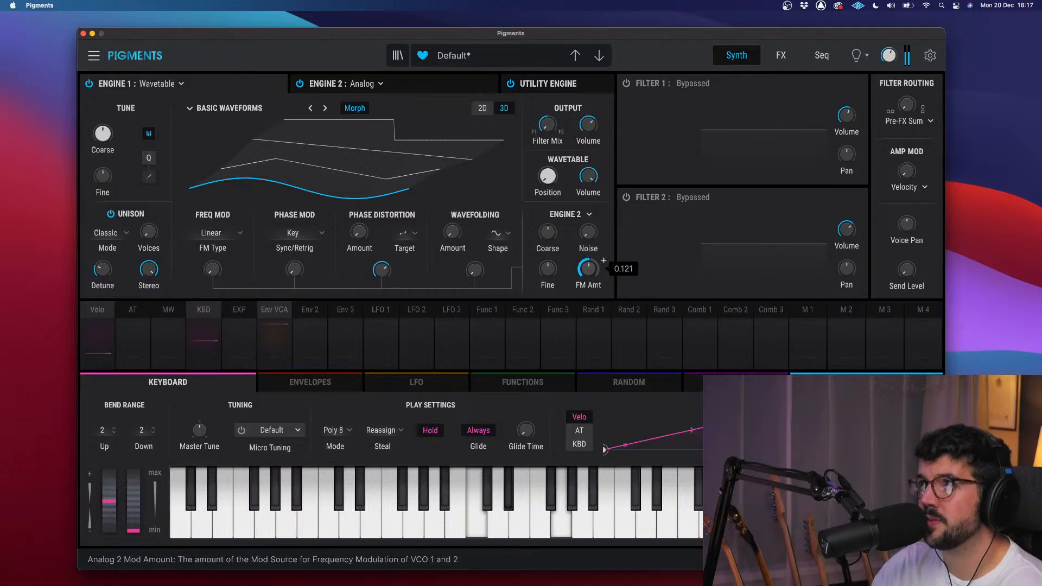
drag(549, 234, 549, 225)
drag(591, 270, 590, 312)
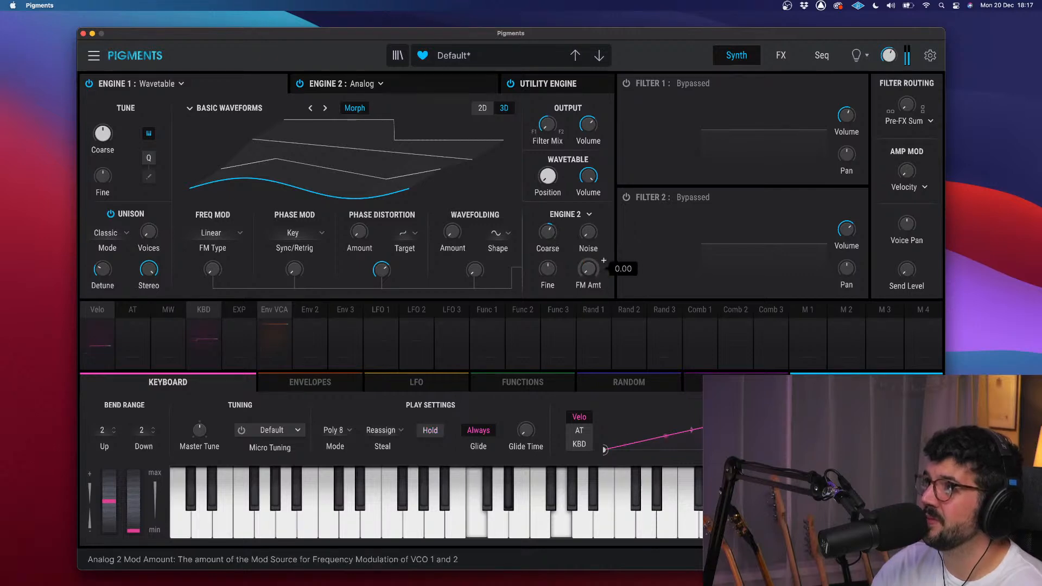
drag(589, 233, 590, 229)
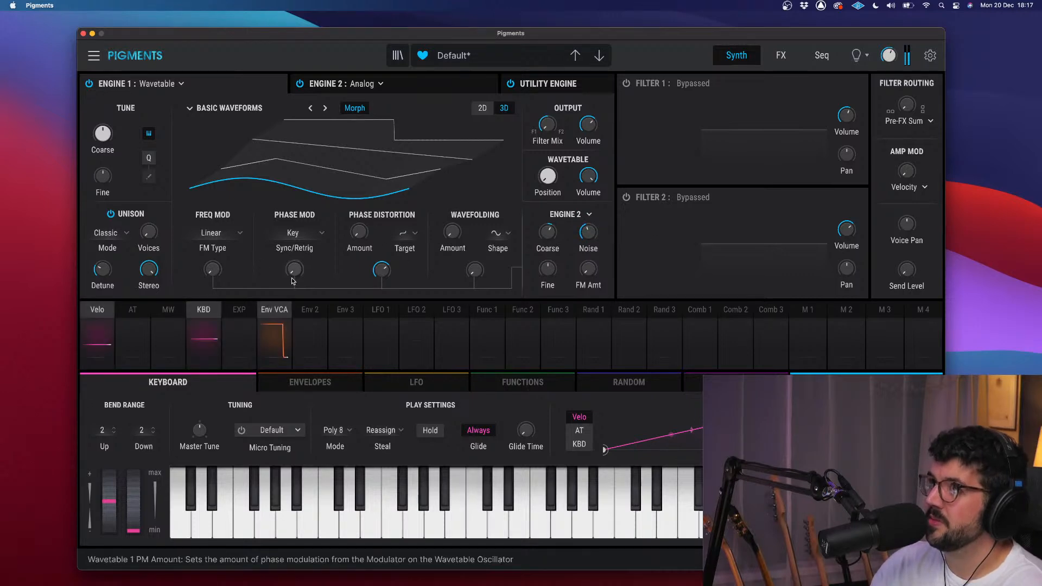
- Set Engine 1's phase modulation amount to 0.404, and remove the phase distortion modulation and Engine 2's noise
drag(294, 269, 294, 257)
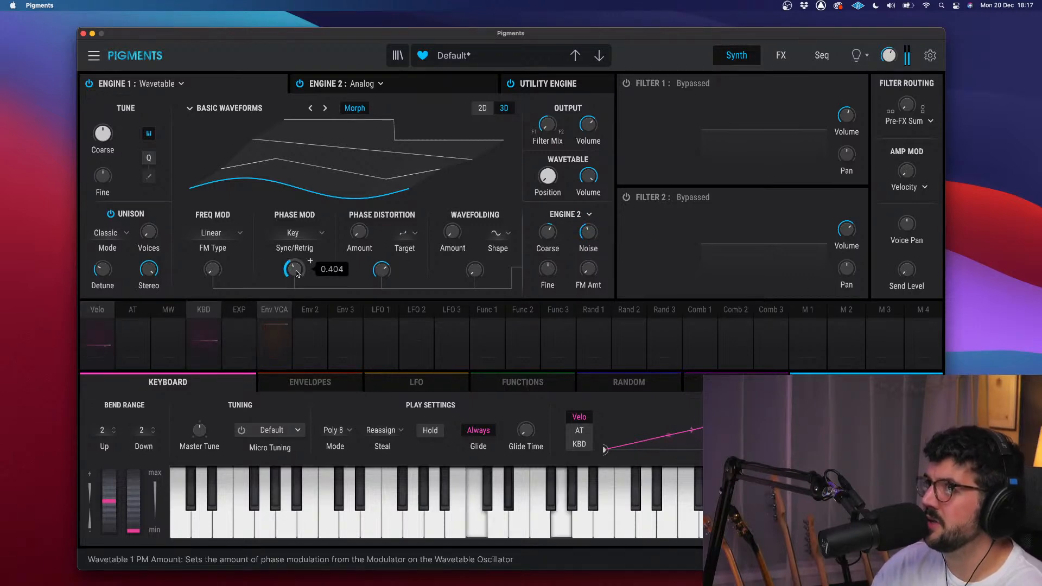
drag(386, 274, 386, 312)
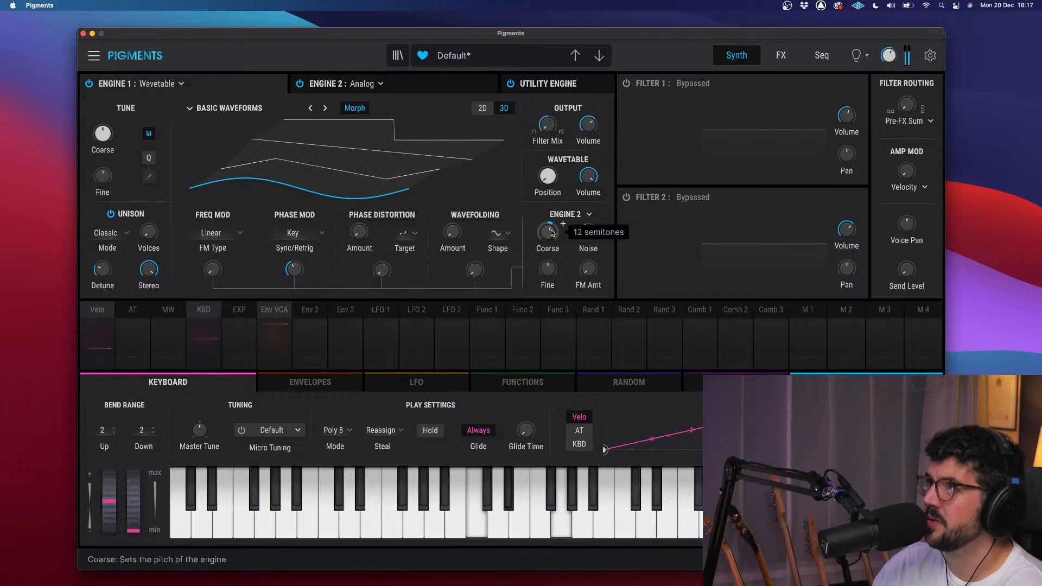
drag(588, 233, 588, 265)
- Check Engine 2's noise source, raise its noise level, and shift Engine 1's modulation from phase to frequency while adjusting the FM amount
click(464, 88)
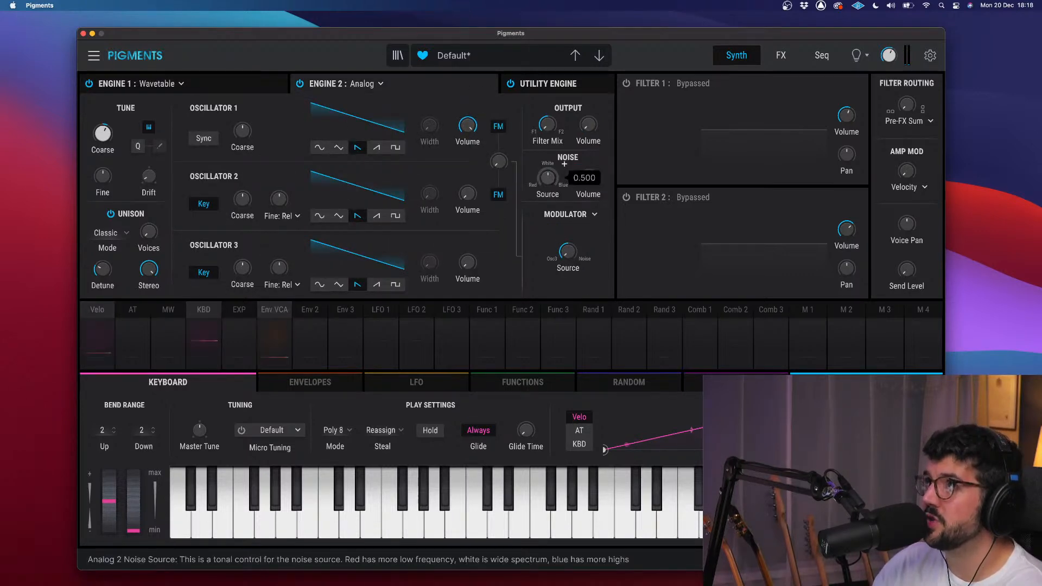
click(255, 85)
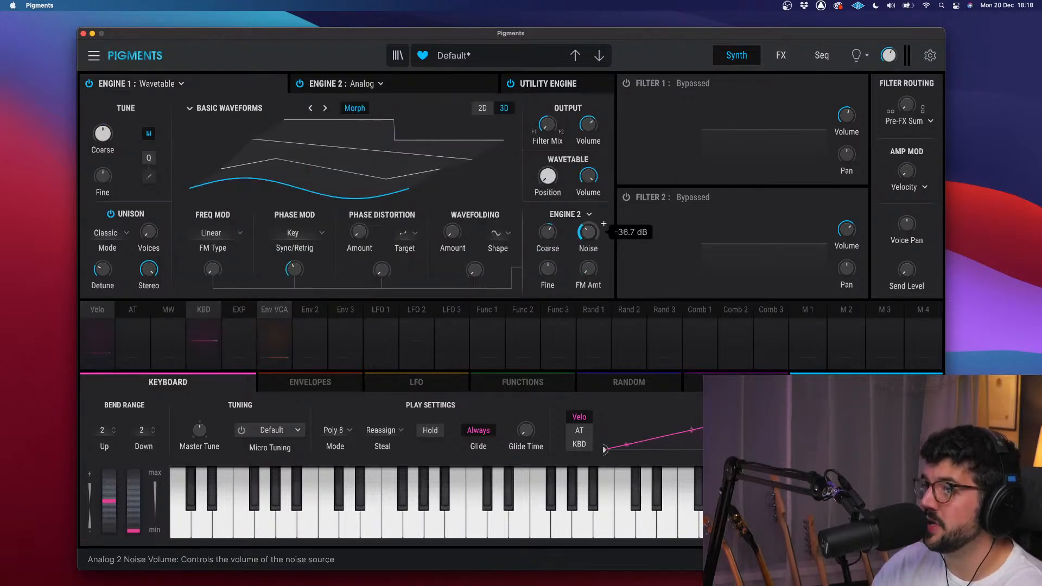
drag(589, 231, 589, 220)
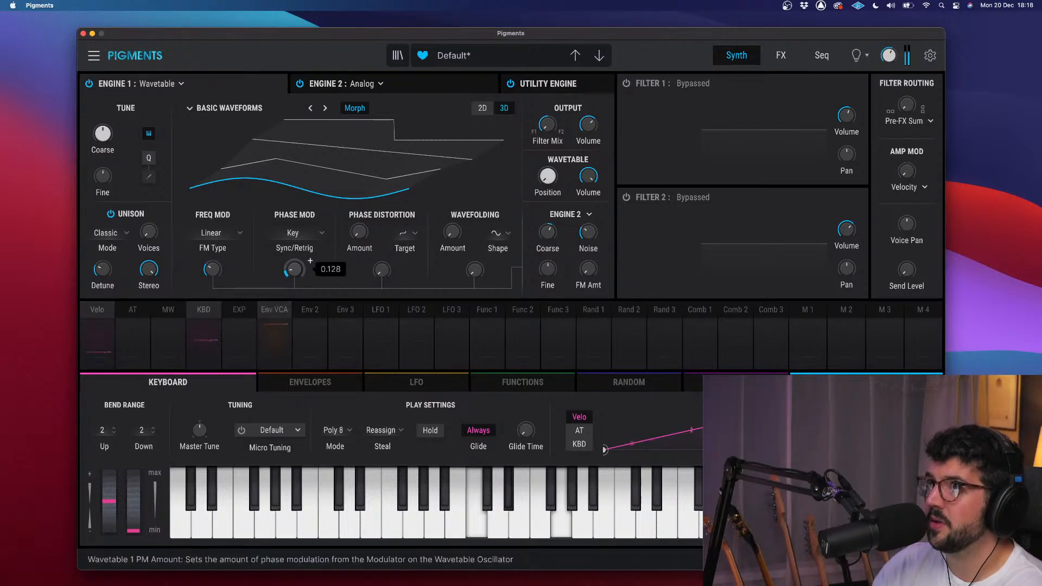
drag(596, 264, 596, 247)
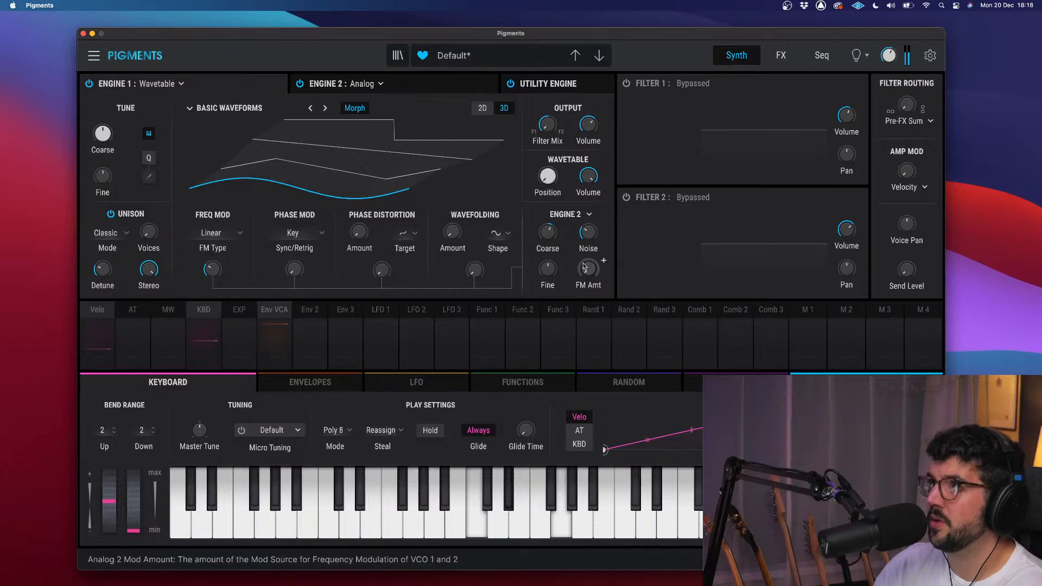
- Set Engine 1's wavefolding modulation to 0.300 with fold shape 2, and raise Engine 2's FM amount to 0.404
scroll(563, 223, down, 8)
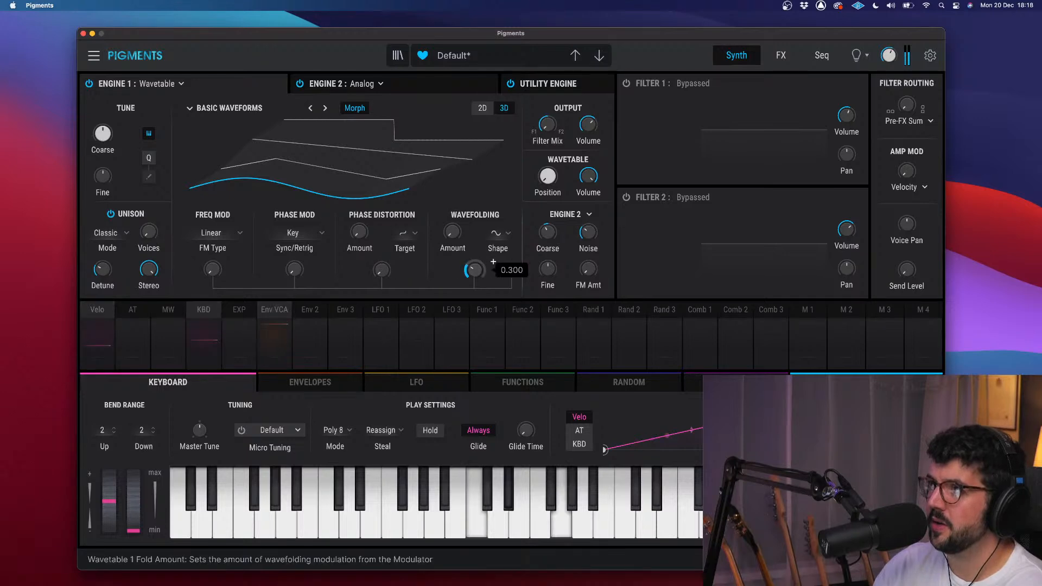
click(508, 232)
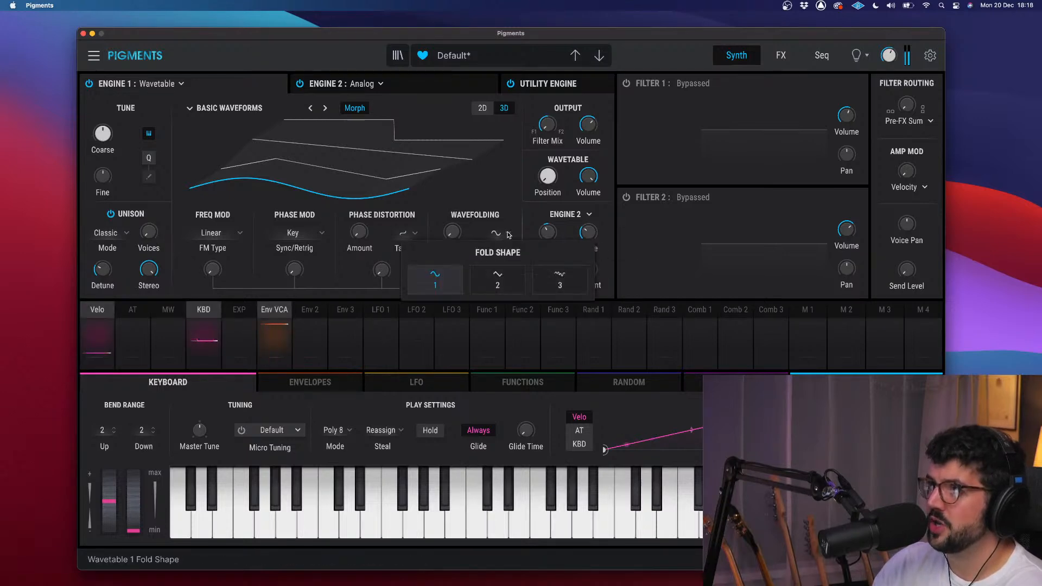
click(507, 232)
click(509, 234)
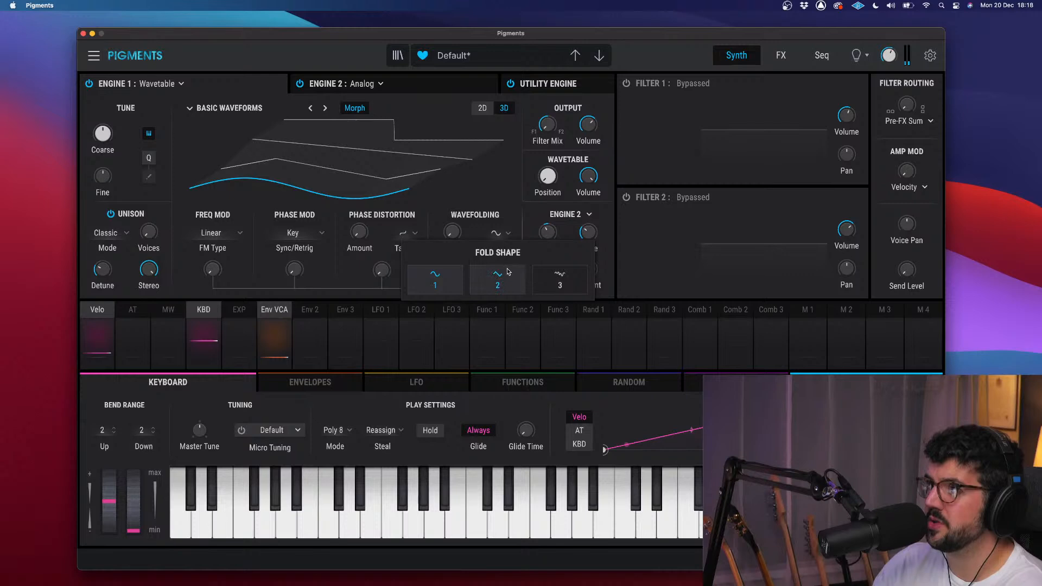
click(509, 274)
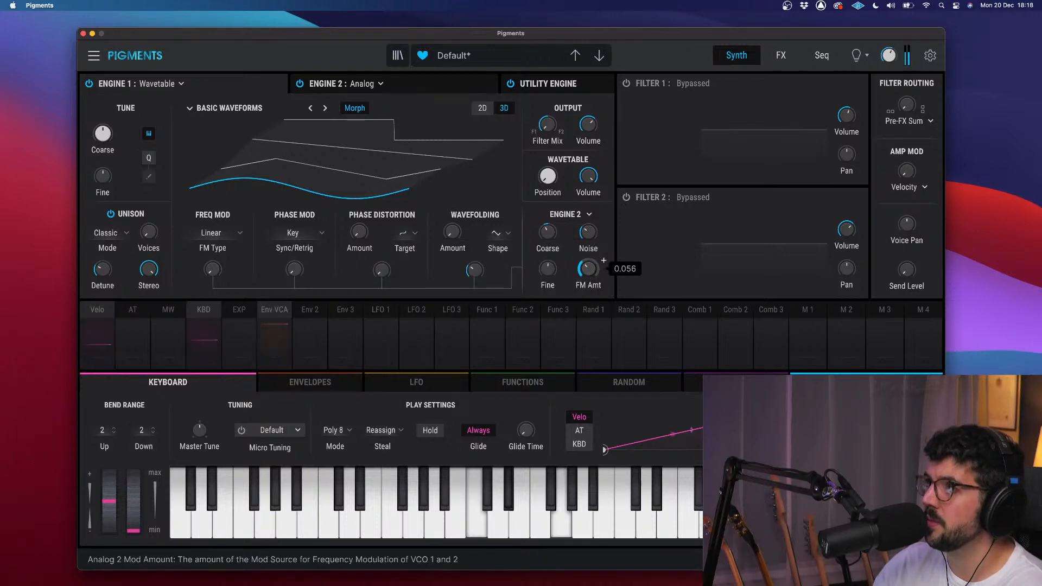
scroll(604, 261, up, 5)
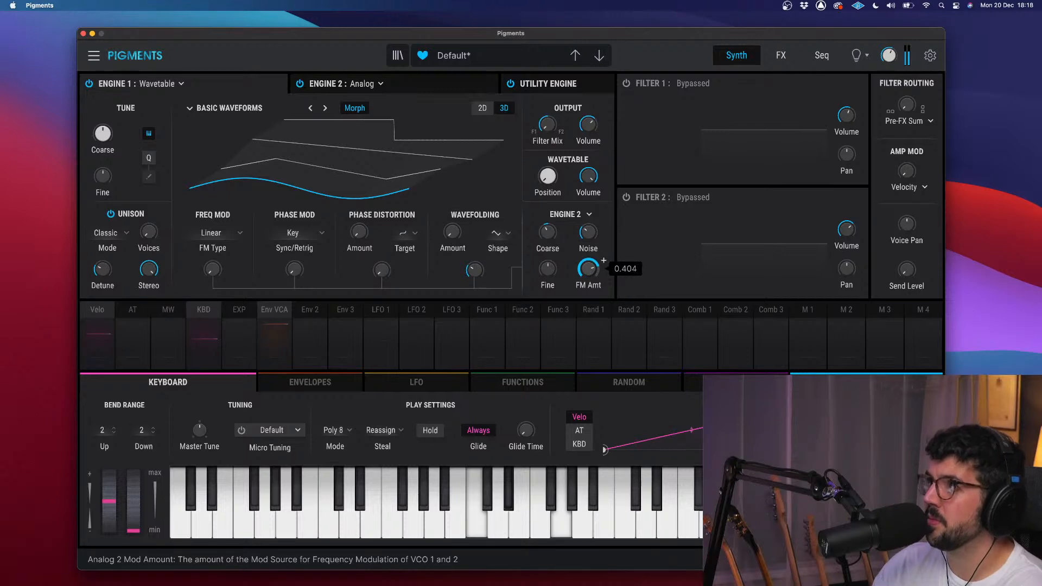
scroll(602, 228, up, 3)
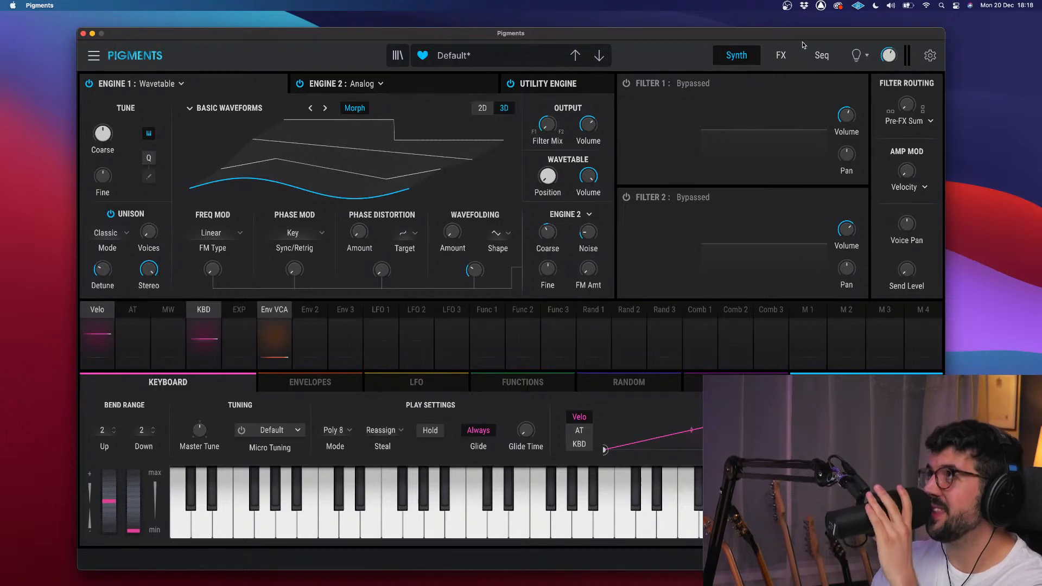
drag(888, 36, 893, 41)
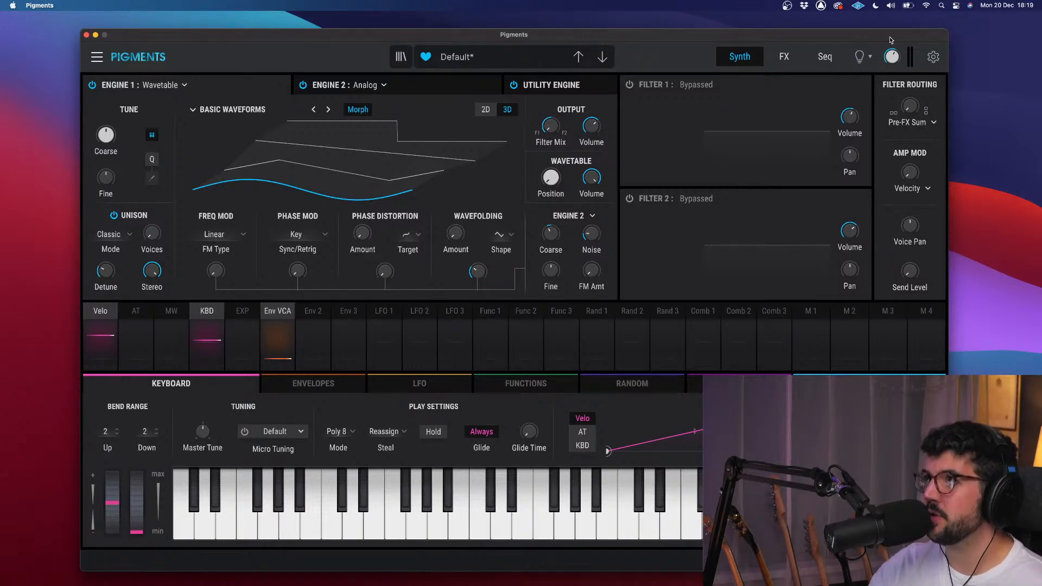
mouse_move(891, 43)
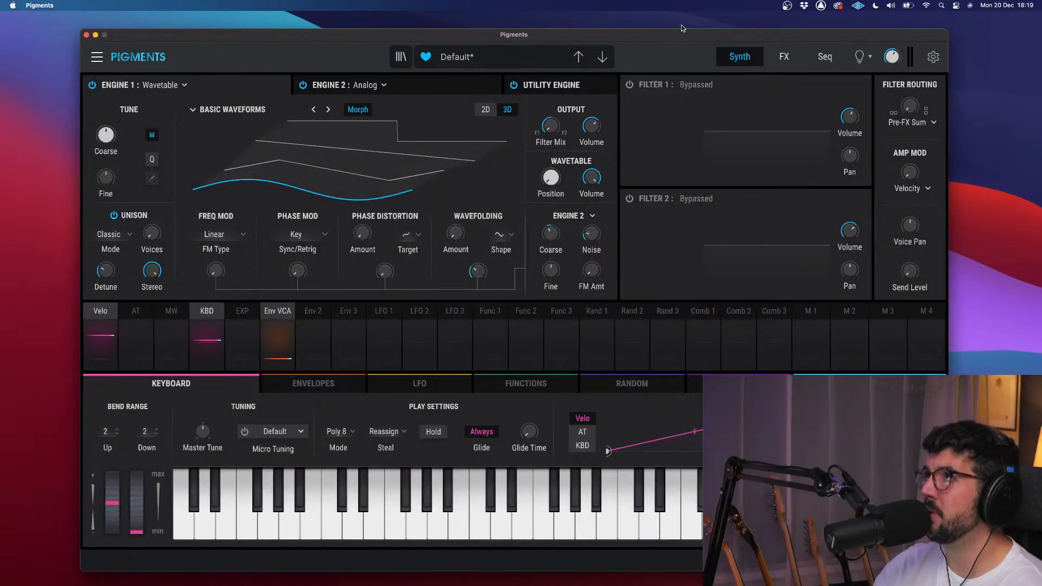
drag(682, 37, 676, 36)
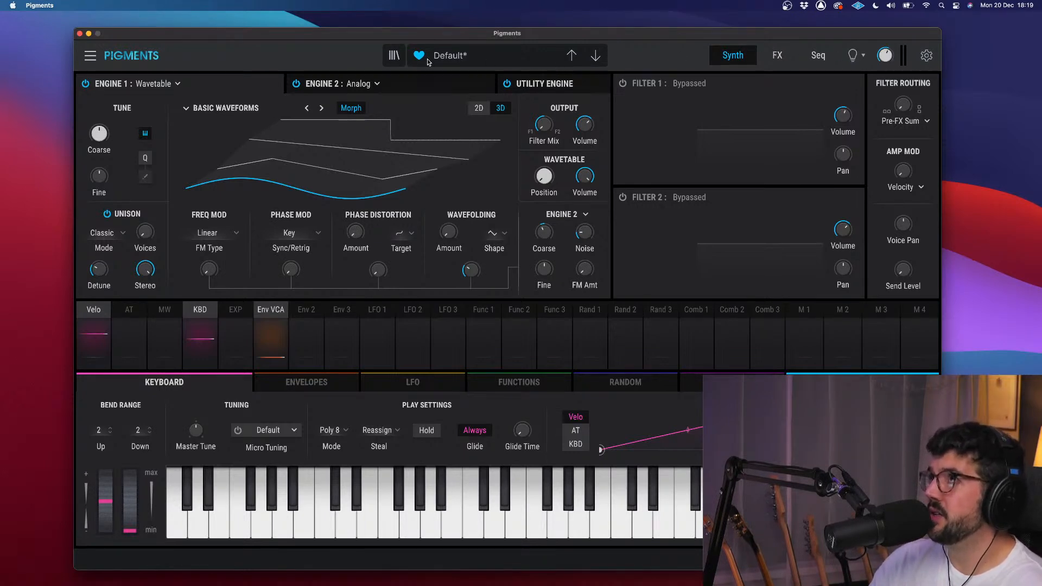
- Reload the Default preset from the preset browser and return to the synth view
click(394, 57)
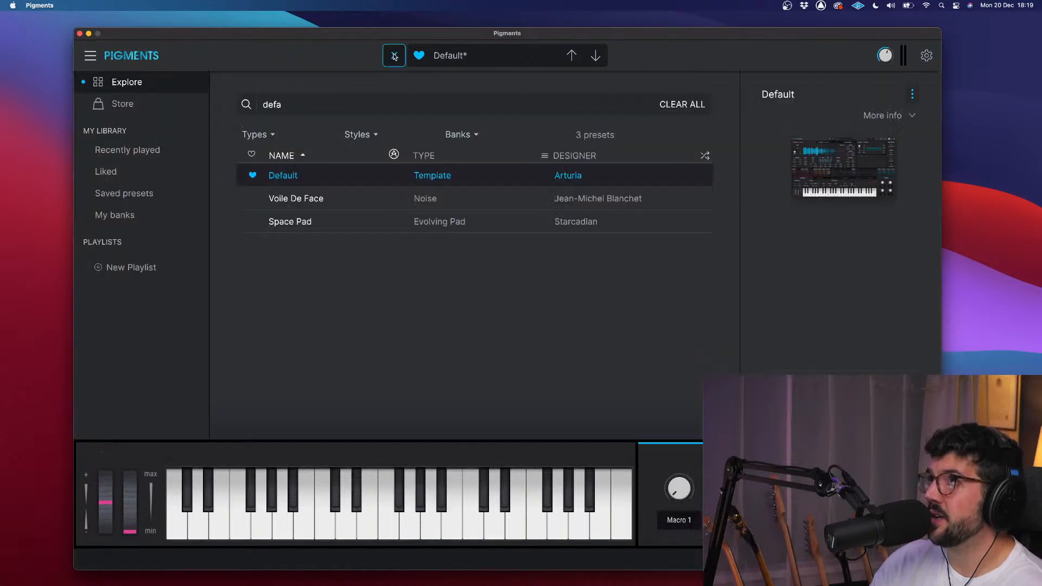
click(366, 197)
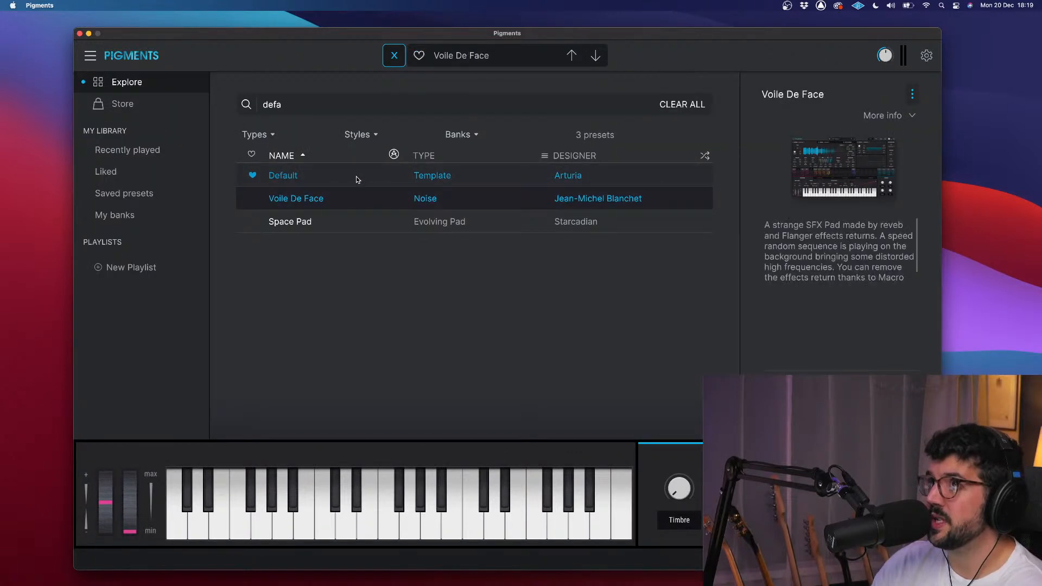
click(395, 60)
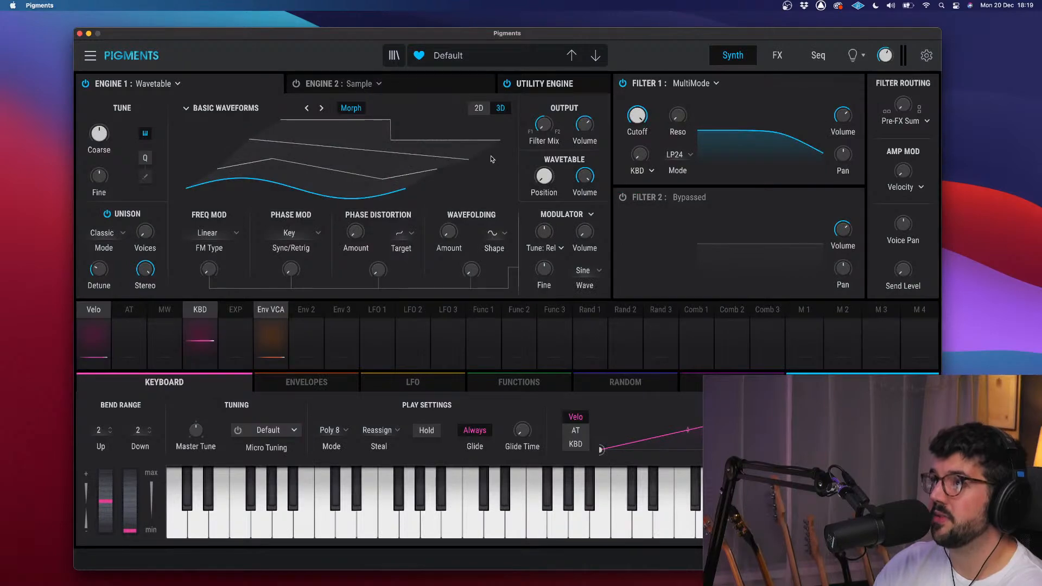
mouse_move(652, 32)
mouse_down()
mouse_move(663, 16)
mouse_move(647, 49)
mouse_move(646, 36)
mouse_up()
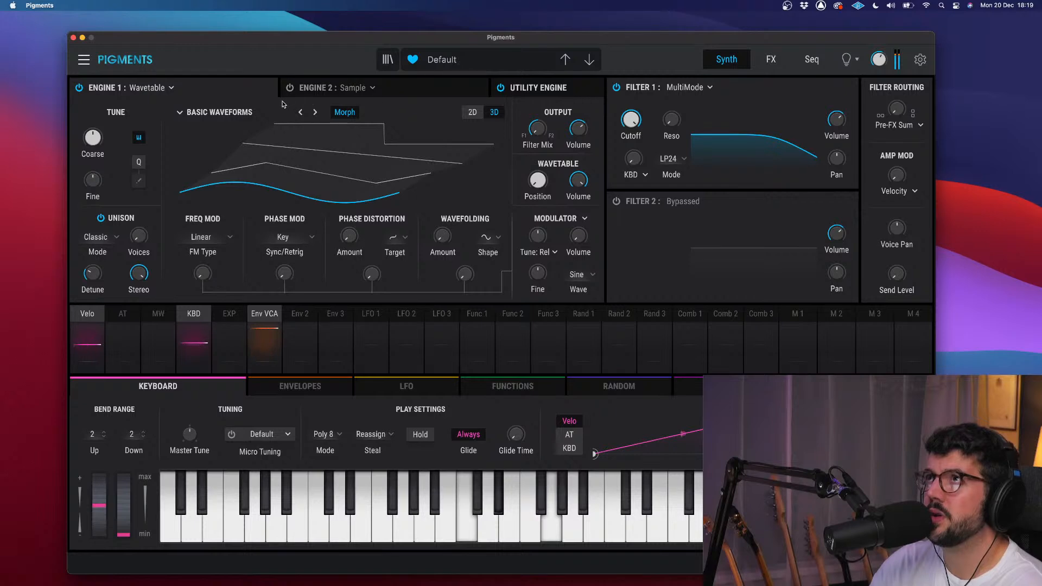
- Audition Engine 1 wavetables from the Pigments 3.5 category, settle on Bismite, and lower the engine's coarse tuning
click(216, 112)
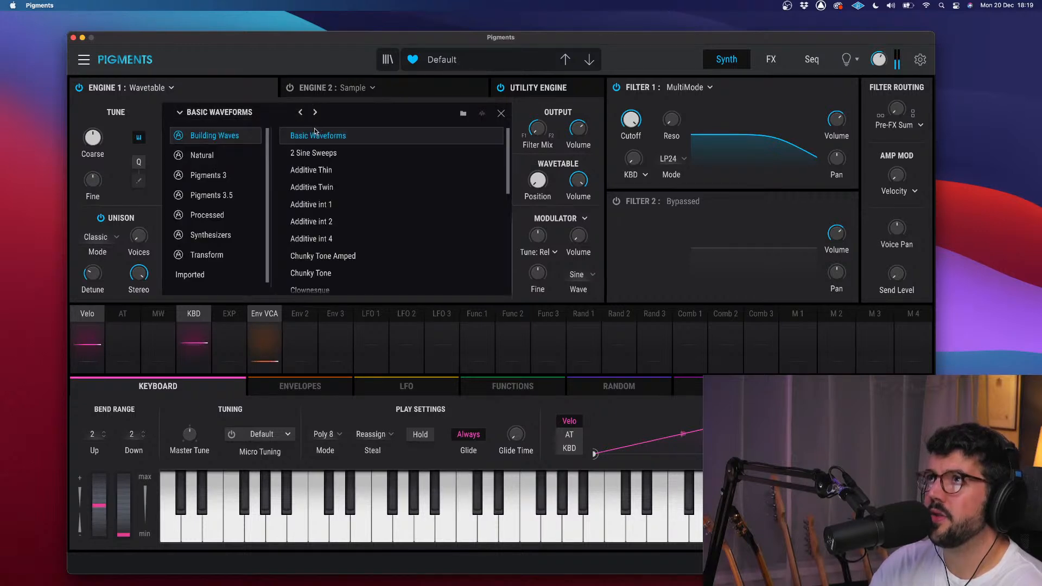
click(238, 193)
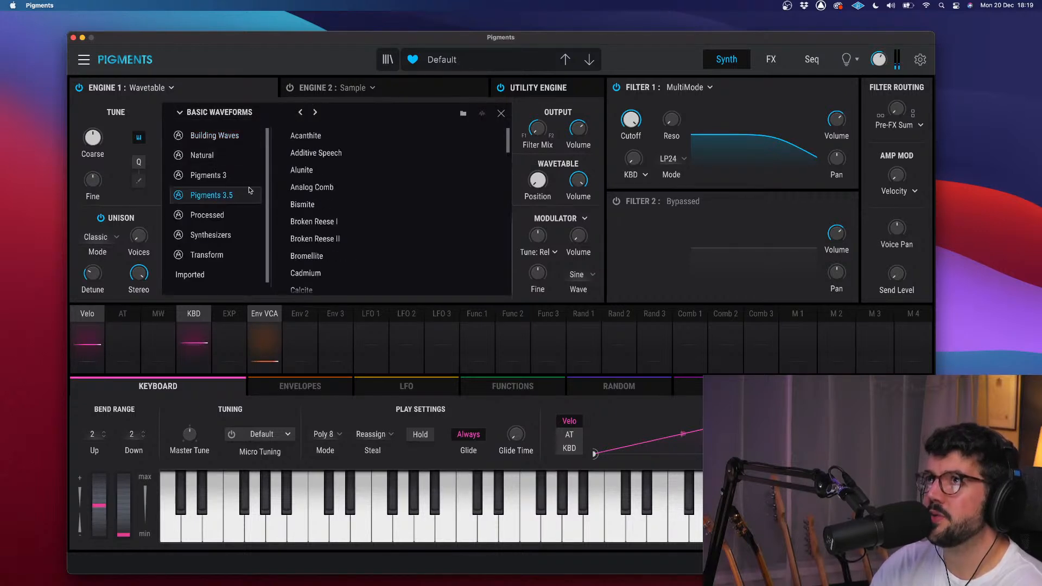
click(310, 141)
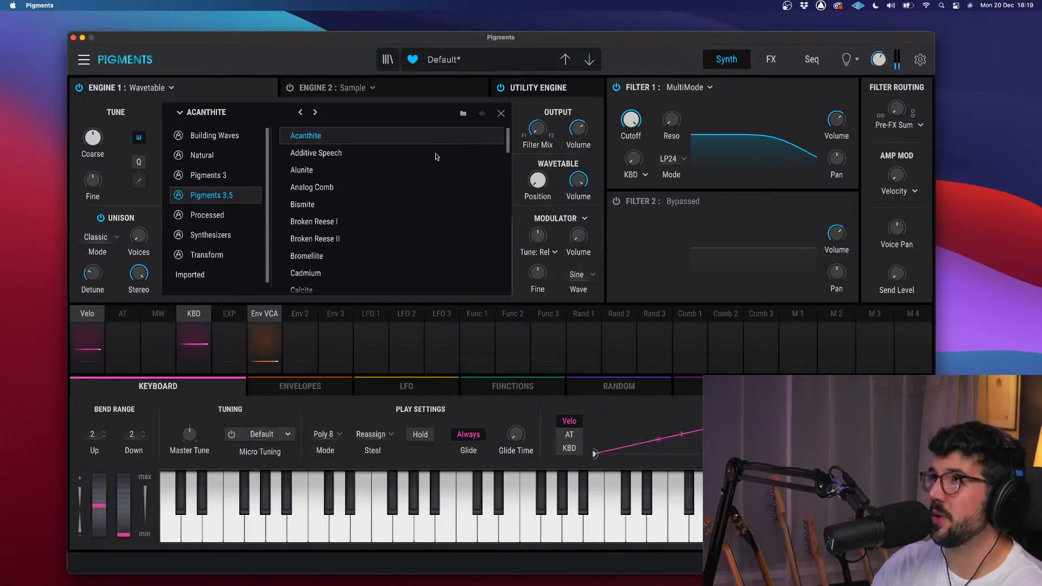
click(437, 152)
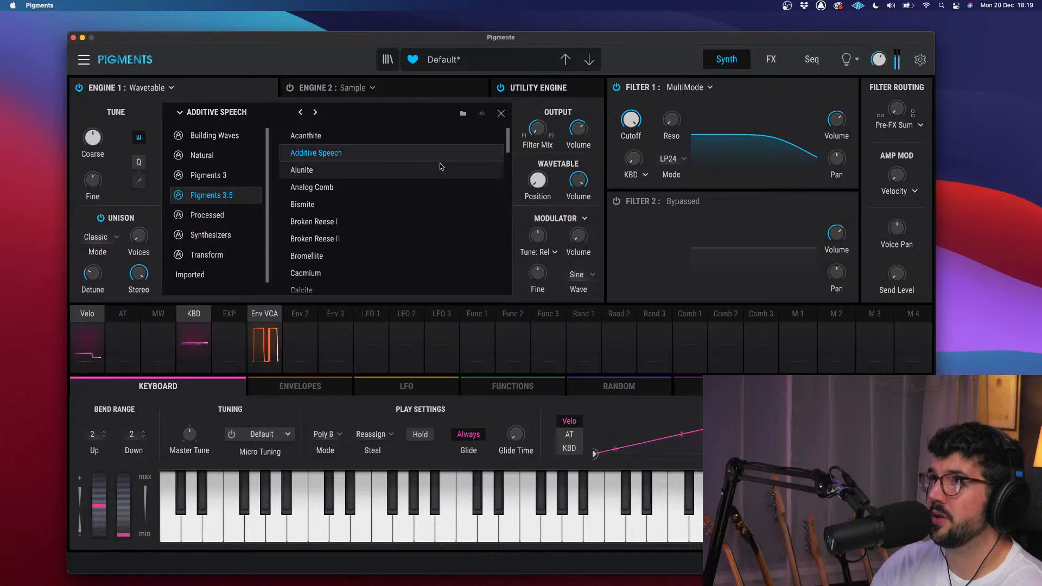
click(440, 166)
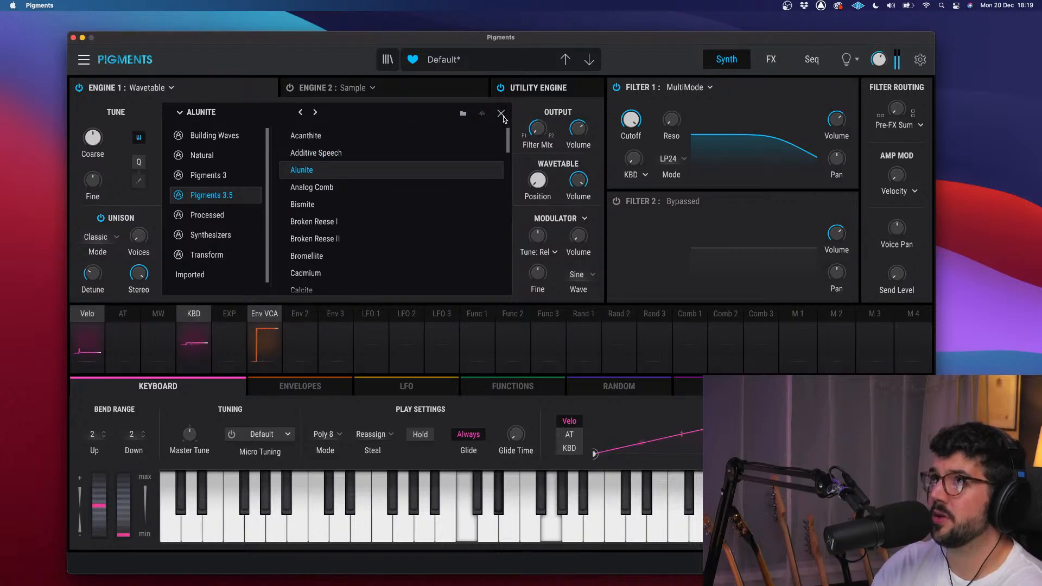
click(501, 114)
click(315, 113)
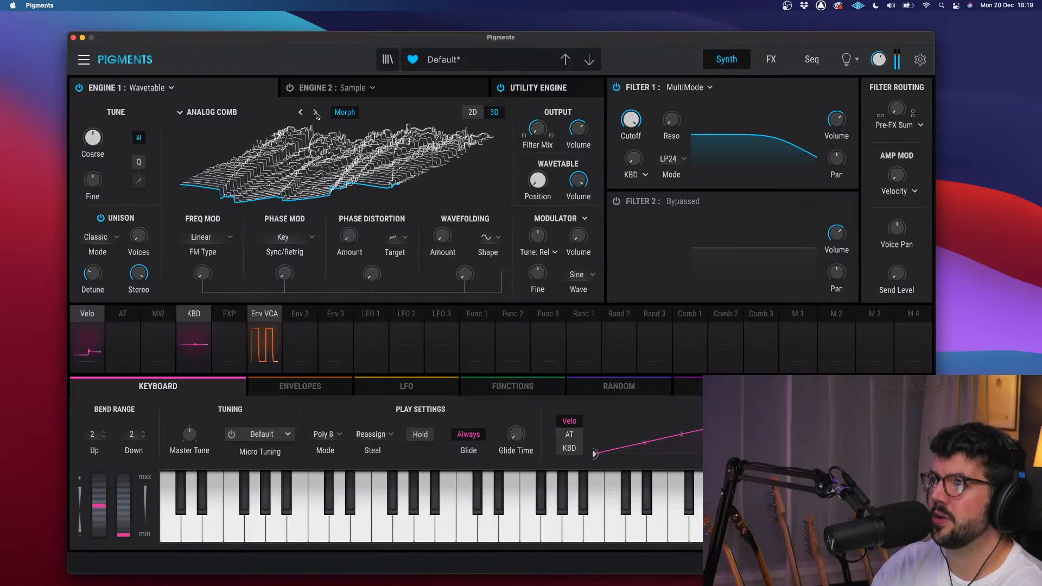
click(315, 113)
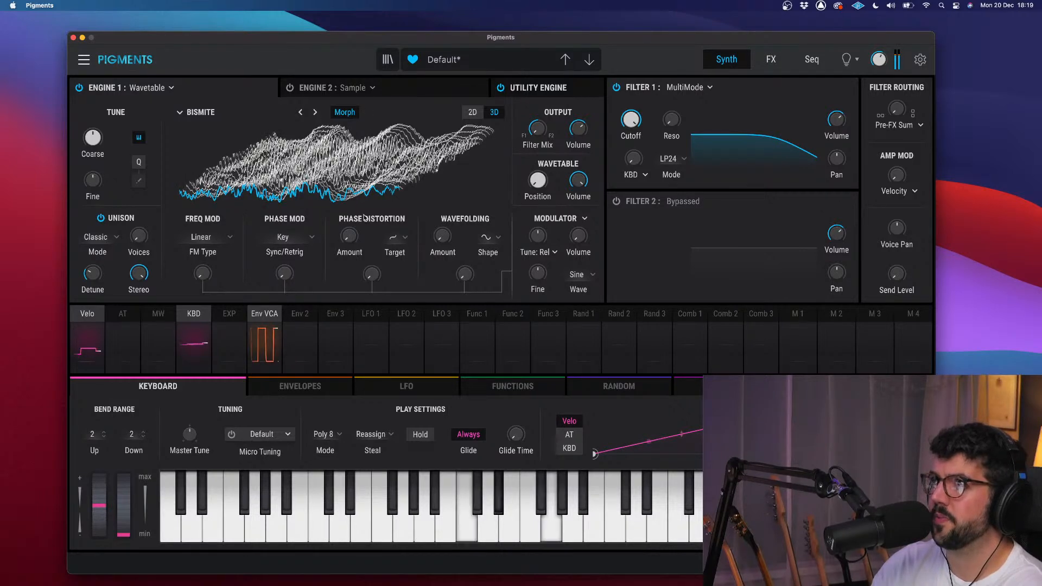
drag(88, 144, 88, 175)
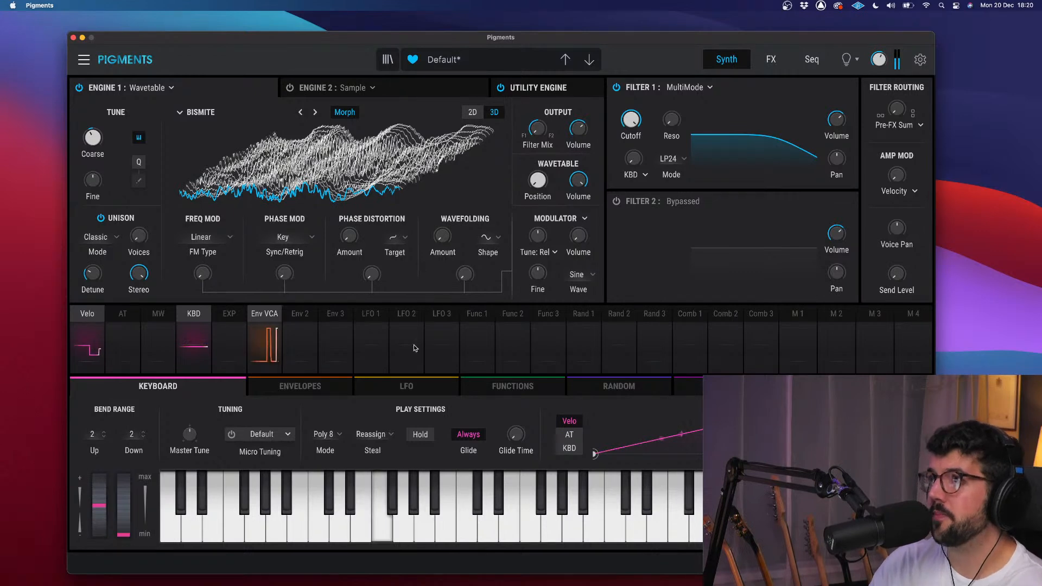
- Reshape Function 1 into a centered triangle and assign it to Engine 1's wavetable position with an amount of 1.00
click(505, 387)
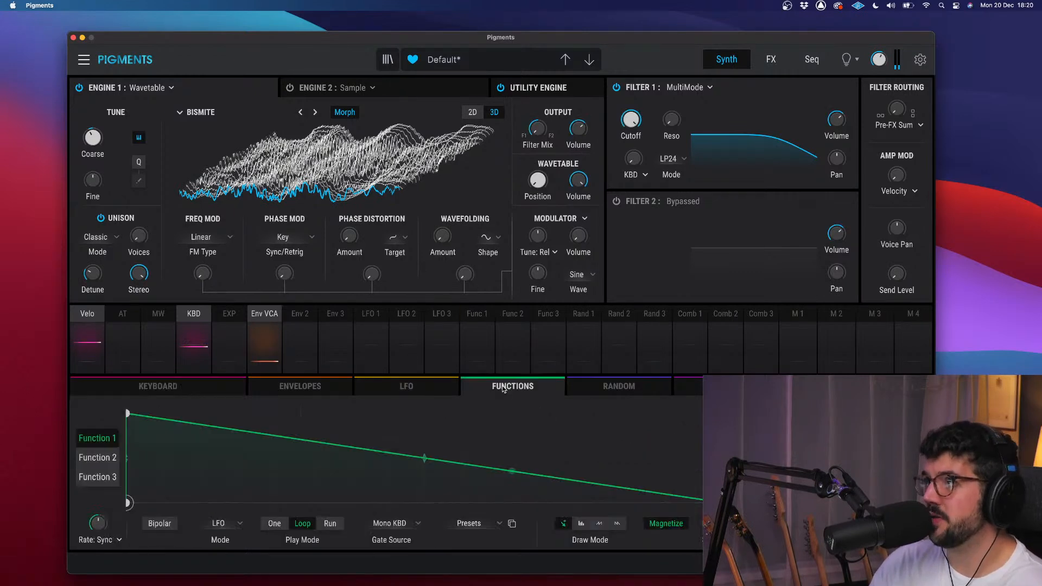
drag(128, 414, 425, 343)
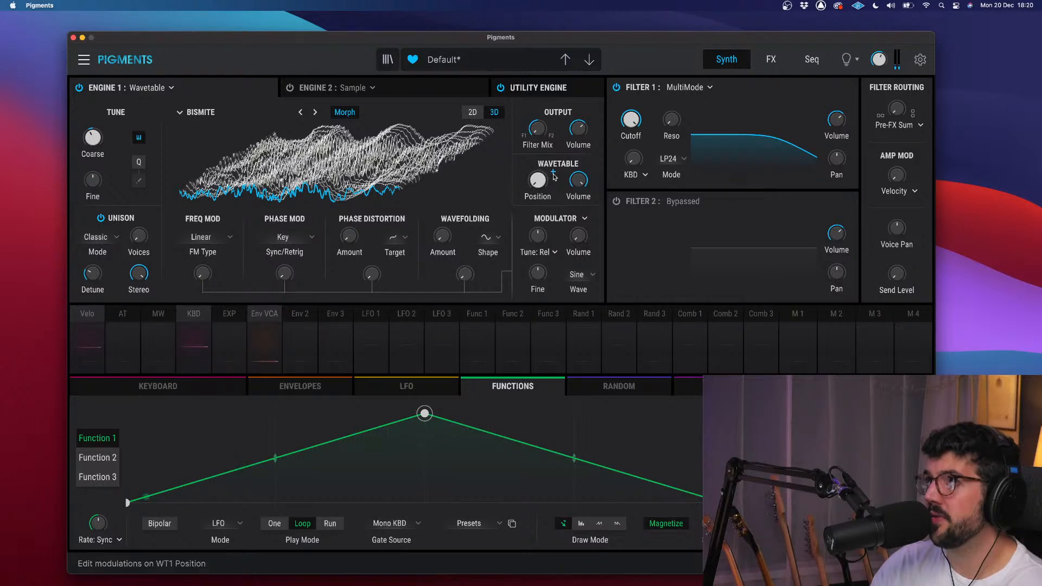
click(553, 172)
drag(477, 343, 477, 304)
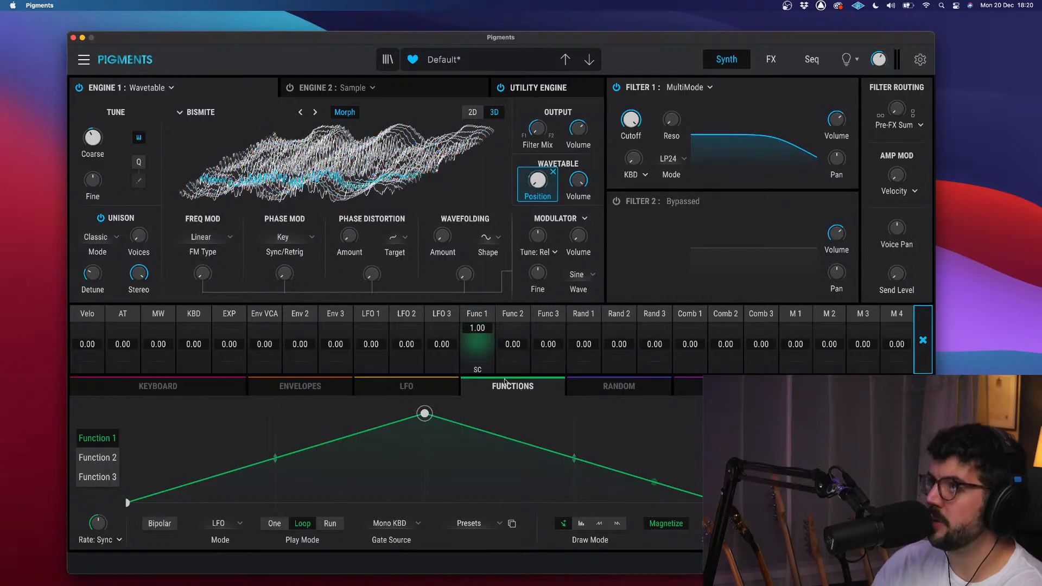
click(554, 171)
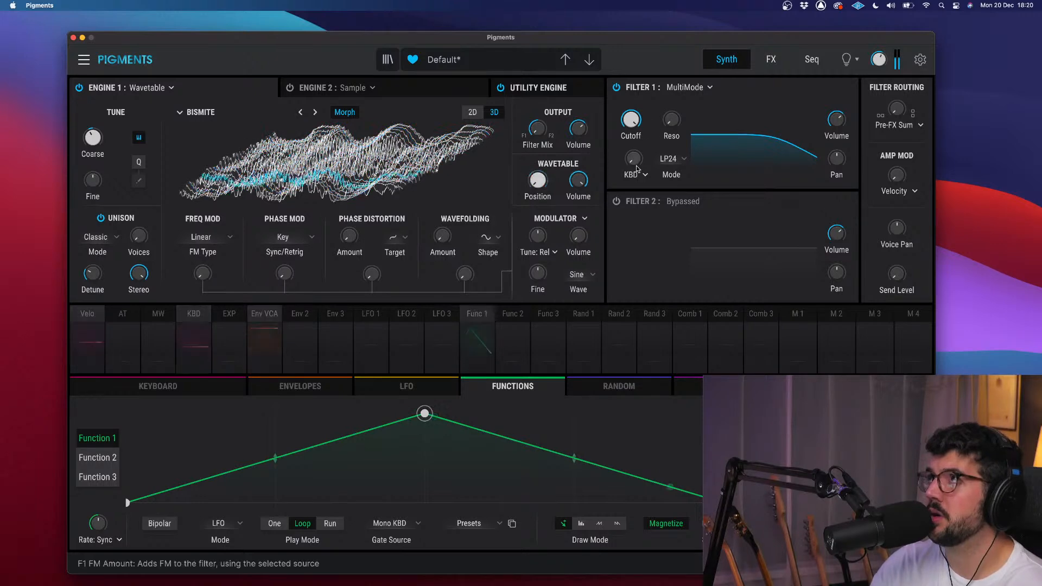
- Soften the Env VCA envelope by lengthening its attack and release and curving the attack
click(277, 388)
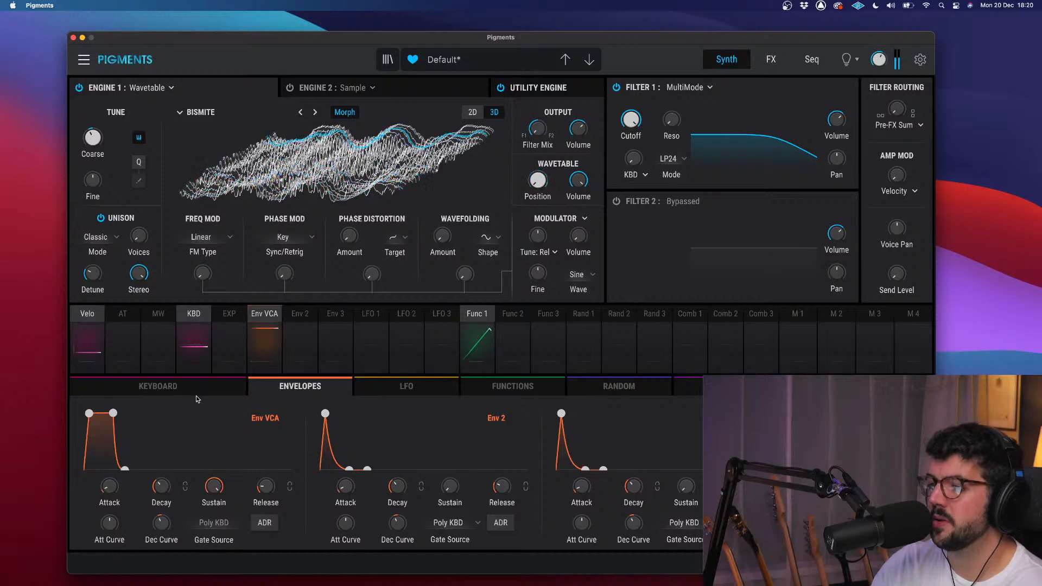
drag(123, 490, 123, 478)
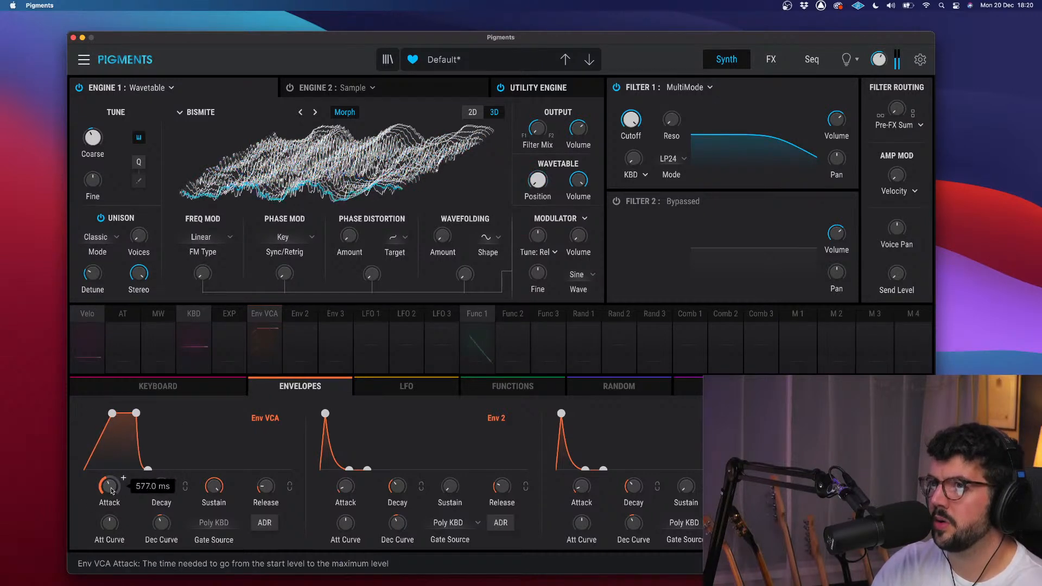
drag(125, 537, 124, 525)
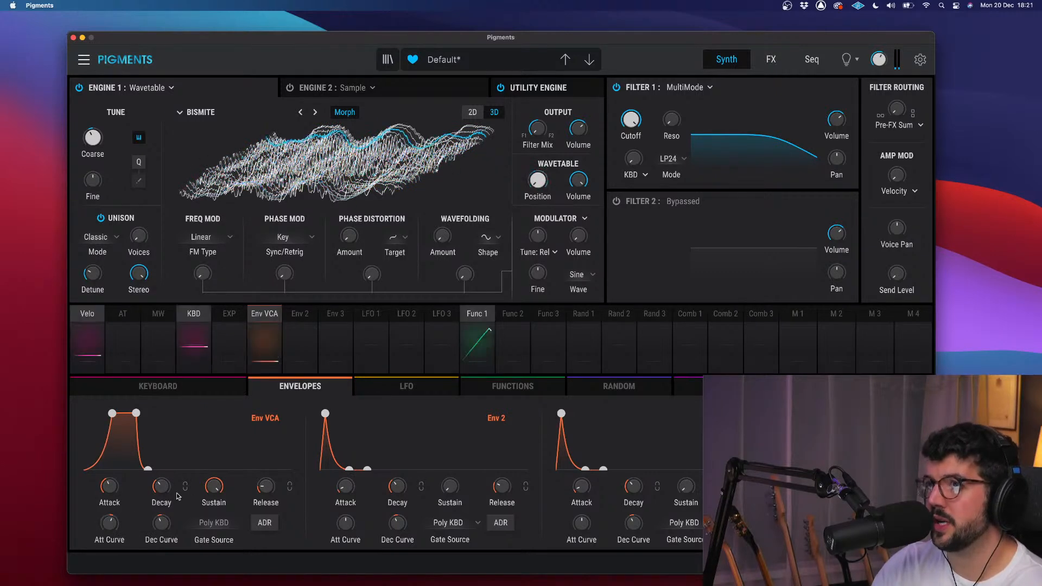
drag(166, 490, 165, 486)
drag(273, 492, 273, 485)
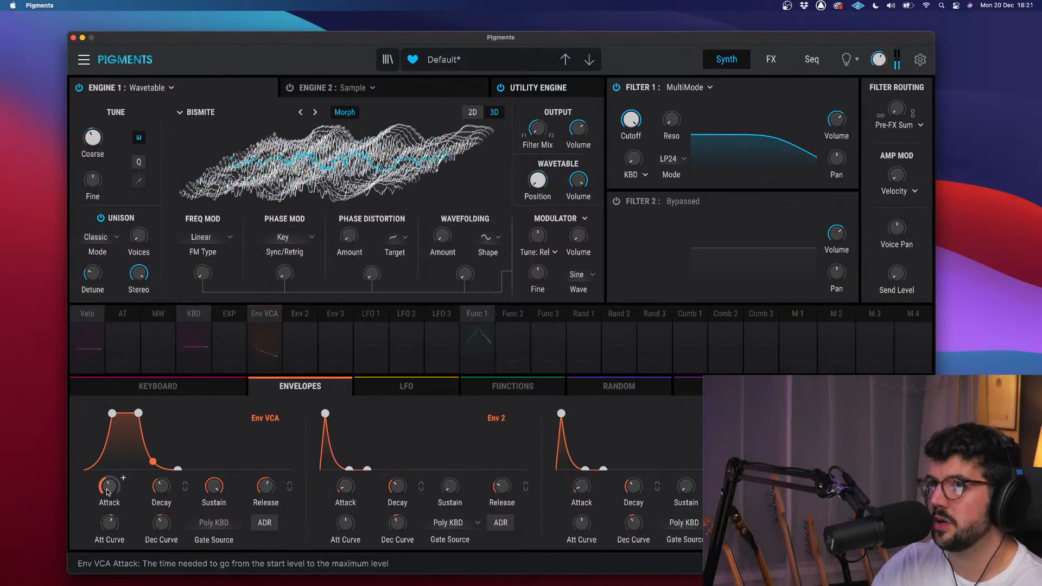
drag(107, 487, 107, 489)
drag(109, 526, 109, 530)
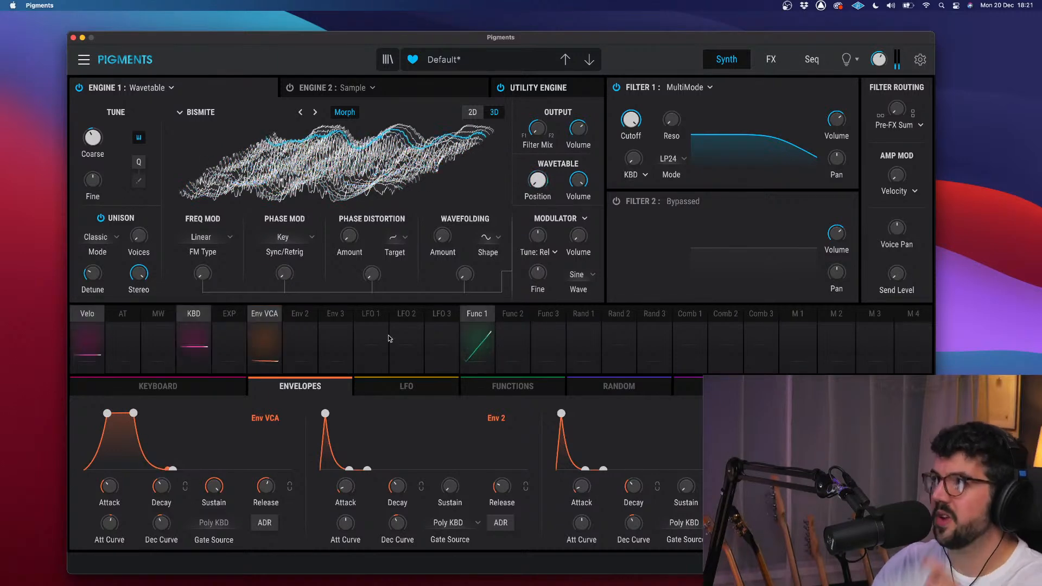
- In FX A, set dry/wet to 0% for the delay and 23% for the reverb, and add a Distortion in the third slot
click(771, 58)
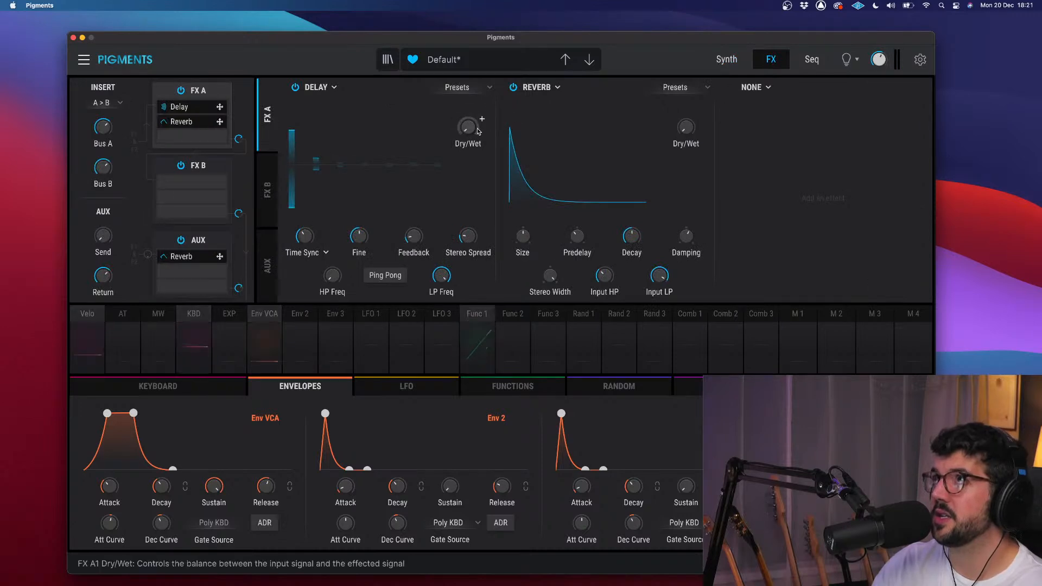
mouse_move(476, 132)
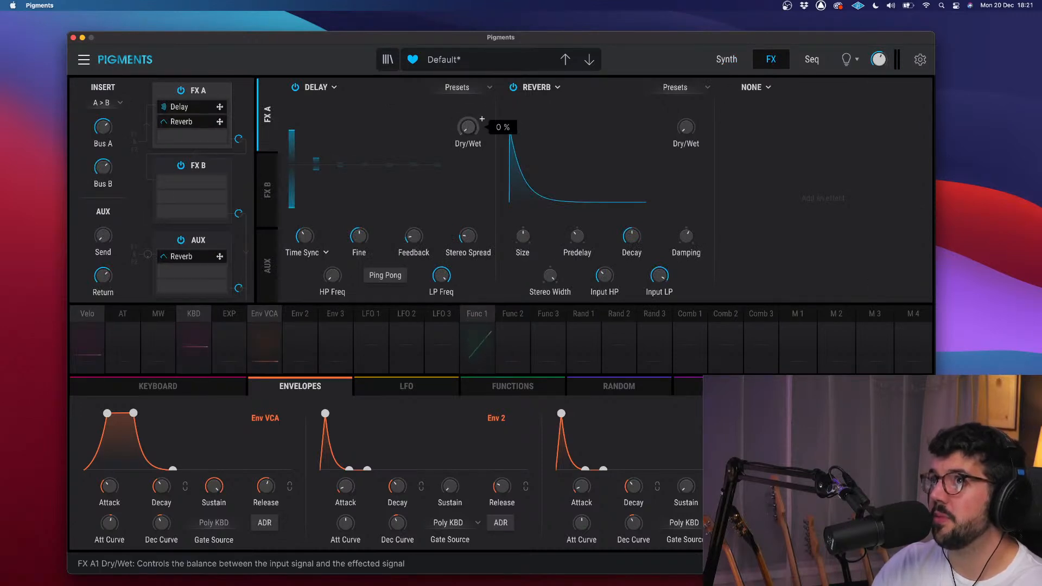
drag(475, 132, 476, 168)
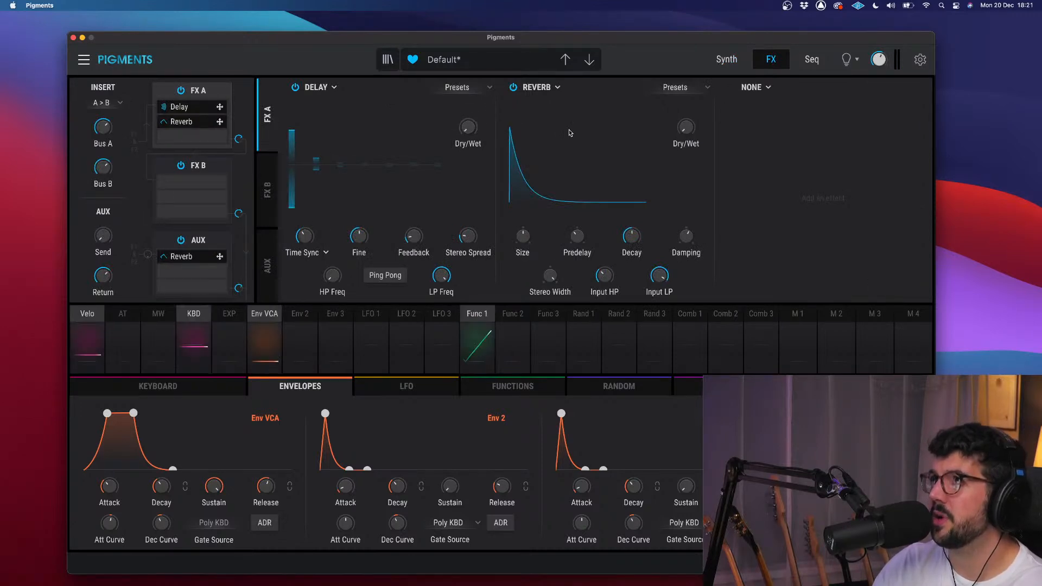
drag(691, 133, 700, 116)
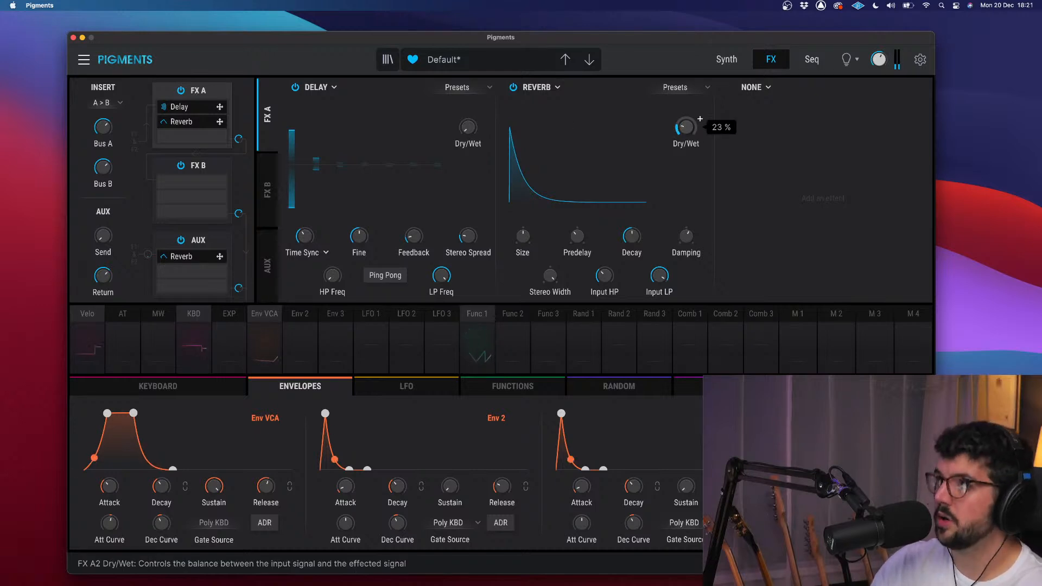
click(768, 88)
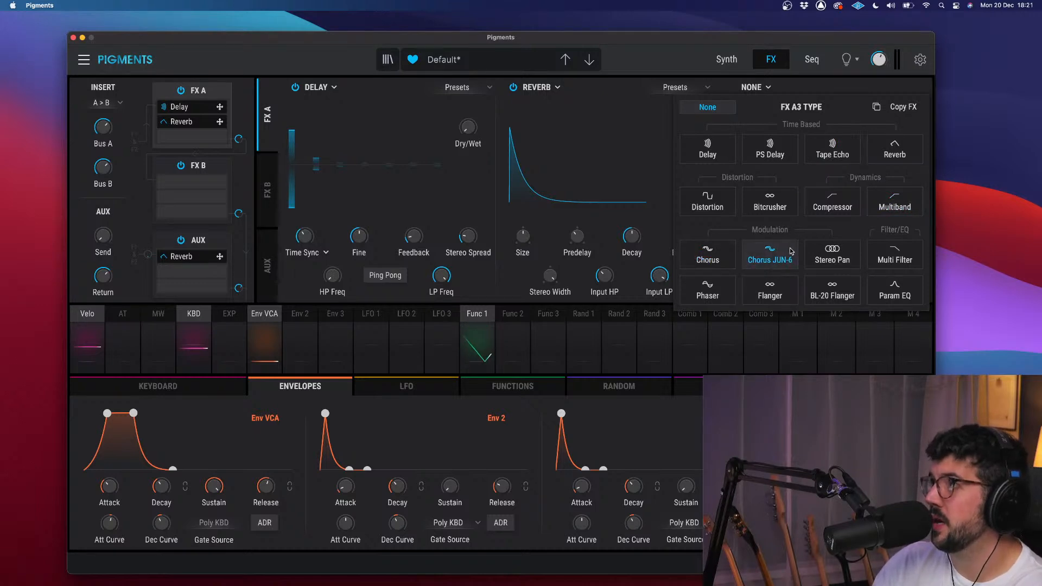
click(723, 205)
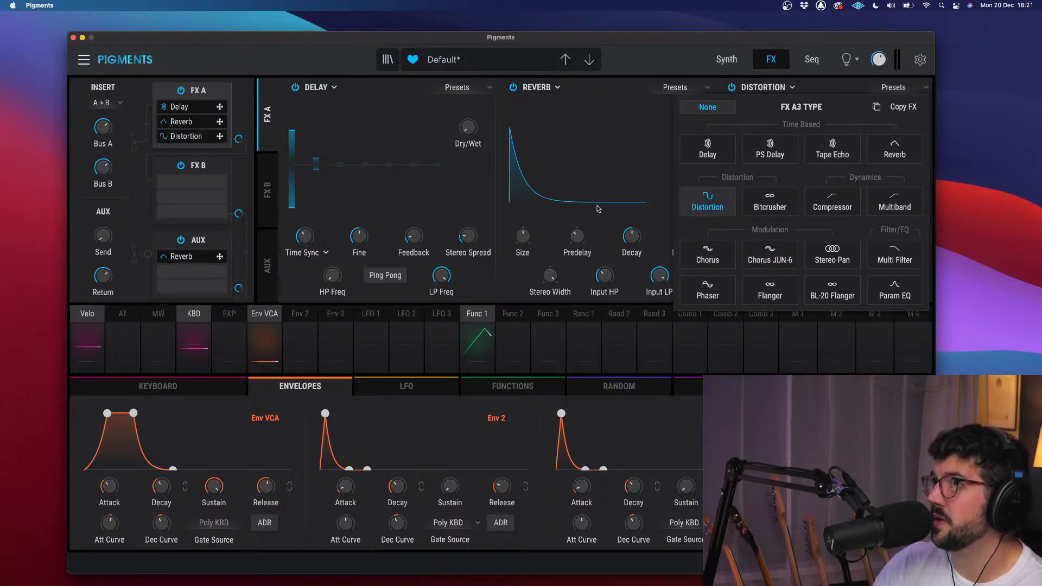
- Replace the AUX reverb with a PS Delay using the Fifth Rush preset, and try out the AUX send level
click(261, 246)
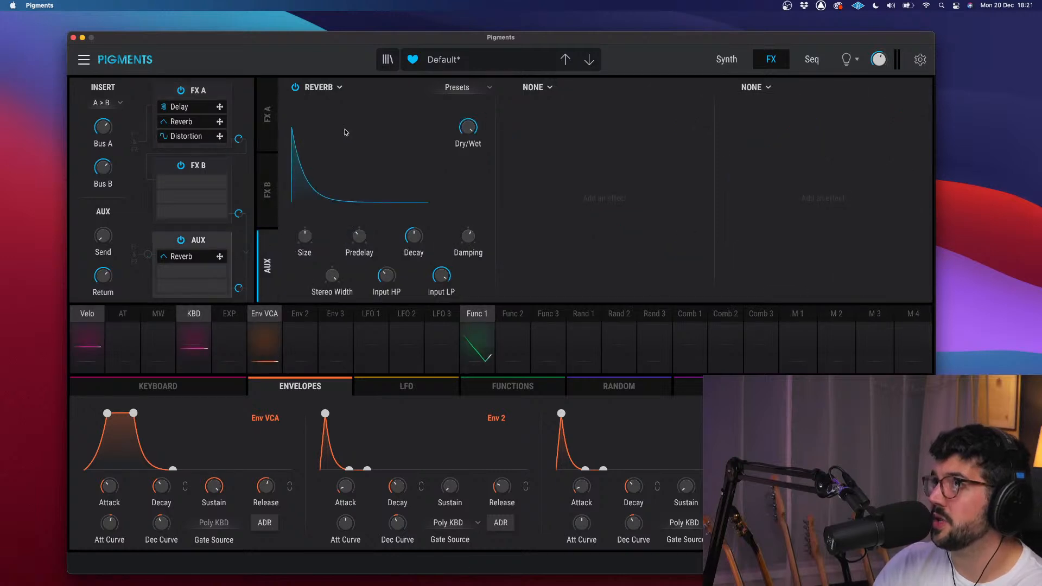
click(490, 89)
click(490, 89)
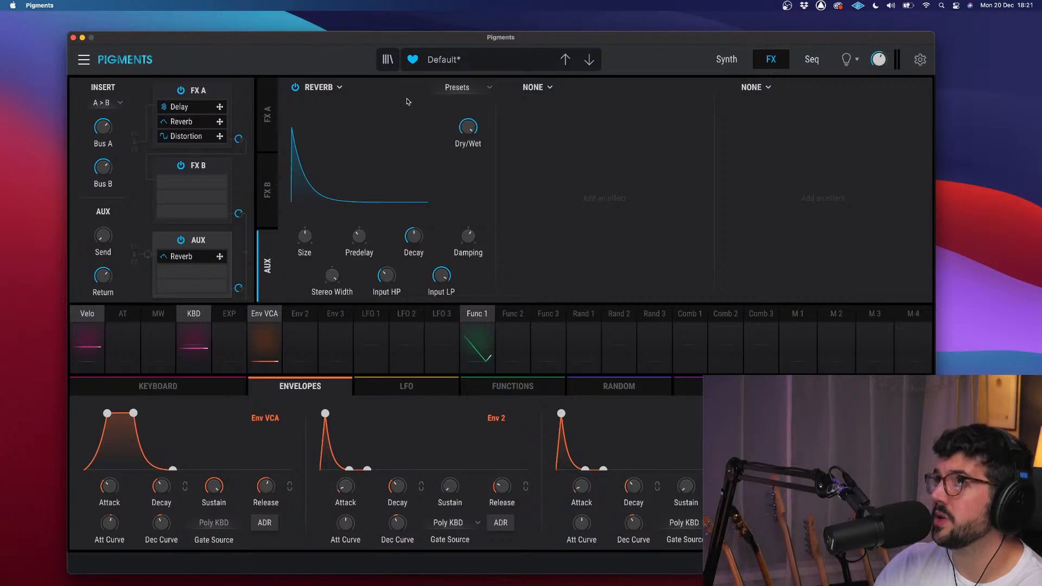
click(340, 89)
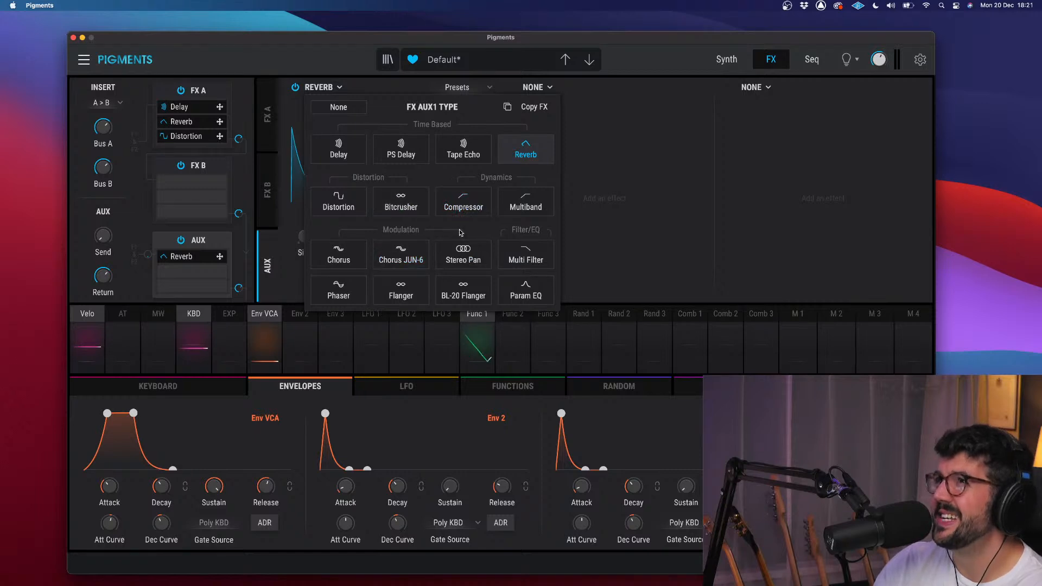
click(423, 155)
click(474, 88)
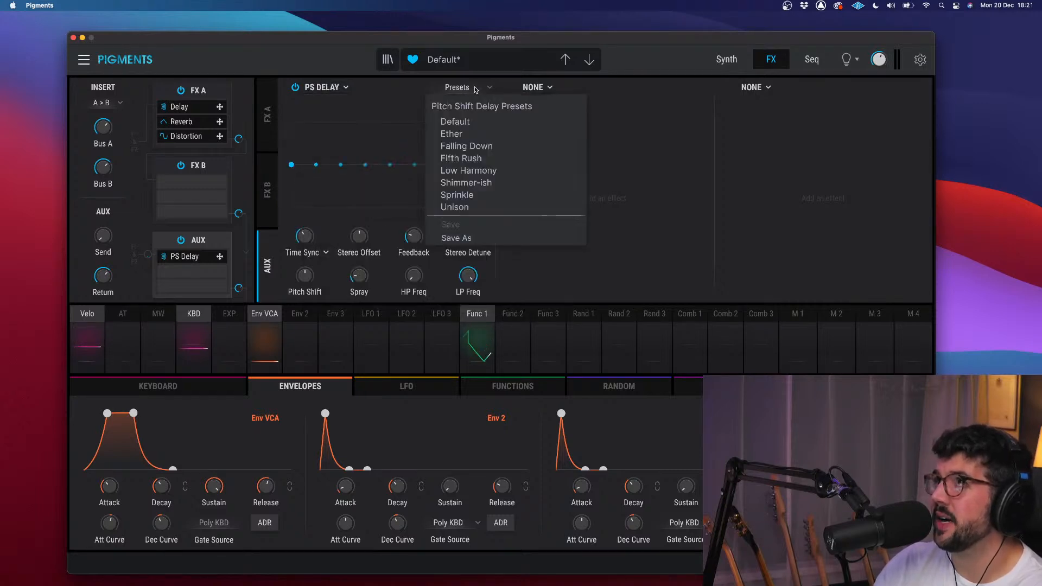
click(475, 159)
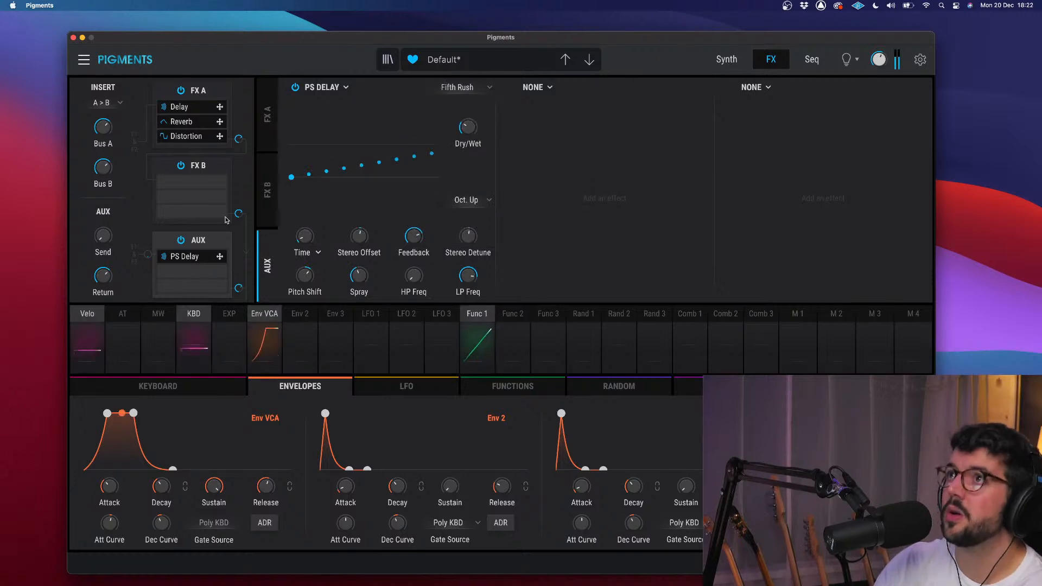
drag(109, 228, 116, 227)
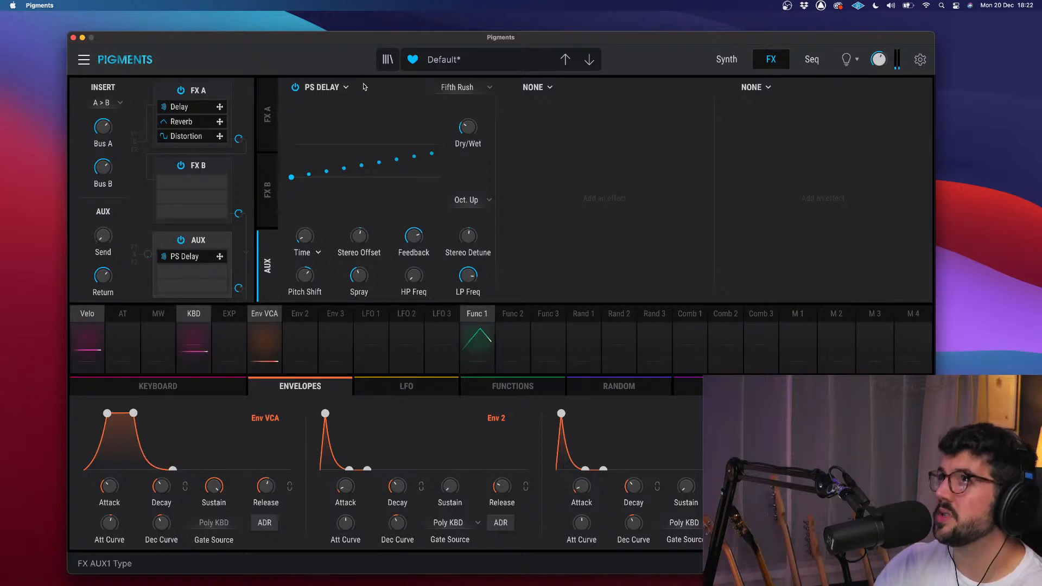
- Add a Chorus to the first slot of FX B
click(344, 88)
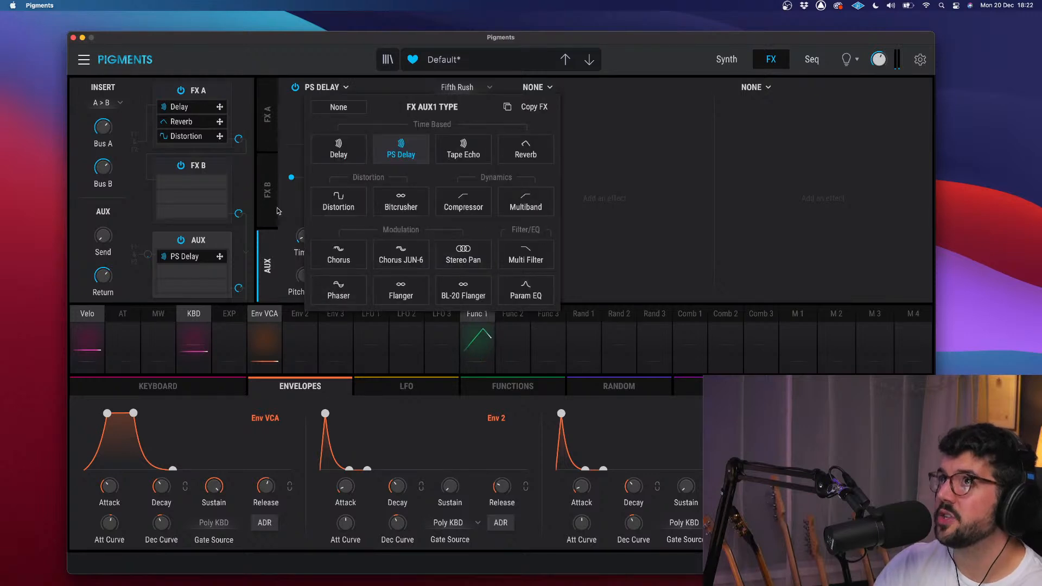
click(268, 205)
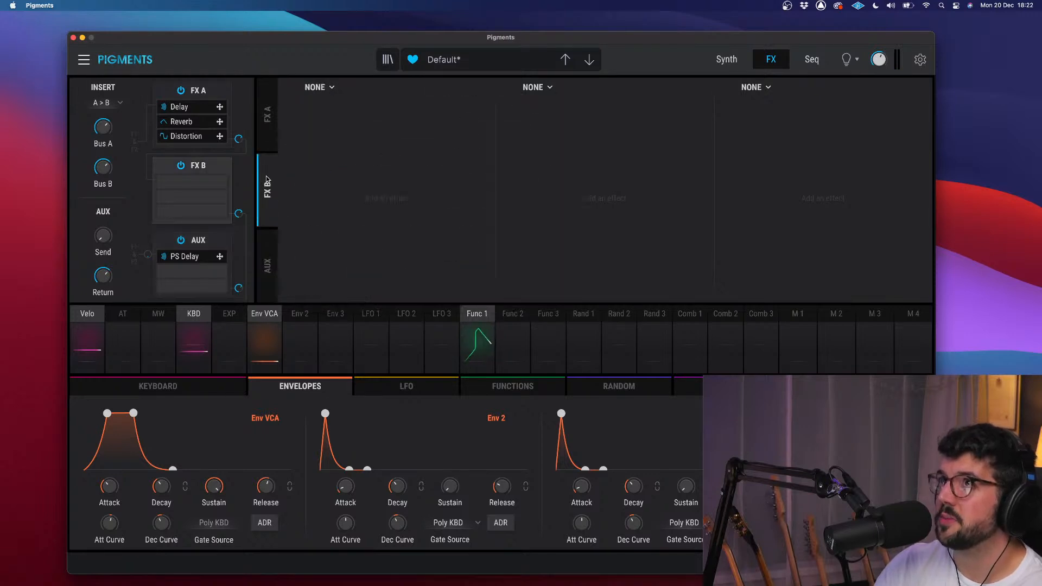
click(330, 88)
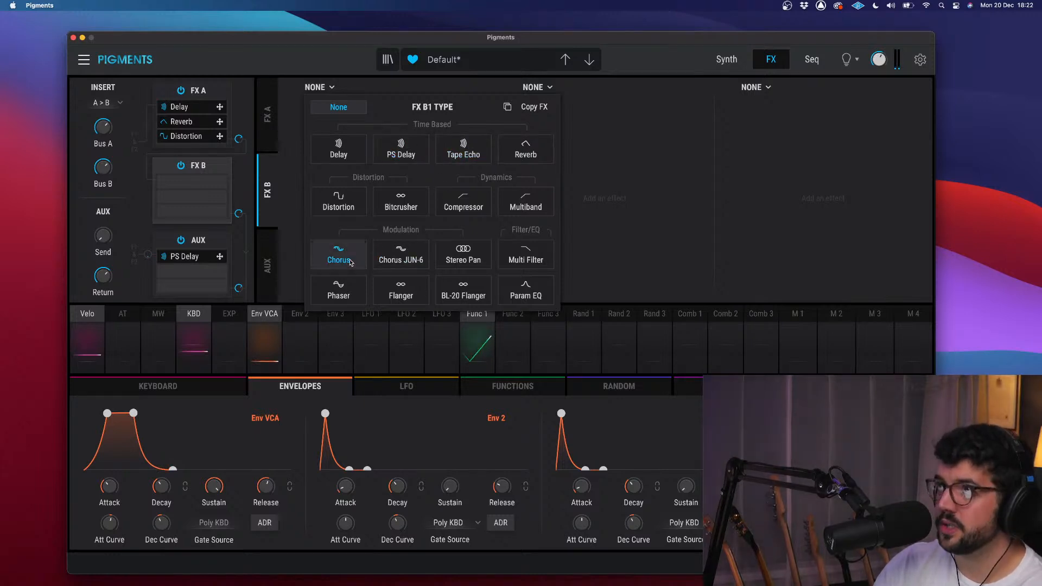
click(350, 262)
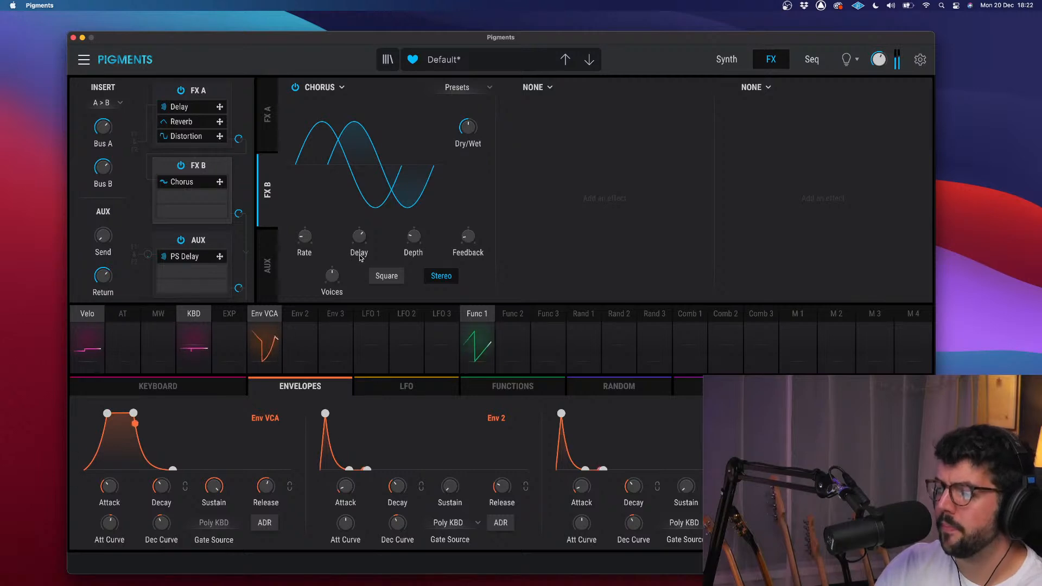
- Set the dry/wet of the FX B Chorus to 42%
click(269, 116)
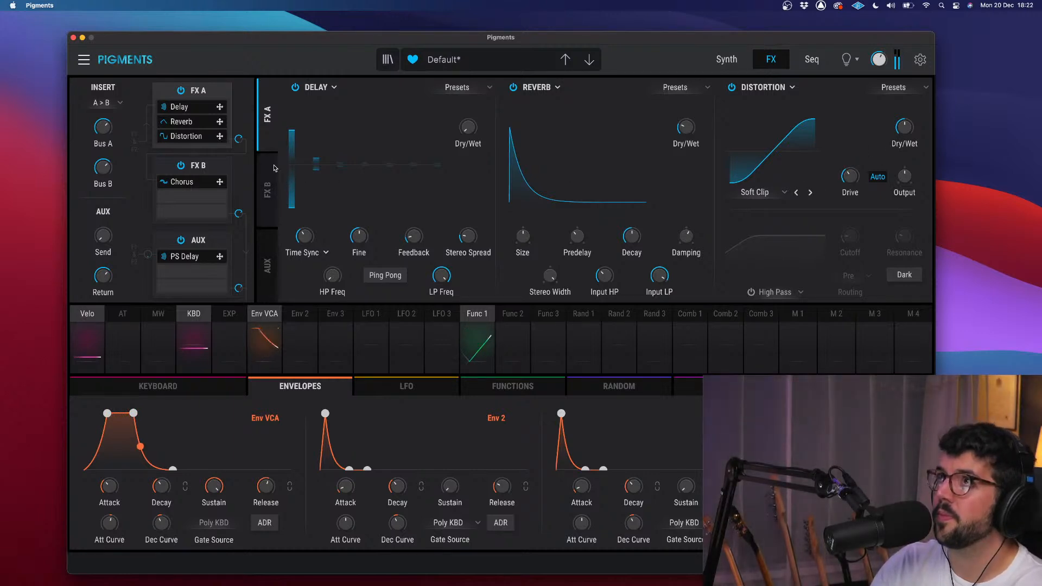
click(271, 182)
mouse_move(482, 119)
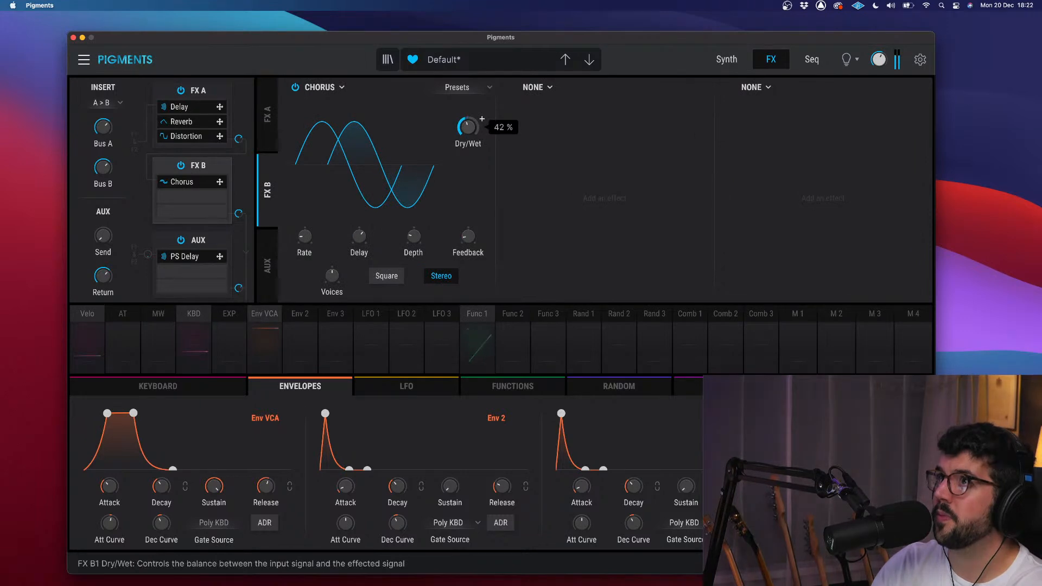
- Change the FX A Distortion type to Wavefolder and set its dry/wet to 47%
click(268, 114)
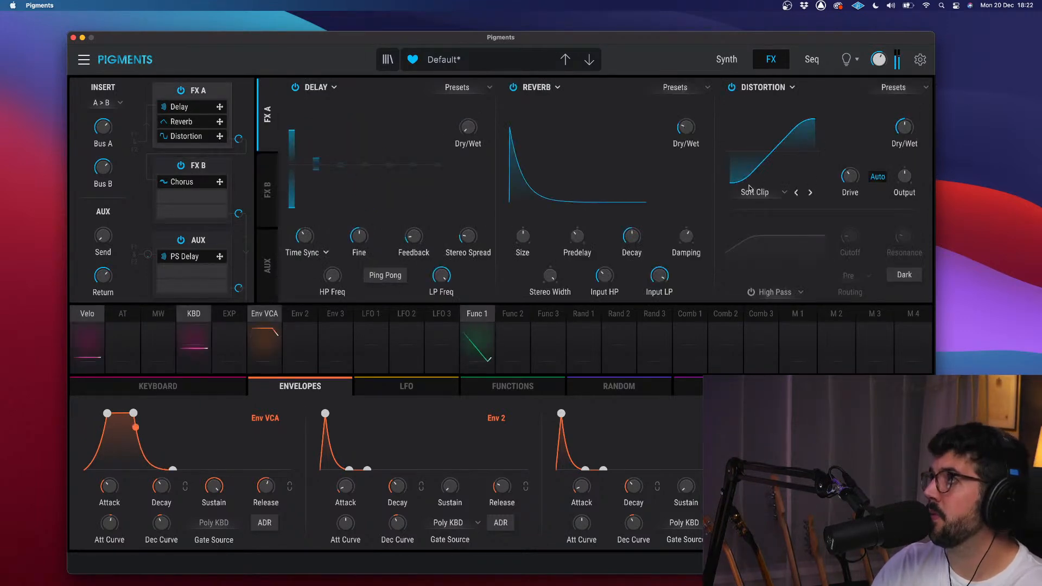
click(756, 192)
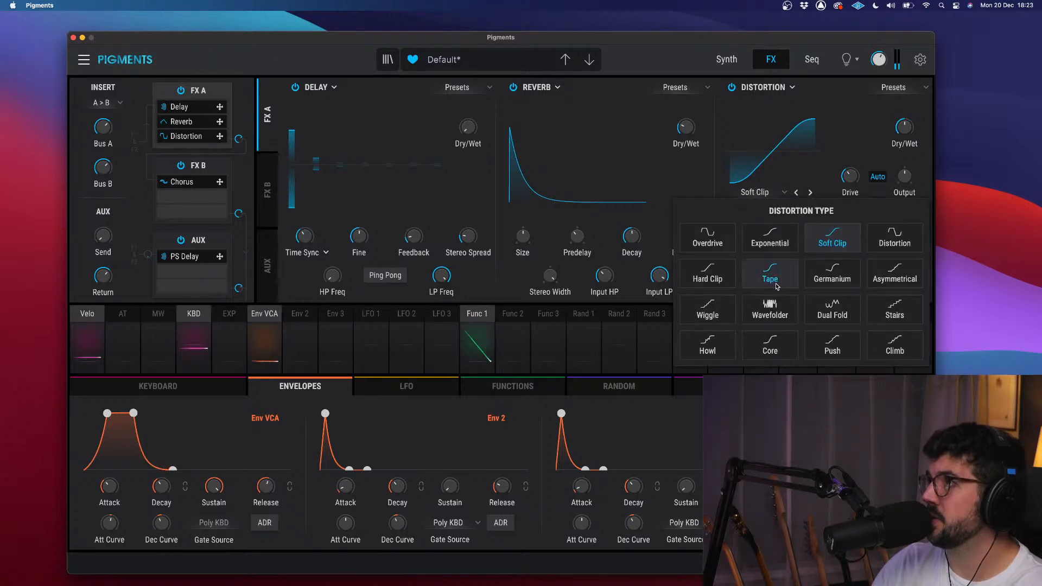
click(767, 309)
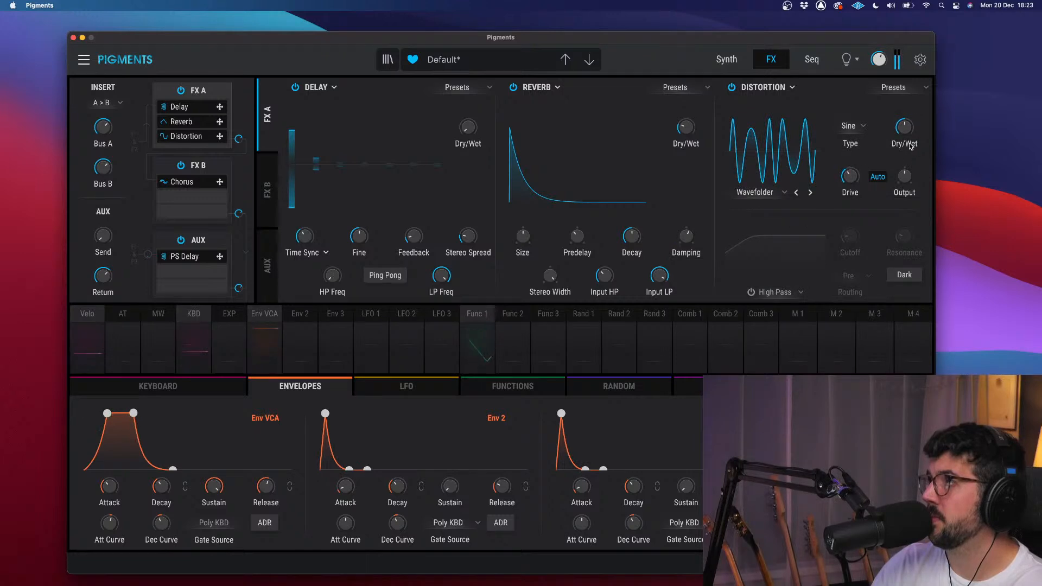
drag(905, 130, 905, 132)
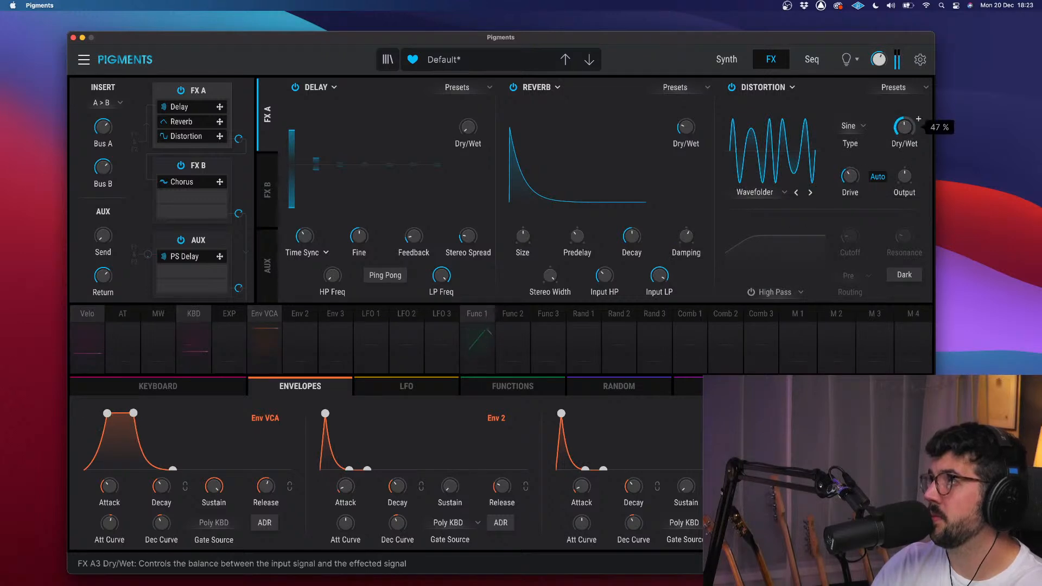
- Audition the FX A distortion algorithms from Stairs and Howl through Climb to Overdrive, trying a dry/wet of 32% along the way
click(811, 193)
click(811, 193)
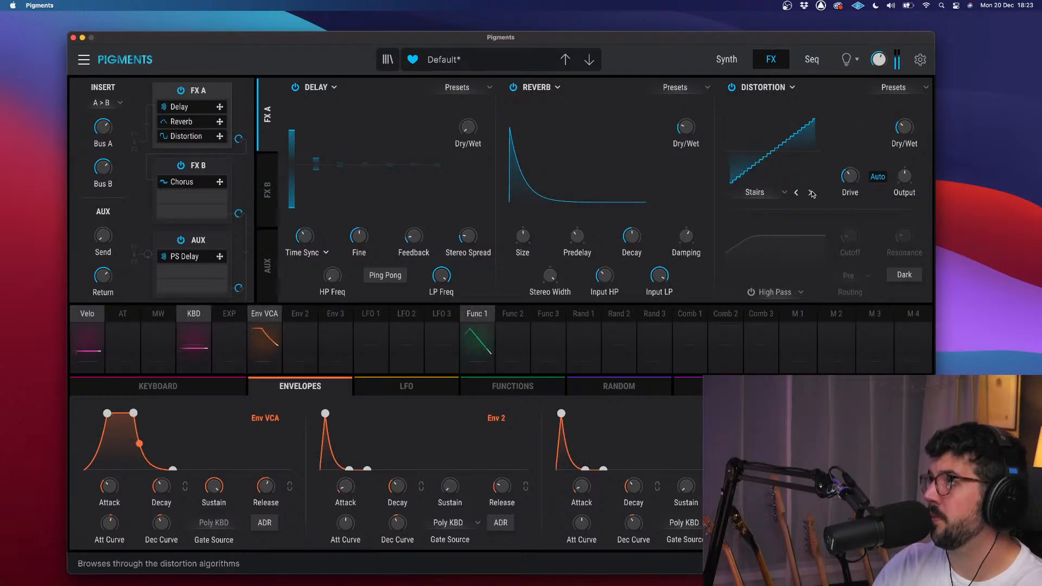
click(811, 193)
mouse_move(903, 129)
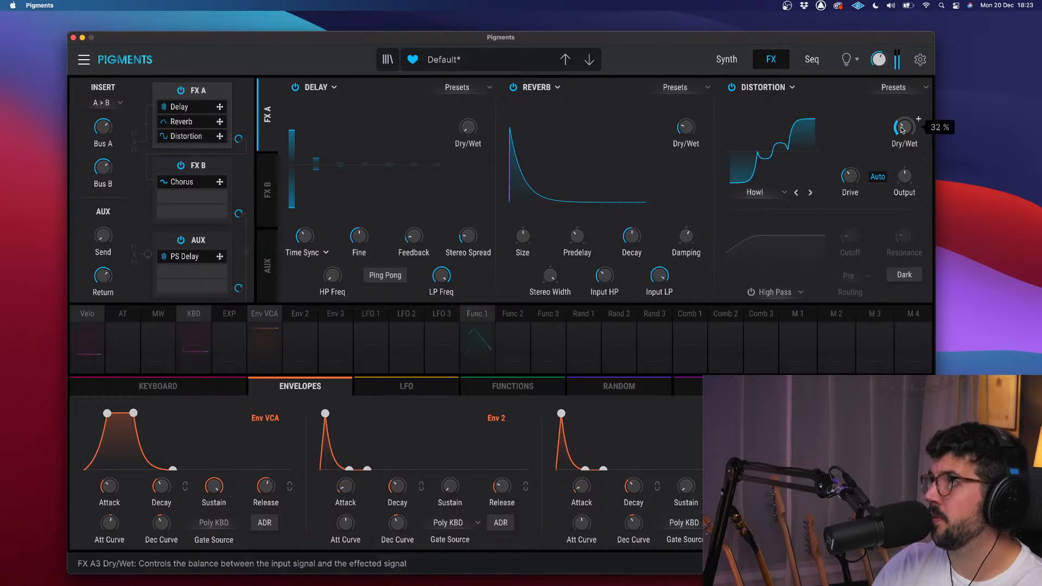
click(810, 193)
click(810, 195)
click(810, 195)
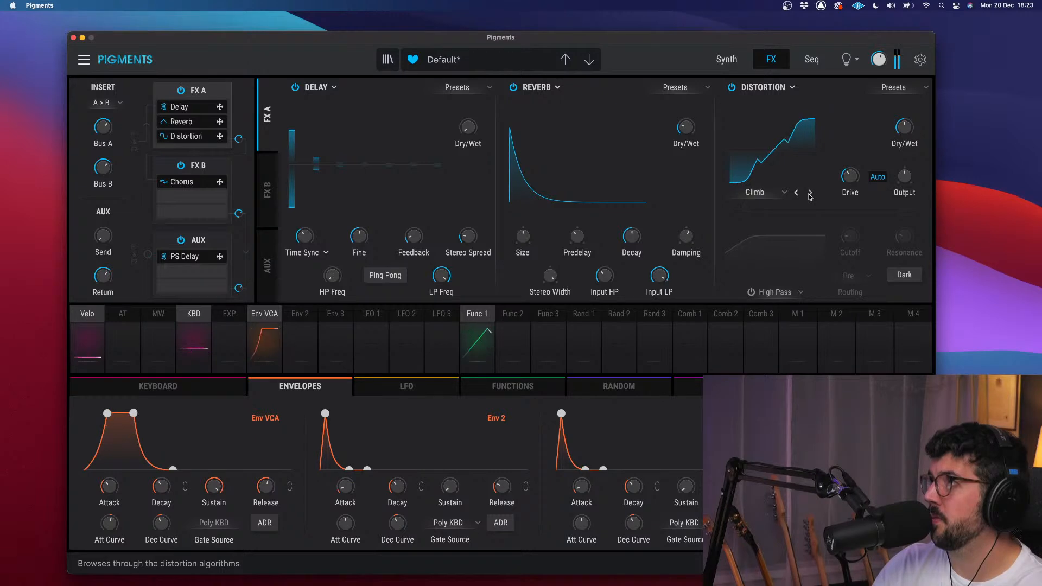
mouse_move(905, 133)
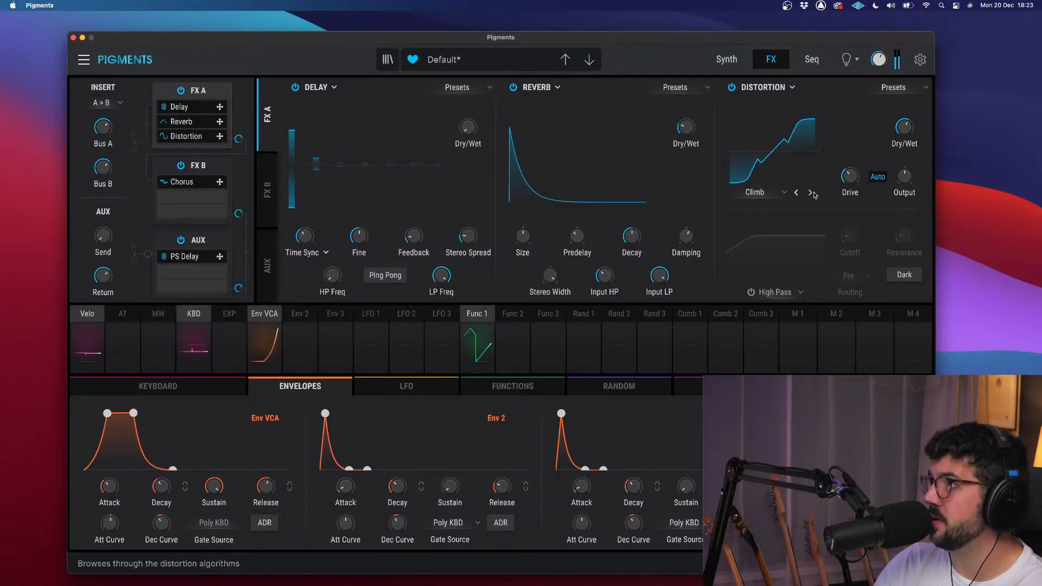
click(810, 193)
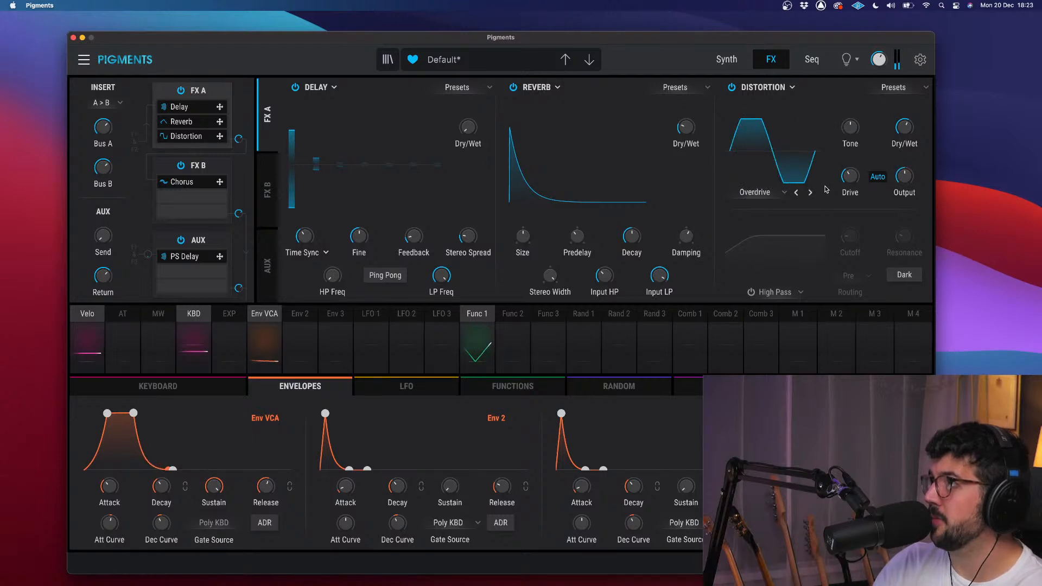
- Switch the FX A distortion back to the Dual Fold algorithm and adjust its dry/wet
click(798, 193)
click(797, 194)
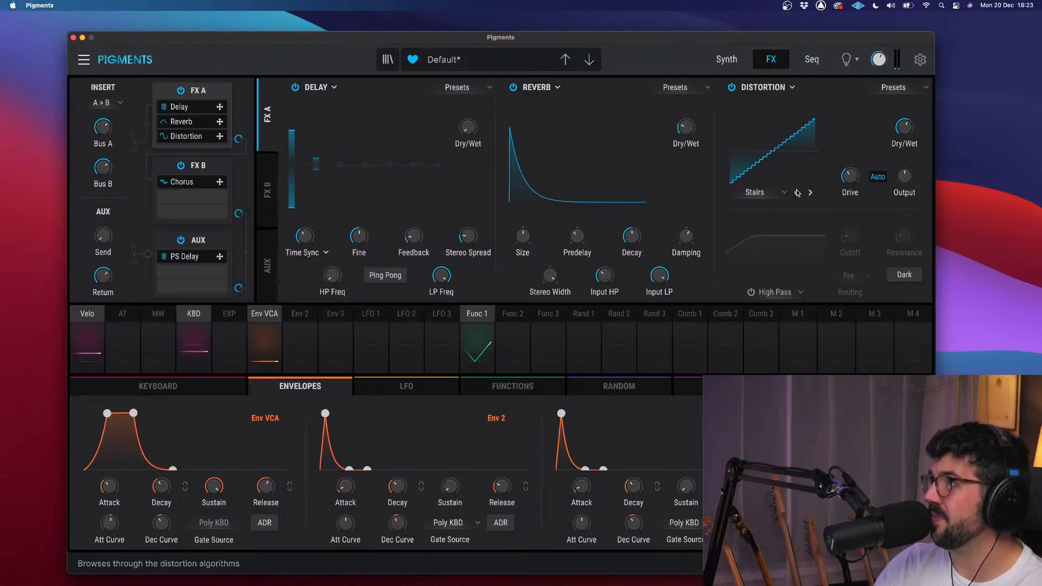
click(797, 193)
drag(902, 128, 903, 139)
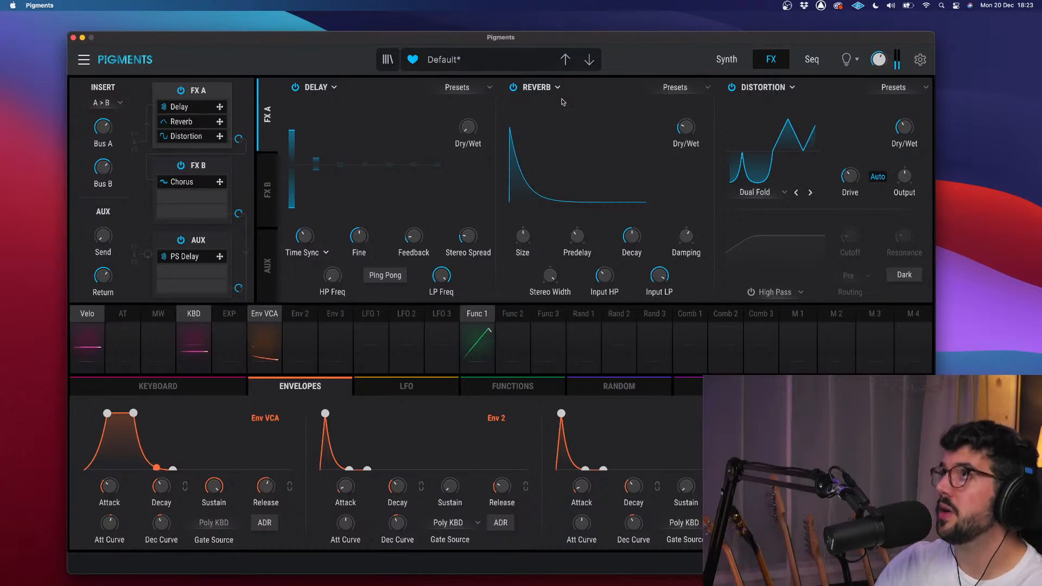
- Lower the cutoff of Filter 1 in the synth section
click(725, 60)
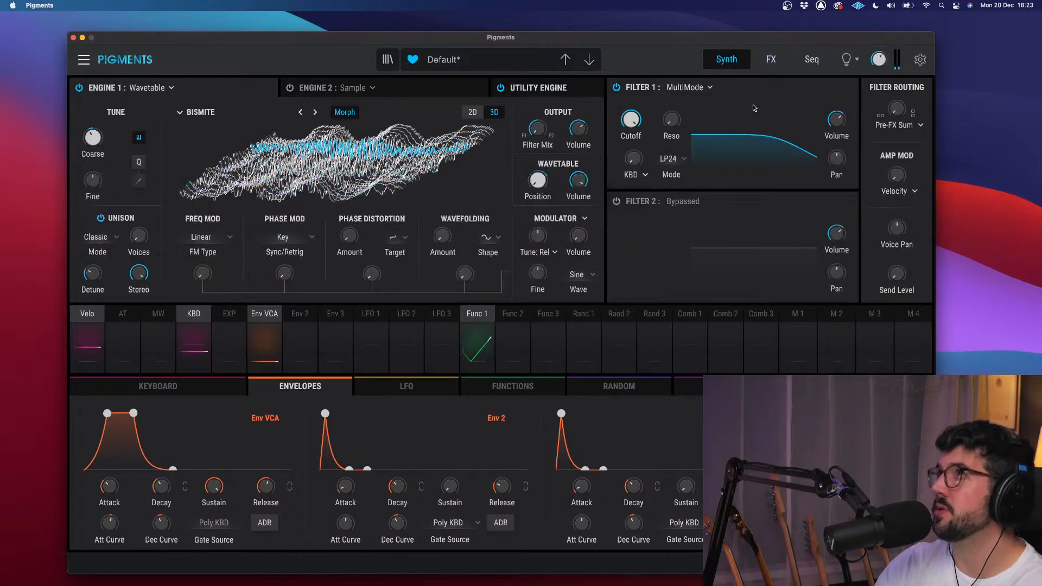
mouse_move(640, 120)
drag(640, 120, 668, 151)
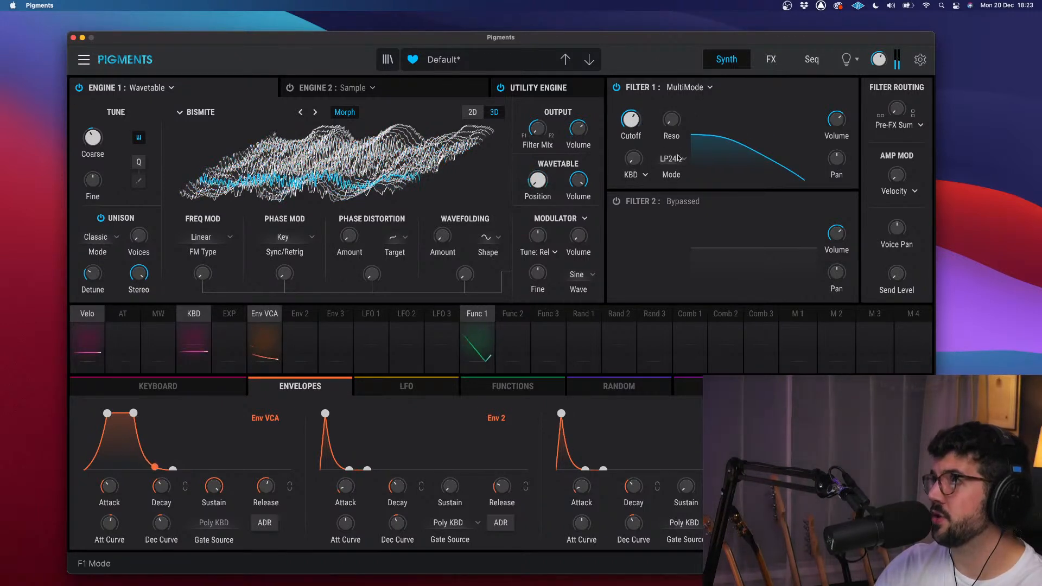
- Try the BP12 and BP36 modes on Filter 1
click(678, 159)
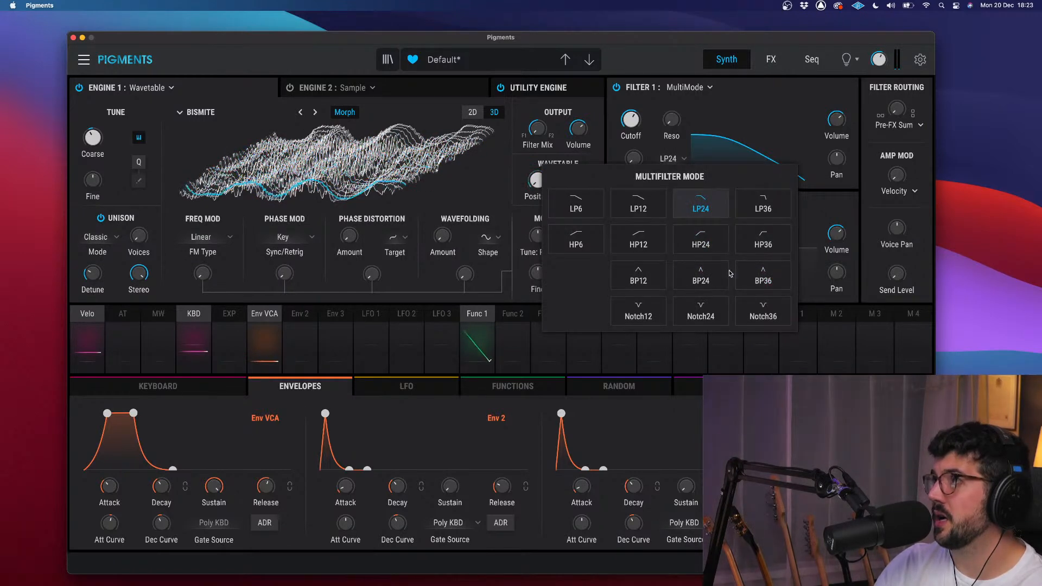
click(638, 275)
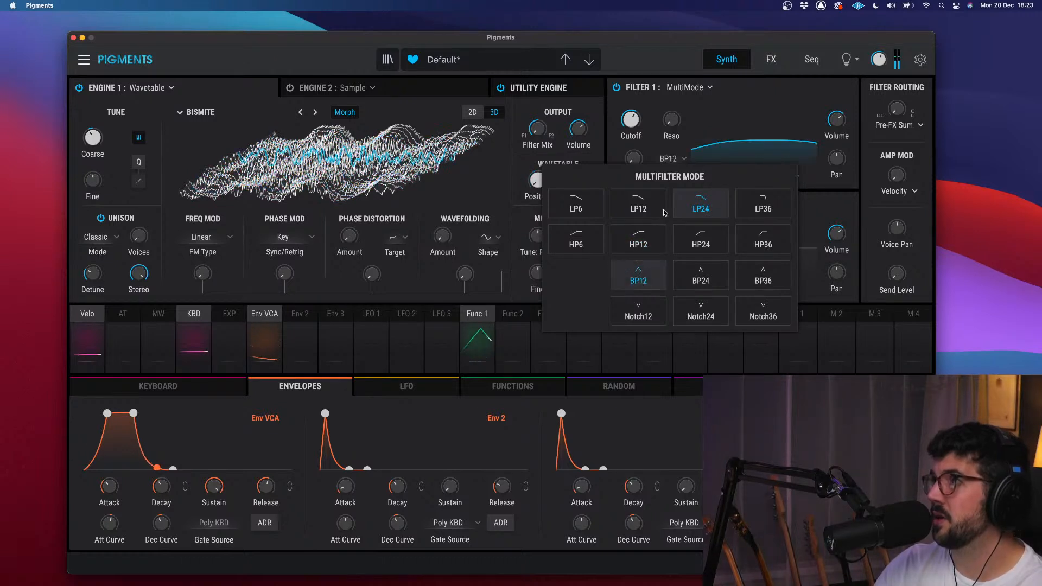
click(671, 159)
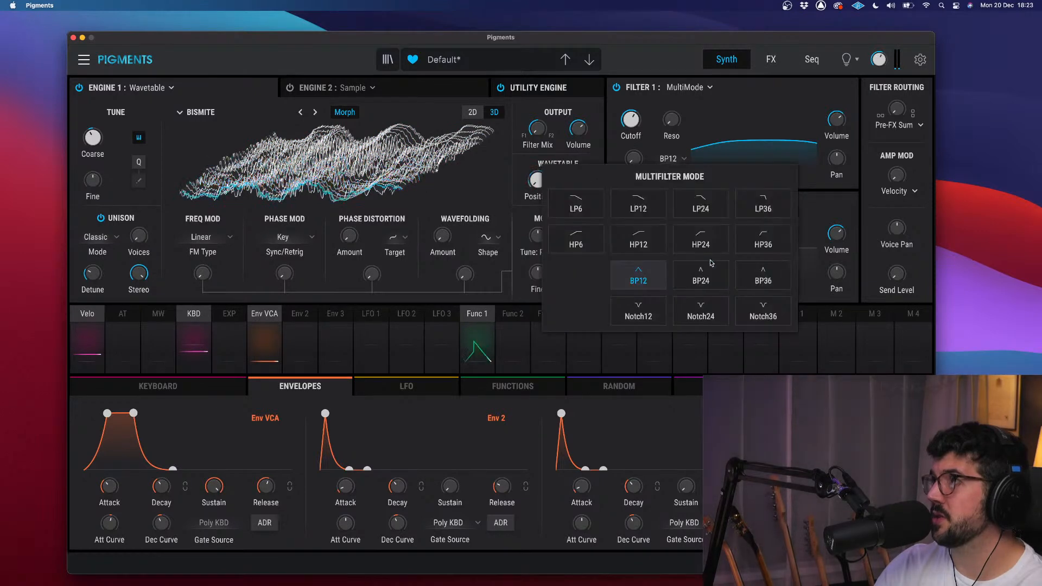
click(752, 274)
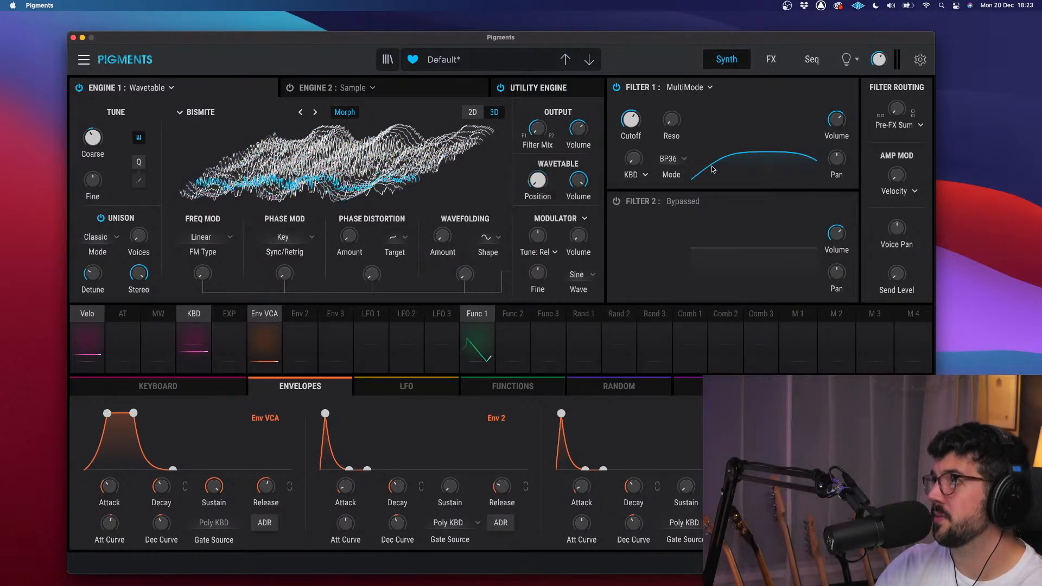
- Set Filter 1's mode to BP24 and its cutoff to about 358 Hz
mouse_move(630, 119)
mouse_down()
mouse_move(630, 151)
mouse_move(680, 124)
mouse_move(631, 119)
mouse_up()
mouse_move(679, 128)
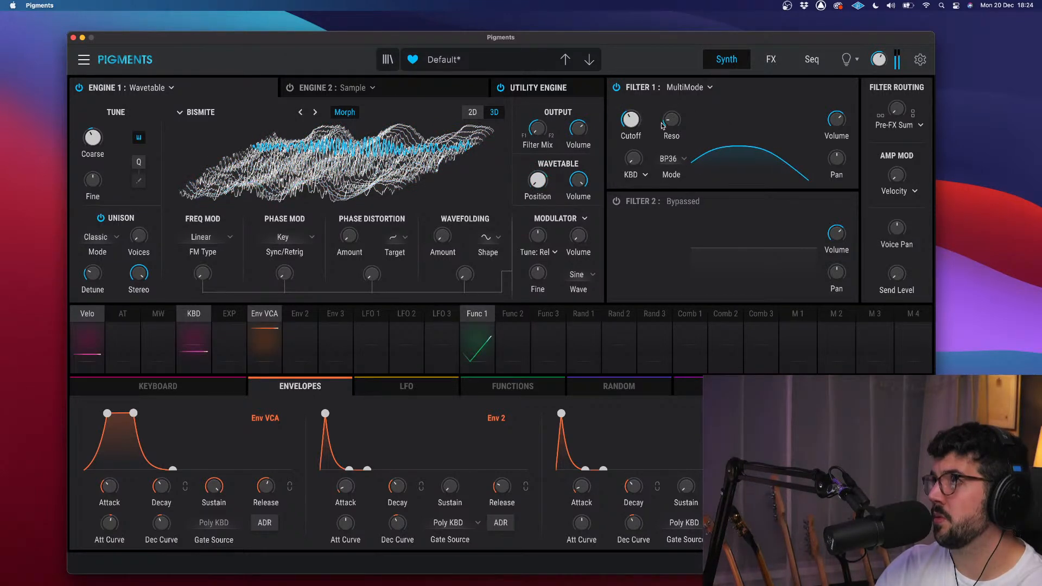
click(681, 158)
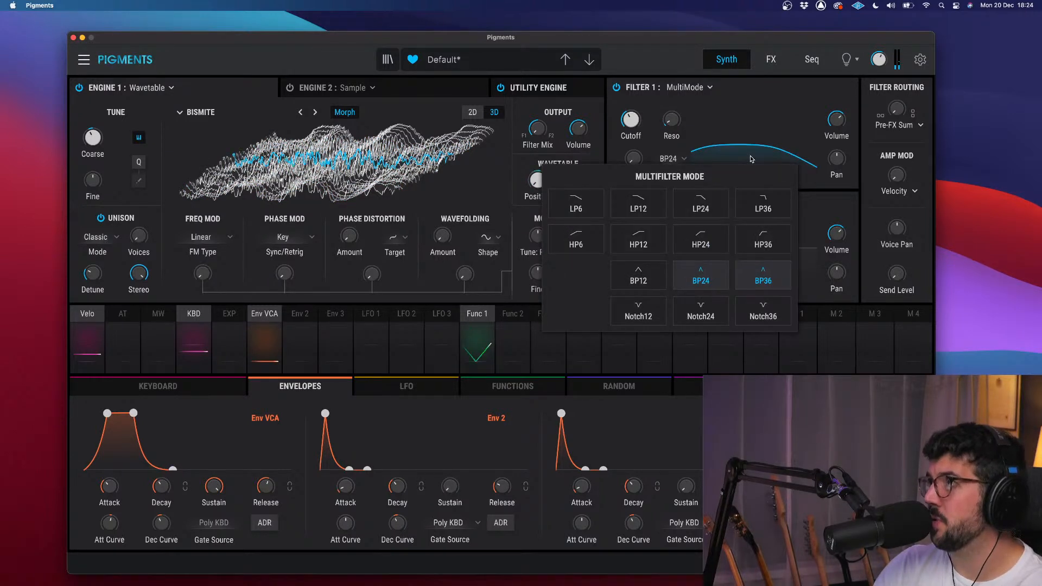
click(708, 289)
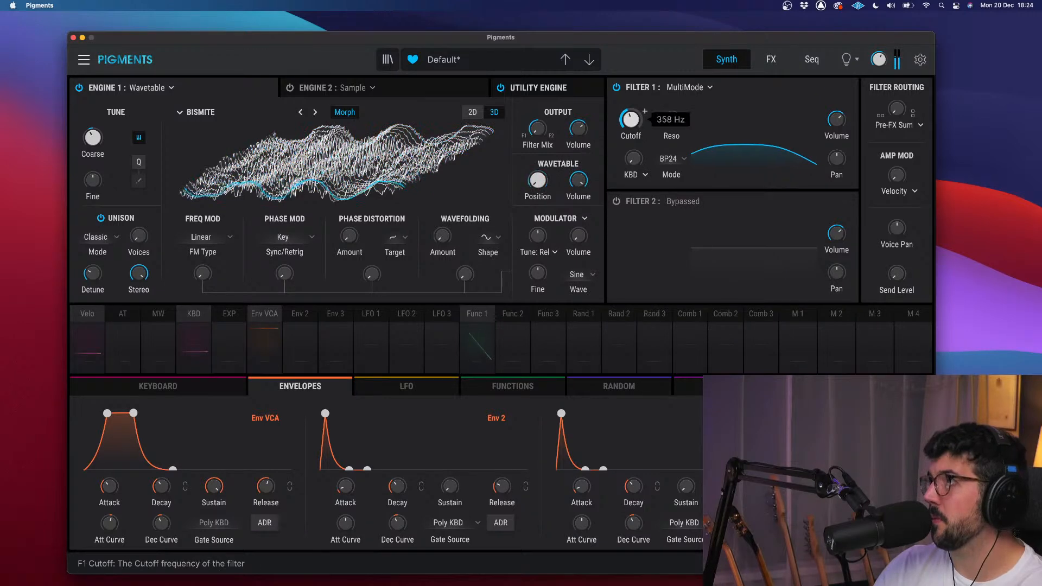
- Activate Filter 2 and change its type to Comb
click(618, 203)
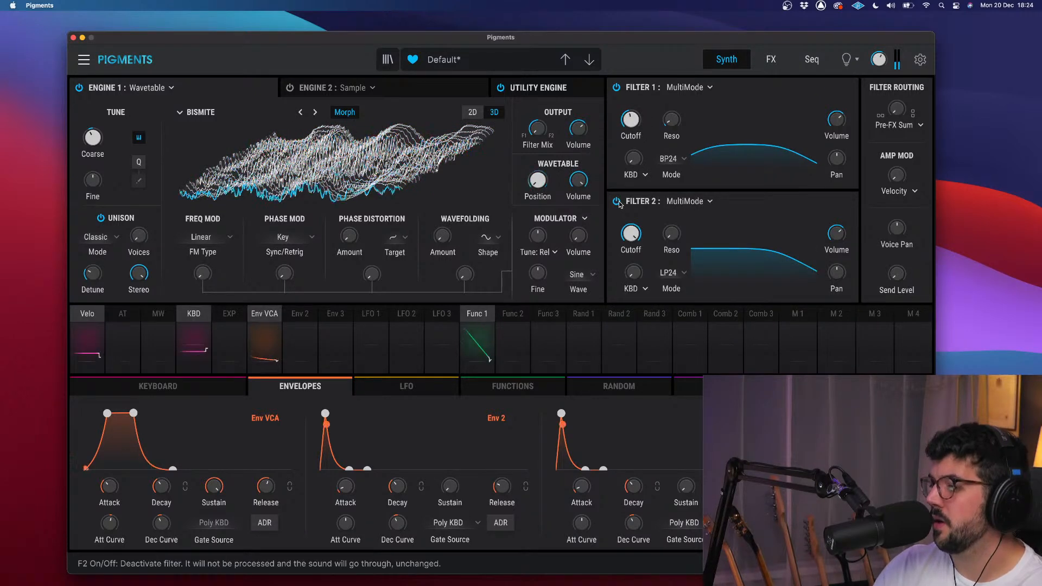
click(711, 204)
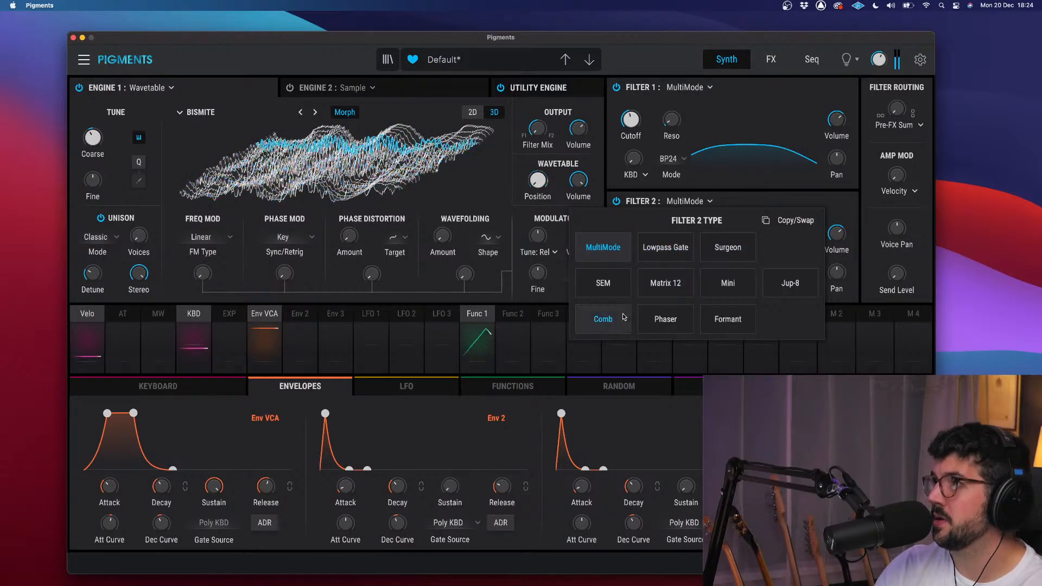
click(606, 319)
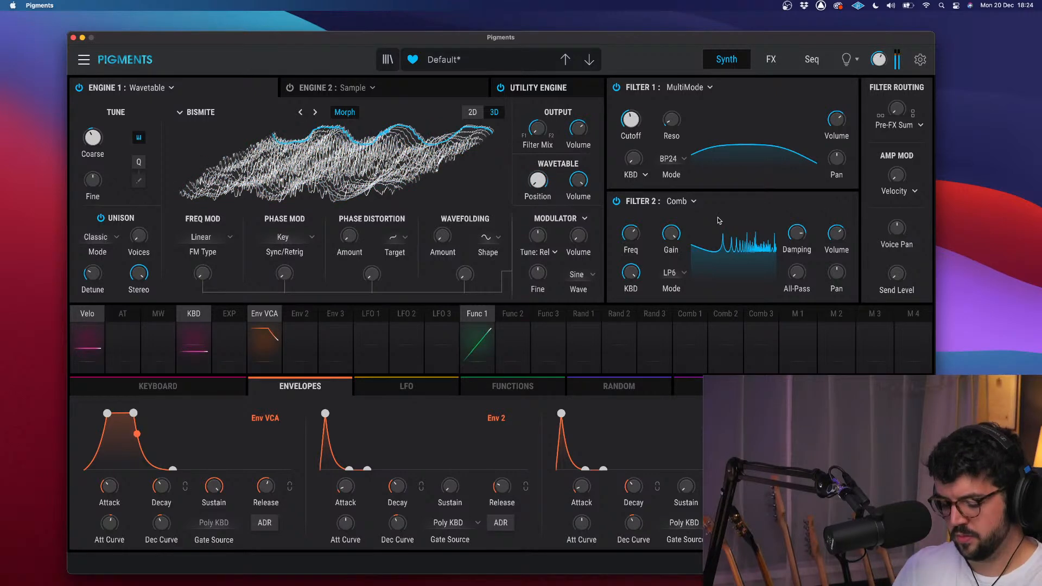
- Add a Reverb to the second slot of FX B, lengthen its decay and turn its dry/wet fully down
click(771, 60)
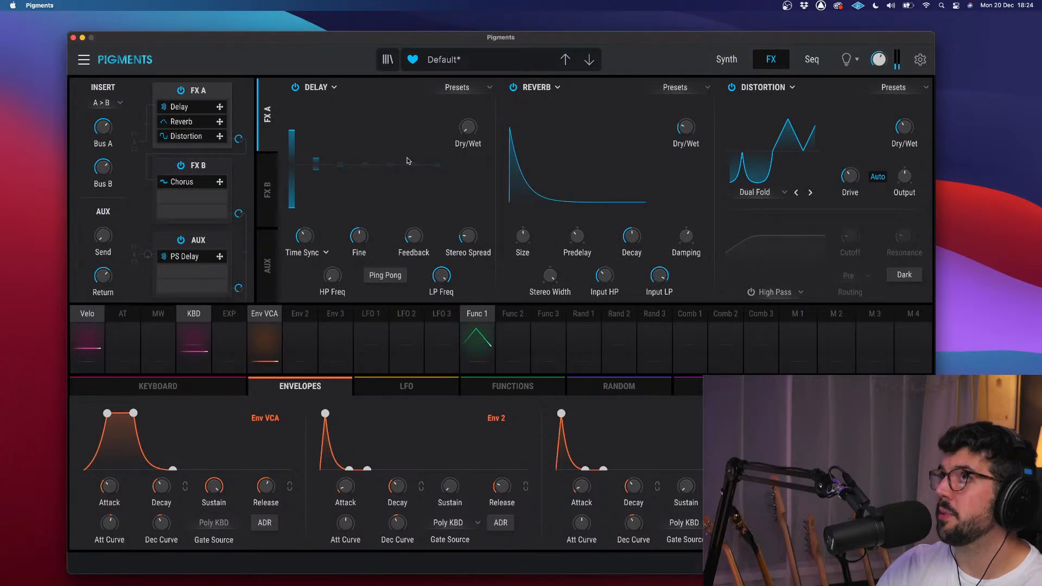
click(268, 266)
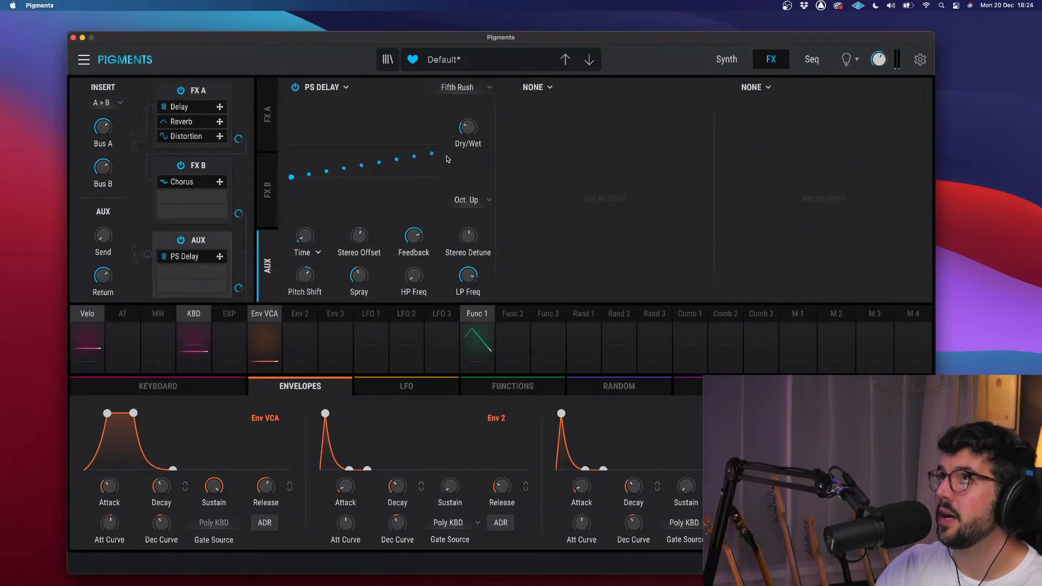
click(273, 175)
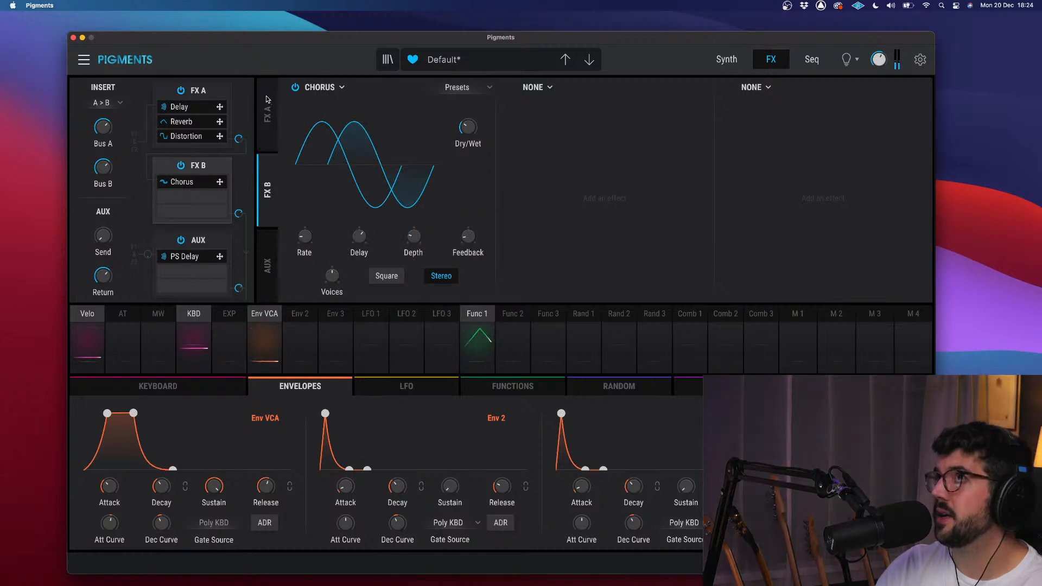
click(554, 88)
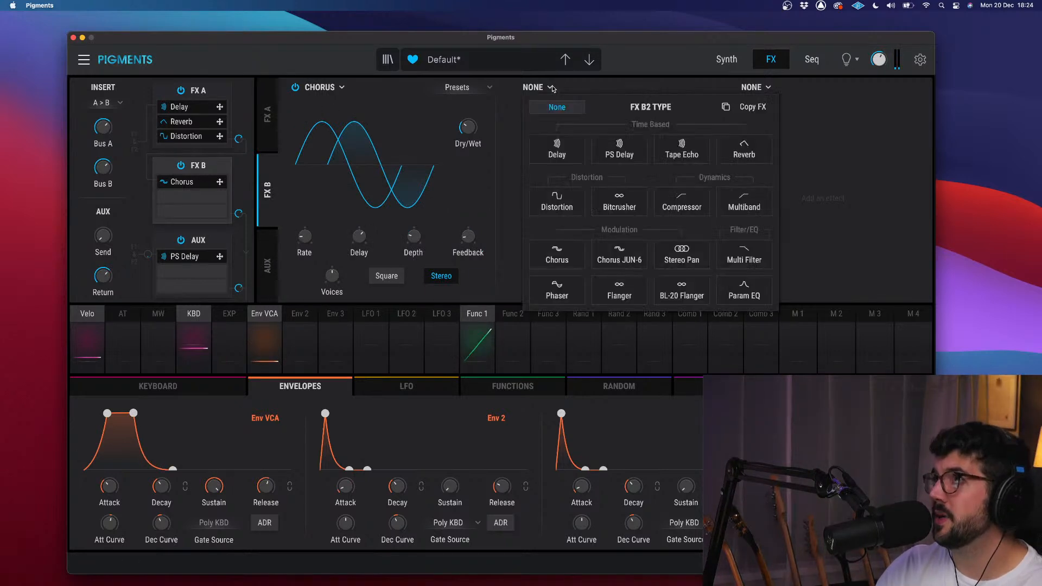
click(729, 150)
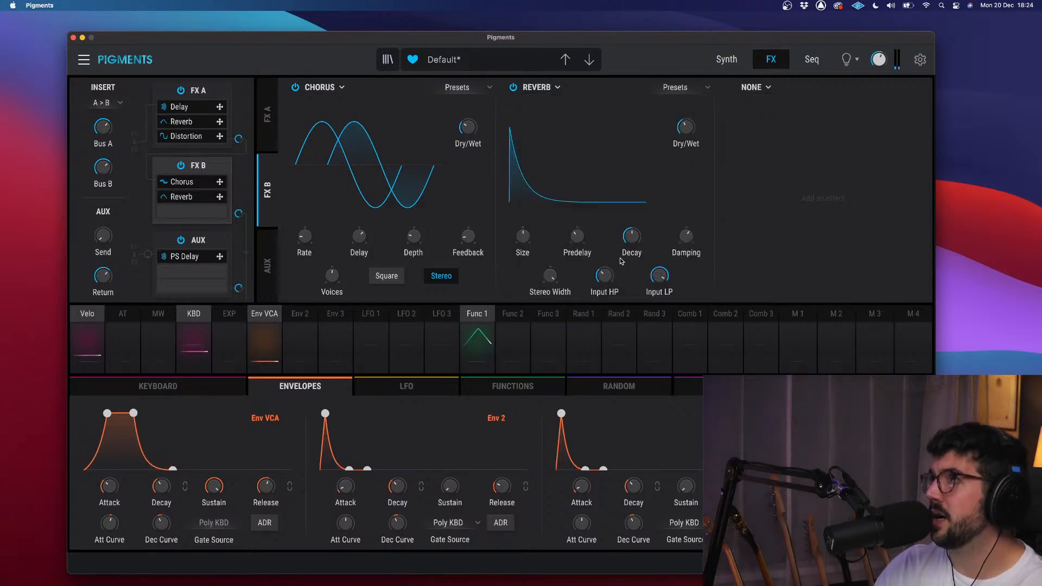
drag(632, 238, 631, 230)
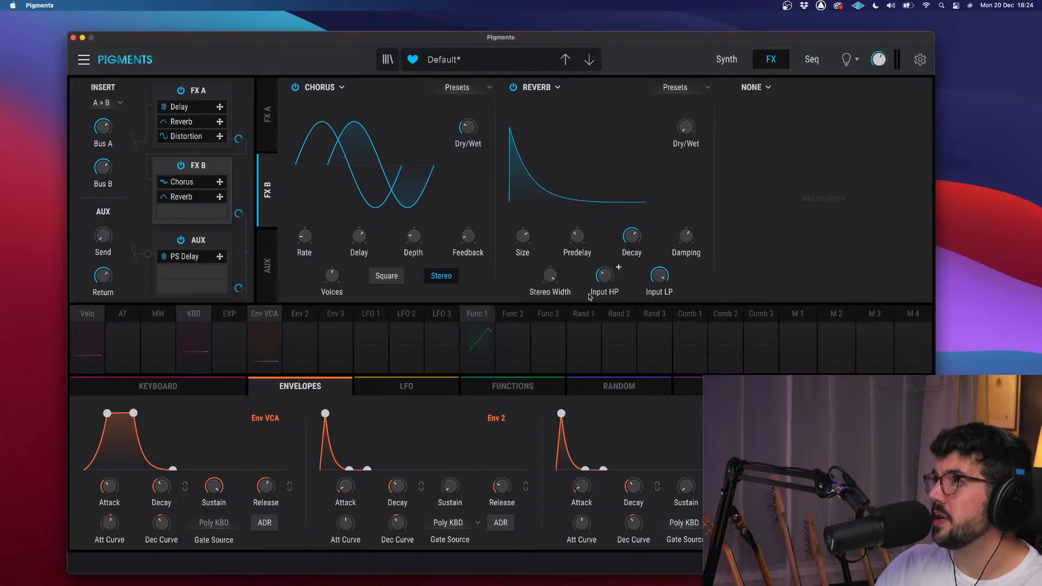
- Modulate the FX B Reverb's dry/wet with Func 2 by 0.74, and set Function 2's play mode to One
click(523, 314)
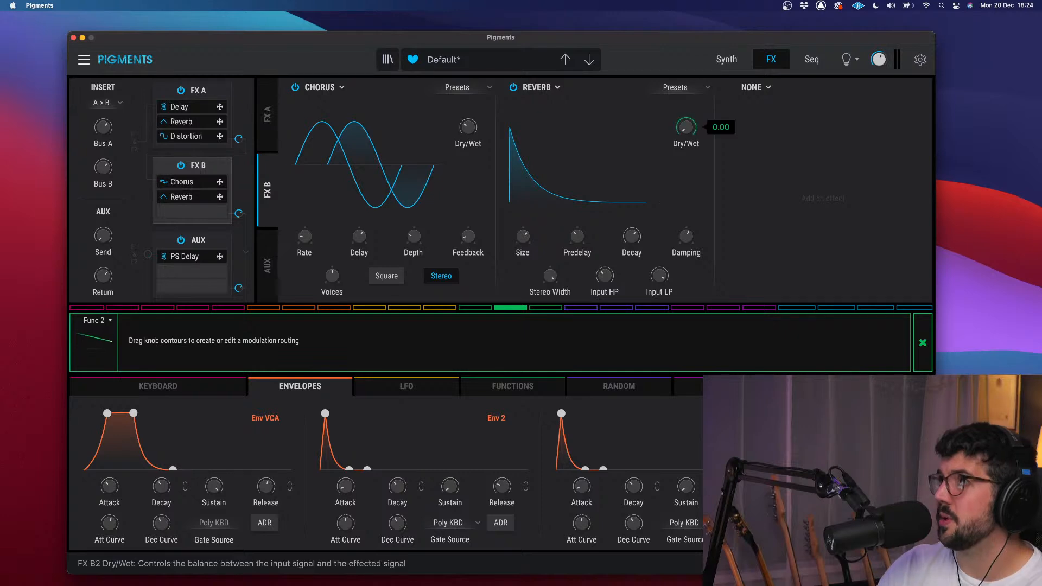
drag(686, 127, 686, 92)
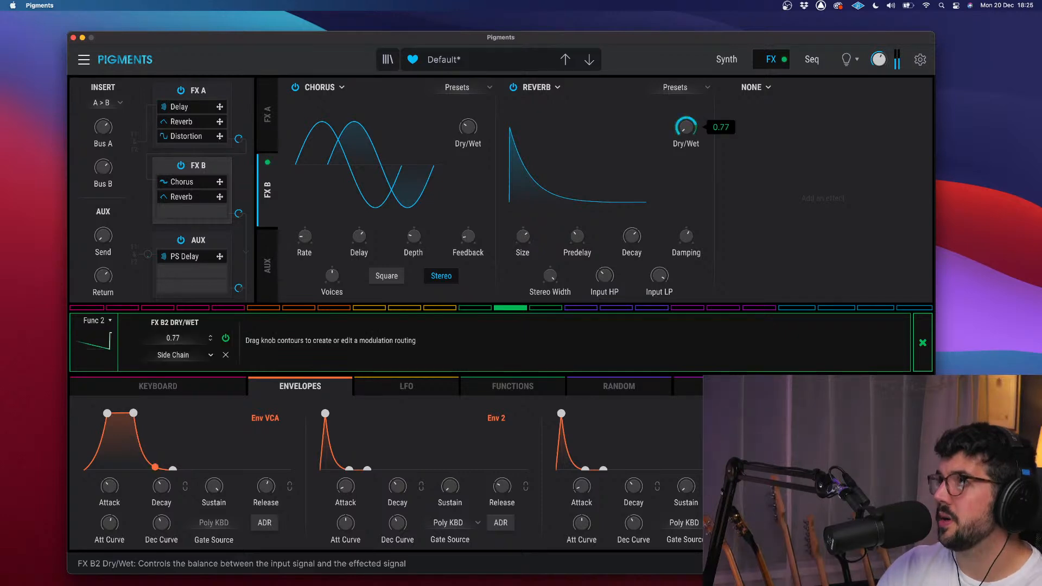
click(524, 389)
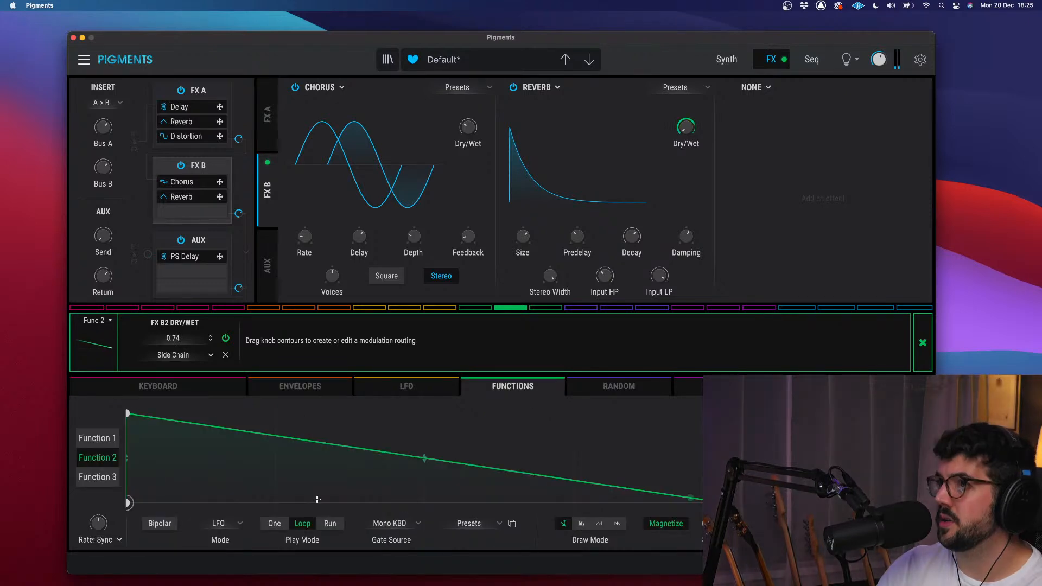
click(274, 523)
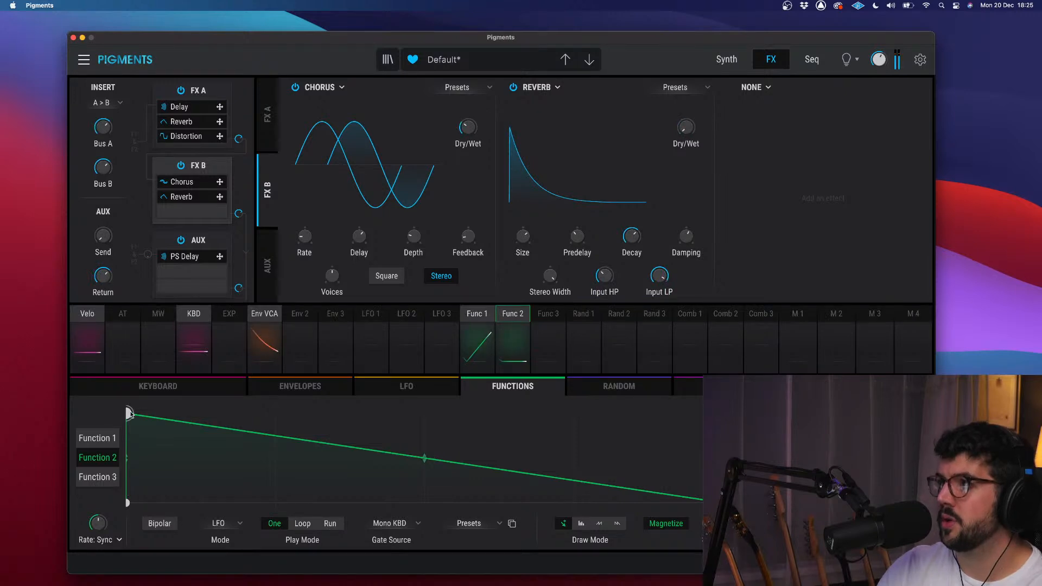
- Reshape Function 2 into a single straight ramp rising from its minimum at the start, and return to the synth page
drag(129, 413, 723, 320)
mouse_move(693, 132)
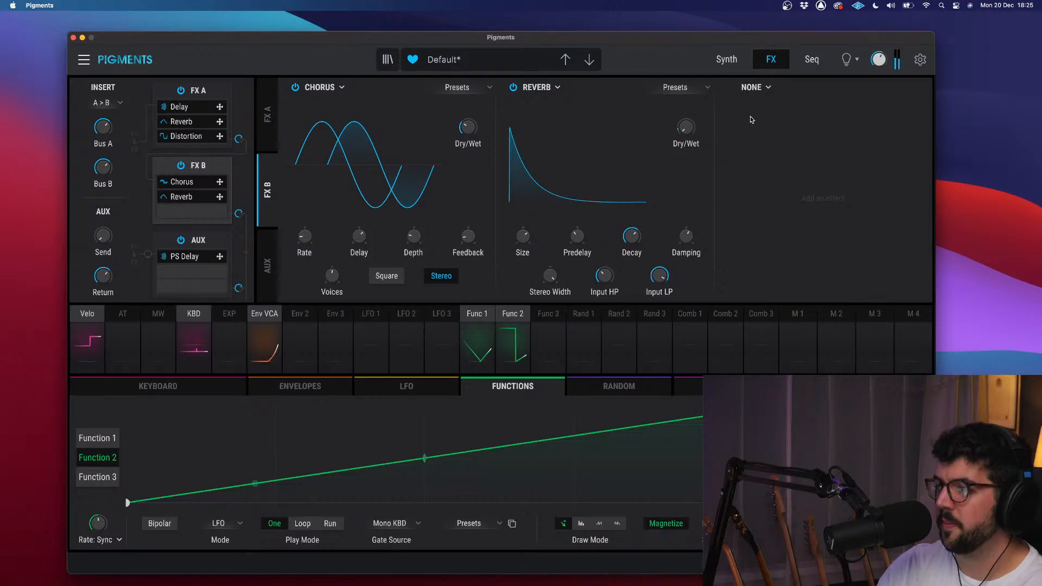
click(733, 64)
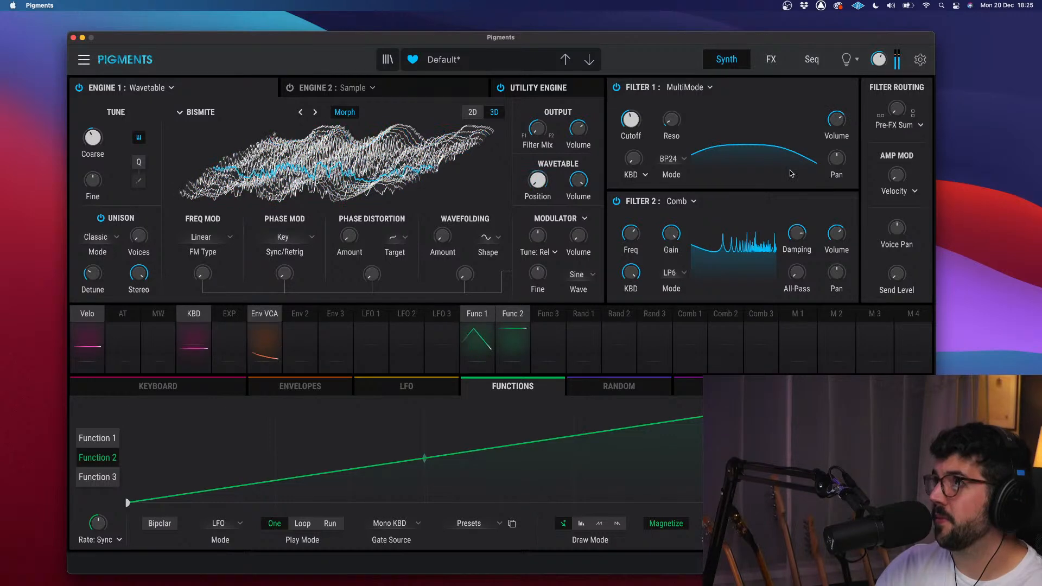
- Adjust the dry/wet of the FX A Distortion and trim the master volume
mouse_move(879, 62)
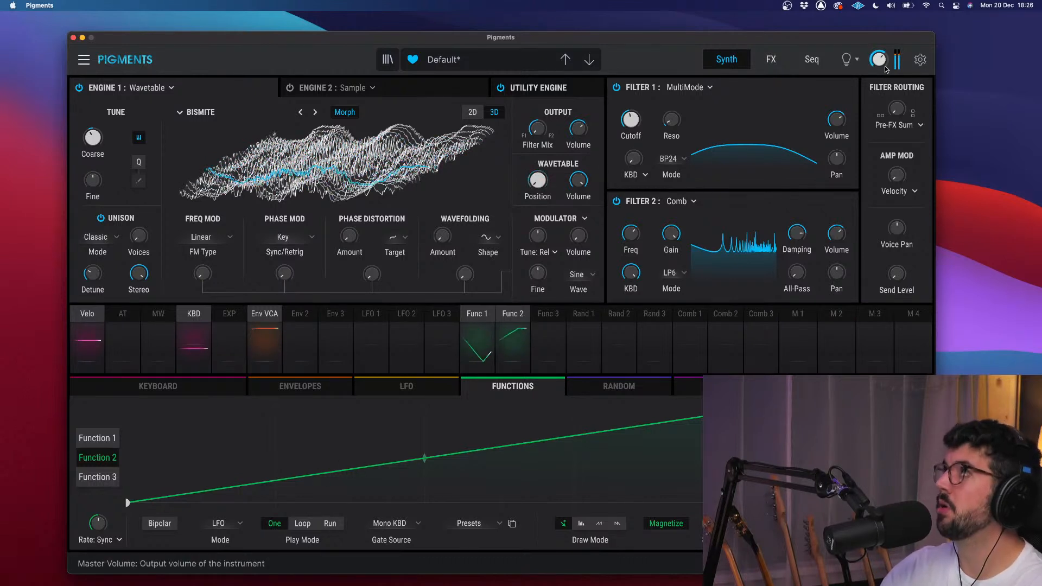
drag(879, 60, 879, 45)
click(775, 63)
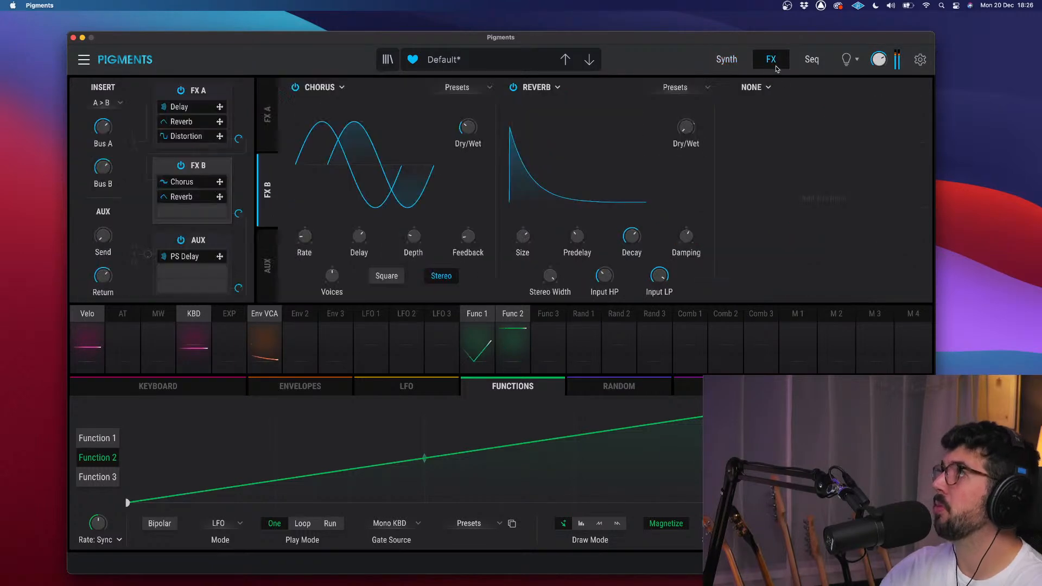
click(260, 117)
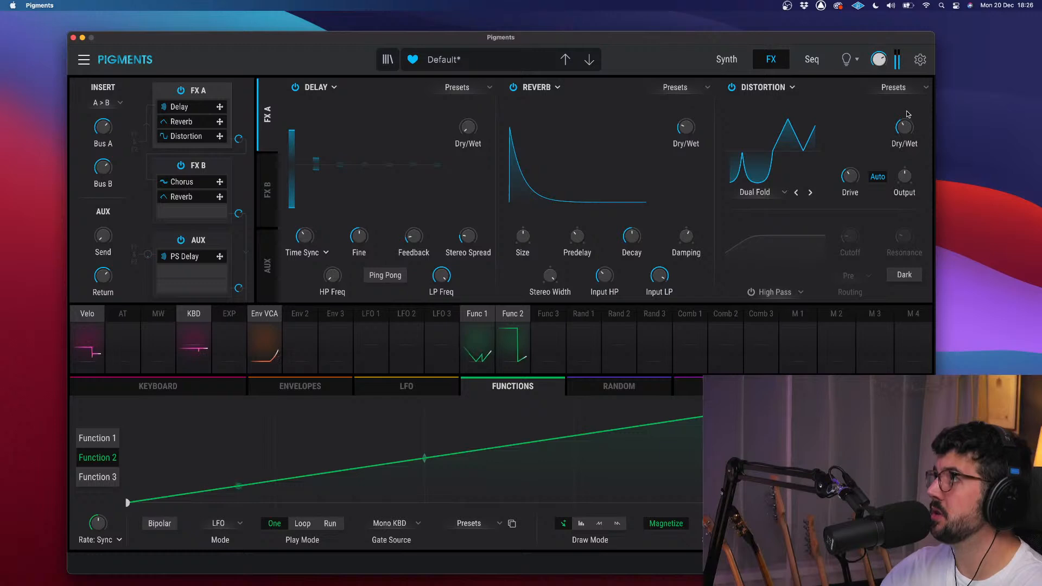
mouse_move(918, 121)
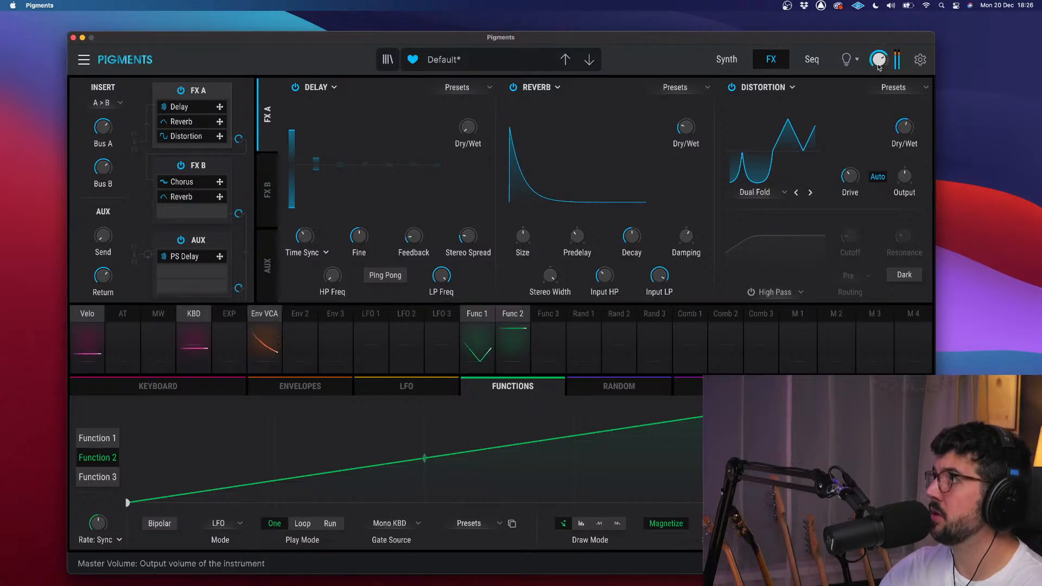
drag(879, 59, 879, 72)
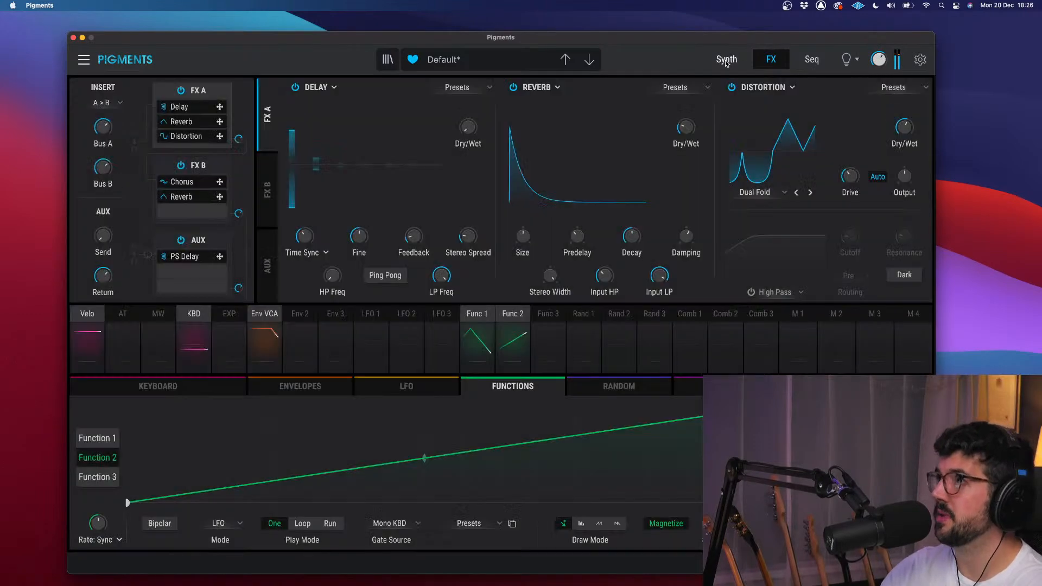
- Activate the Utility Engine's sine oscillator and set its coarse tuning to -12 semitones
click(728, 60)
click(543, 86)
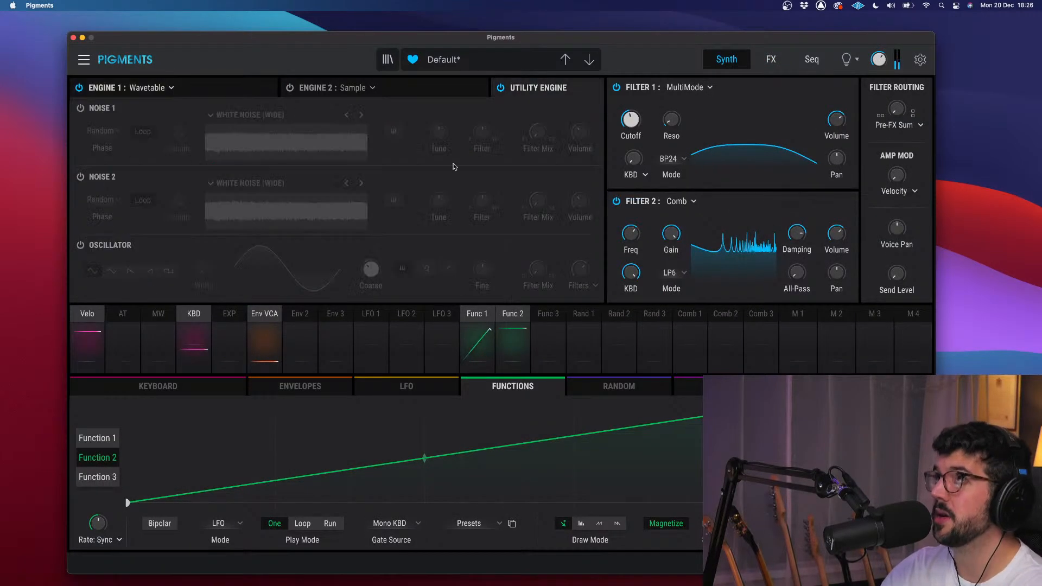
click(80, 245)
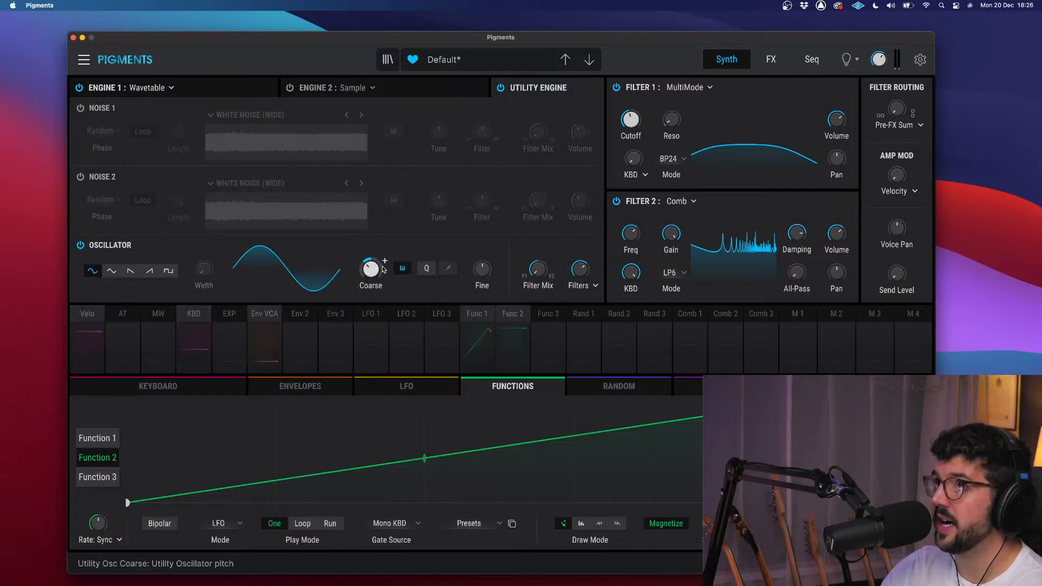
drag(371, 269, 370, 276)
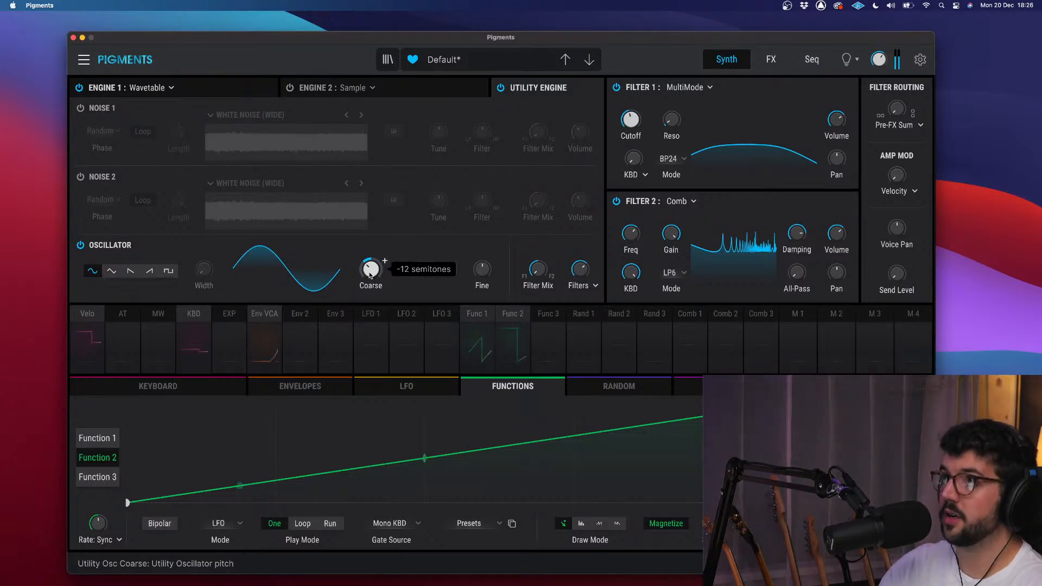
- Route the utility oscillator's output to Direct Out and adjust its volume
click(597, 286)
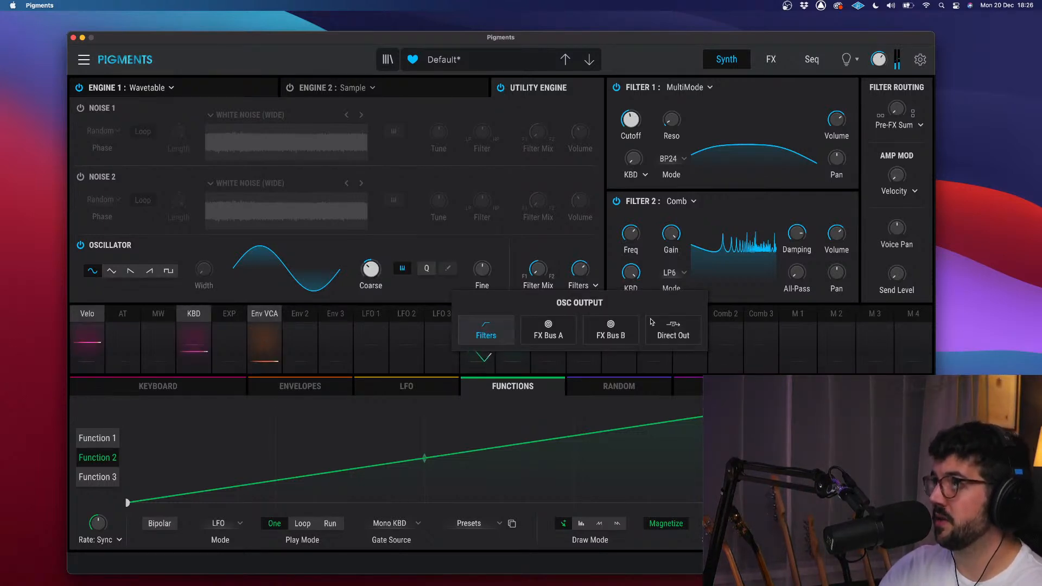
click(679, 337)
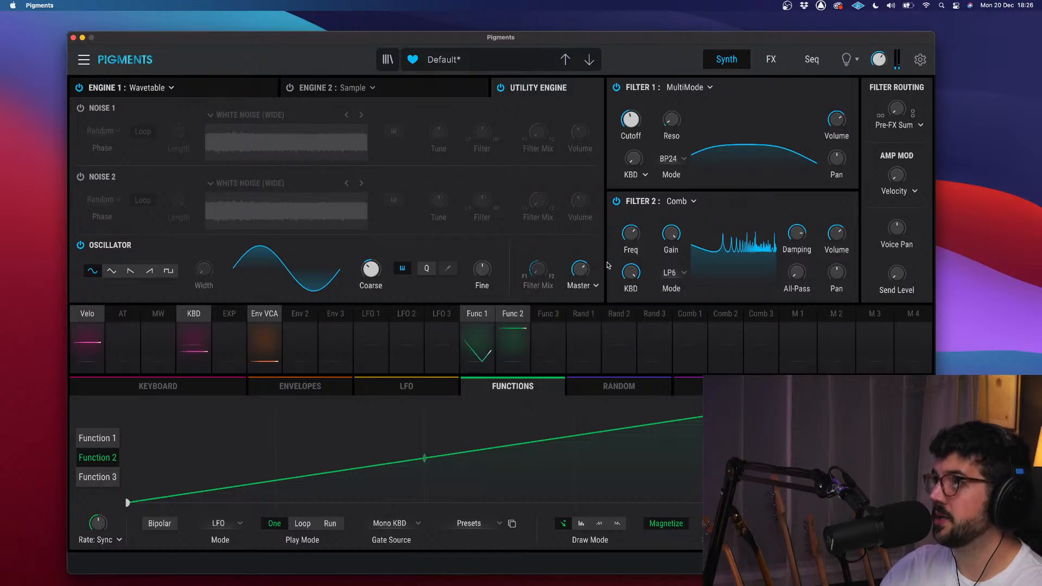
drag(580, 273, 580, 264)
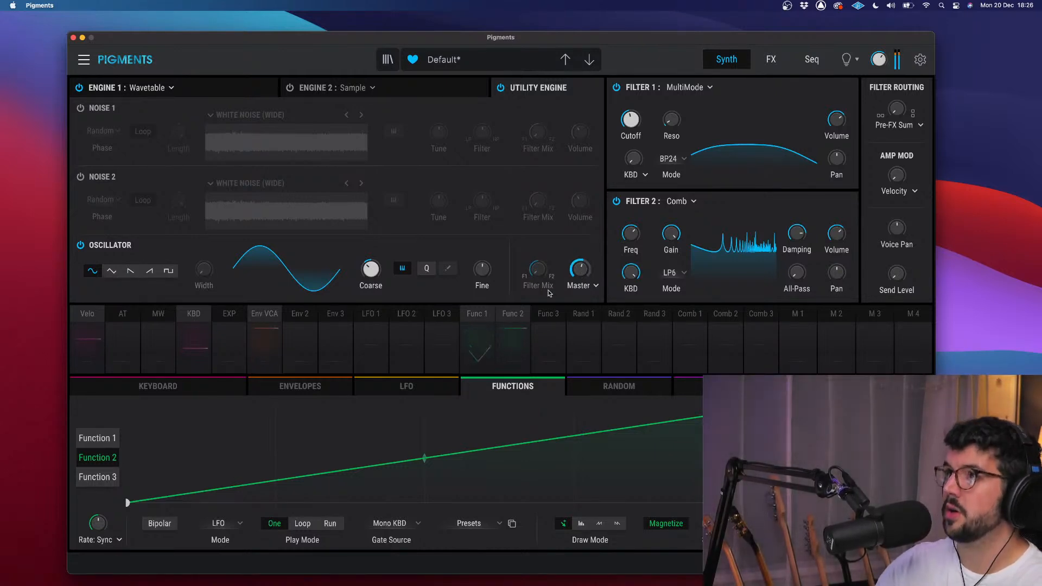
- Set the keyboard's glide time to about 341 ms
click(218, 396)
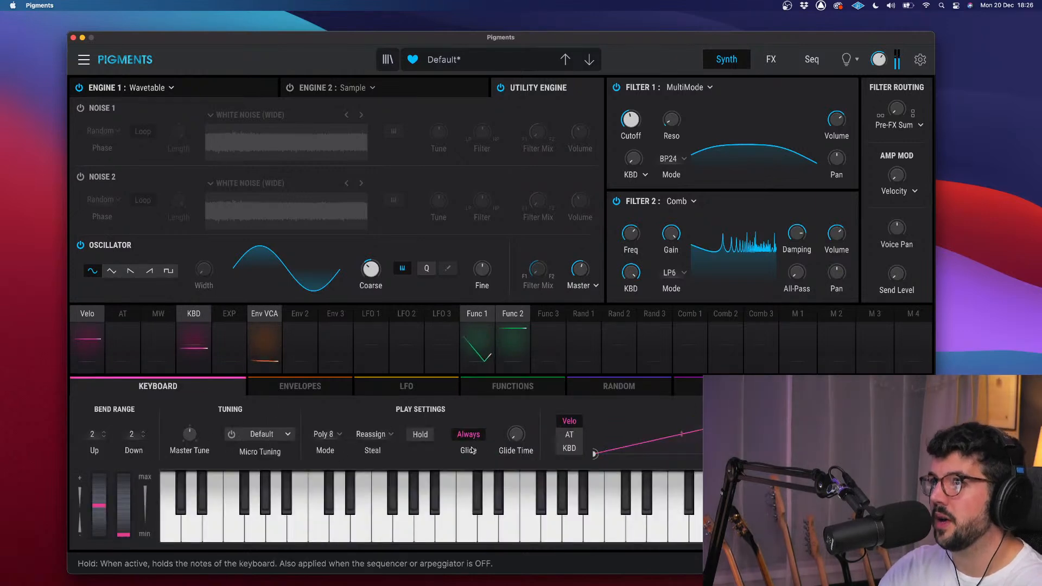
mouse_move(516, 434)
mouse_down()
mouse_move(515, 415)
mouse_move(531, 420)
mouse_move(531, 438)
mouse_up()
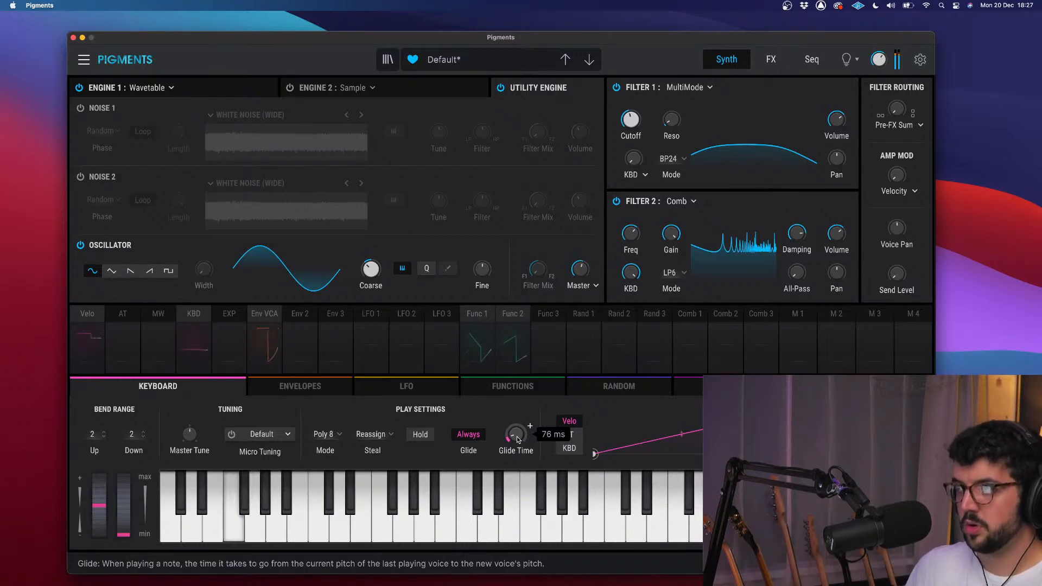
drag(517, 439, 518, 412)
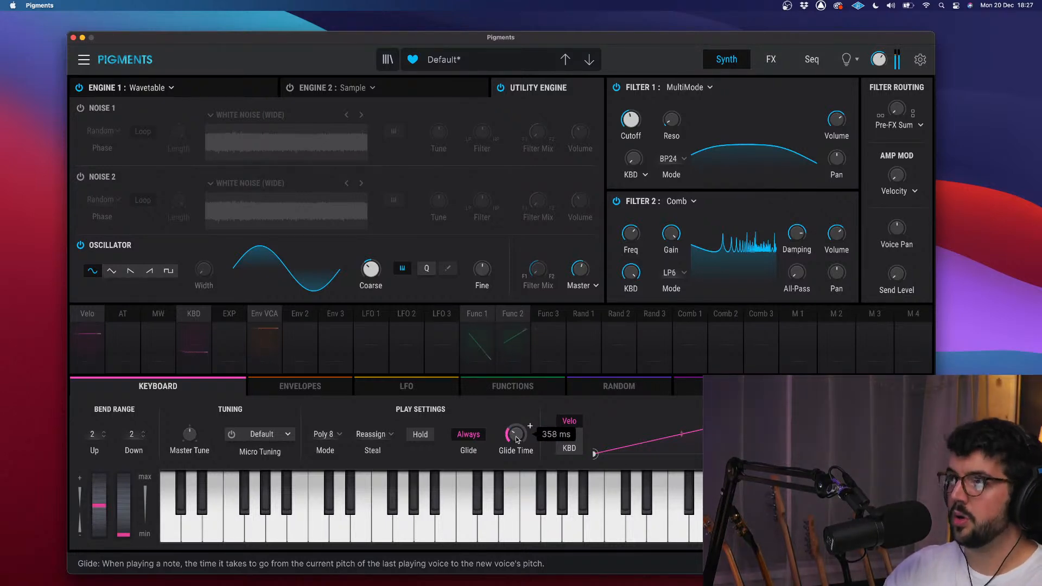
drag(518, 440, 517, 442)
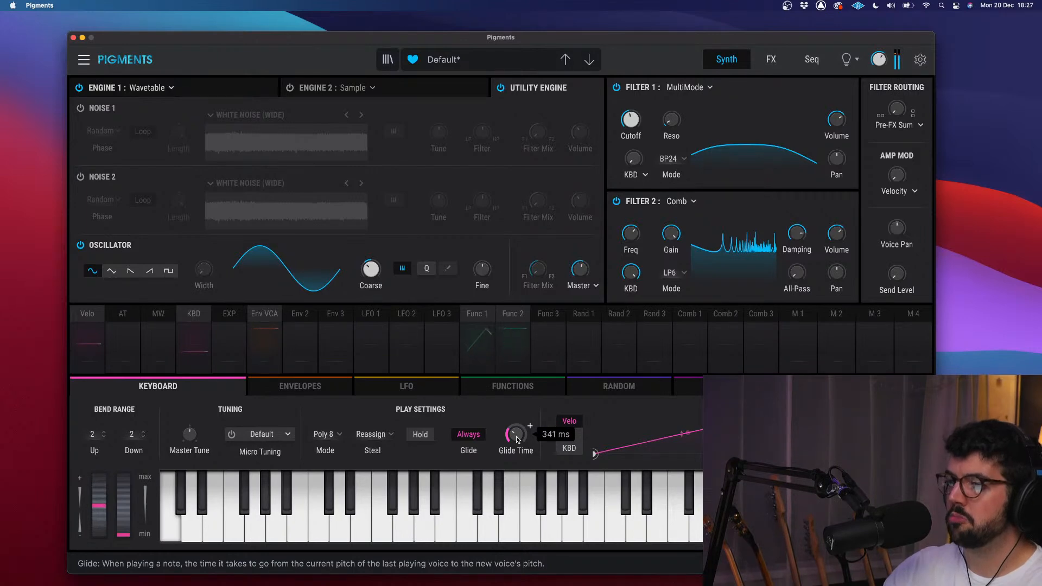
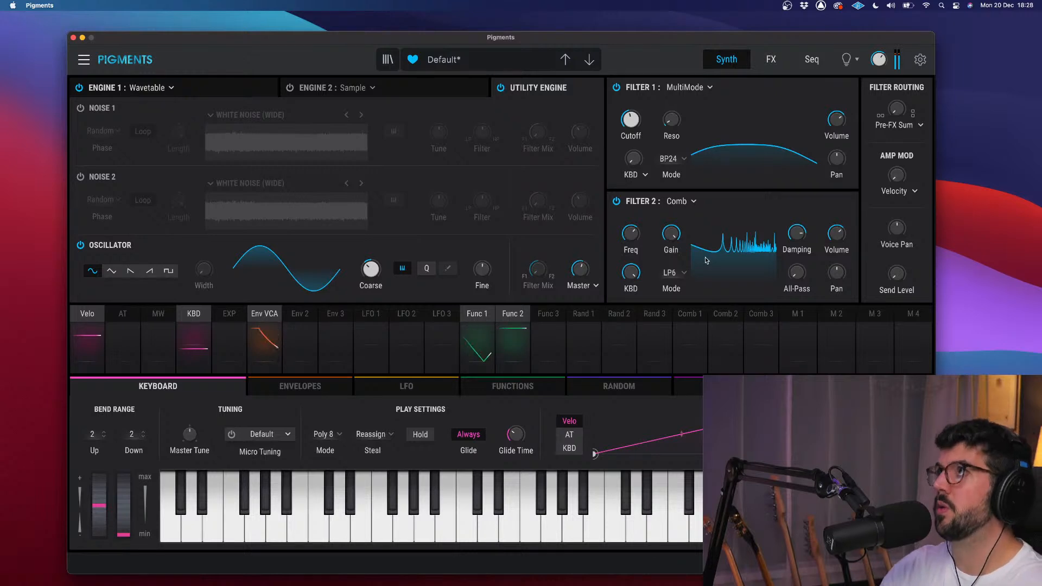
- Change Filter 2's comb mode to Feedforward, keep its type as Comb, and fine-tune the master volume
click(679, 279)
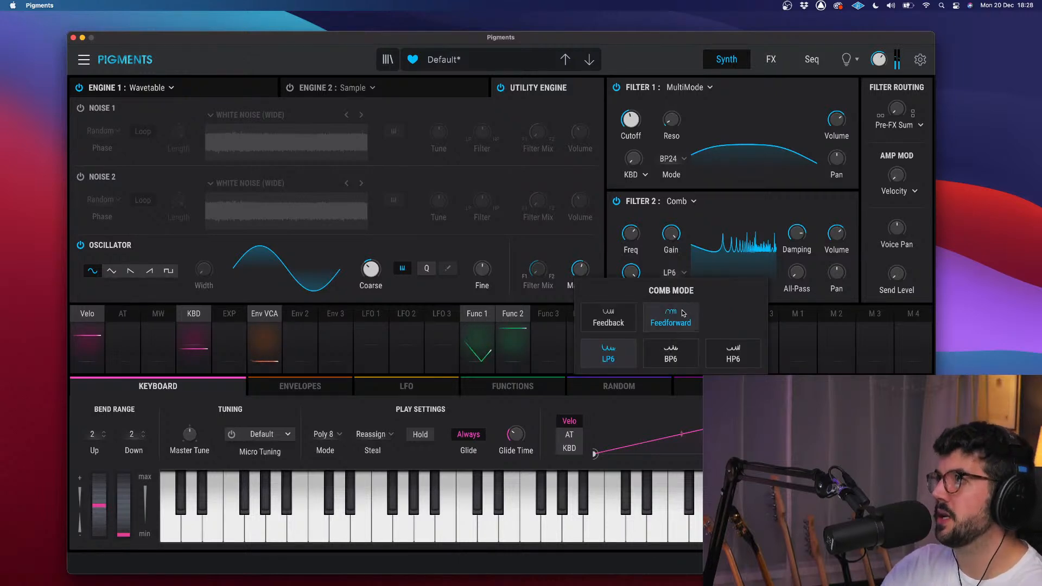
click(678, 321)
click(679, 201)
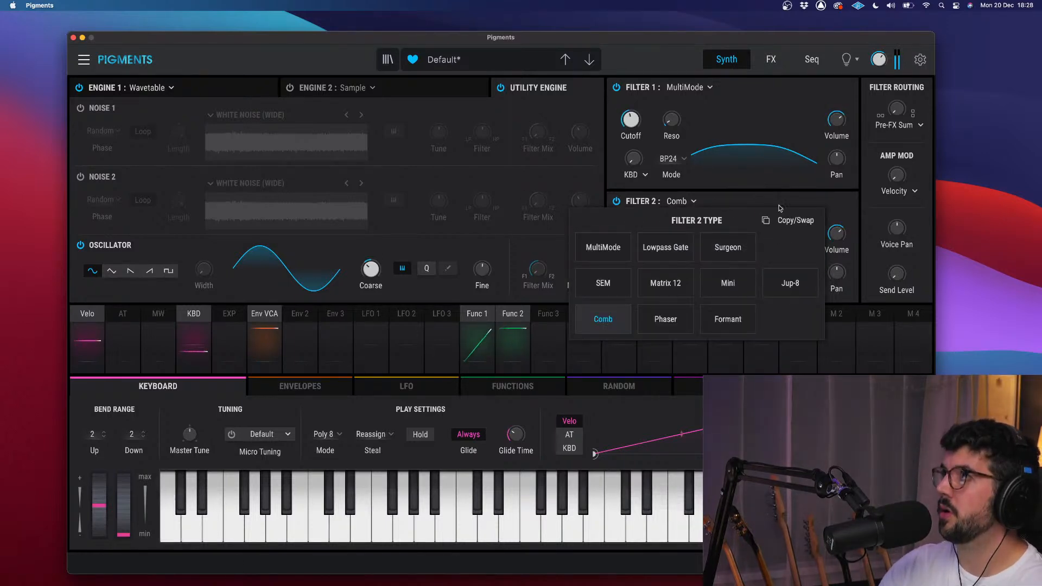
click(848, 199)
drag(877, 71, 877, 68)
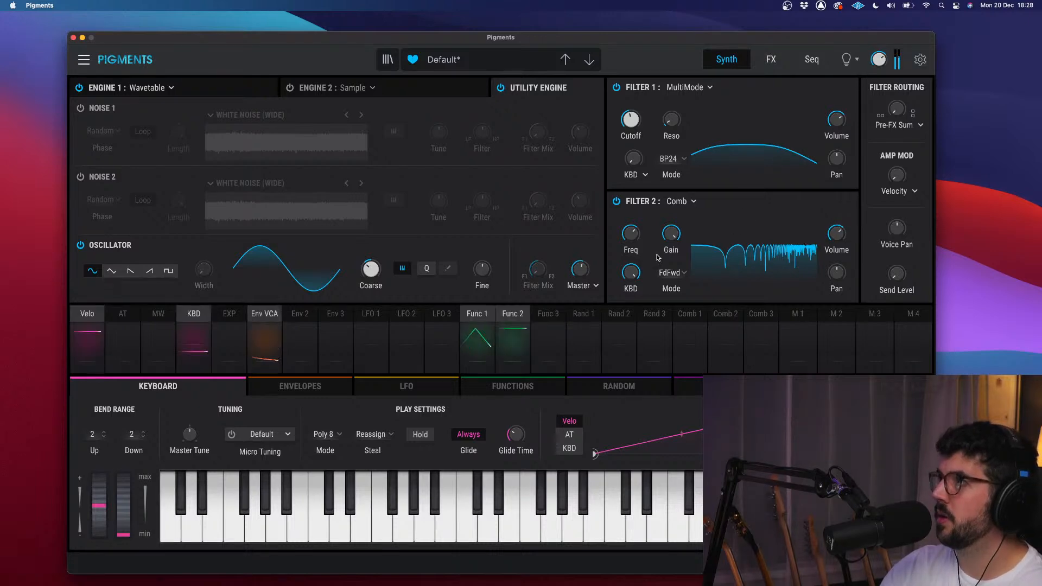
- Set Filter 2's comb frequency to about 69.3 Hz and its keyboard tracking to about 0.600
drag(632, 234, 645, 223)
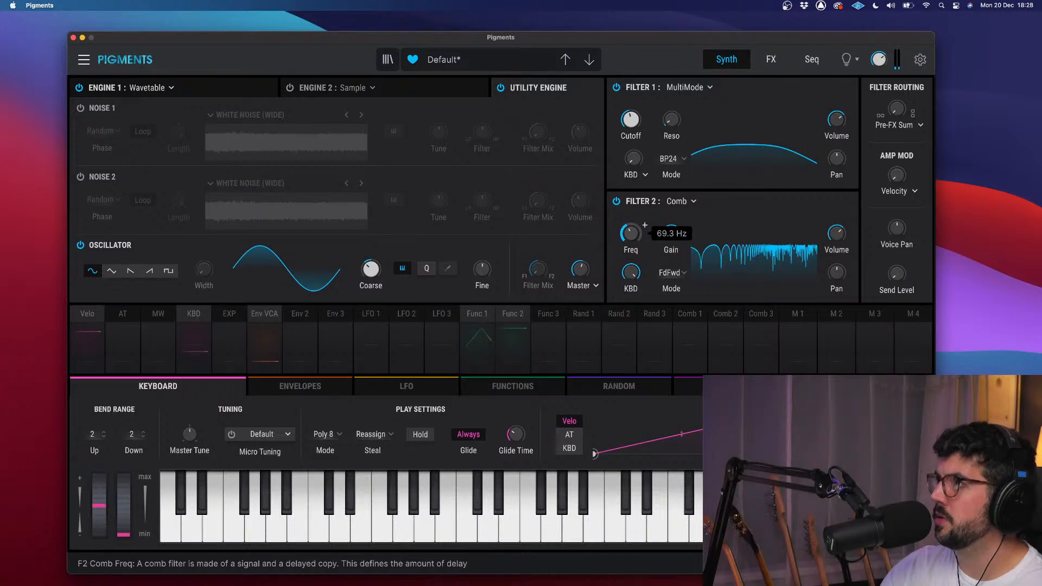
drag(644, 267, 644, 262)
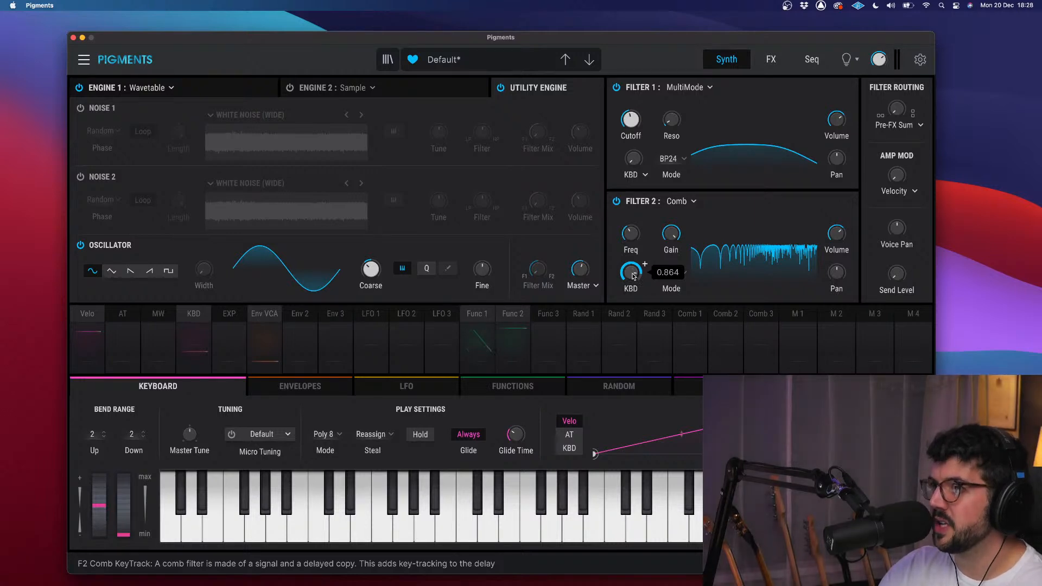
drag(633, 276, 633, 304)
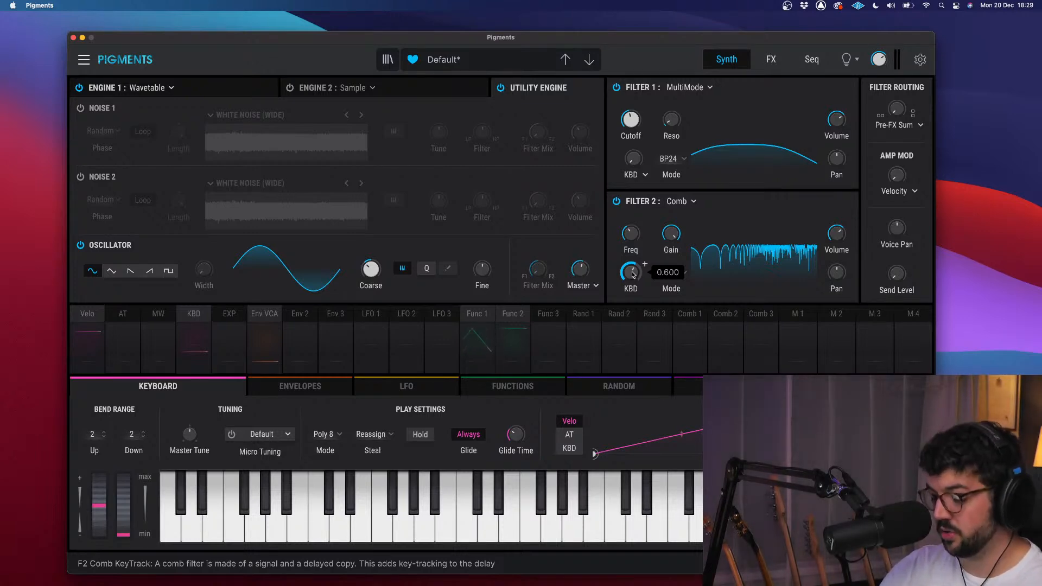
drag(632, 275, 632, 275)
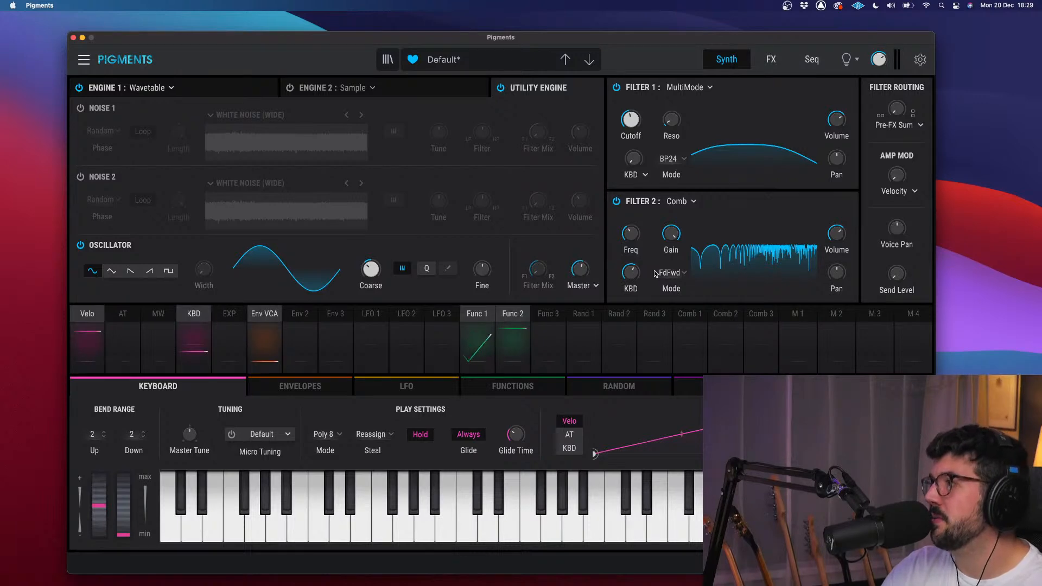
mouse_move(642, 278)
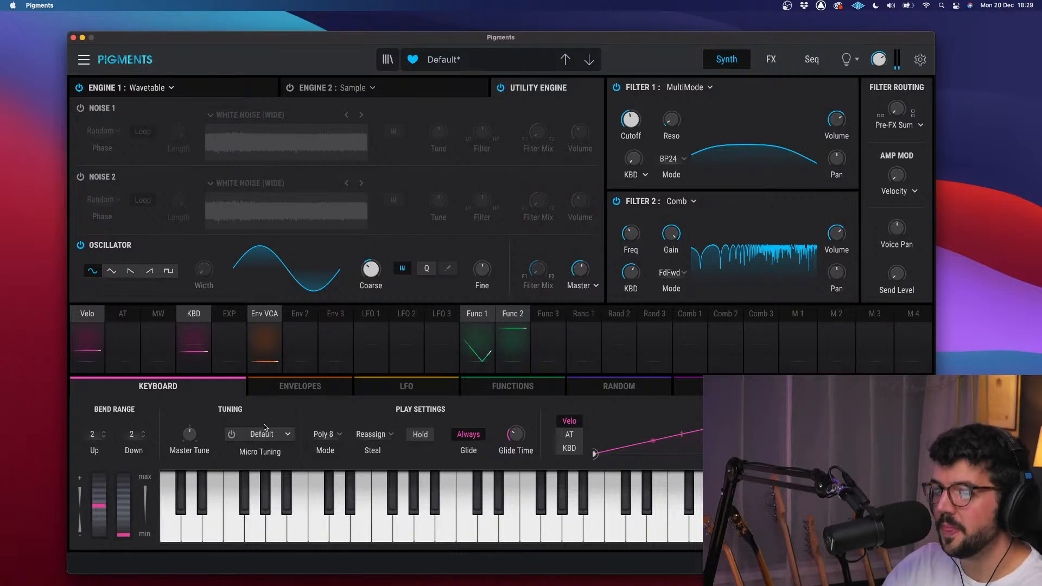
click(281, 389)
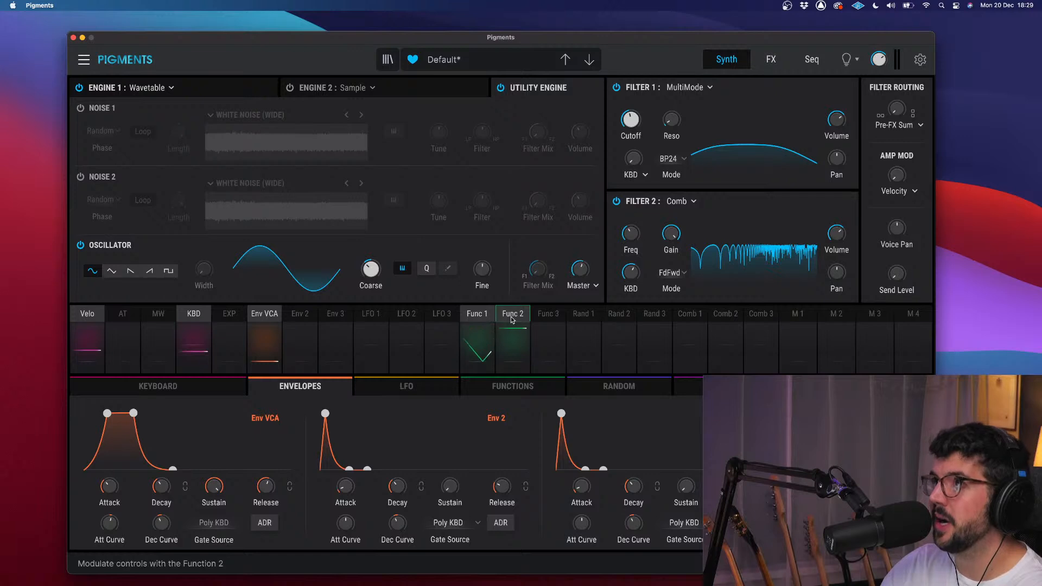
click(635, 389)
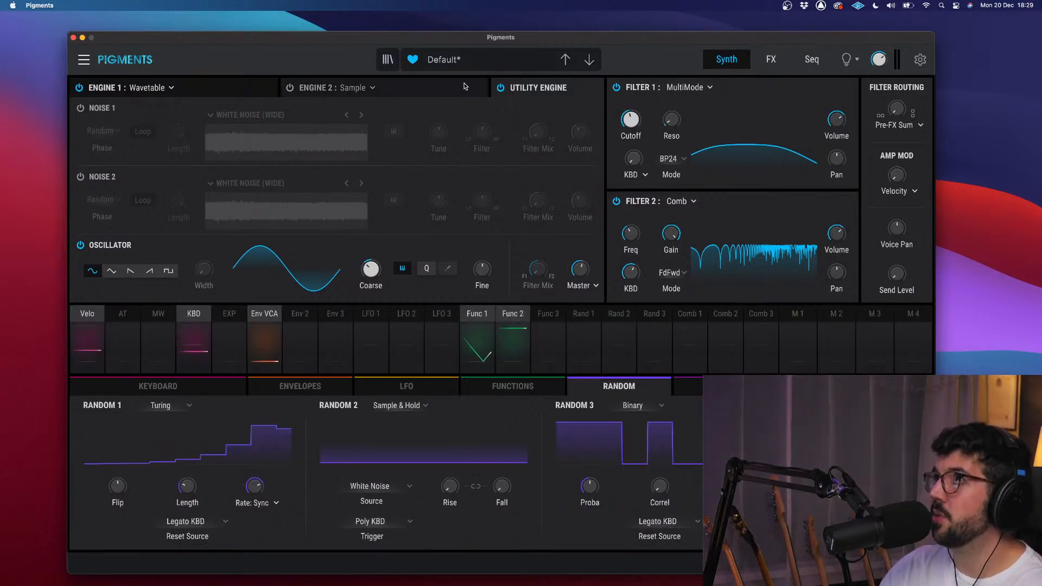
- Start saving the patch as a new preset and replace the author Arturia with the sound designer's name
click(84, 60)
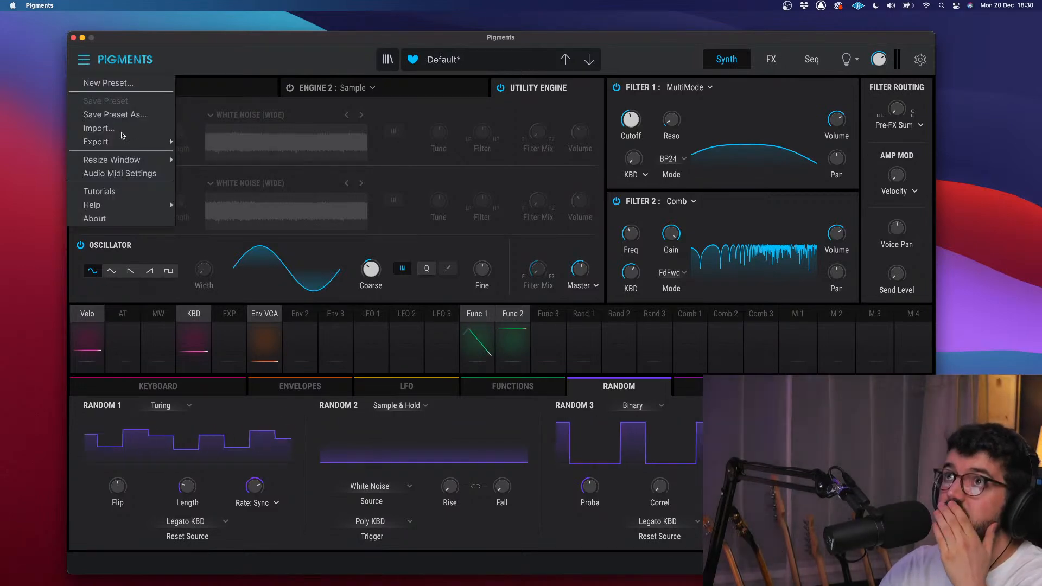
click(120, 116)
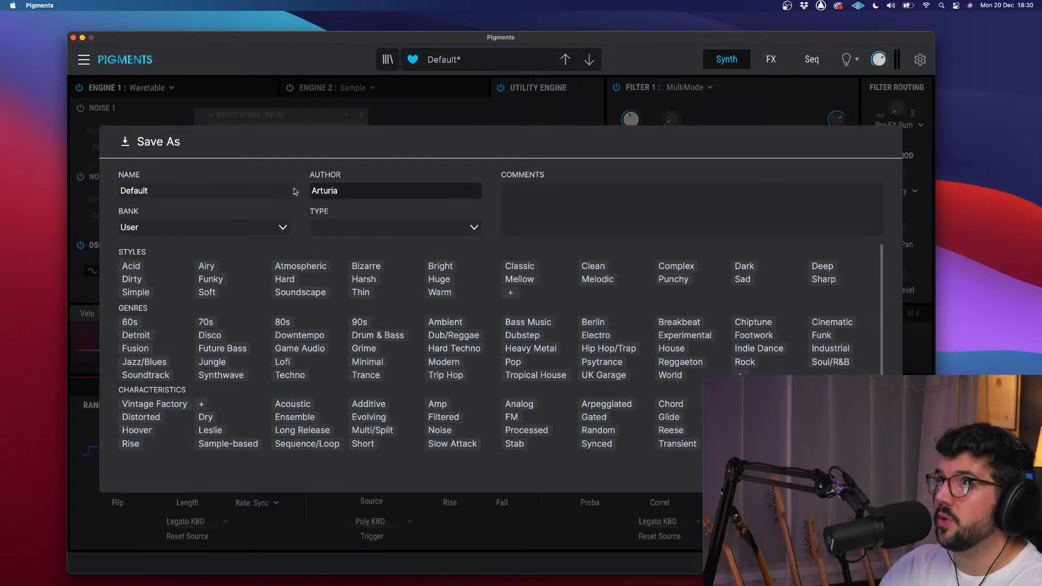
double_click(365, 193)
click(355, 190)
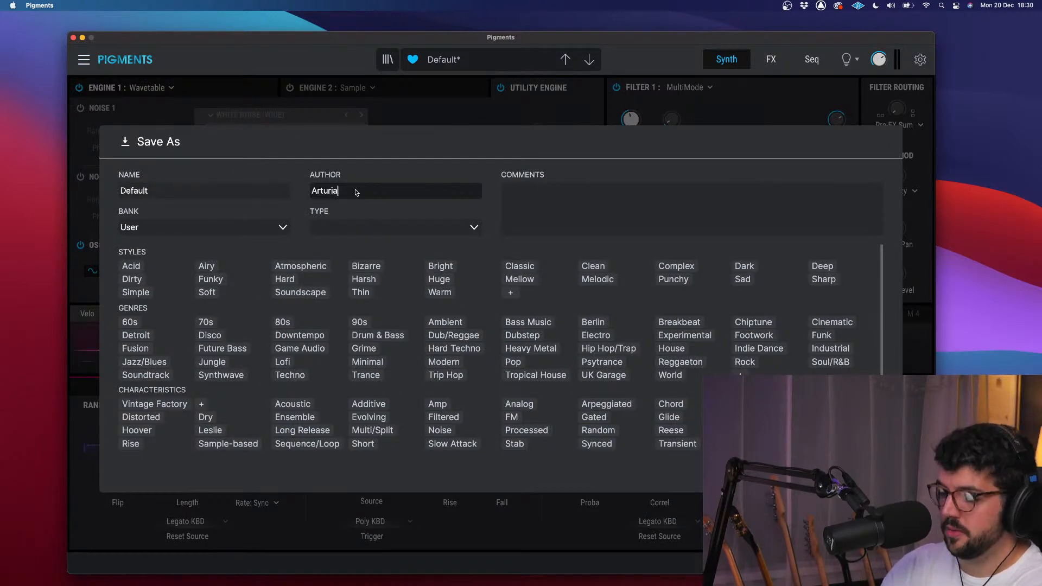
double_click(357, 191)
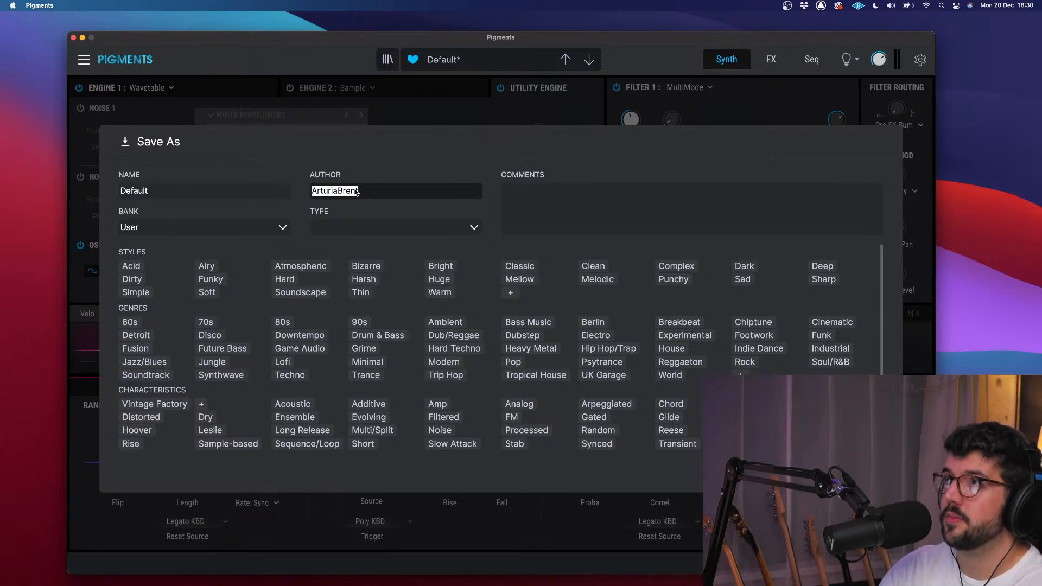
text(Brent March ADSR)
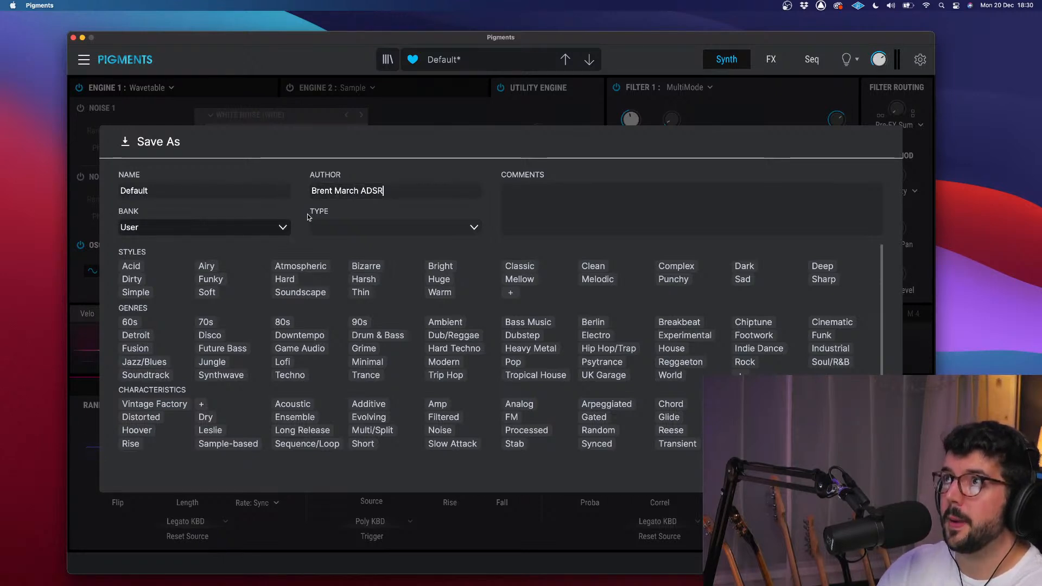
- Tag the preset with the styles Dirty, Complex, Dark and Deep
click(139, 282)
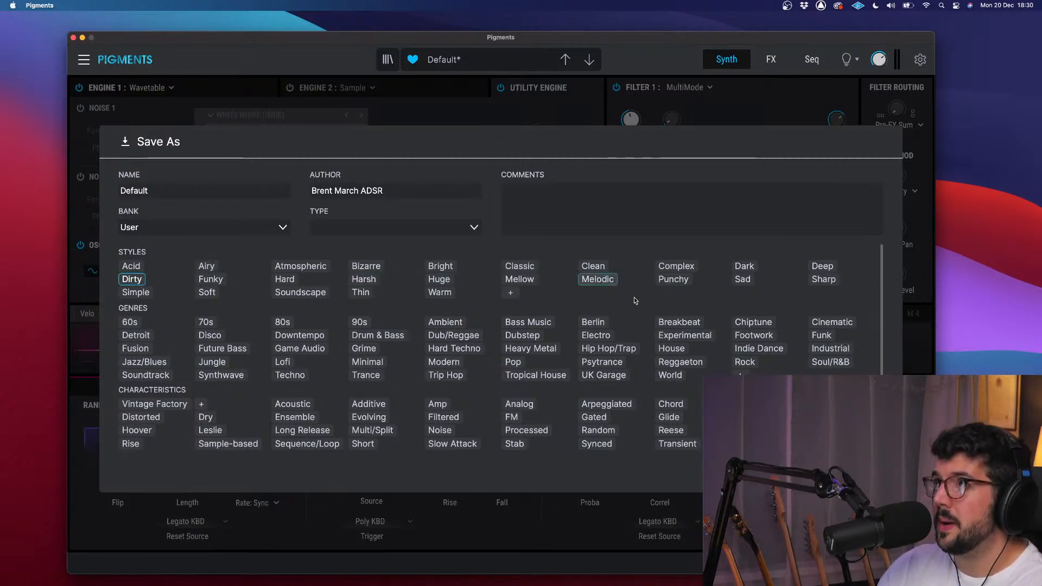
click(751, 268)
click(832, 268)
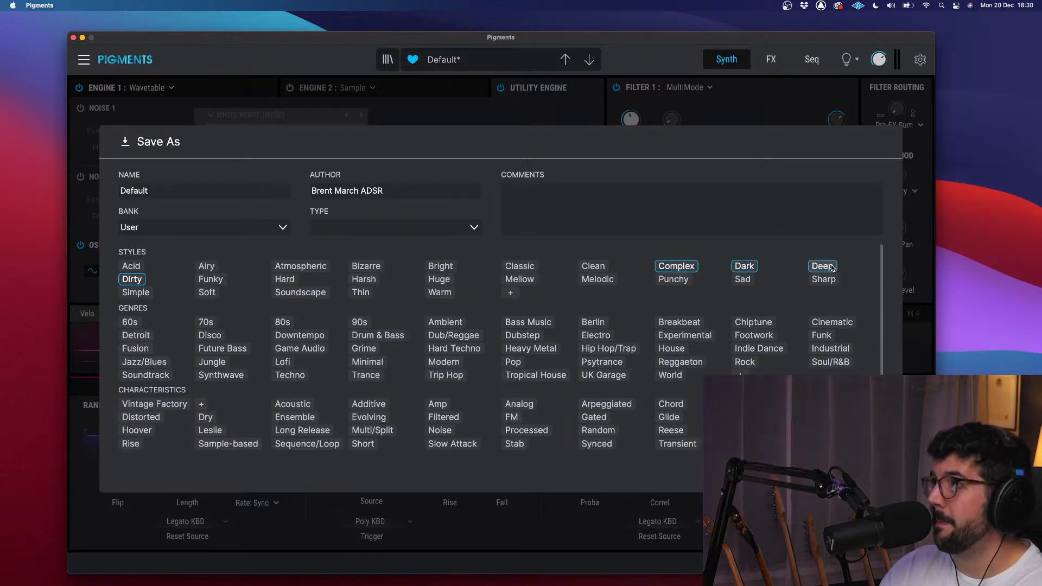
- Tag the preset with the genres Future Bass, Synthwave, Soundtrack and Bass Music
click(241, 351)
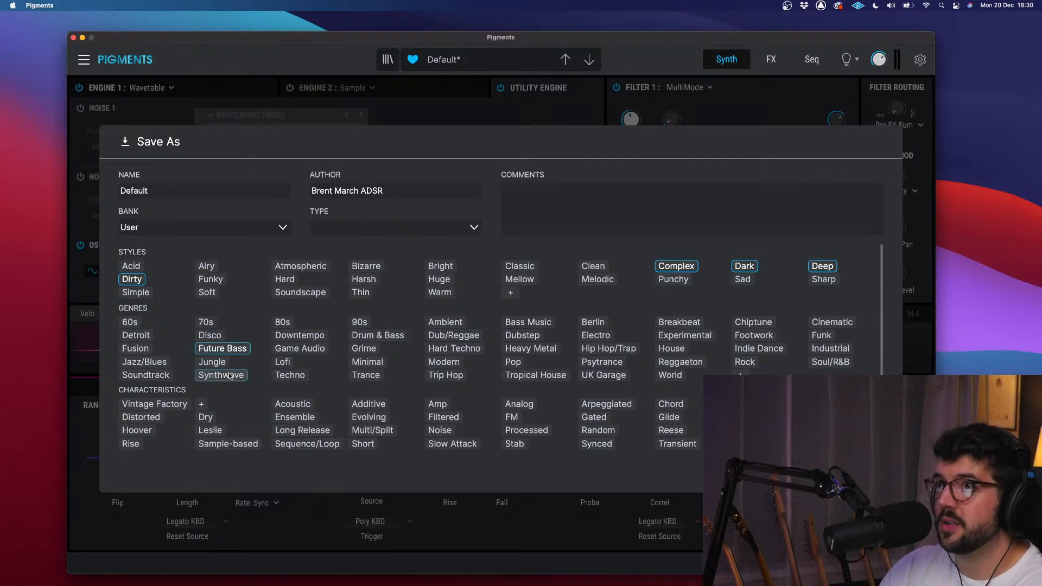
click(208, 374)
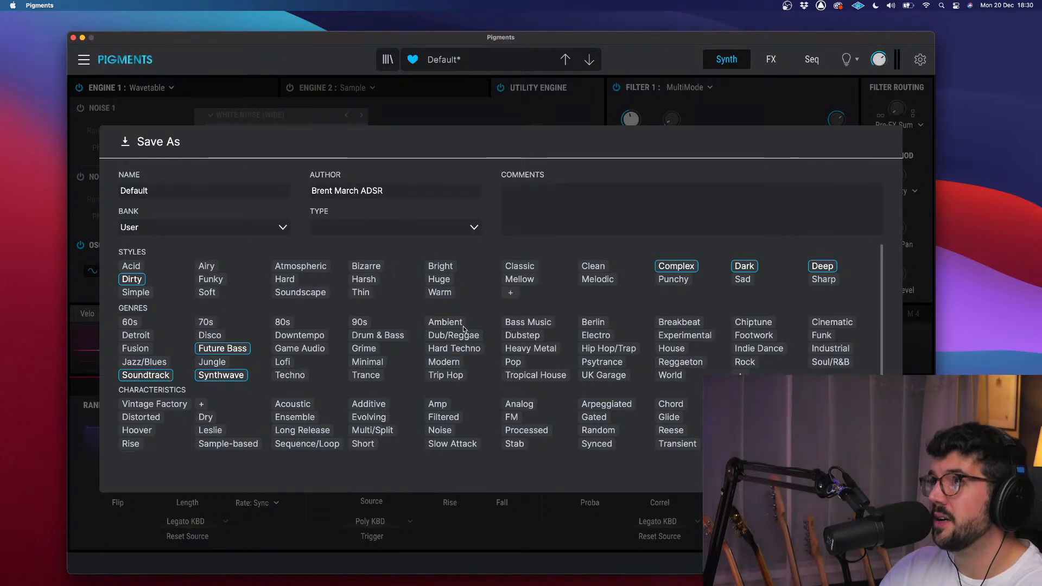
click(527, 323)
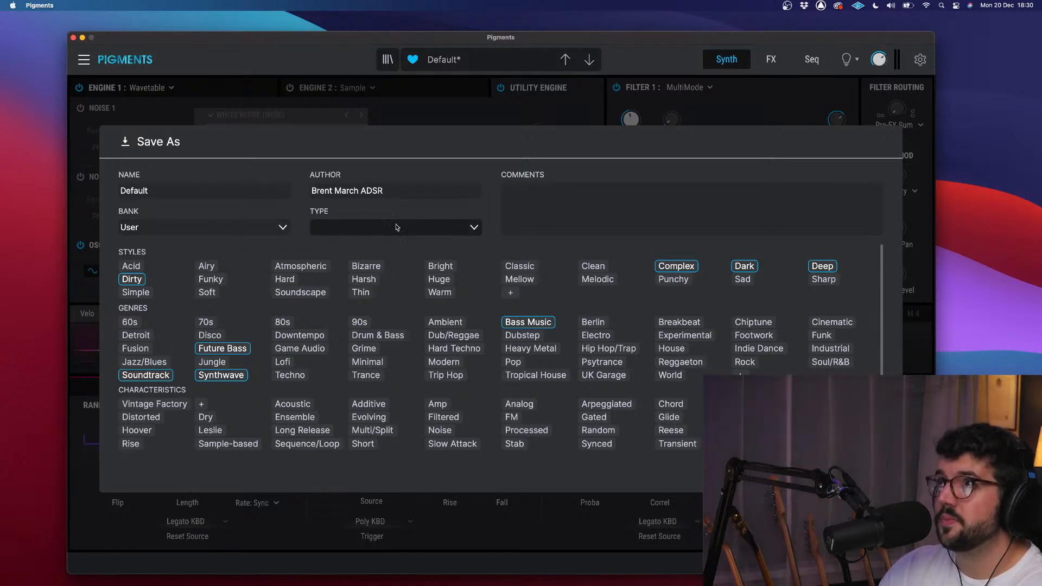
- Set the preset type to Hard Bass, keep the User bank, and save the preset as Default
click(470, 227)
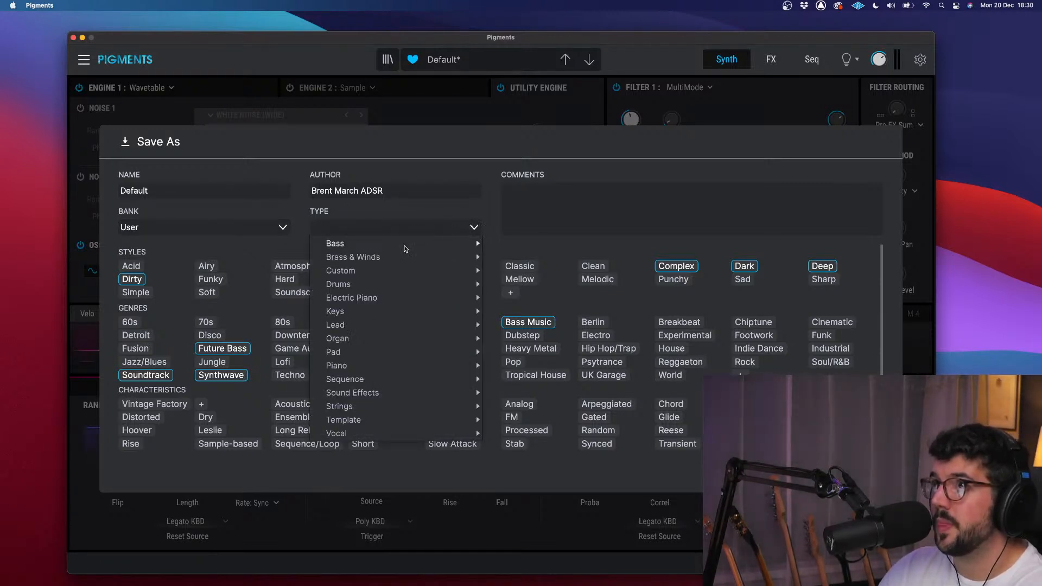
mouse_move(404, 248)
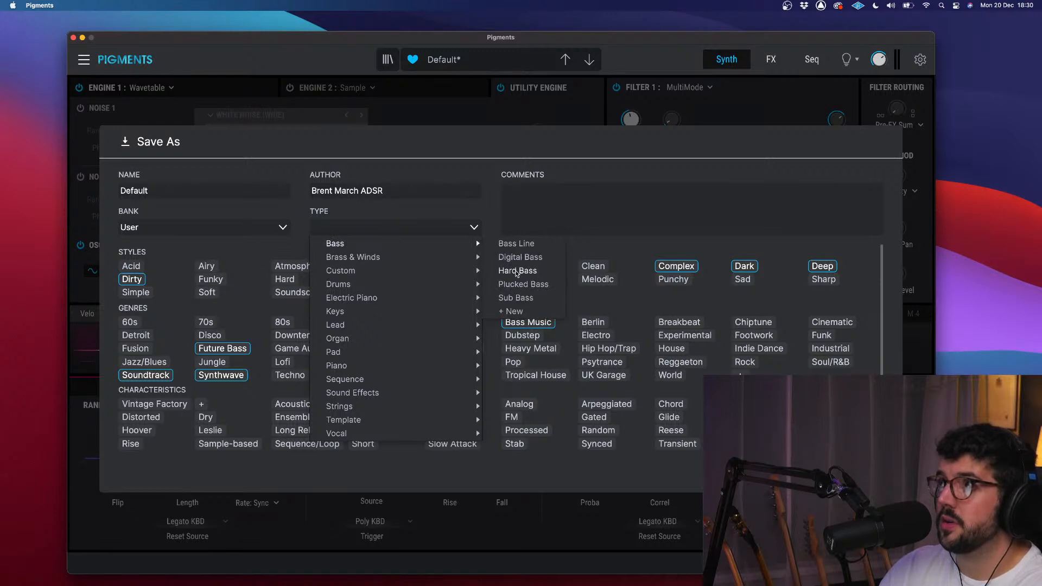
click(516, 272)
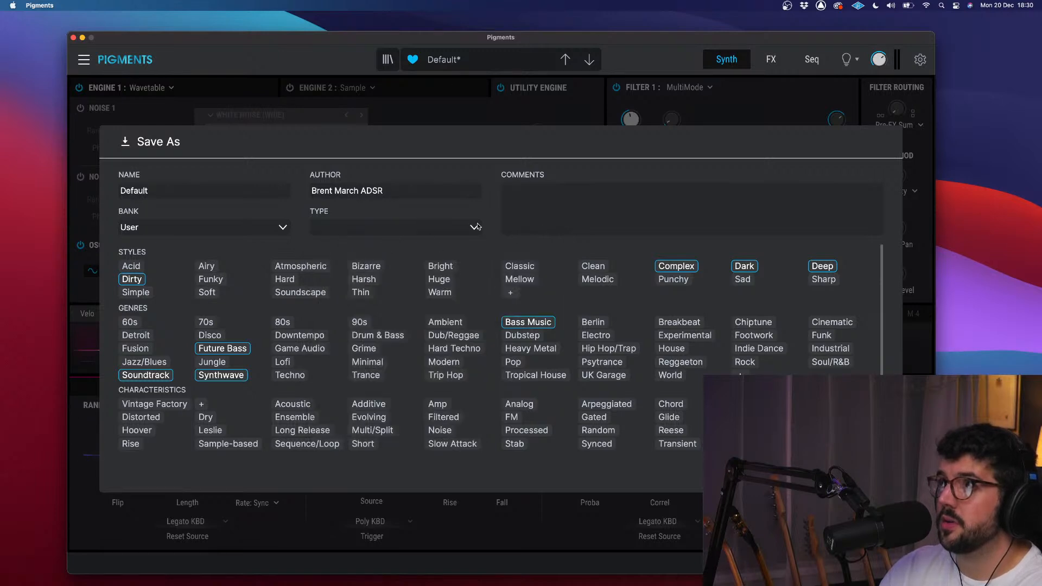
click(283, 227)
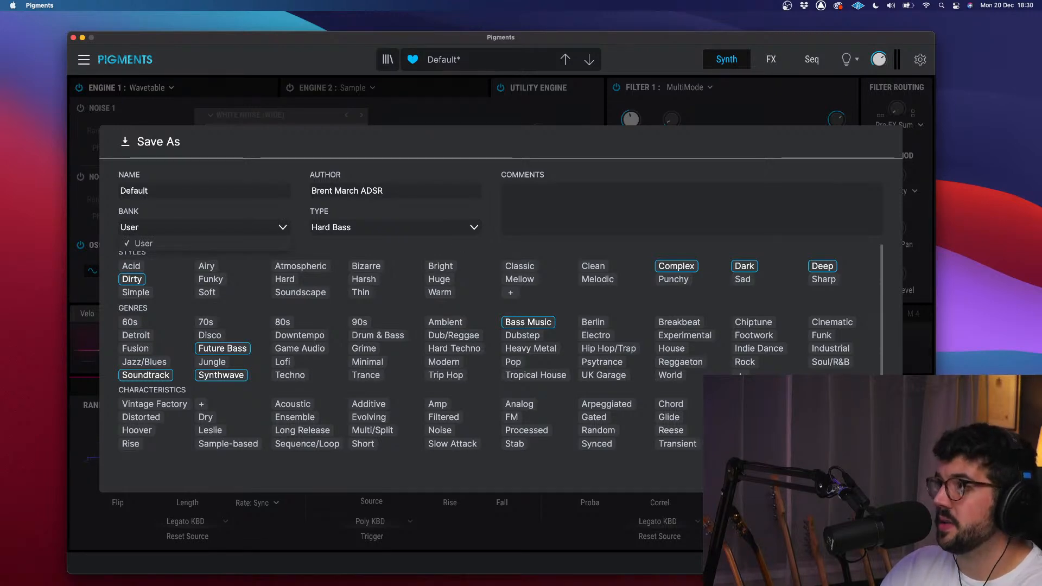
click(121, 228)
key(Return)
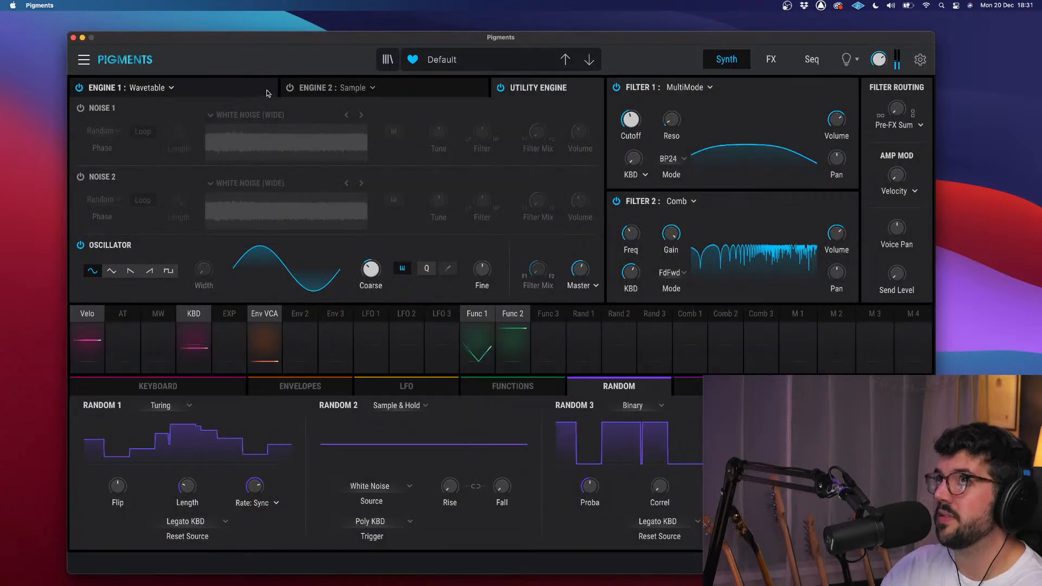
click(266, 89)
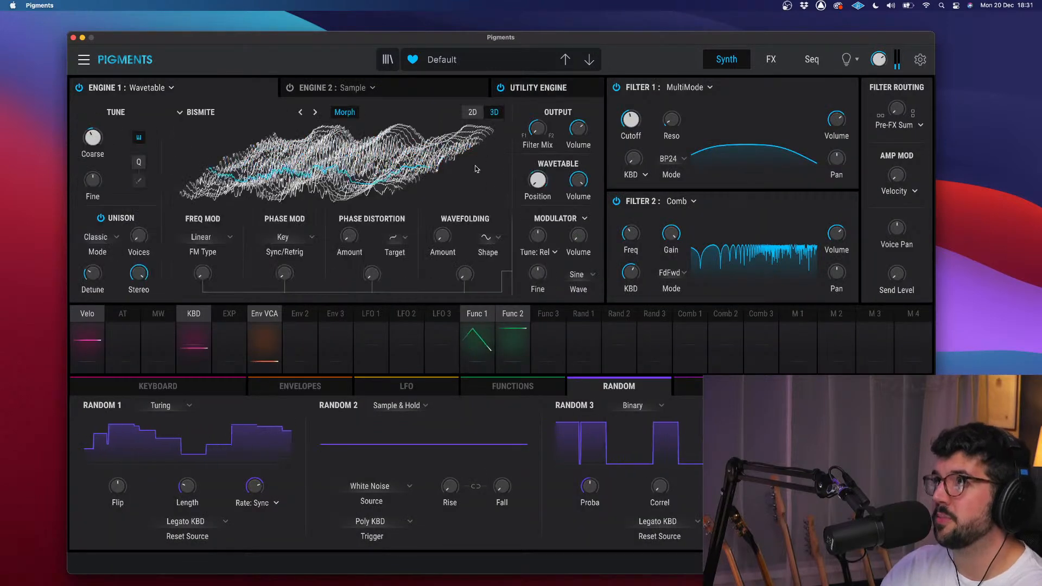
click(585, 218)
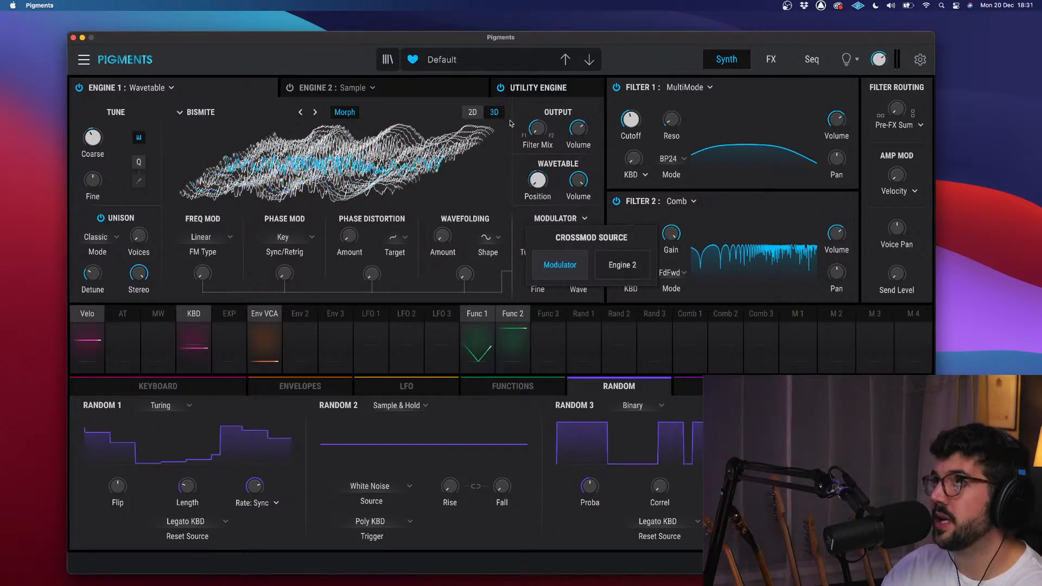
click(465, 90)
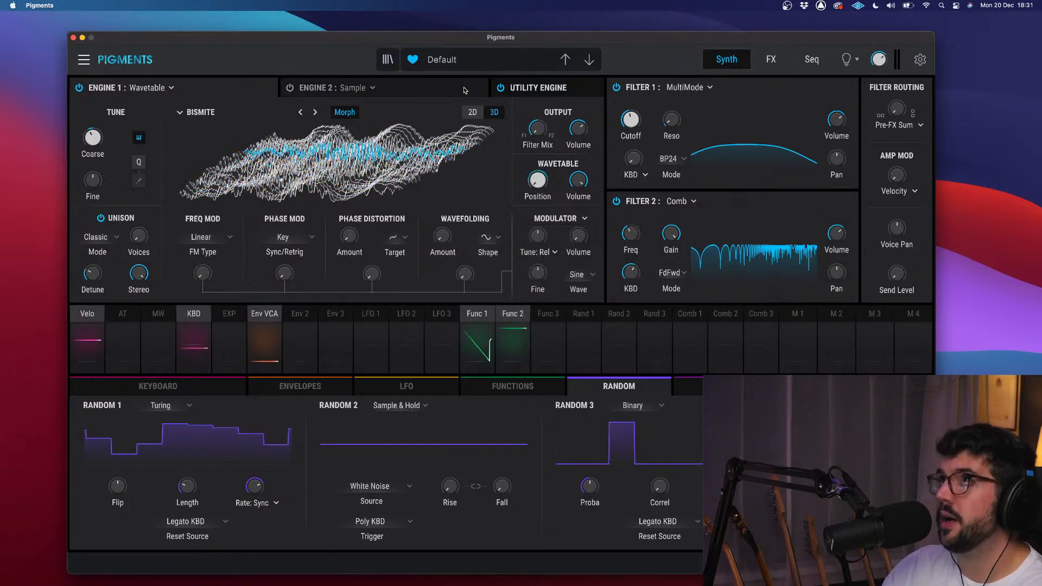
- Enable Engine 2 as a Sample engine with its Granular section on, and bypass Engine 1
click(307, 87)
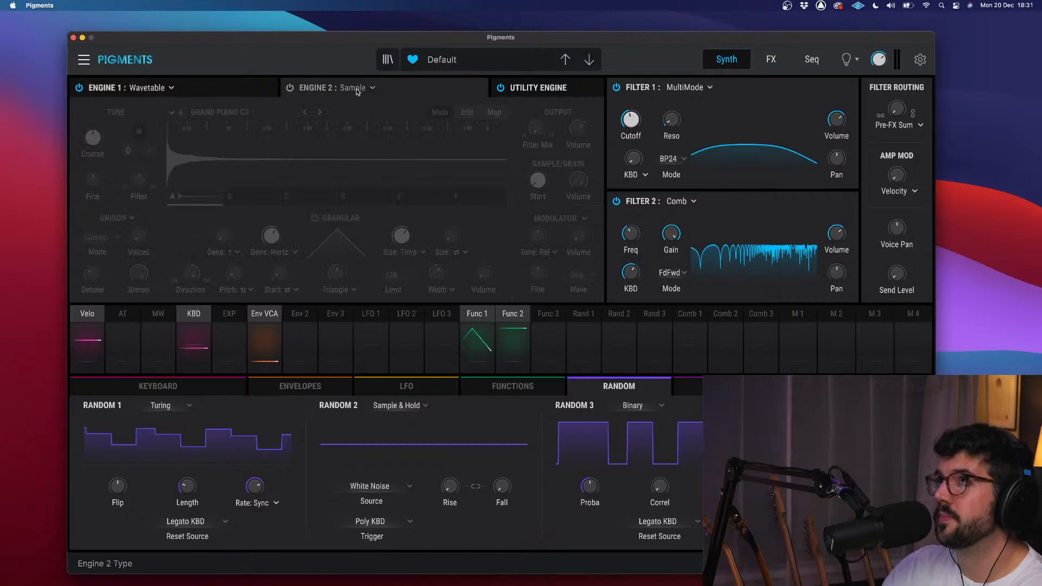
click(290, 87)
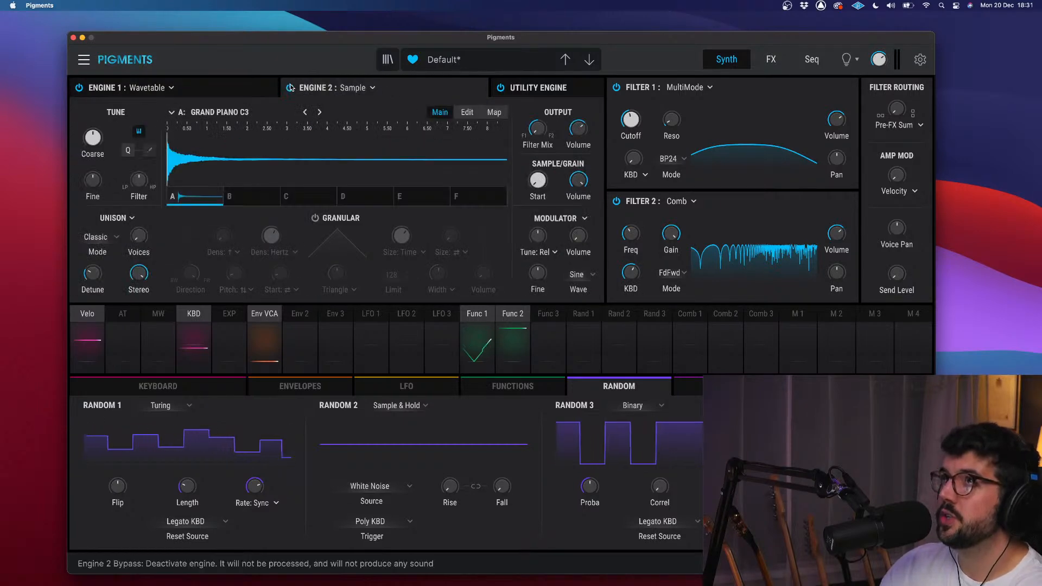
click(371, 89)
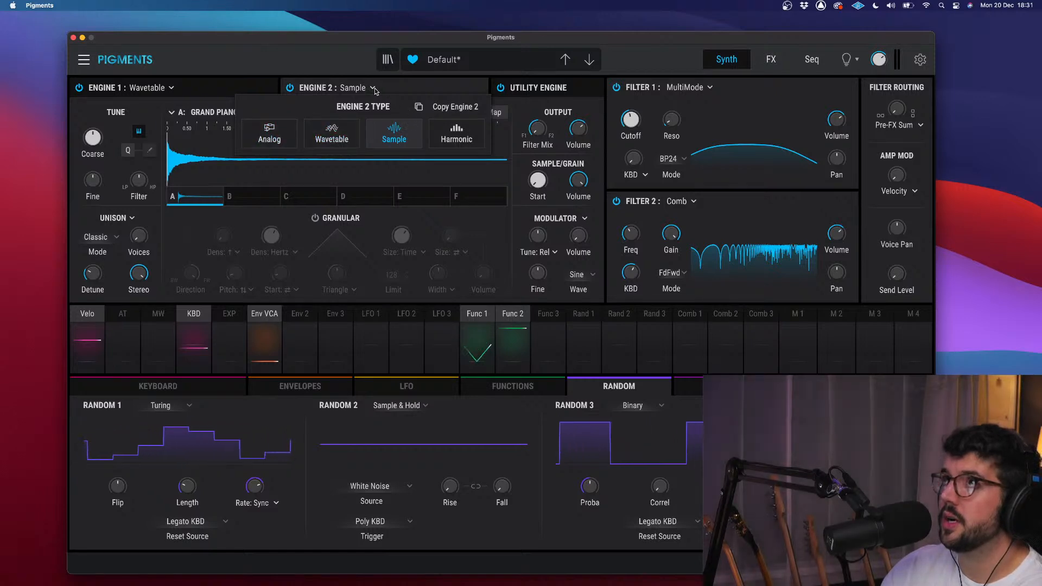
click(342, 185)
click(315, 218)
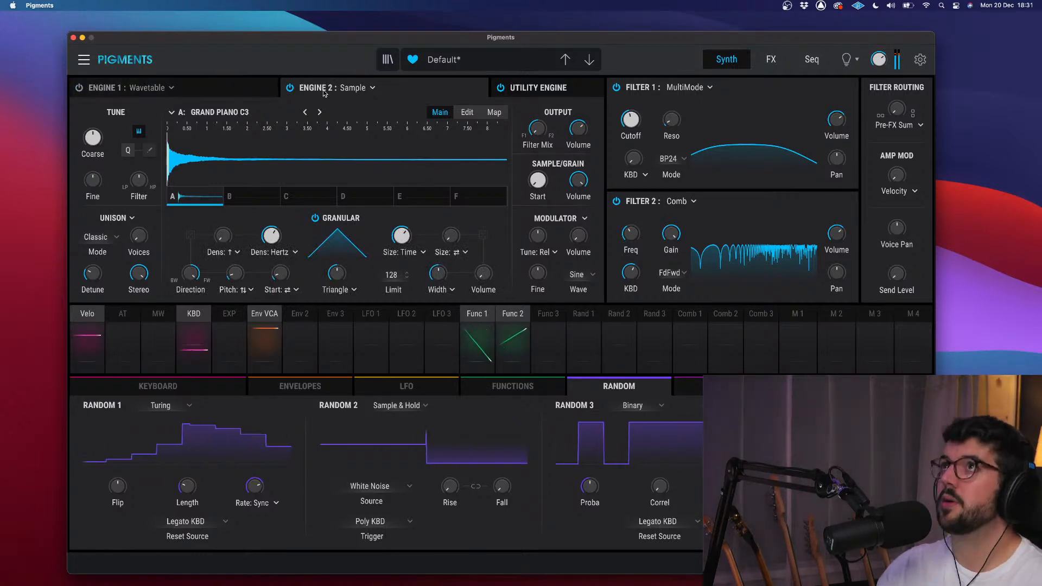
- Check the Utility Engine, and bypass and re-enable Engine 2 to compare the sound
click(525, 90)
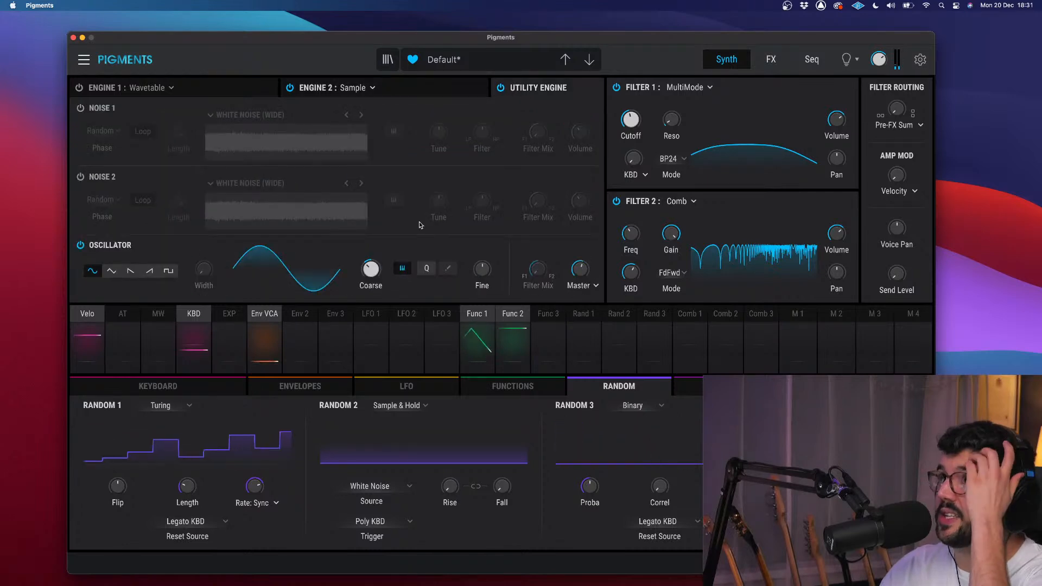
click(415, 90)
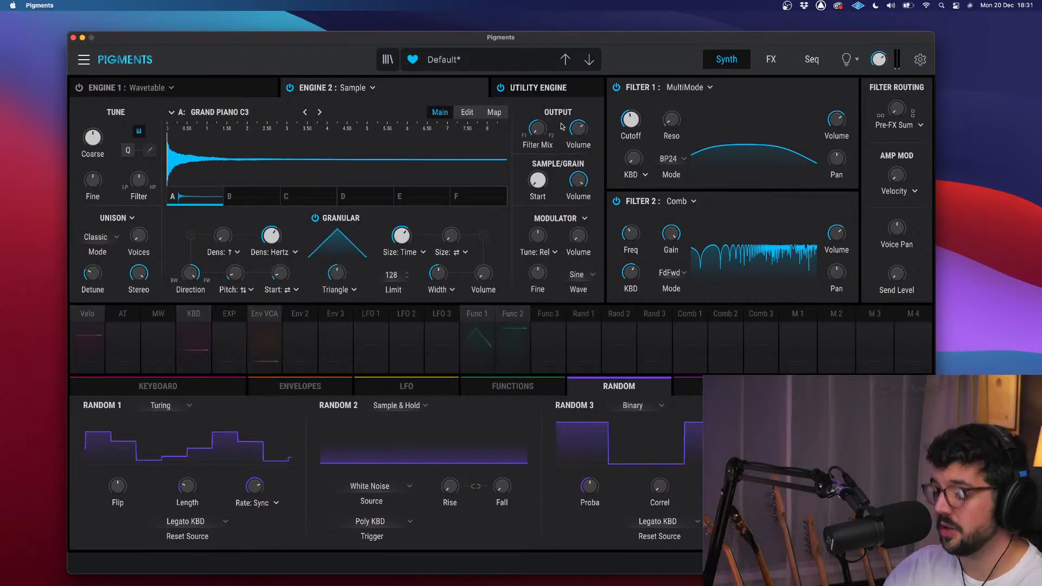
click(296, 89)
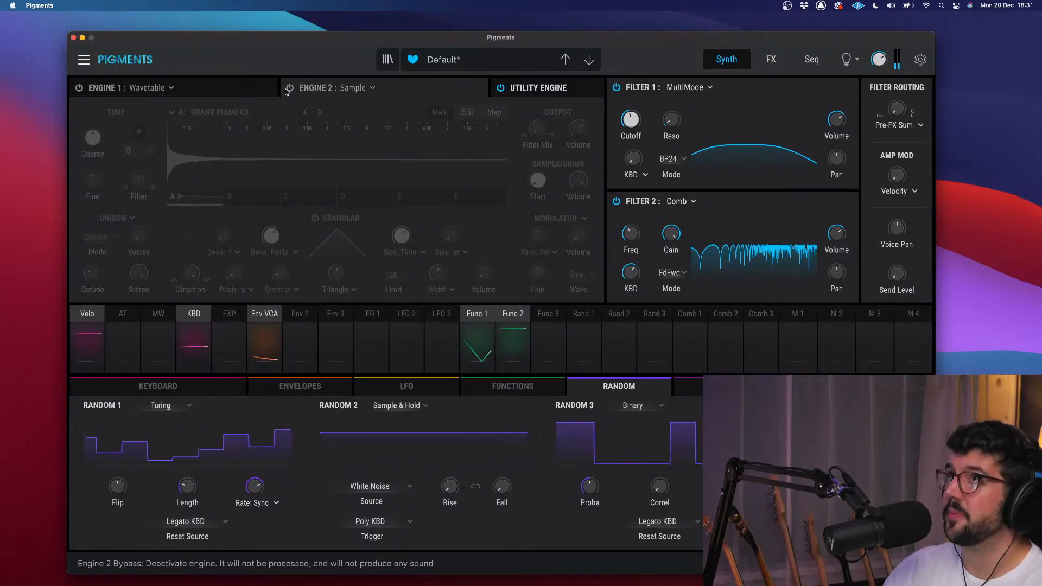
click(289, 88)
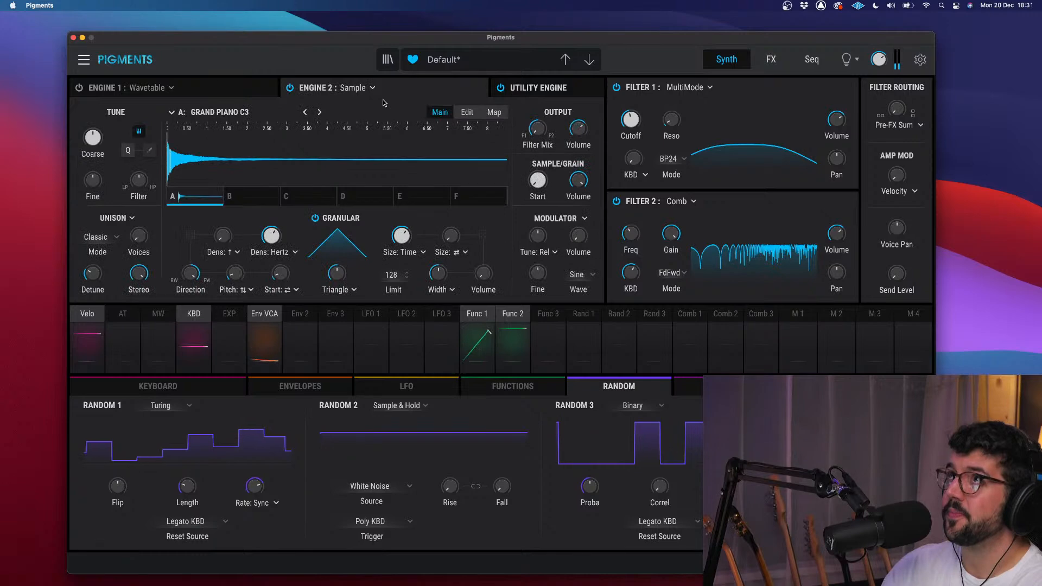
- Load the Crystaline sample from the Pigments 3.5 category into Engine 2's slot A
click(260, 112)
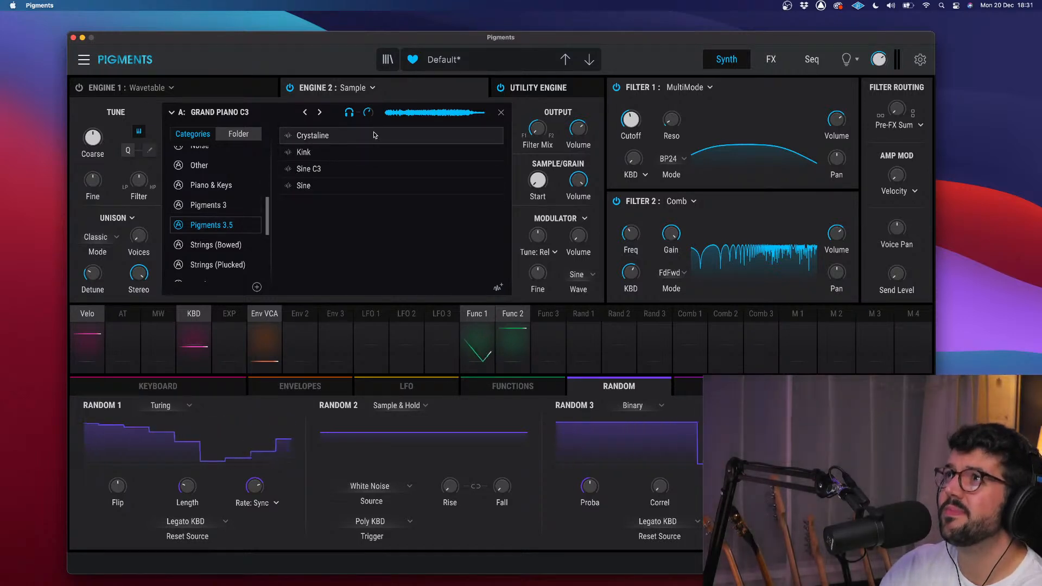
double_click(346, 140)
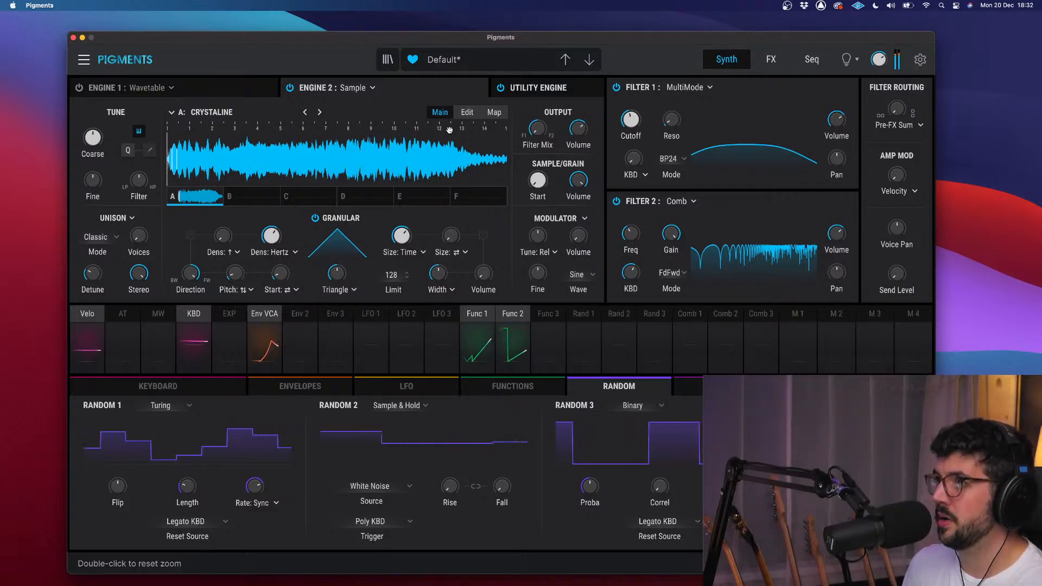
- Shorten the glide time in the keyboard play settings
click(147, 386)
mouse_move(517, 439)
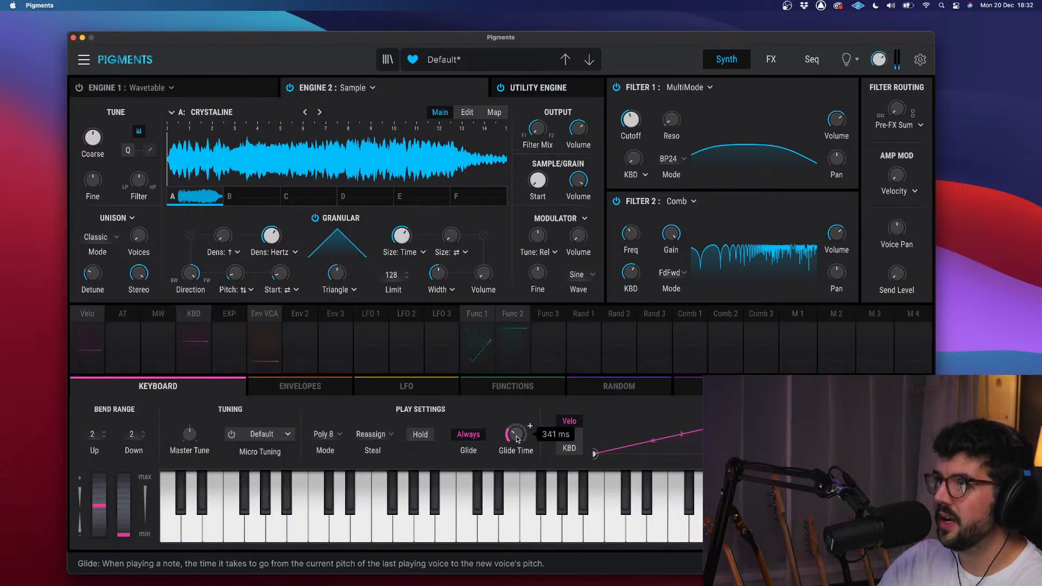
drag(517, 439, 520, 438)
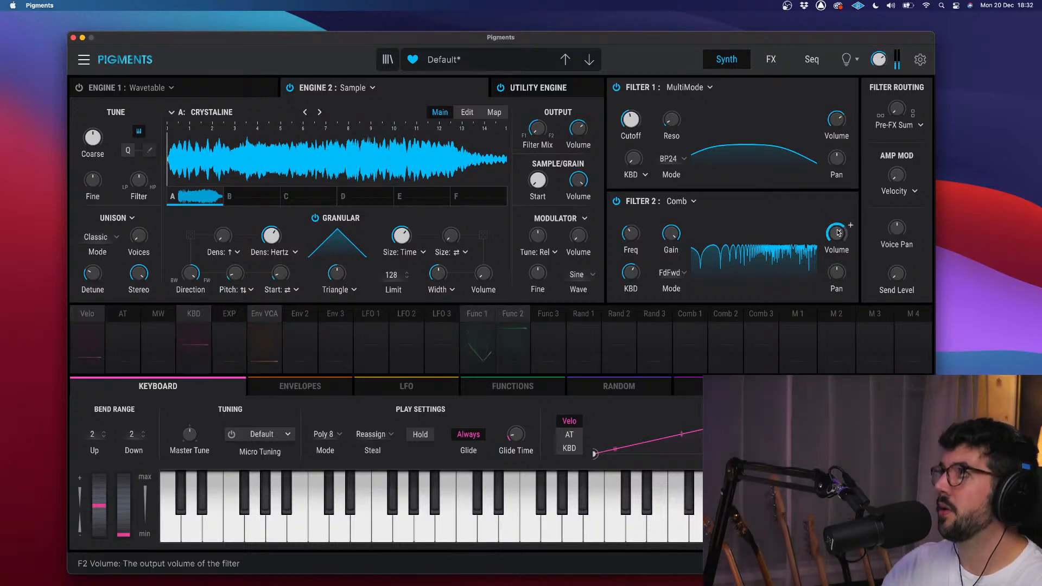
- Lower Filter 2's volume and move Engine 2's sample start position to about 3 seconds
mouse_move(836, 234)
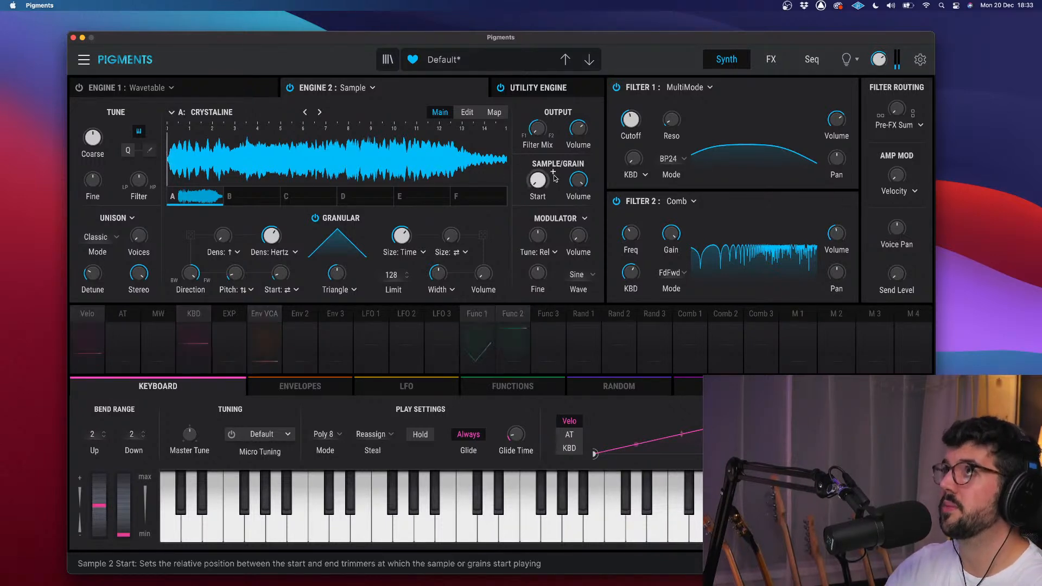
drag(555, 178, 553, 154)
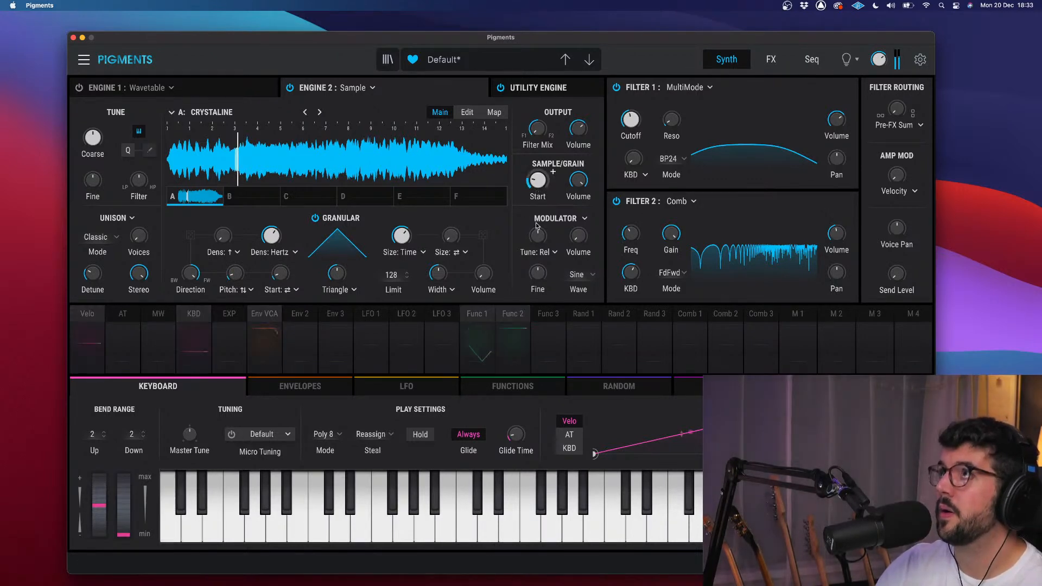
- Route the Func 3 modulator to Engine 2's sample Start position with a modulation amount of 1.00
click(546, 318)
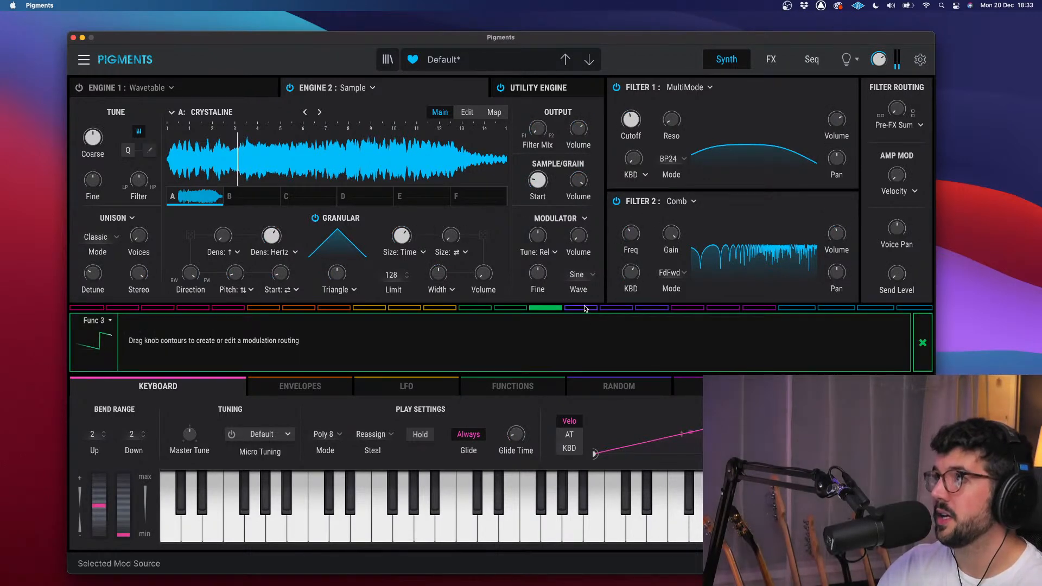
click(585, 309)
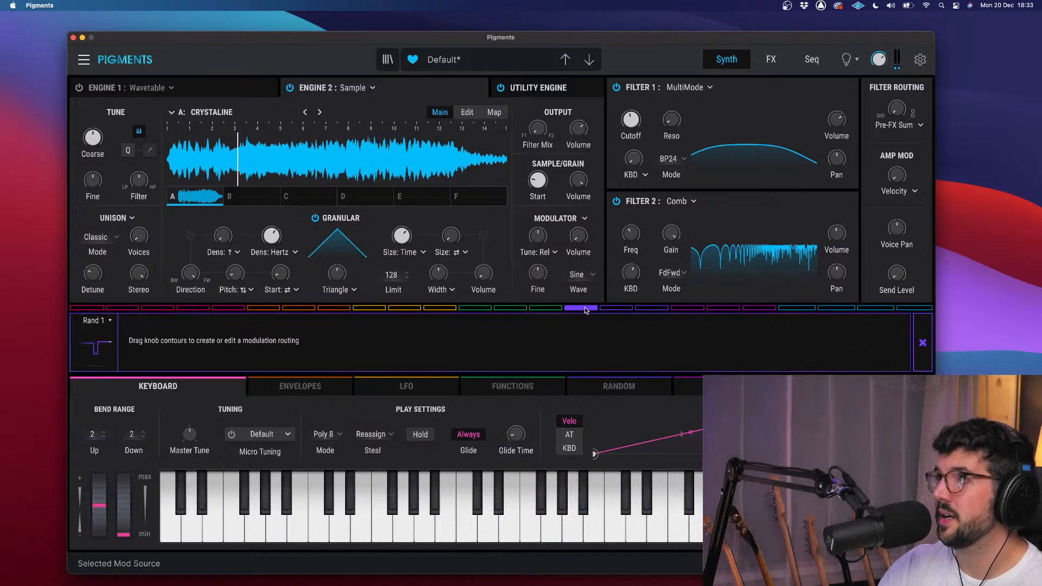
click(540, 308)
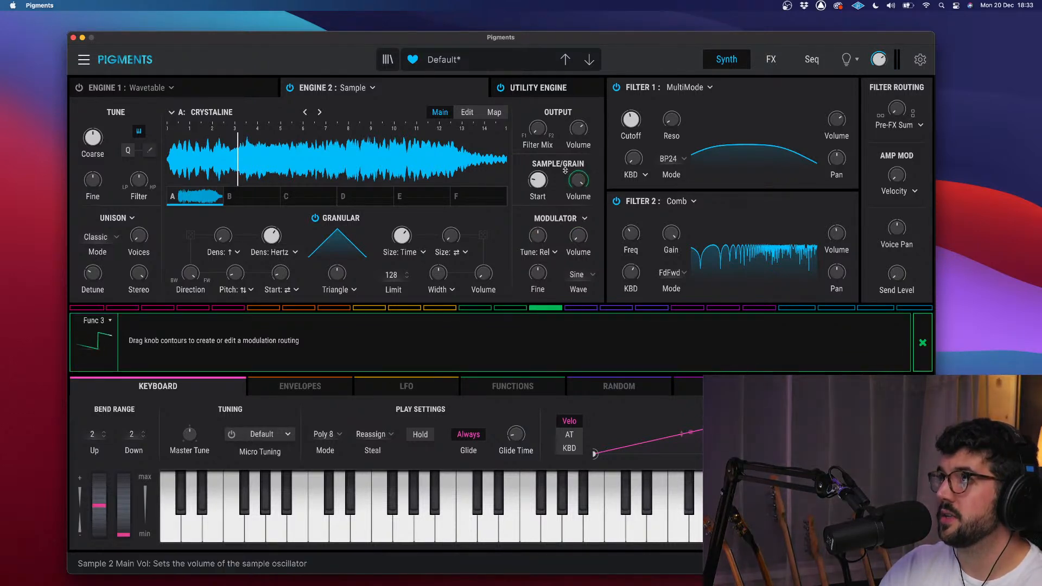
drag(545, 173, 545, 151)
double_click(538, 179)
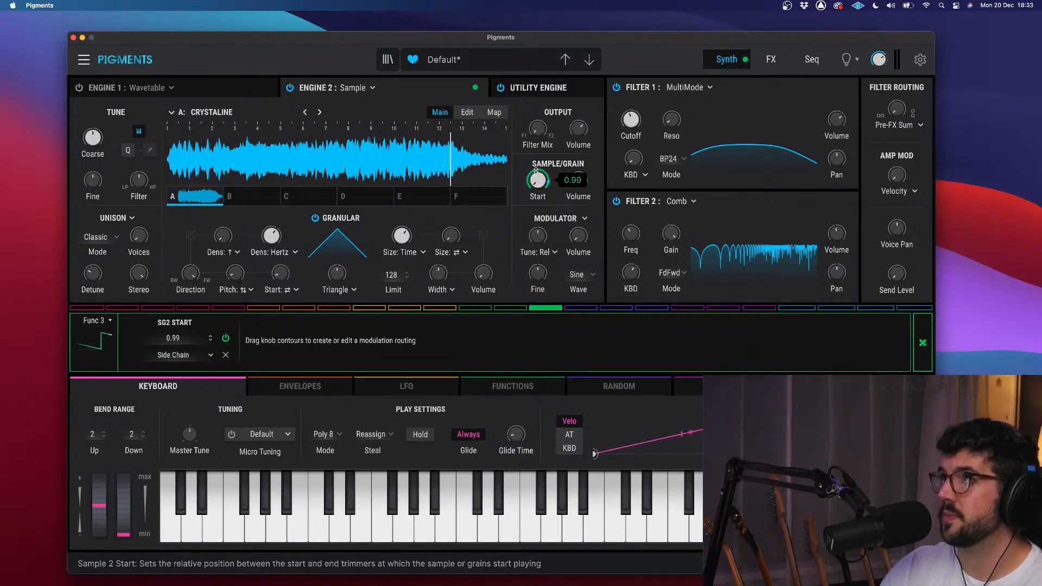
drag(537, 170, 537, 166)
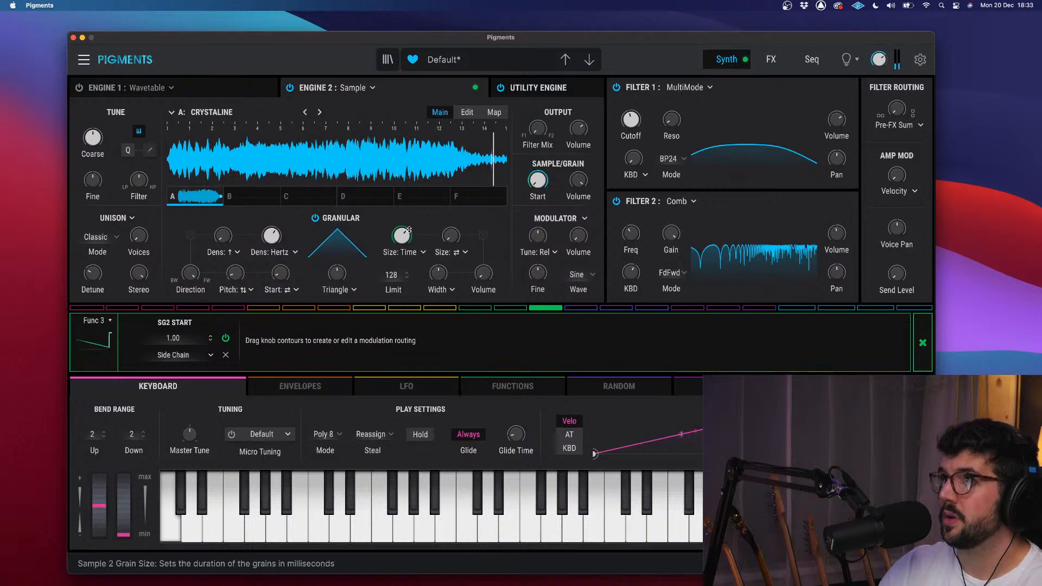
- Shorten the grain size of Engine 2 and adjust the output volume of the comb filter
mouse_move(408, 230)
mouse_down()
mouse_move(408, 214)
mouse_move(408, 242)
mouse_move(408, 229)
mouse_up()
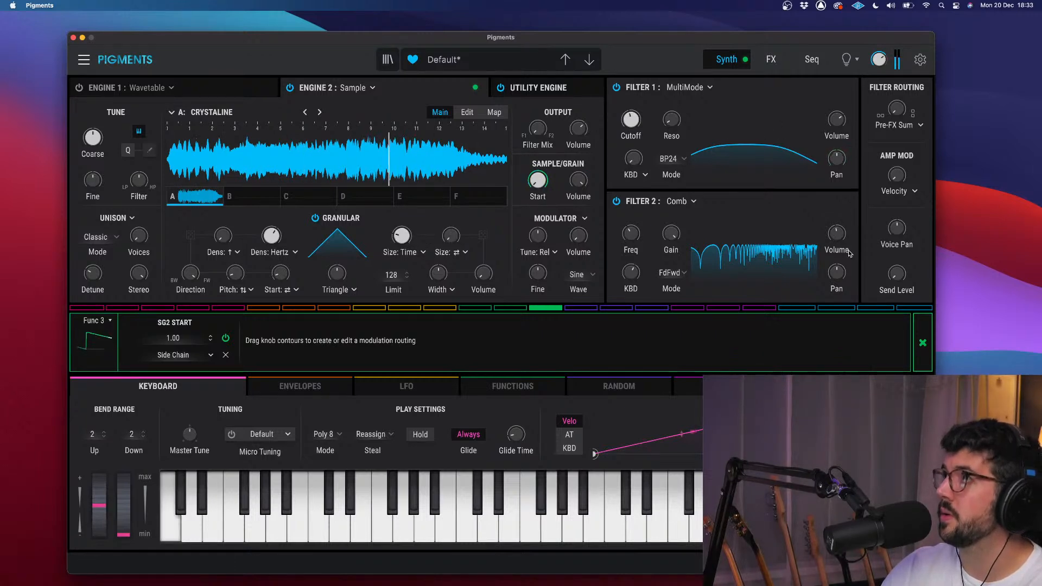
drag(839, 235, 839, 231)
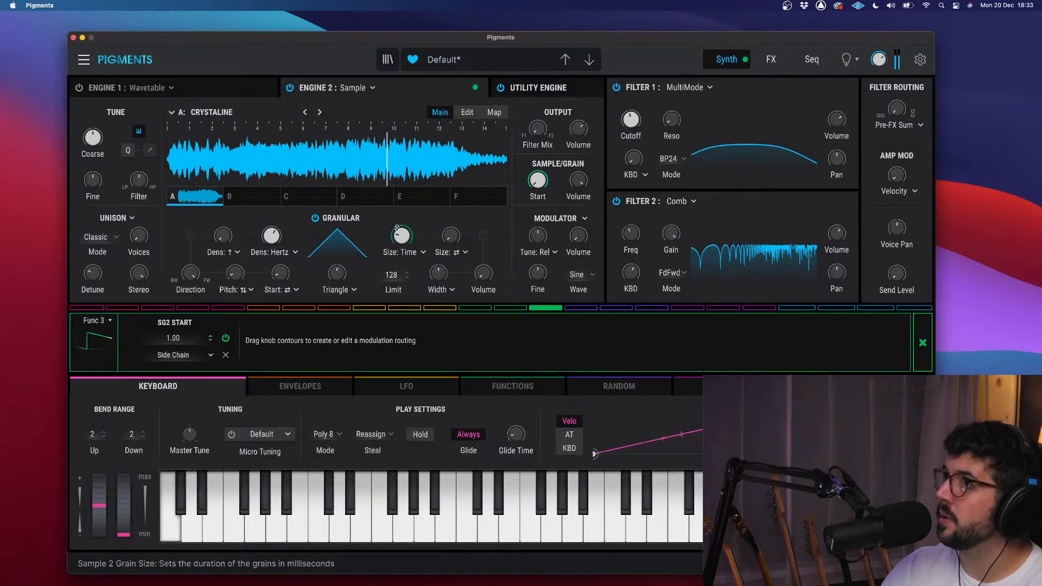
mouse_move(403, 236)
mouse_down()
mouse_move(402, 225)
mouse_move(404, 240)
mouse_up()
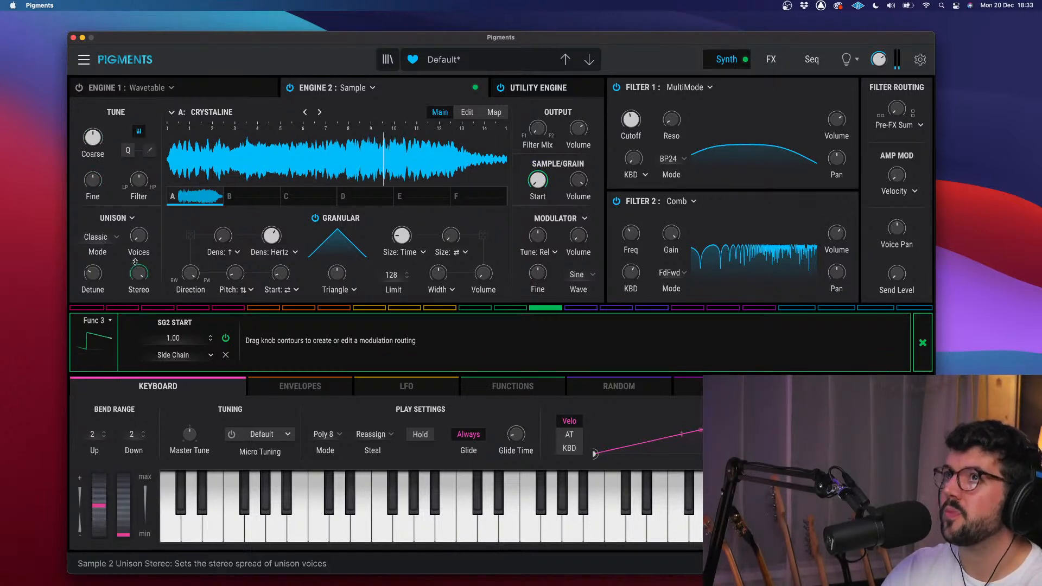
- Raise Engine 2's unison voices and its coarse tuning
drag(139, 237, 140, 230)
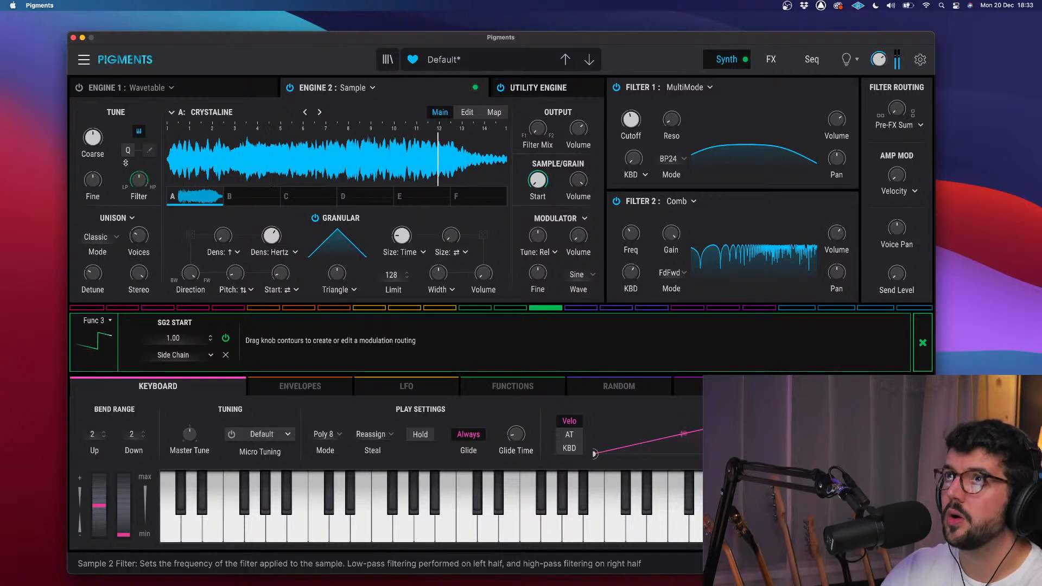
drag(93, 139, 94, 127)
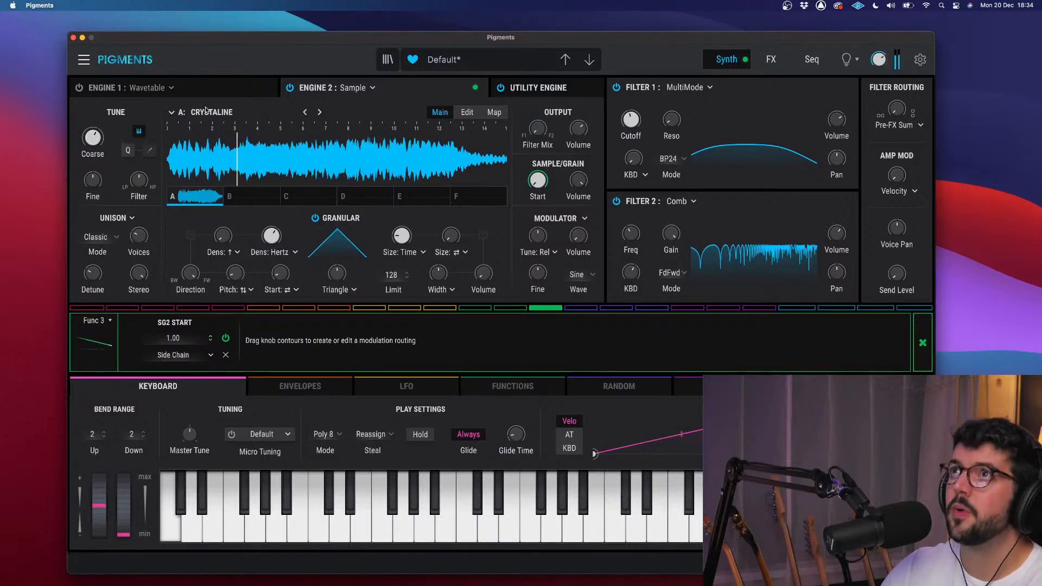
- Turn on the Engine 1 wavetable oscillator
click(204, 90)
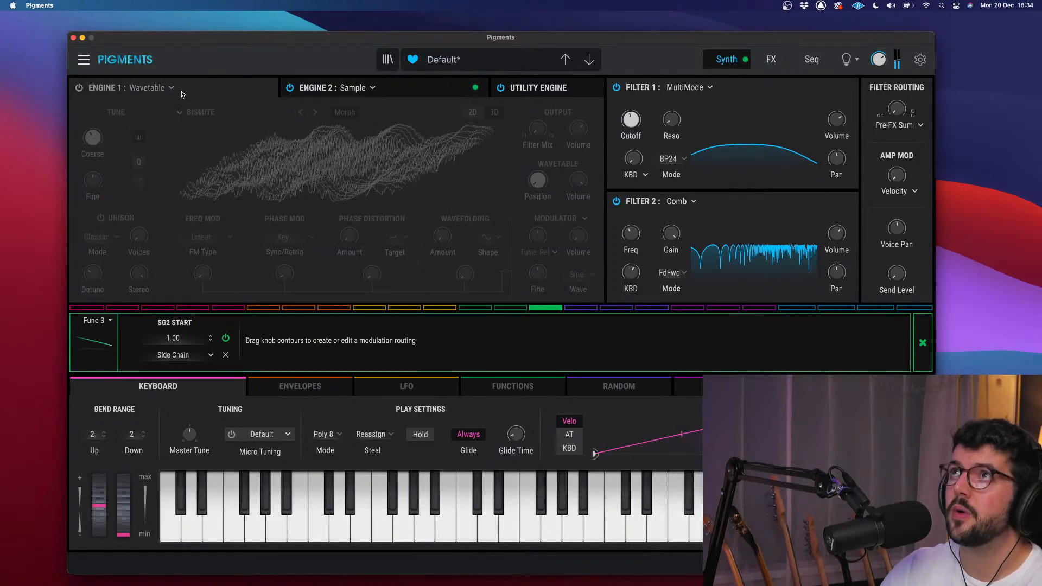
click(78, 88)
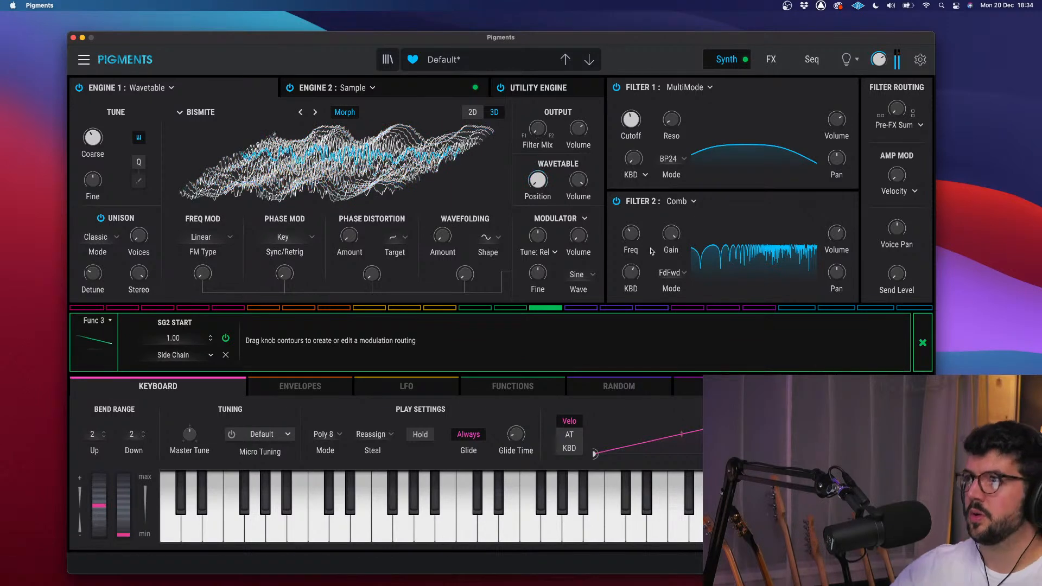
- Set the keyboard glide time to 150 ms and the comb filter's output volume to -5.02 dB
mouse_move(522, 440)
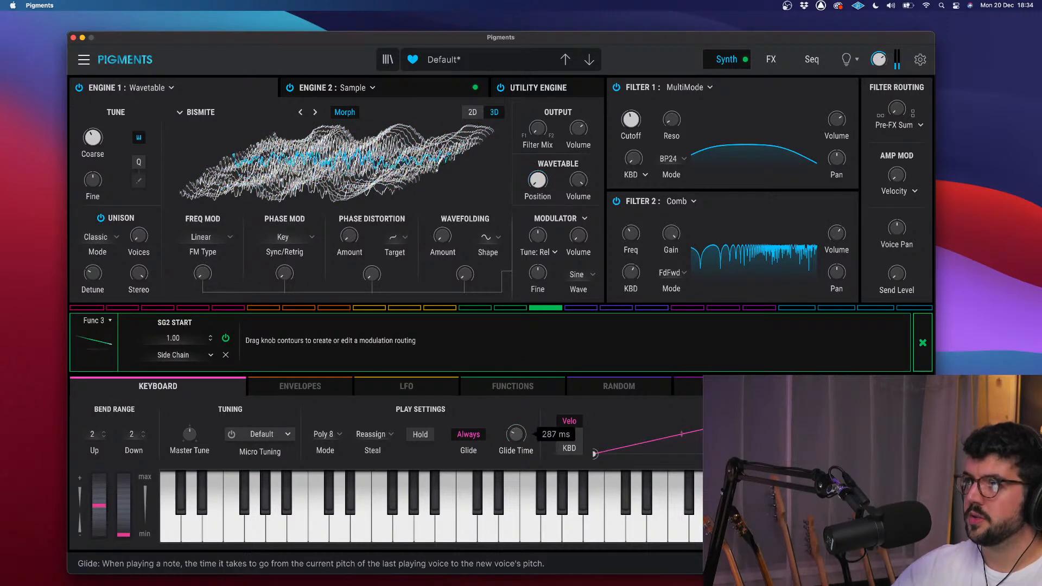
drag(516, 434, 522, 440)
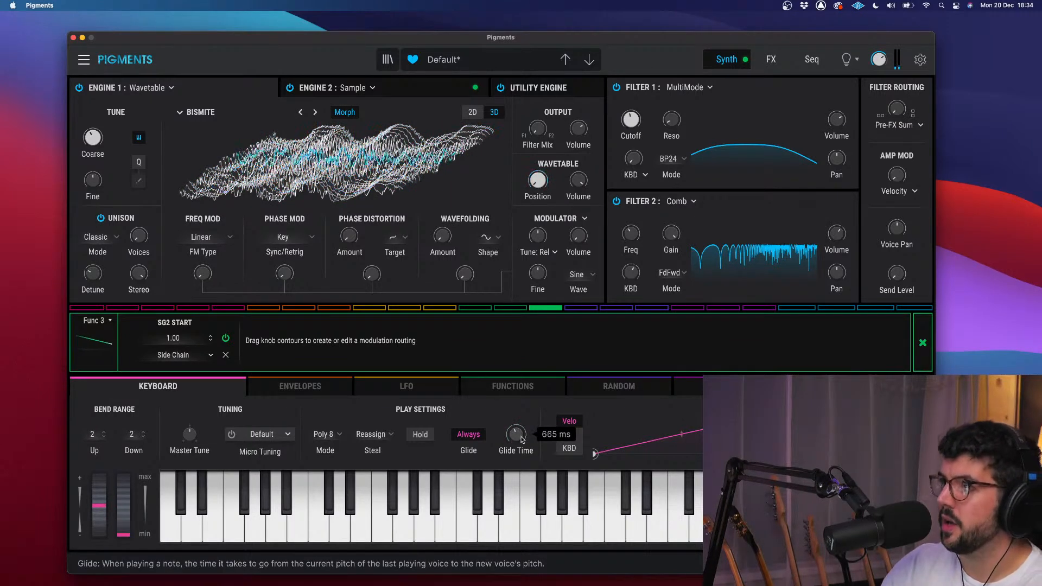
click(924, 350)
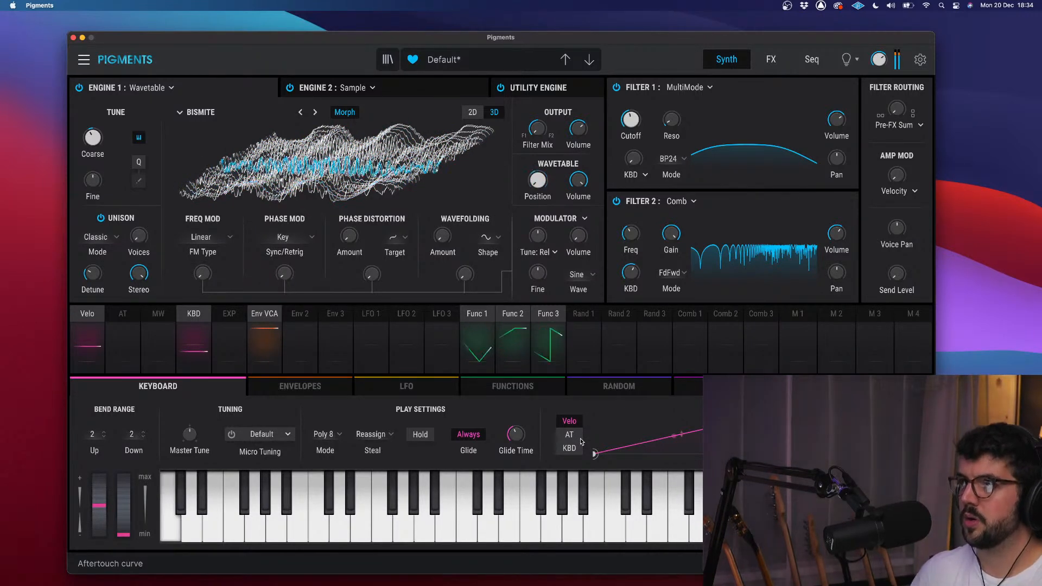
mouse_move(531, 425)
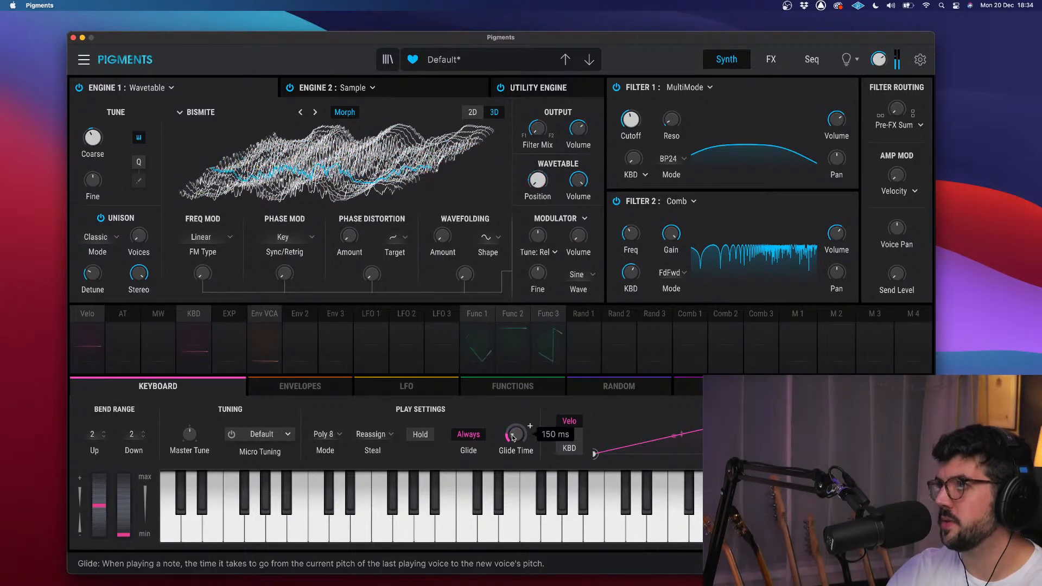
mouse_move(838, 235)
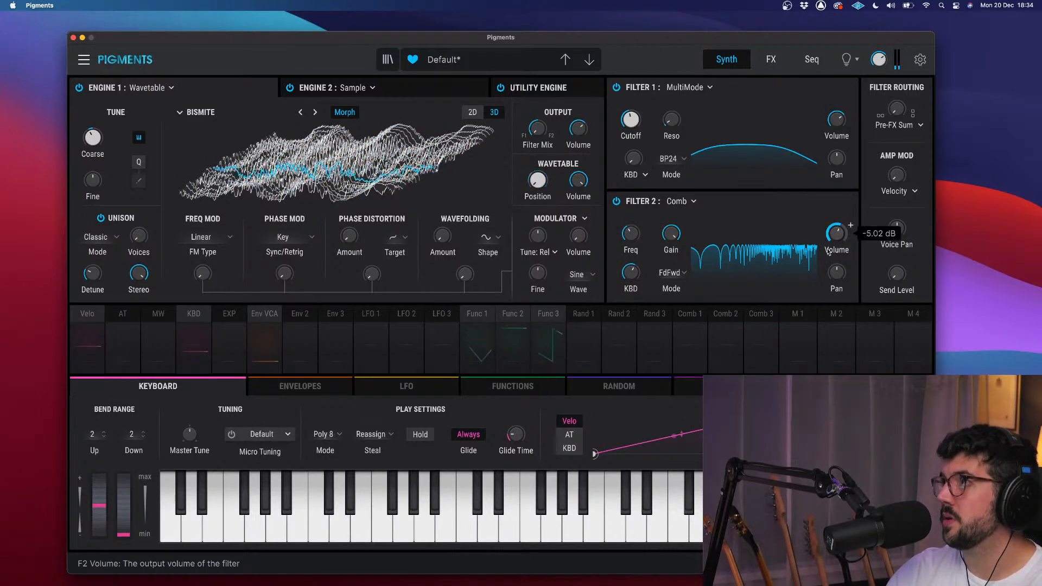
- Make Engine 2 the cross-modulation source of Engine 1 and lower Engine 2's output volume to -70.0 dB
click(584, 218)
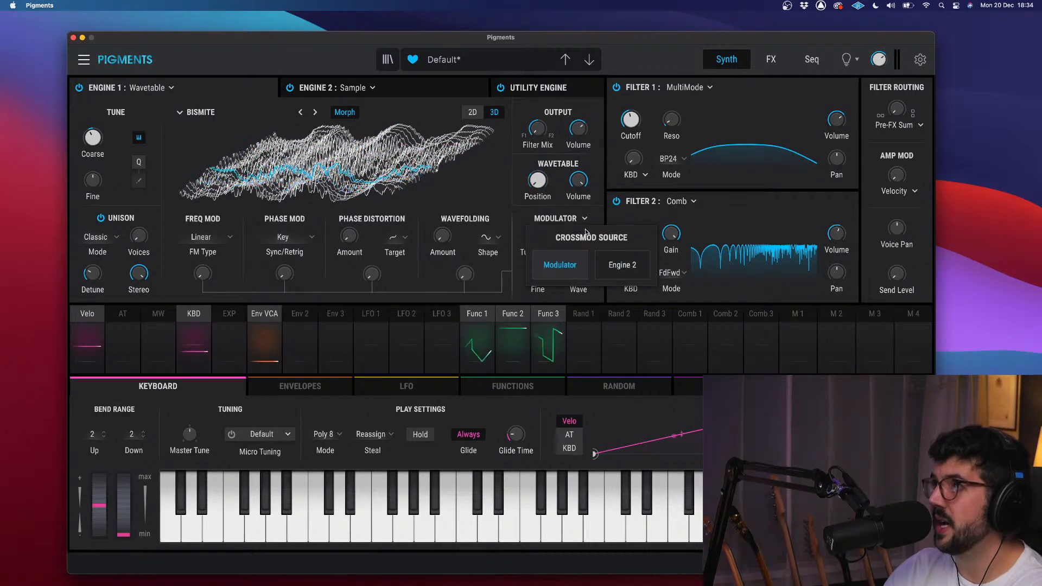
click(623, 264)
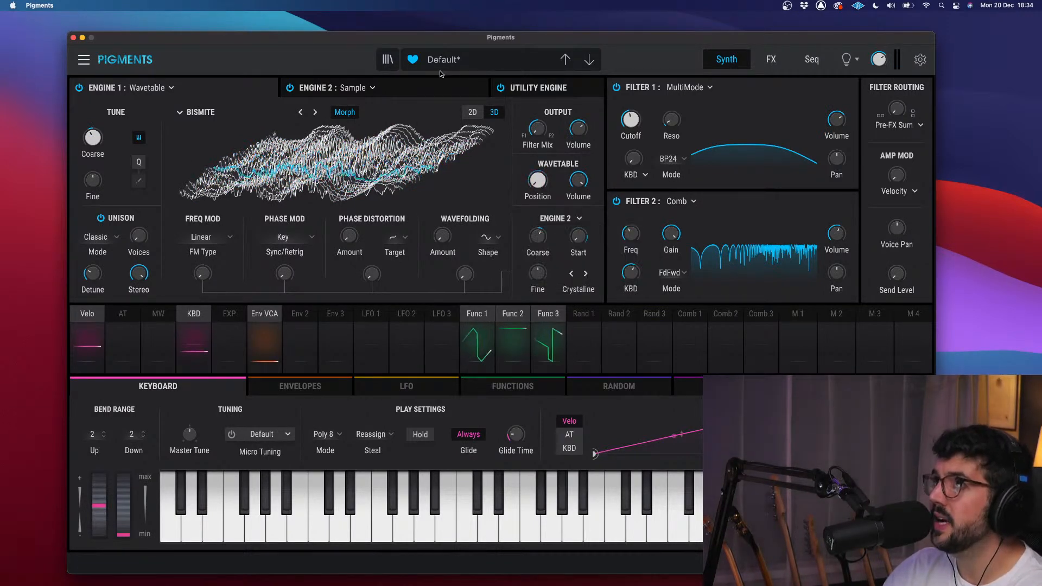
click(446, 88)
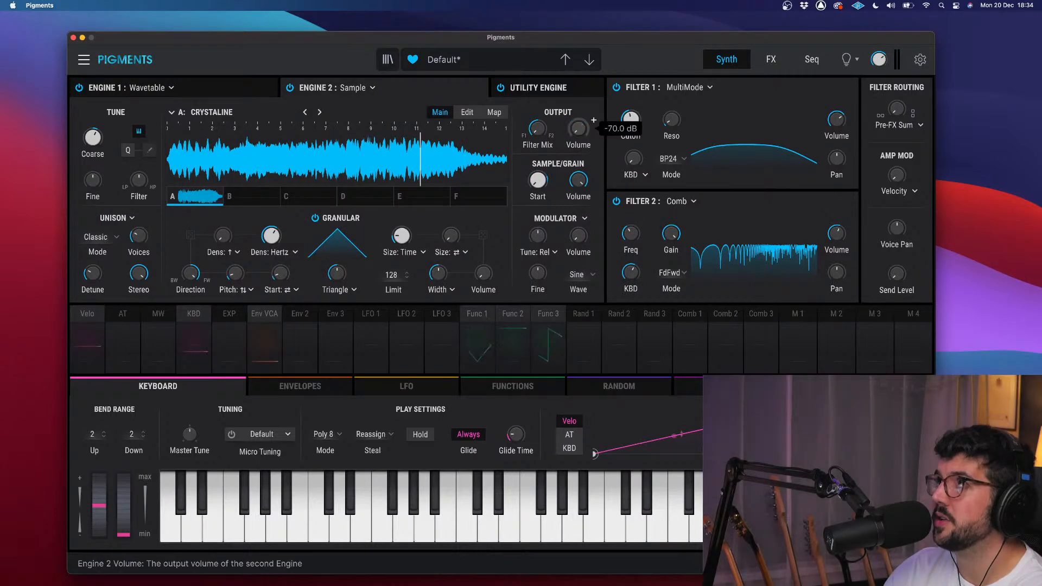
click(244, 92)
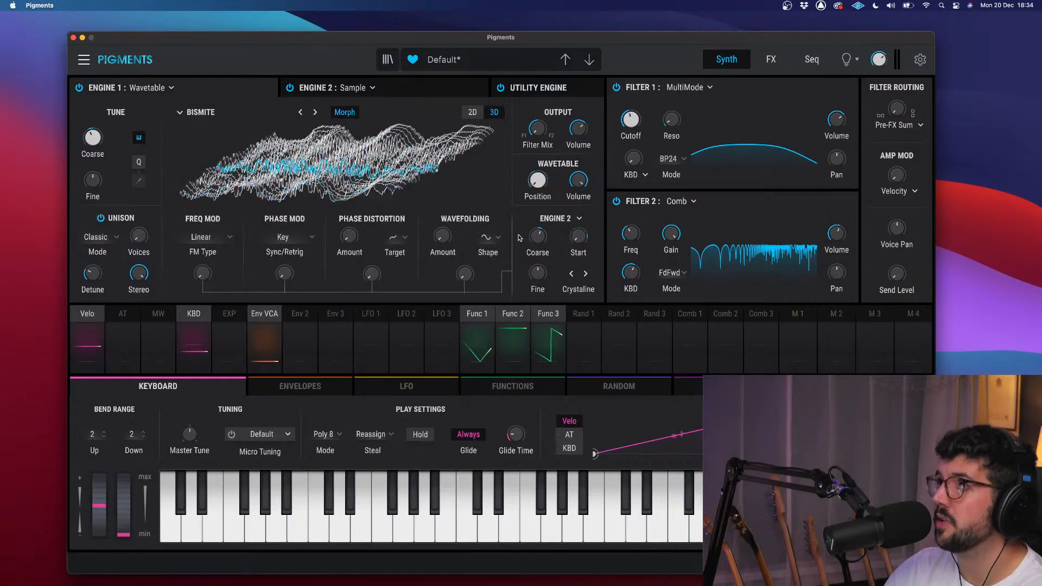
- Try out wavefolding modulation from Engine 2 on Engine 1 and raise Engine 2's coarse tuning
mouse_move(581, 230)
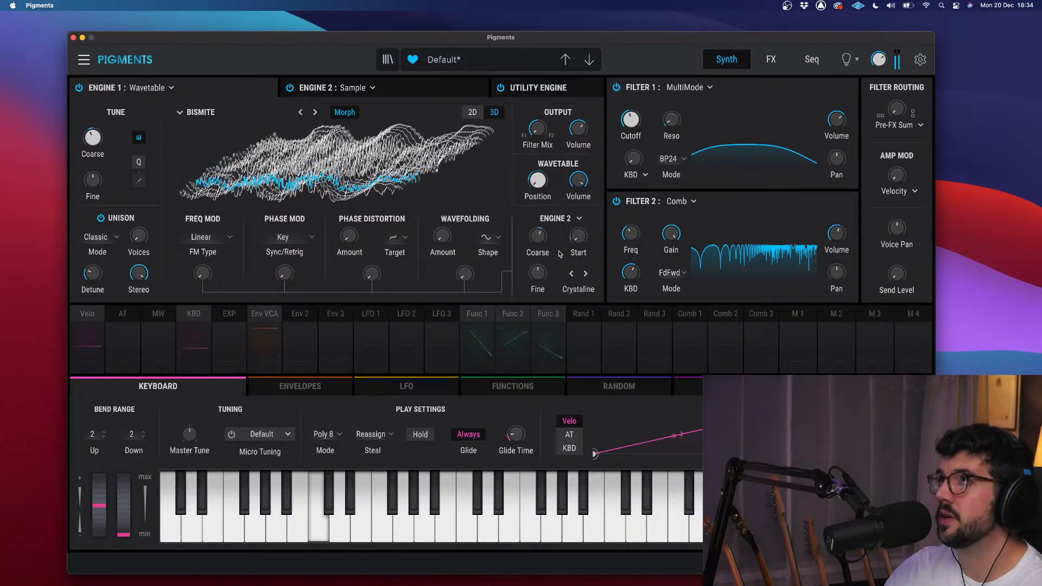
click(554, 308)
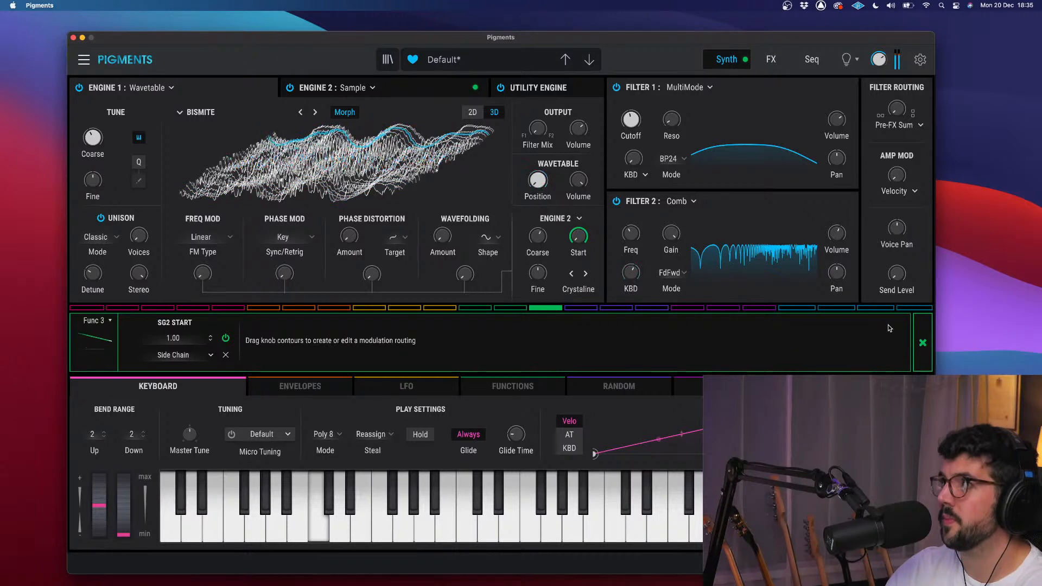
click(922, 343)
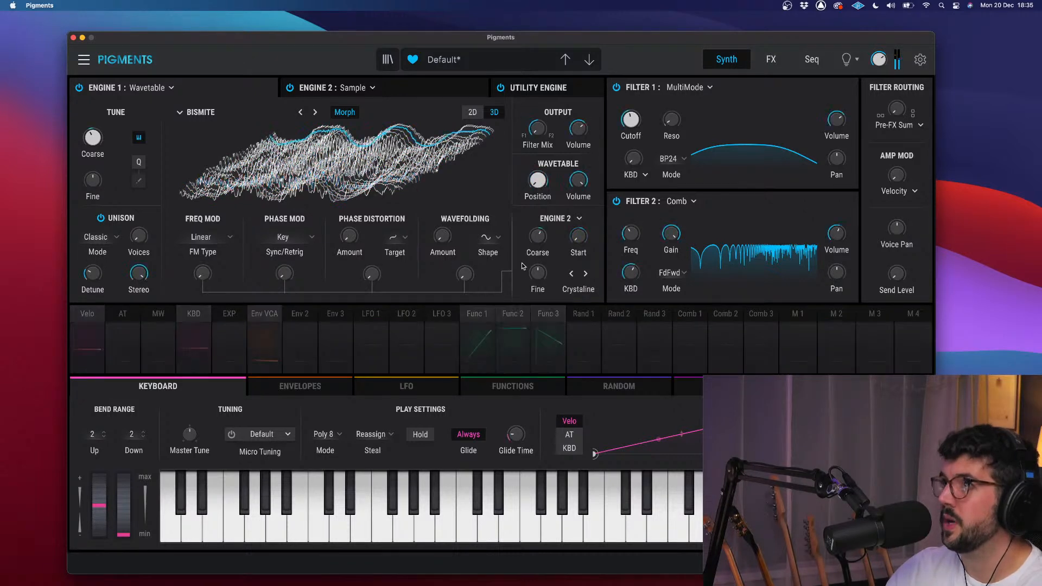
mouse_move(464, 273)
mouse_down()
mouse_move(464, 238)
mouse_move(464, 253)
mouse_up()
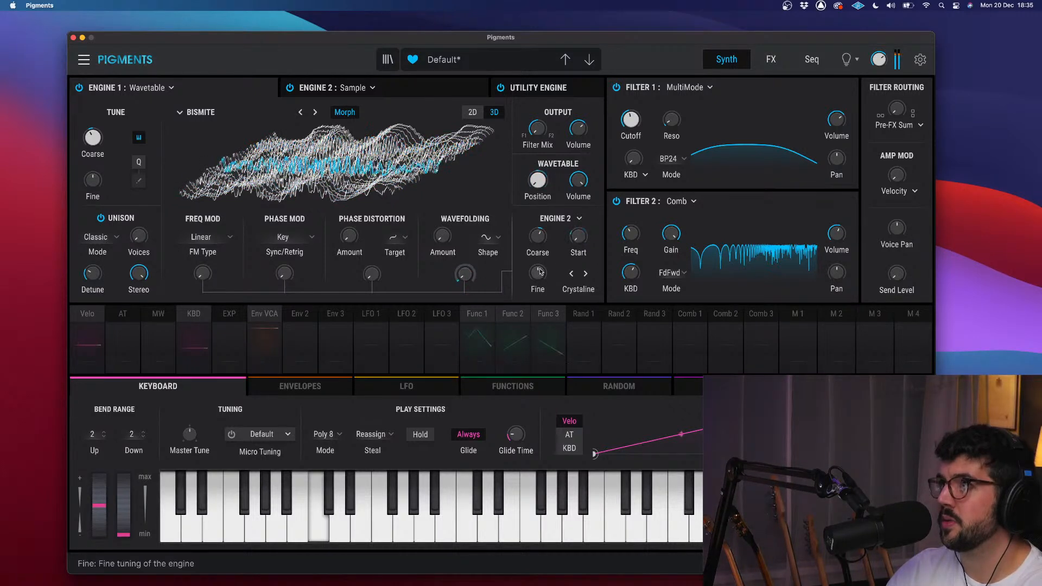
drag(538, 235, 537, 218)
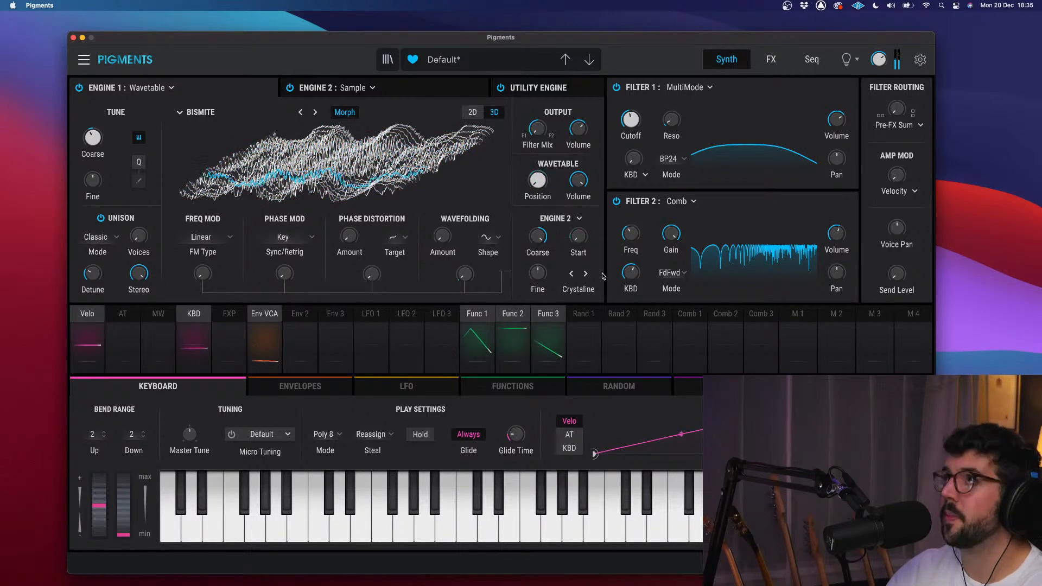
- Remove the Func 3 modulation routing from Engine 2's sample Start position
mouse_move(583, 240)
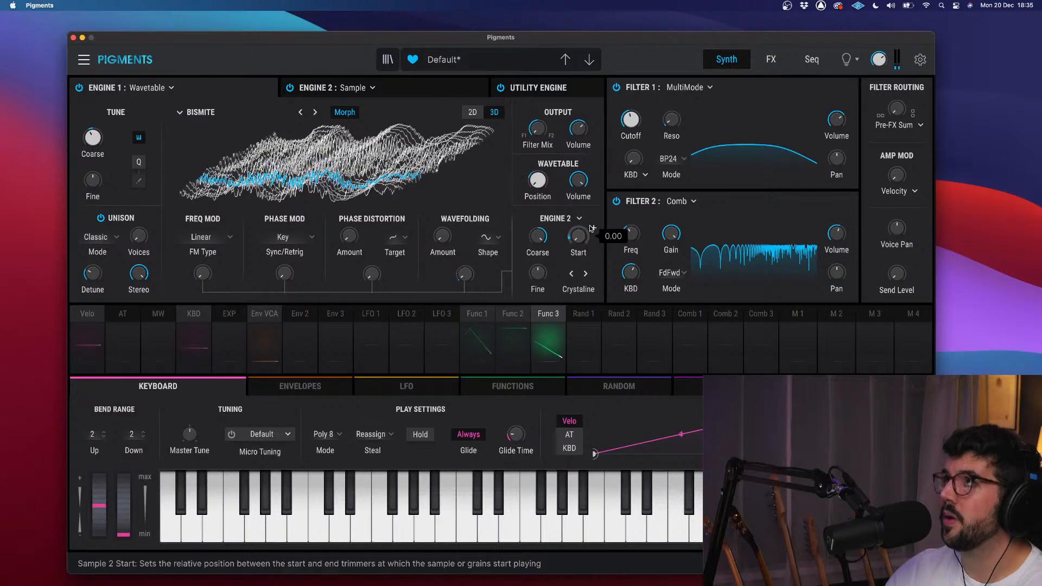
click(526, 313)
click(559, 309)
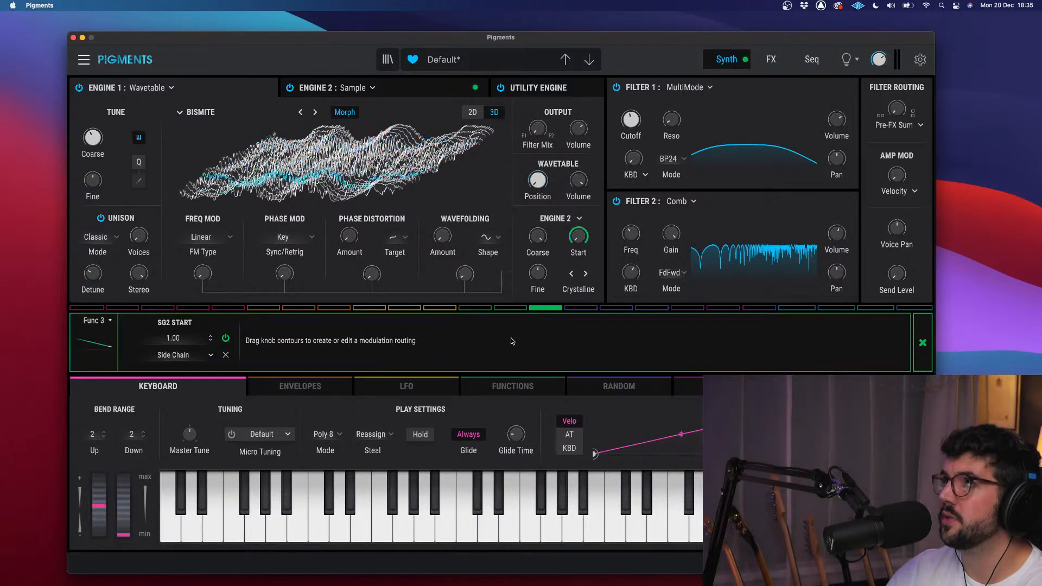
click(227, 354)
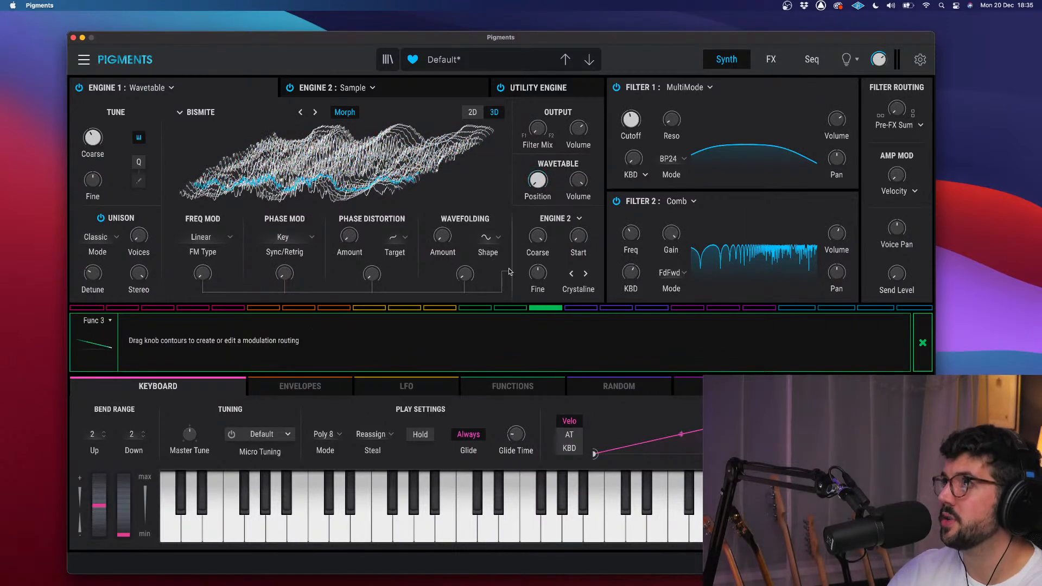
- Set Engine 1's wavefolding modulation amount to 0.848 and raise its phase distortion modulation amount
drag(578, 237, 578, 209)
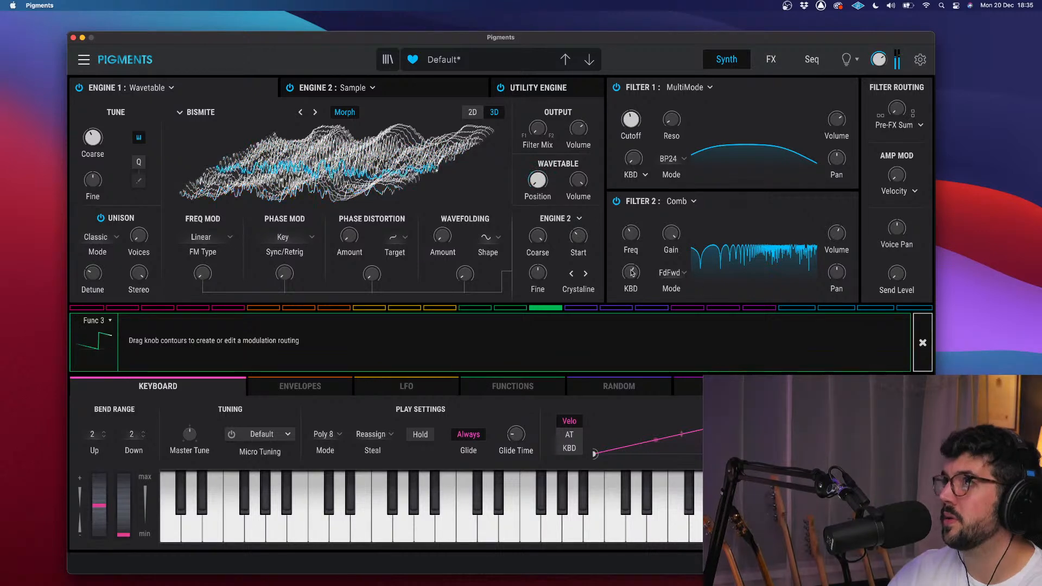
drag(465, 274, 466, 217)
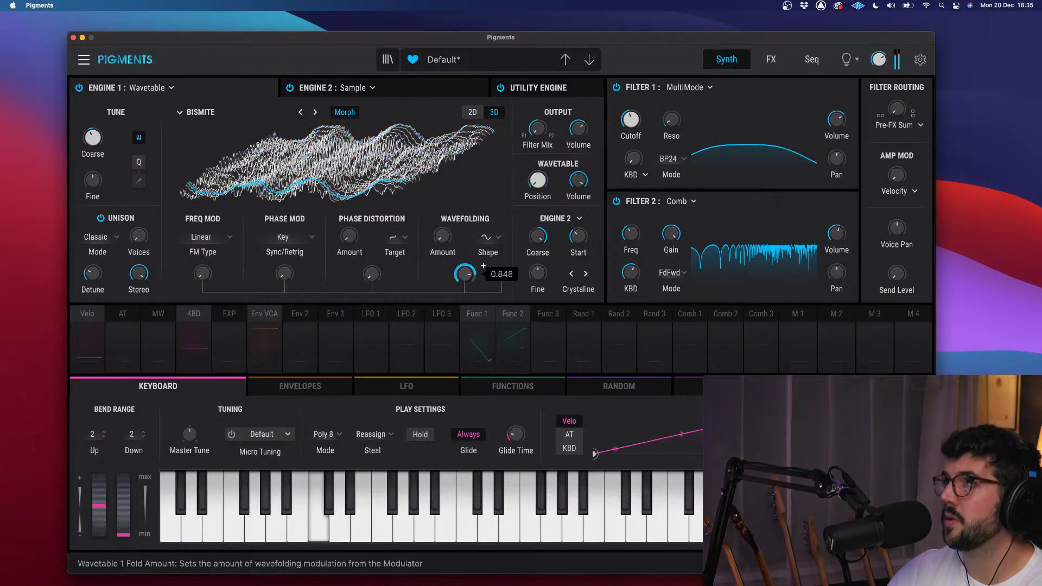
mouse_move(374, 272)
mouse_down()
mouse_move(375, 255)
mouse_move(390, 266)
mouse_move(368, 278)
mouse_up()
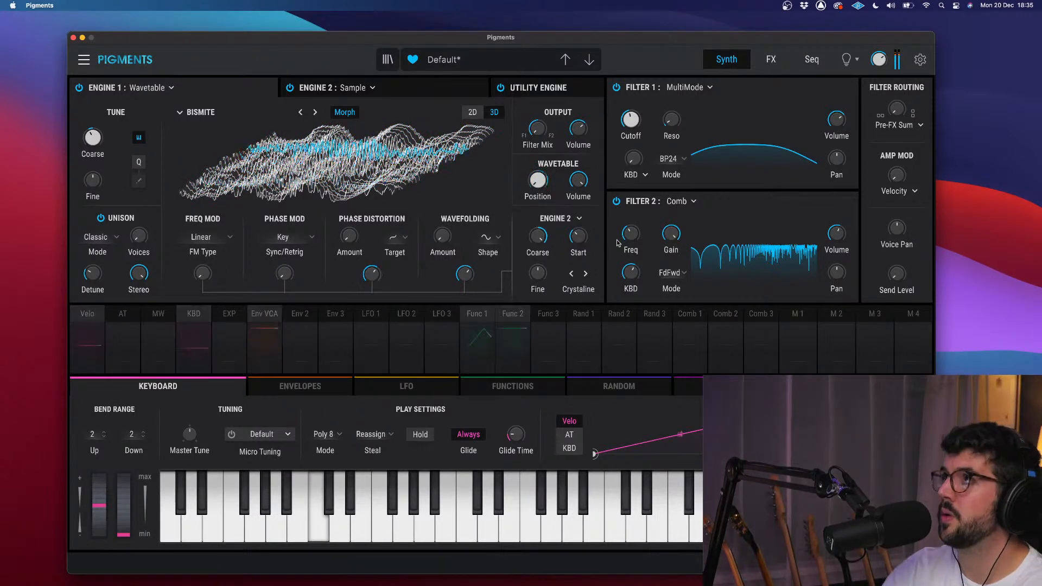
- Set Engine 2's sample Start position to 0.916 and switch off its granular mode
drag(576, 237, 576, 182)
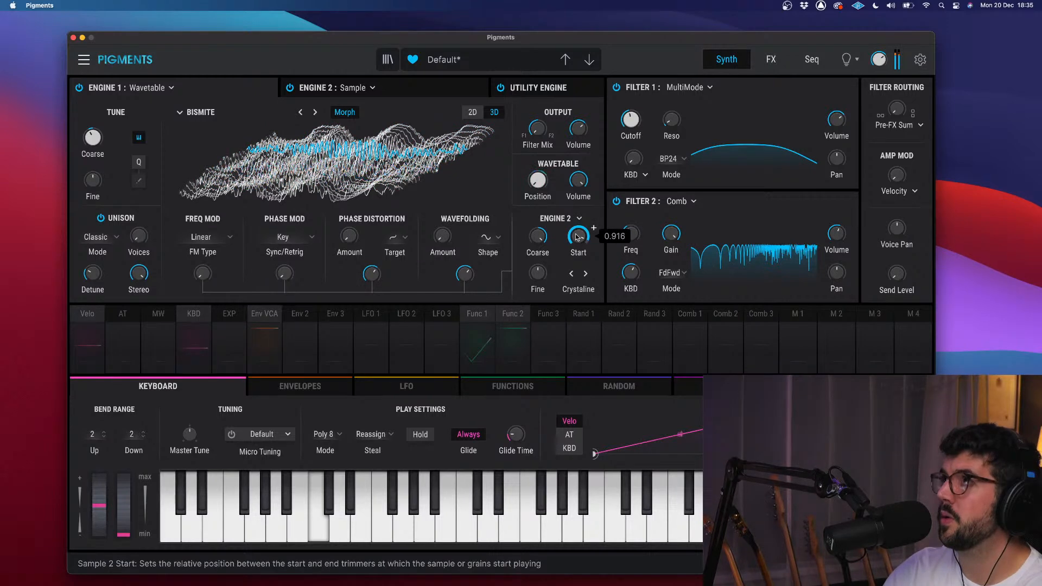
click(451, 89)
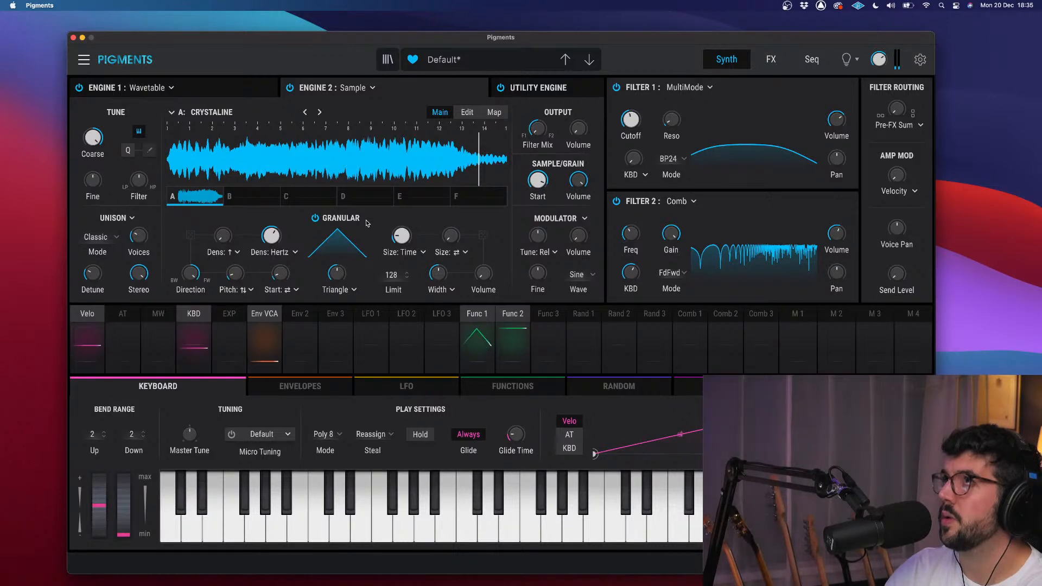
click(316, 218)
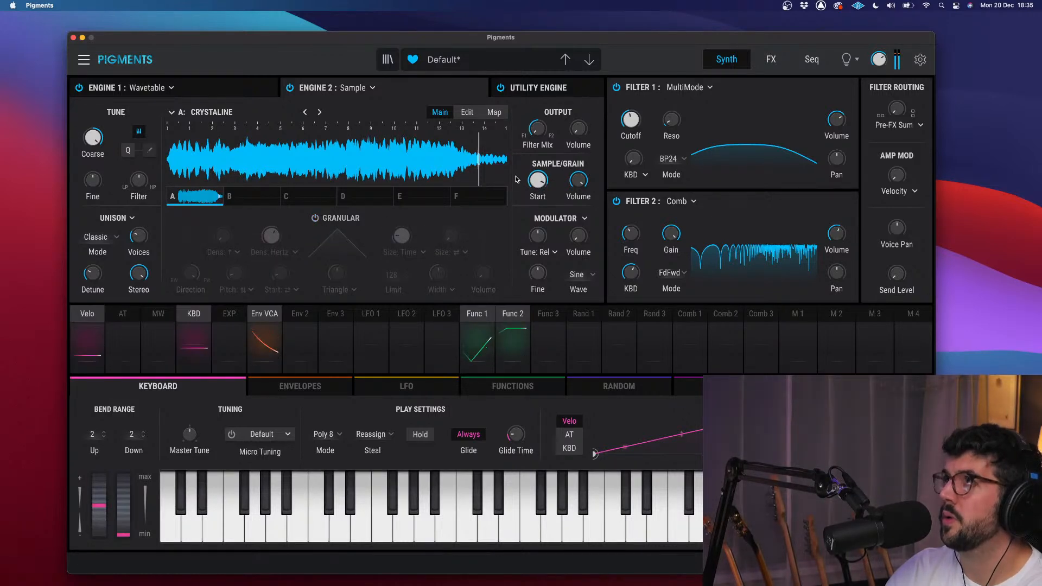
- Raise Engine 1's phase modulation amount from Engine 2 and try out frequency modulation from the same source
mouse_move(594, 120)
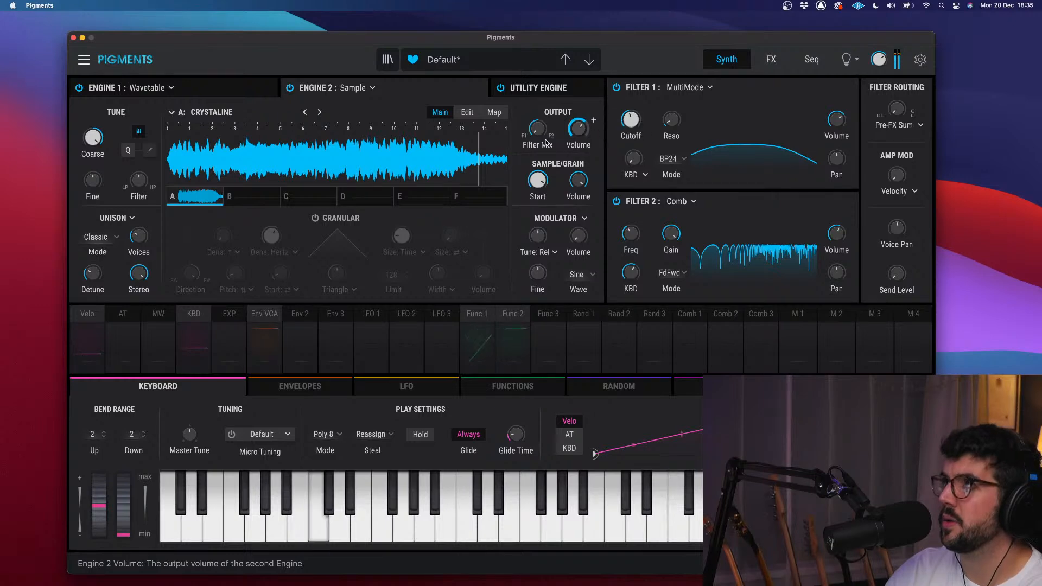
click(247, 90)
mouse_move(578, 244)
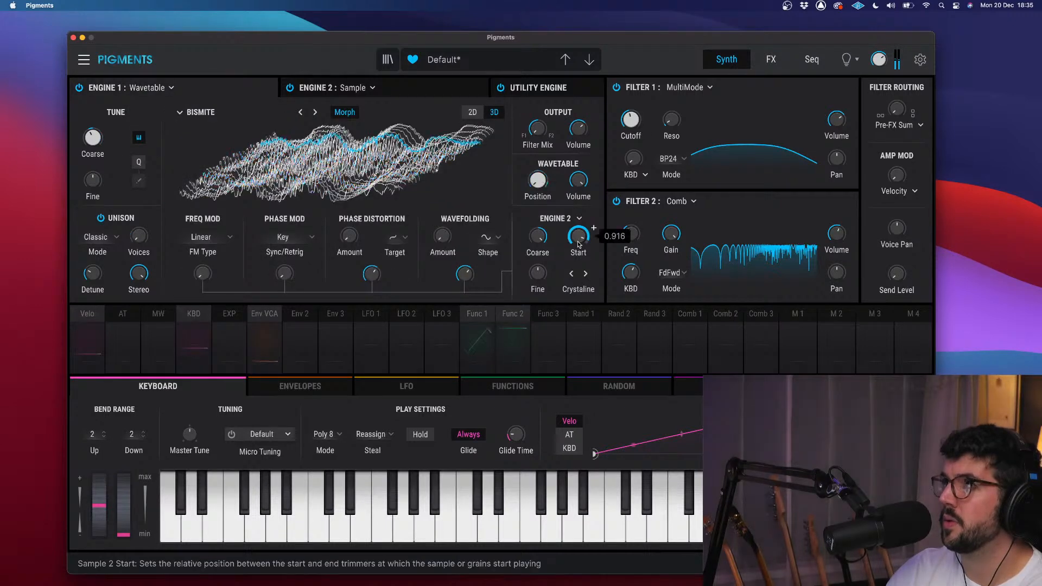
click(579, 219)
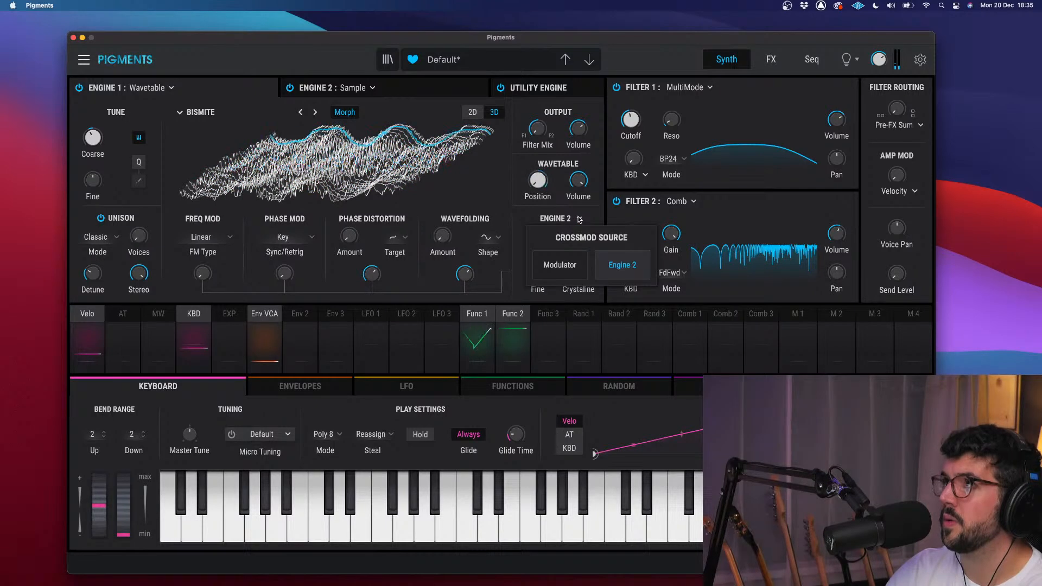
click(581, 218)
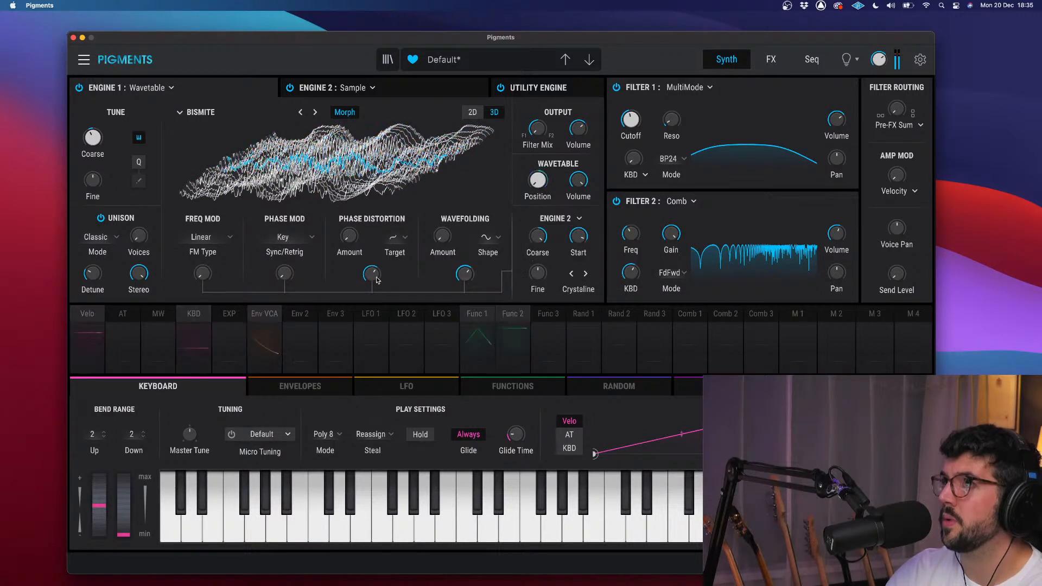
drag(294, 272, 295, 266)
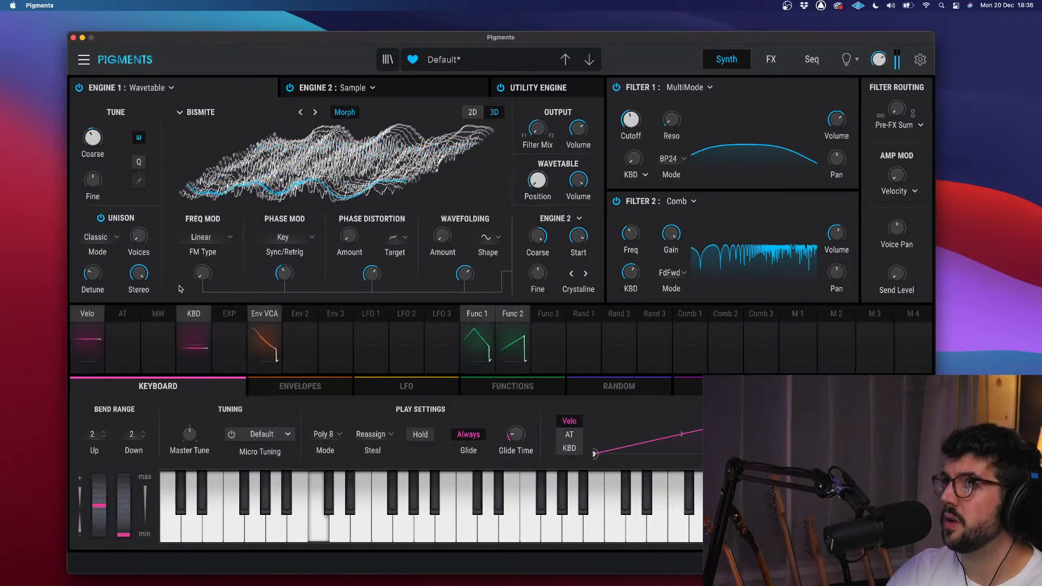
drag(202, 272, 218, 265)
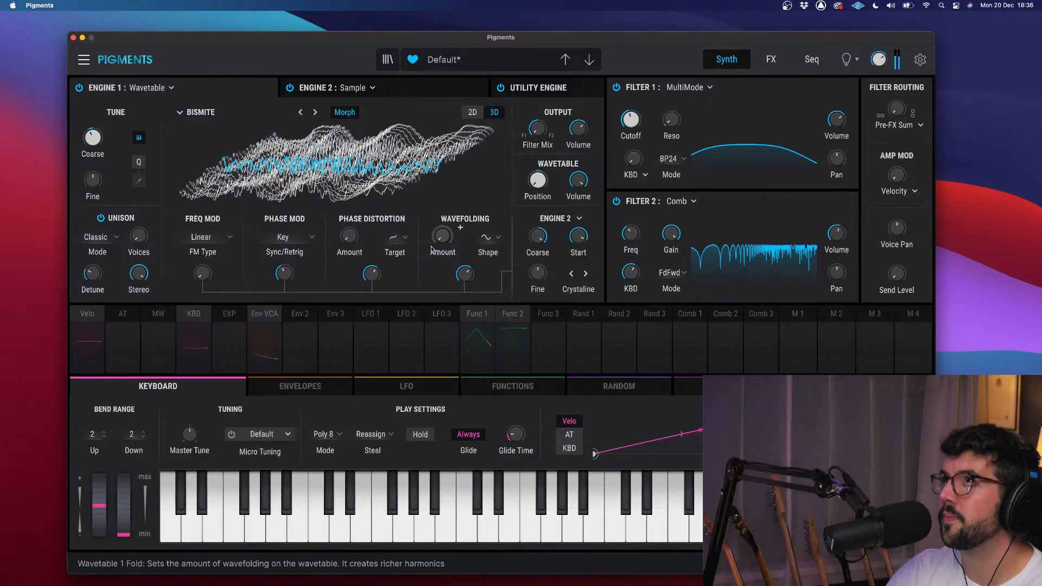
- Lower Engine 1's wavefolding modulation amount and switch the Engine 2 modulating sample to Sine C3
drag(464, 273, 483, 266)
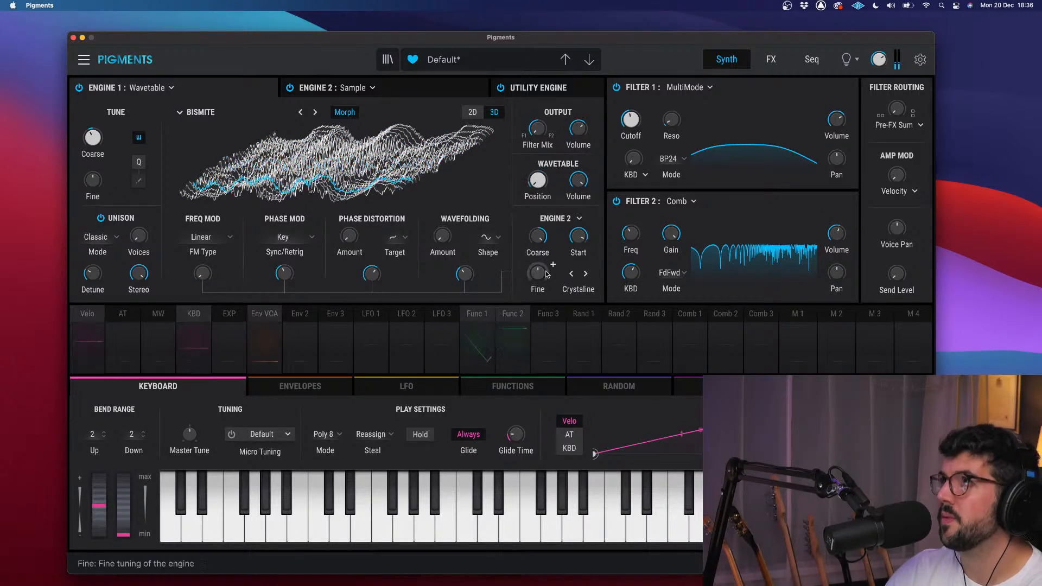
click(584, 274)
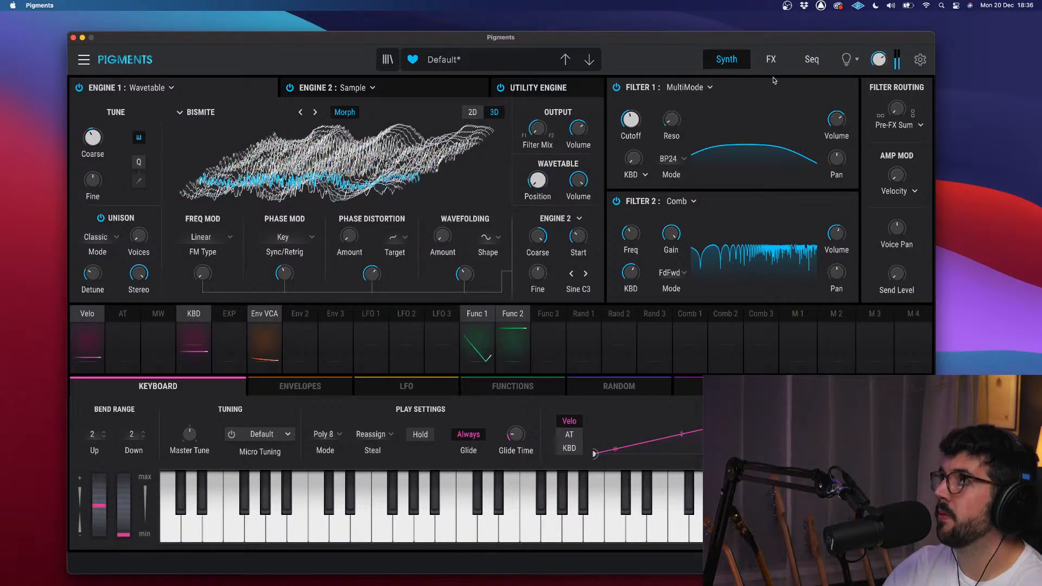
- Try out the step sequencer on the patch with its pitch transposed down
click(812, 61)
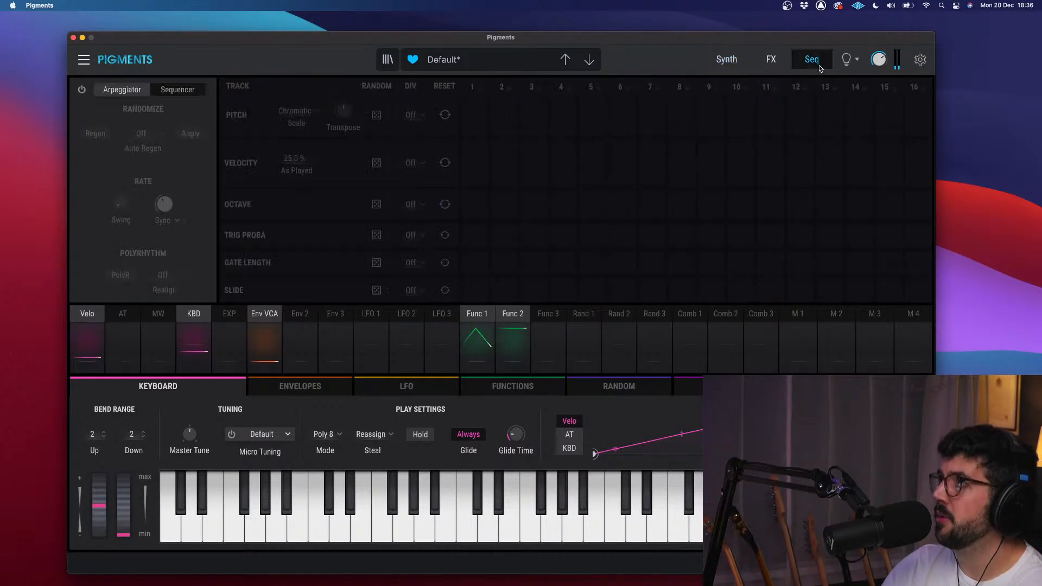
click(82, 91)
mouse_move(160, 209)
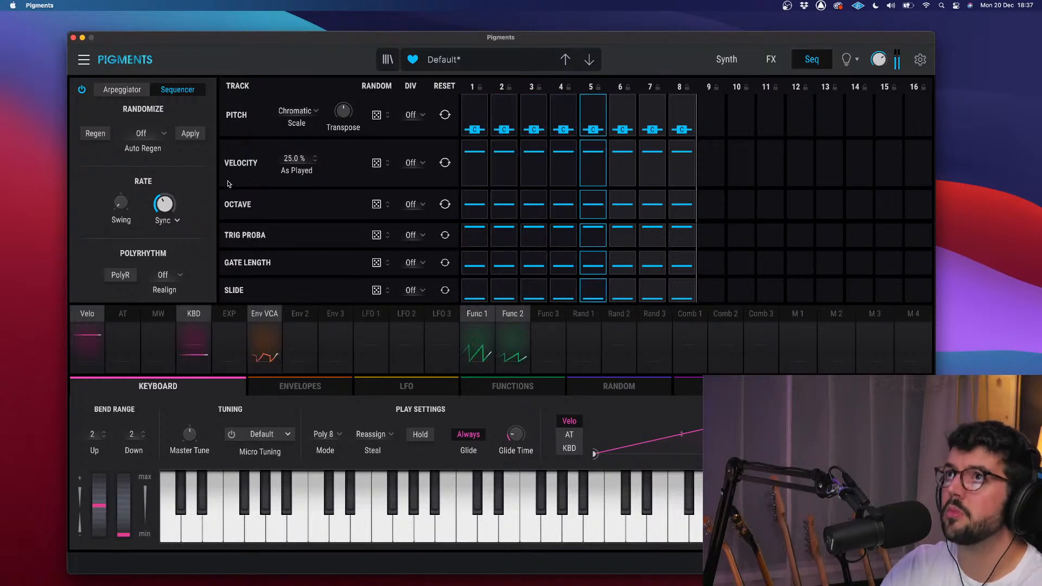
drag(344, 113, 344, 149)
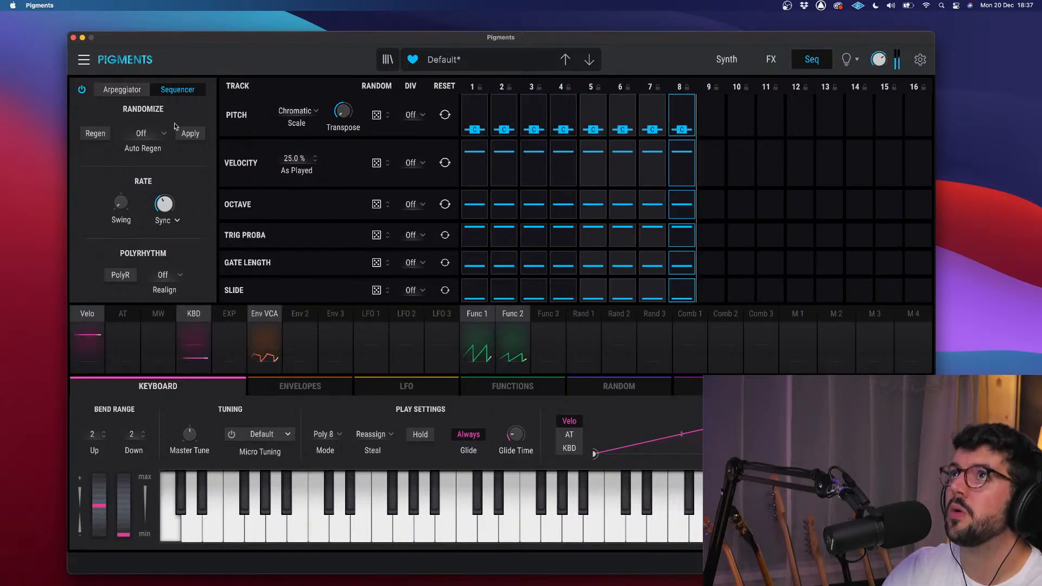
- Try out the arpeggiator with As Played velocity at 88.2 % and a lower rate, and switch it off
click(151, 94)
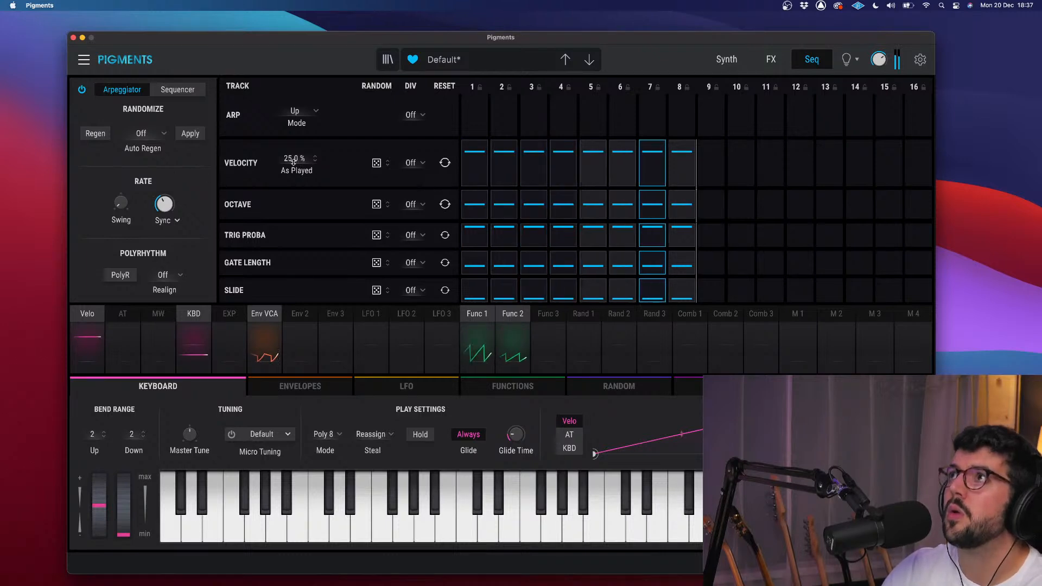
drag(293, 162, 294, 109)
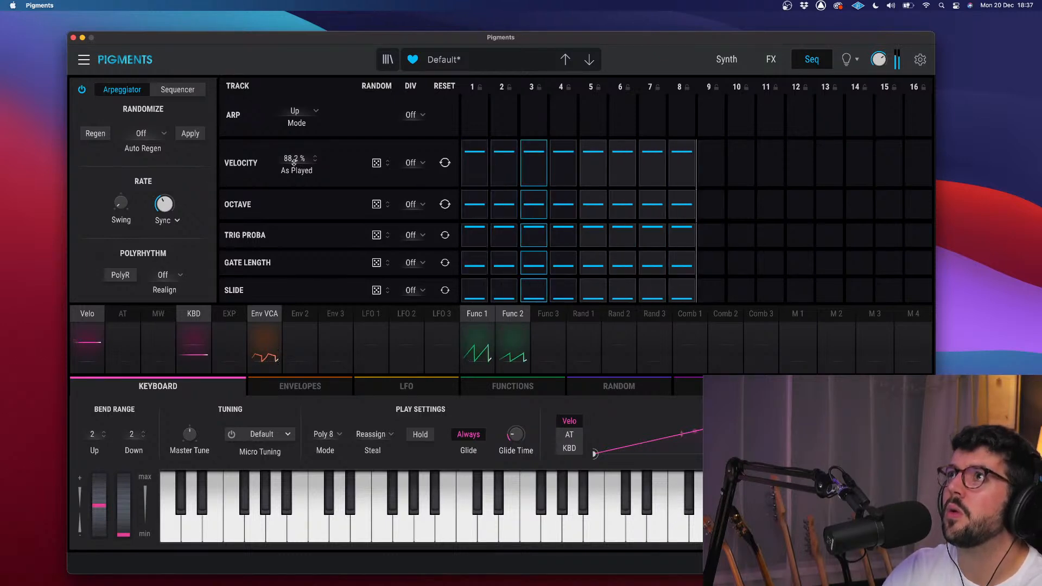
drag(166, 206, 166, 231)
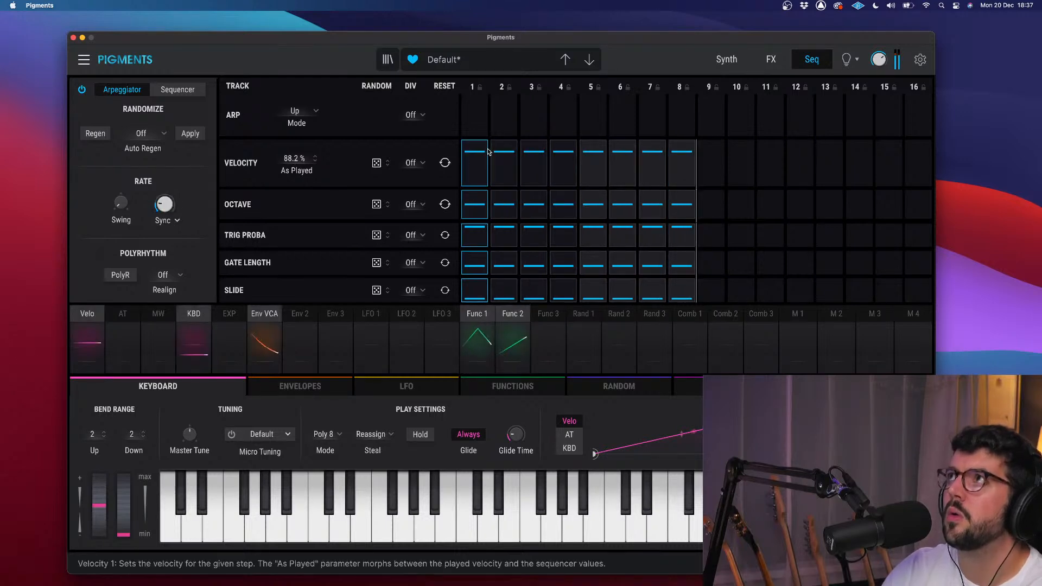
click(82, 90)
click(722, 59)
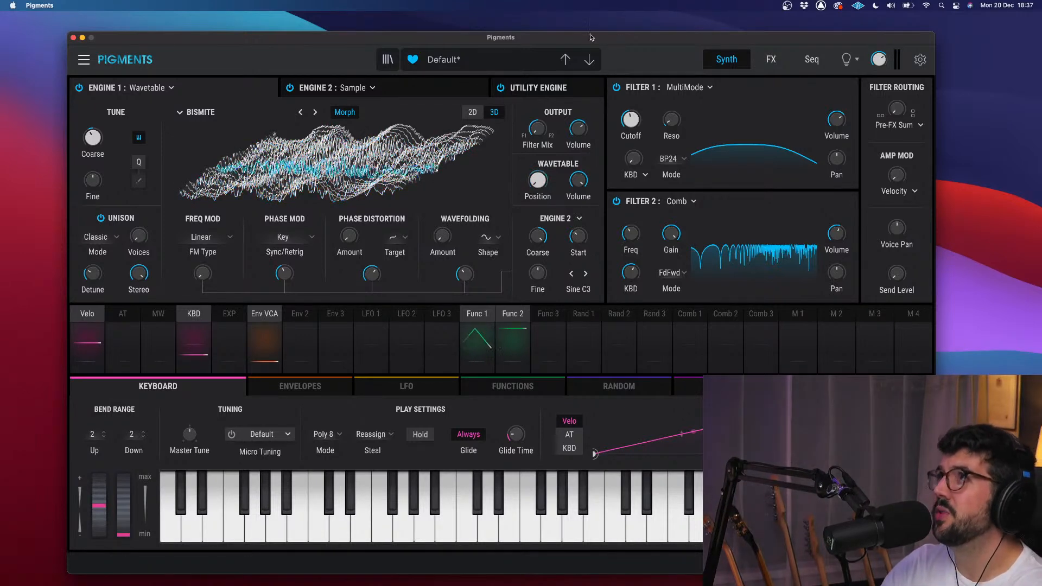
- Rename the selected Default bass preset as Holy Moly Bass in the preset browser and return to the synth view
click(451, 59)
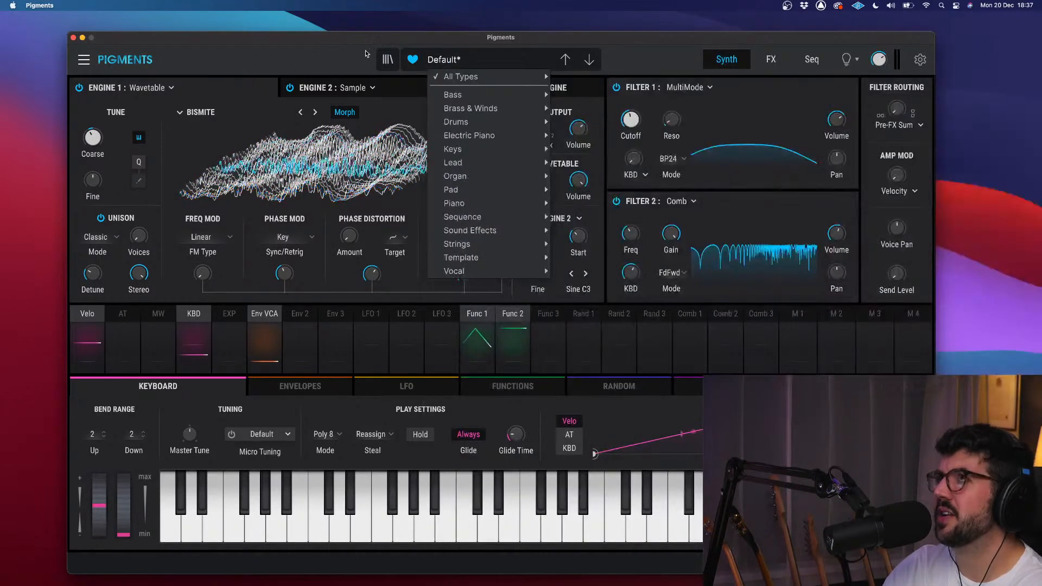
click(365, 53)
click(388, 59)
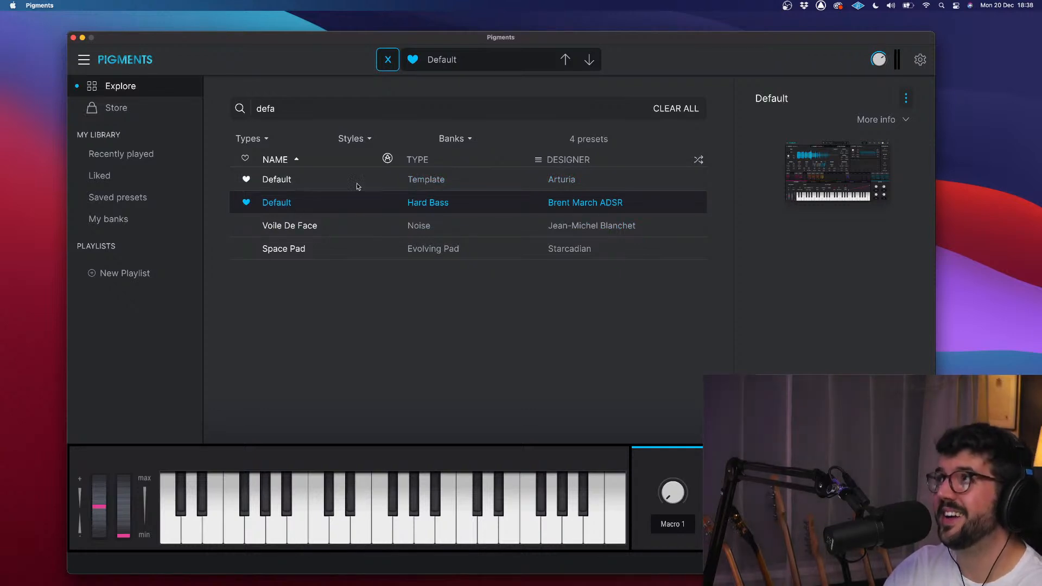
click(770, 101)
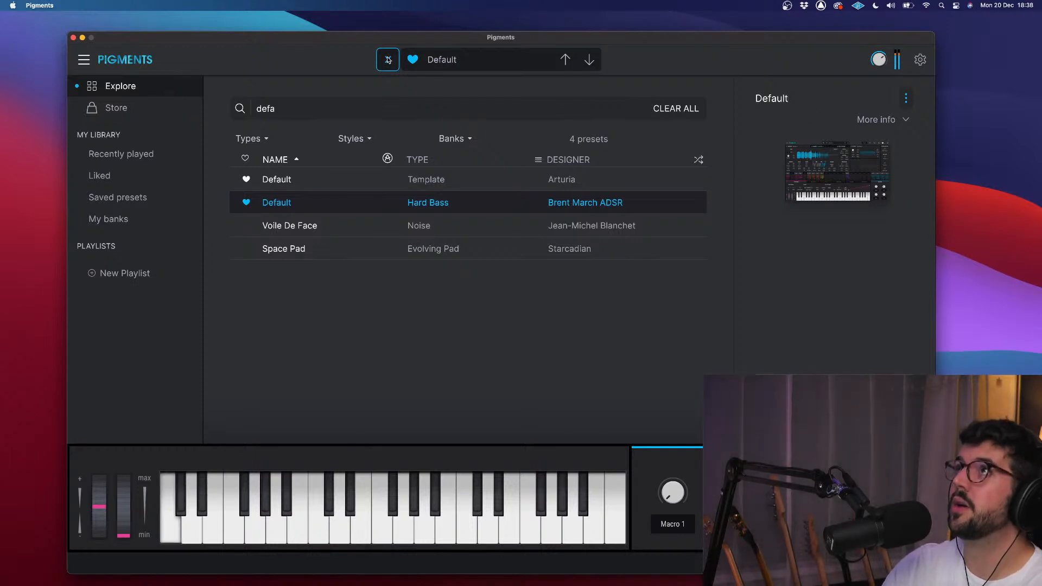
double_click(762, 103)
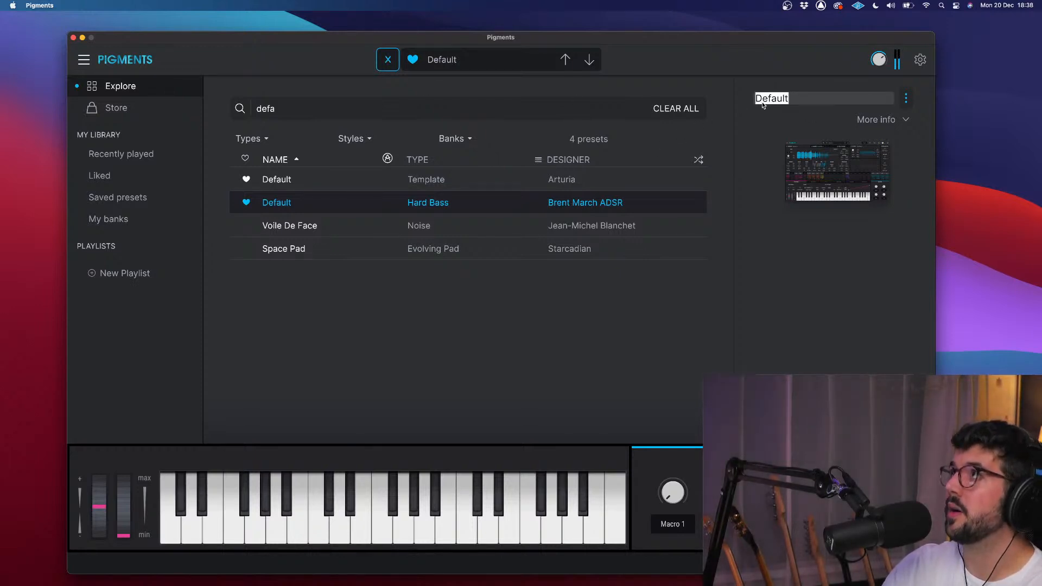
text(Holy Moly)
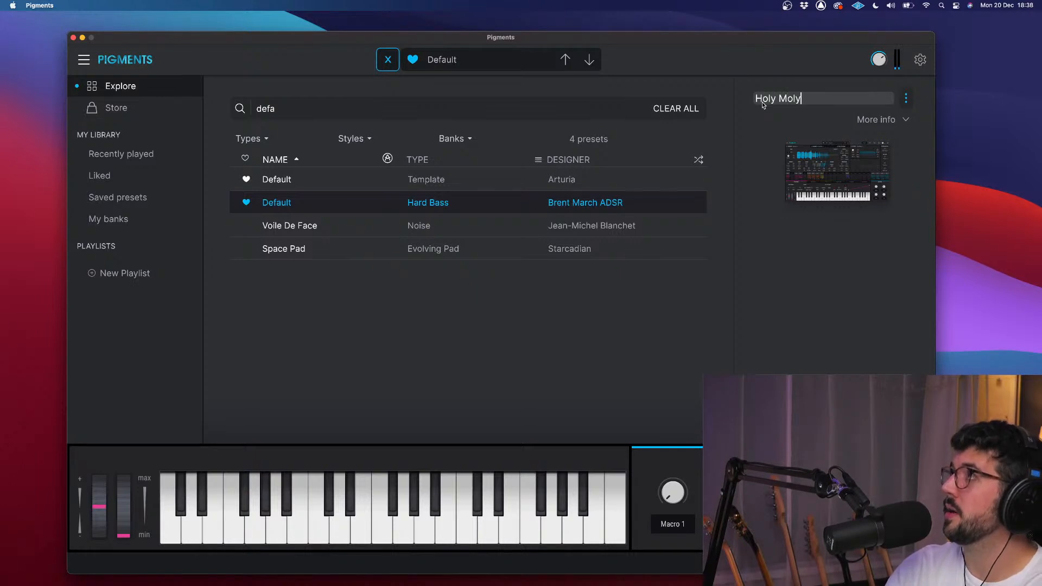
text( Bass)
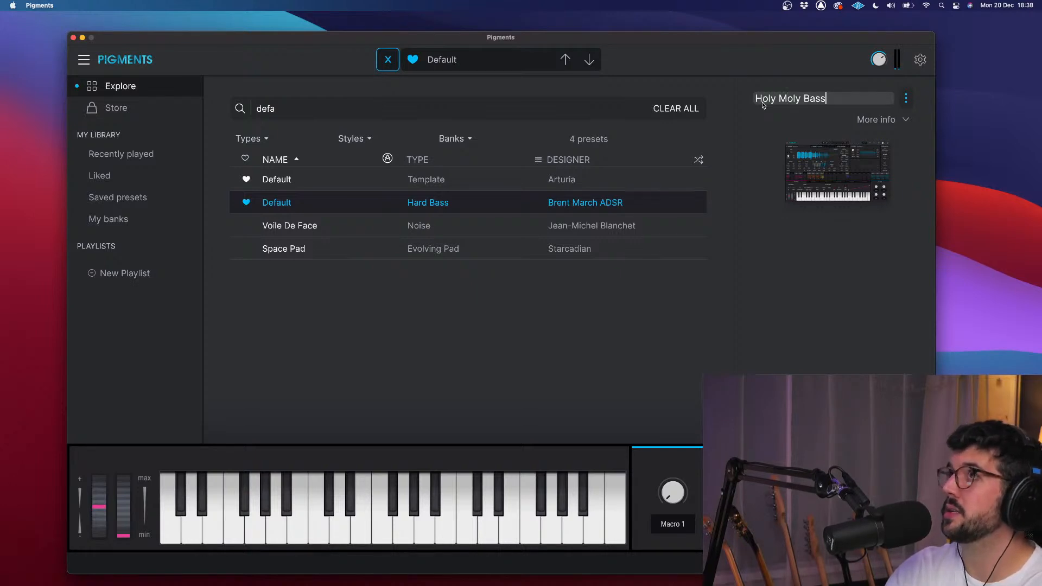
key(Return)
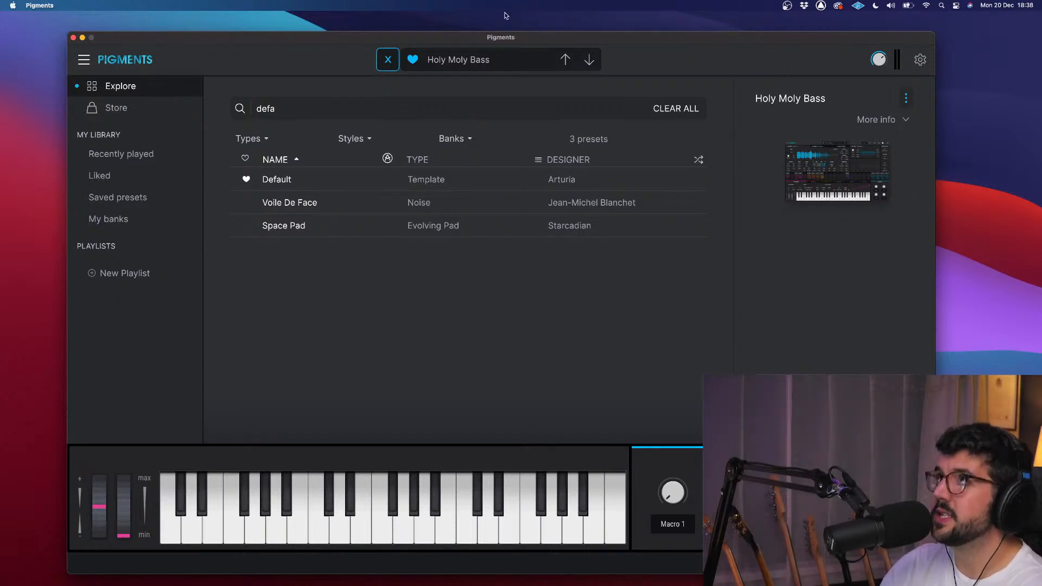
click(387, 62)
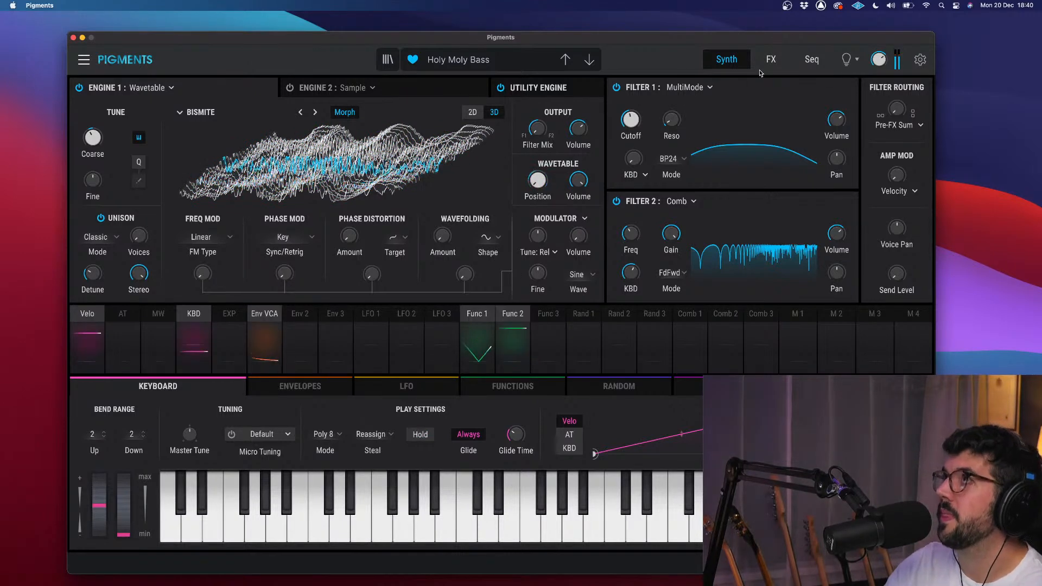
click(921, 61)
click(922, 61)
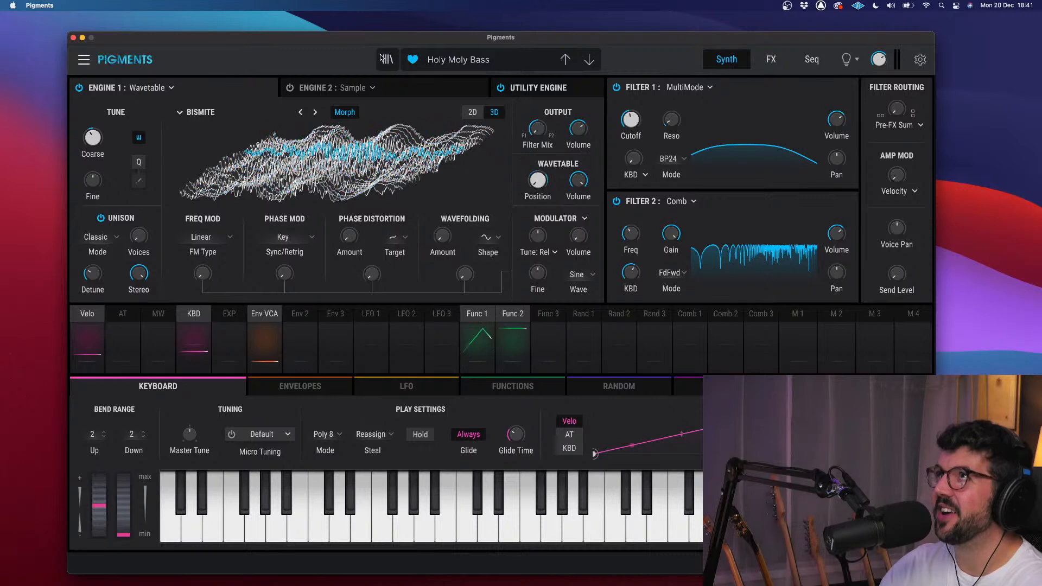
- Load Arturia's Default template preset and return to the synth view
click(453, 60)
click(388, 59)
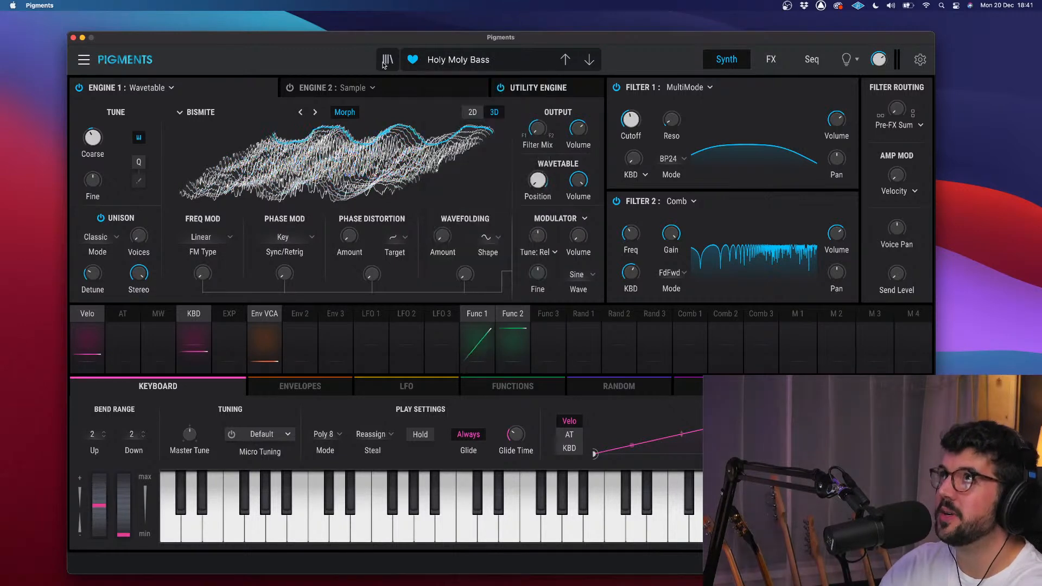
click(309, 180)
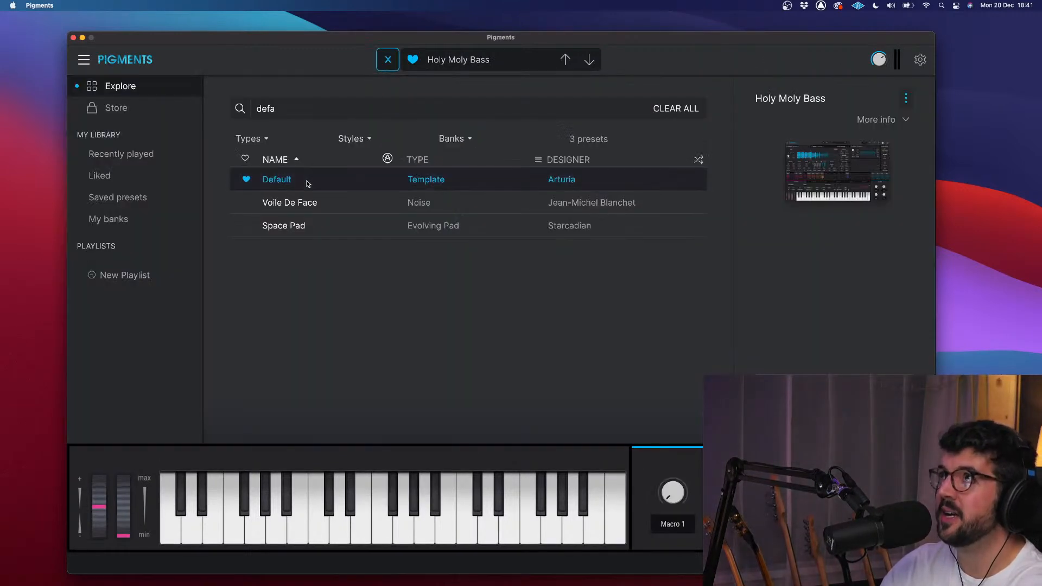
click(386, 56)
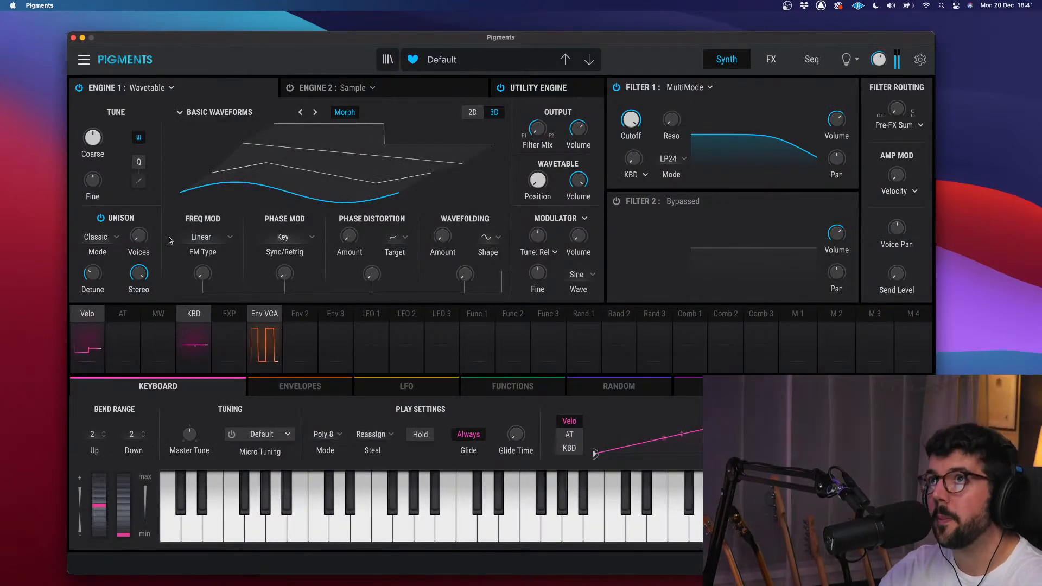
- Raise Engine 1's unison voices and modulate its wavetable position with Function 1 by 0.20
drag(139, 236, 139, 209)
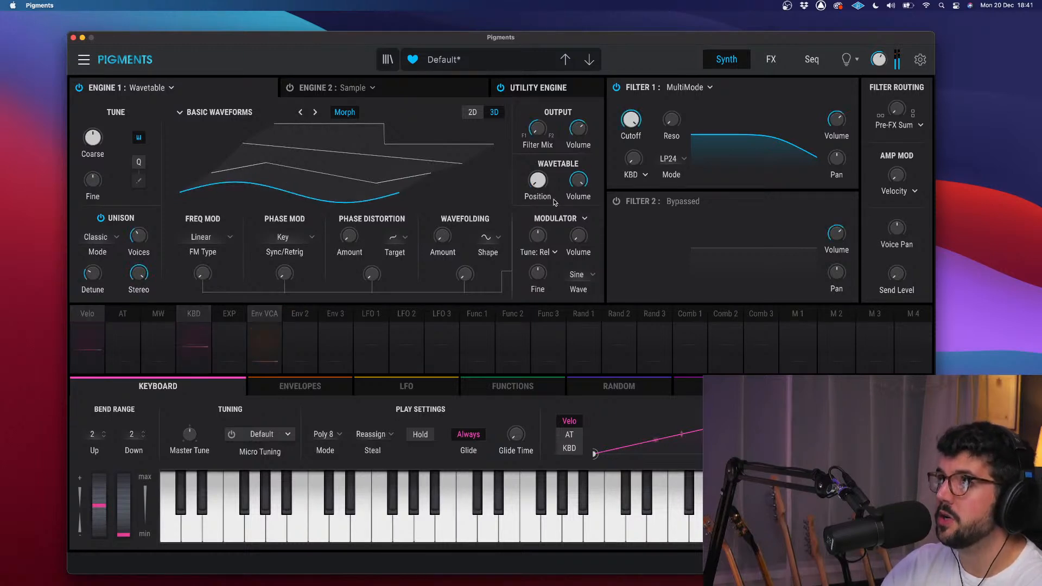
click(489, 313)
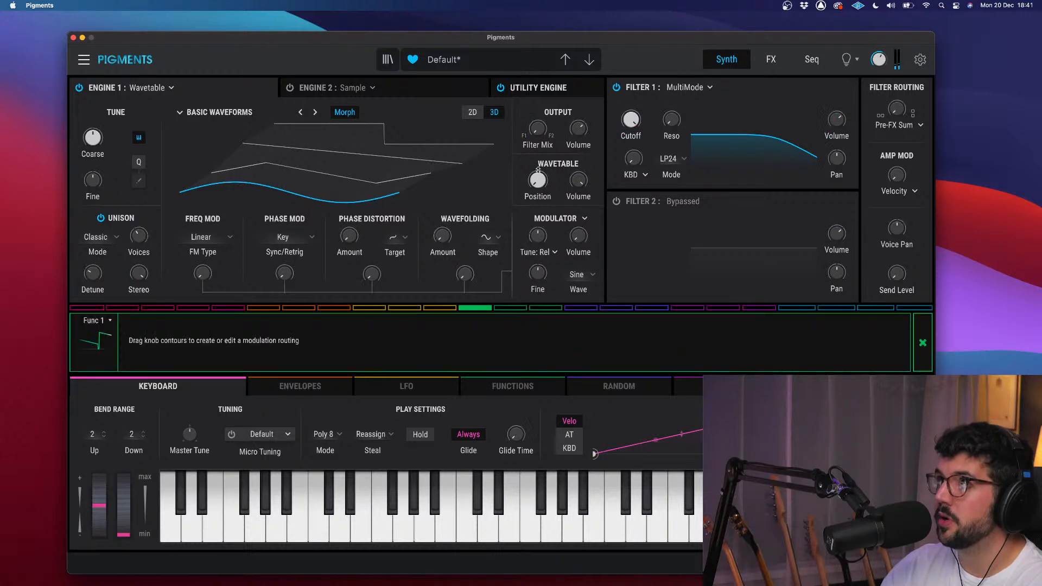
drag(537, 170, 537, 154)
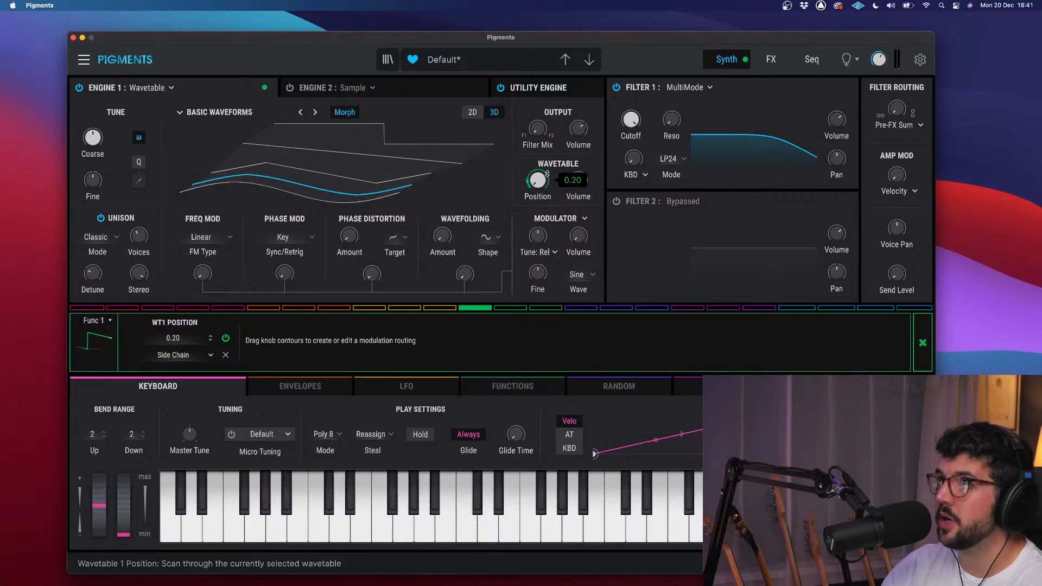
- Shape Function 1 into a symmetrical triangle with a single full-height peak at the middle of its cycle
click(513, 386)
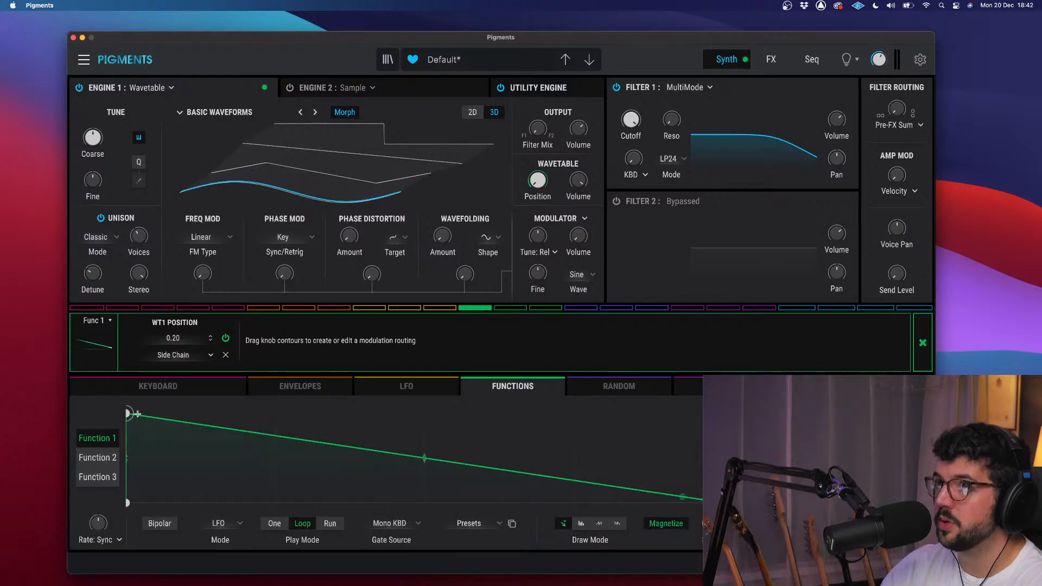
drag(128, 414, 340, 414)
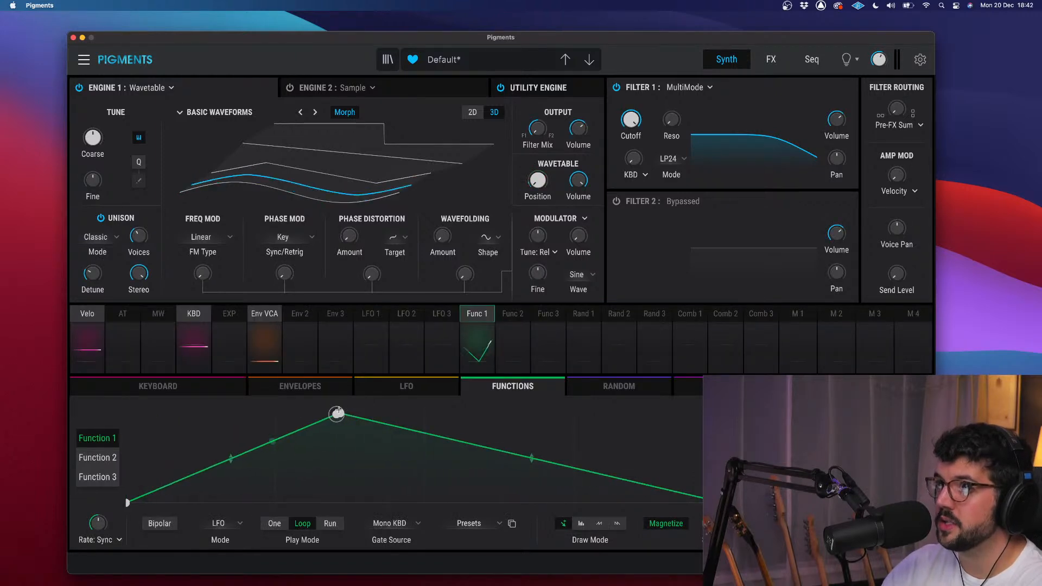
drag(346, 419, 460, 502)
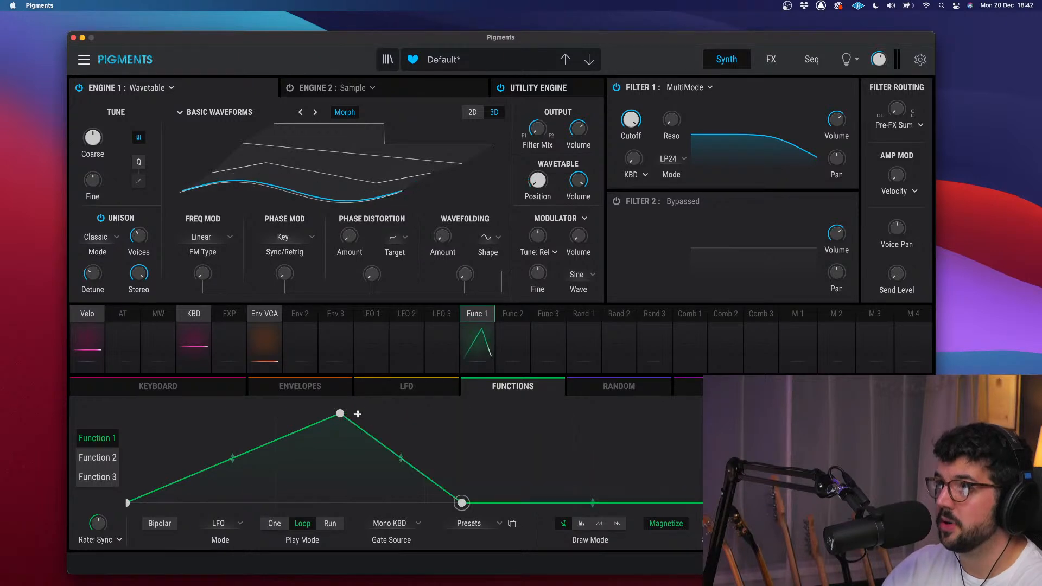
double_click(460, 502)
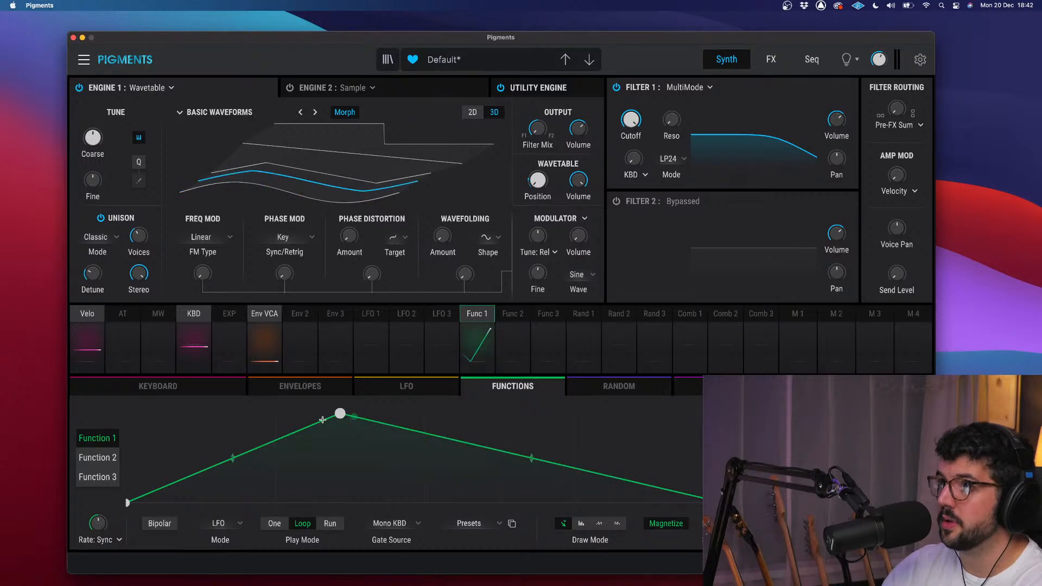
drag(340, 414, 426, 410)
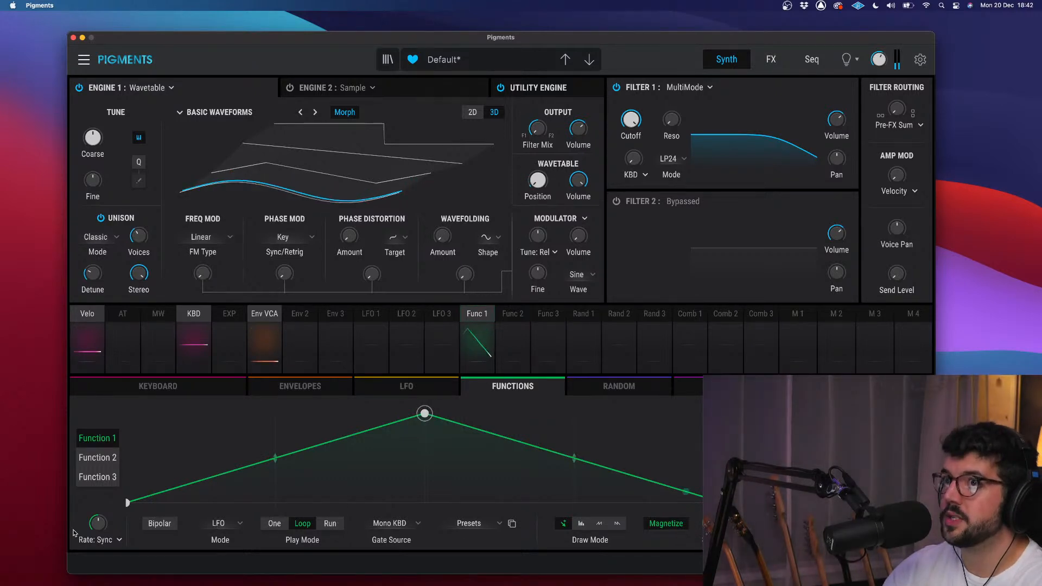
- Switch Function 1's rate type to Hertz and adjust its rate slightly
click(117, 540)
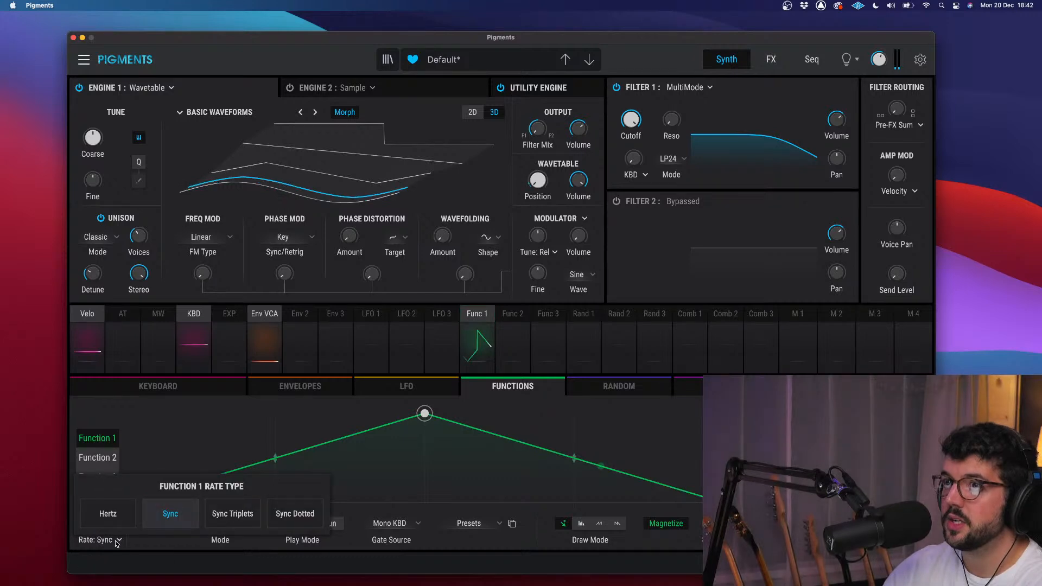
click(116, 514)
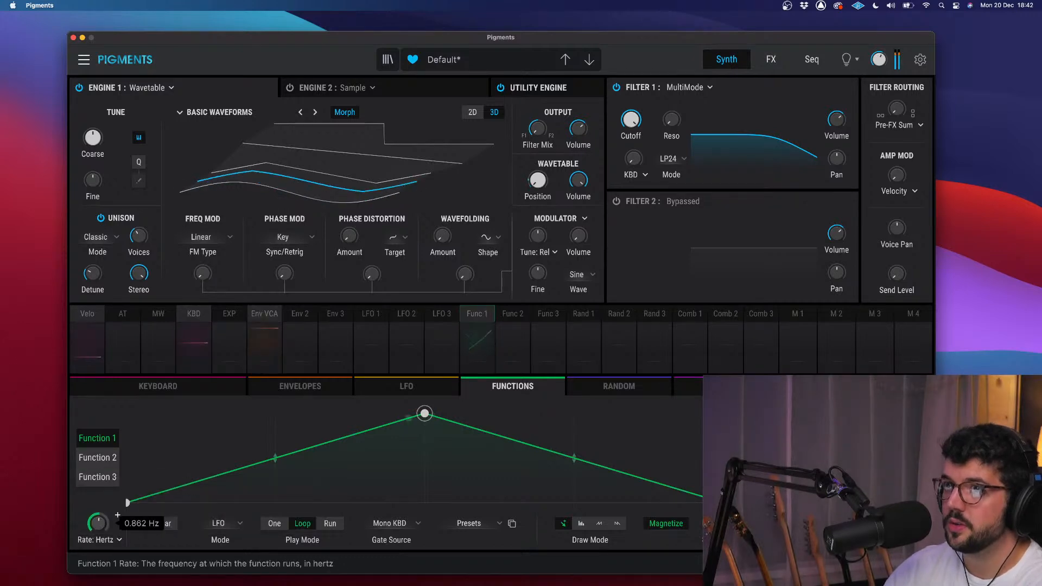
drag(98, 523, 98, 513)
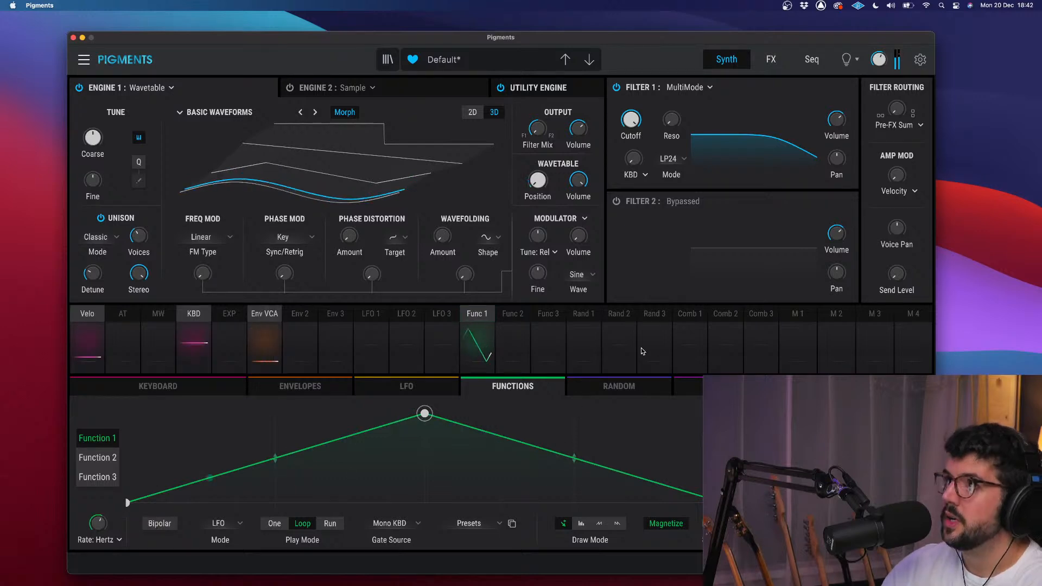
- Show the random modulators and remove Function 1's modulation of Engine 1's wavetable position
click(614, 380)
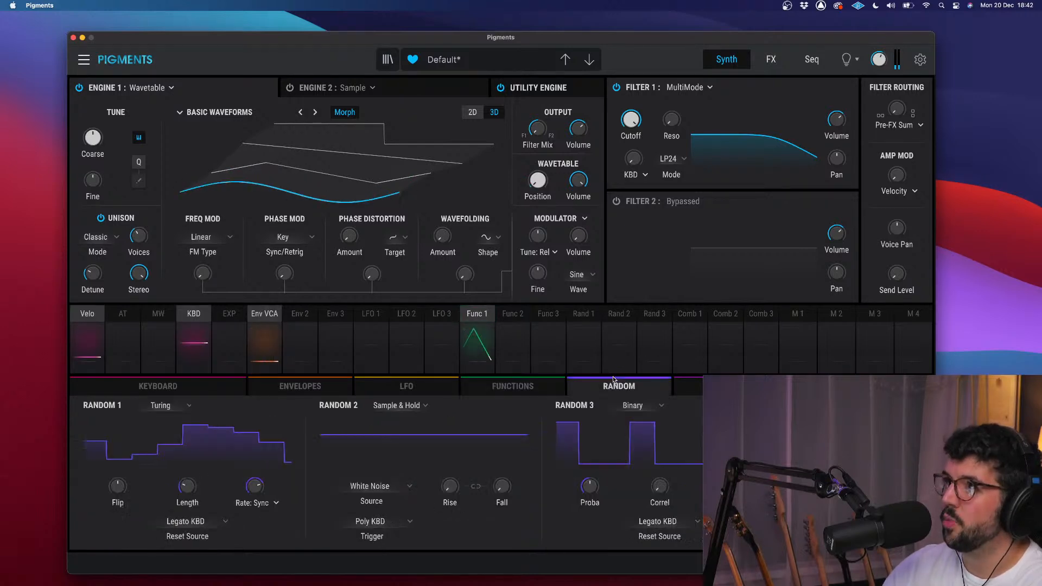
click(488, 347)
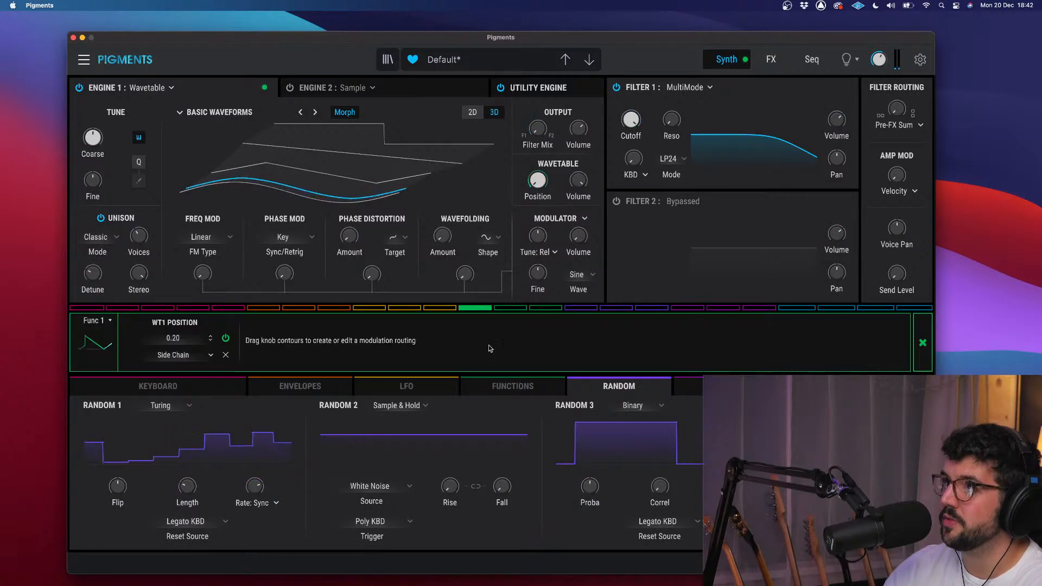
click(226, 355)
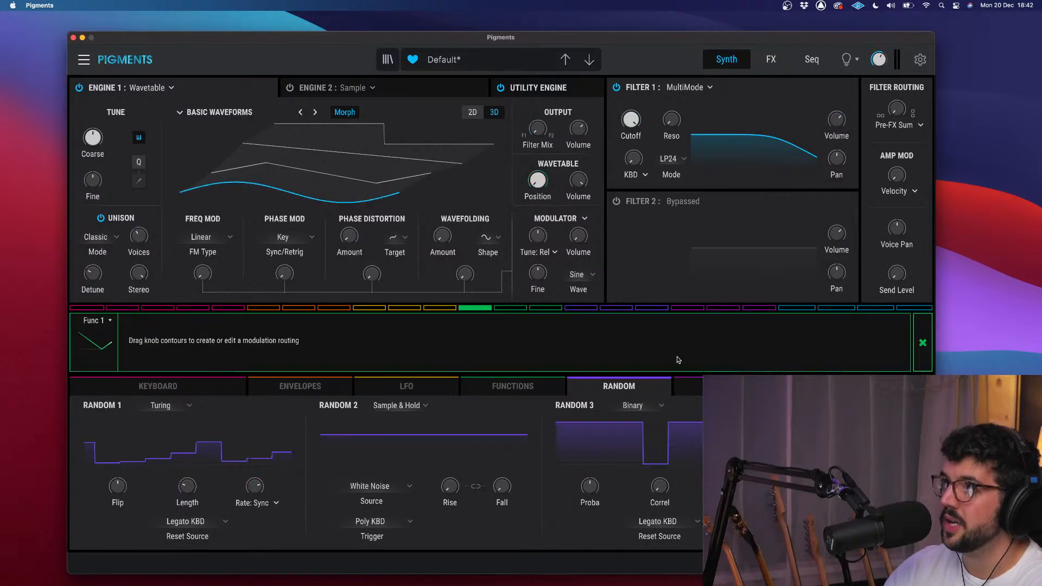
click(923, 342)
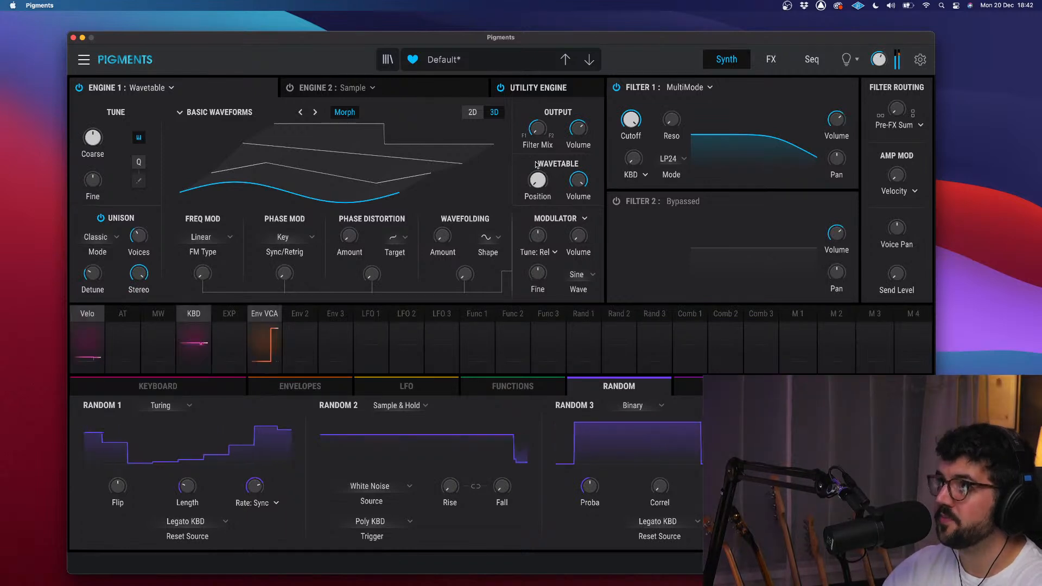
- Modulate Engine 1's wavetable position with Random 1 by 0.16
click(537, 181)
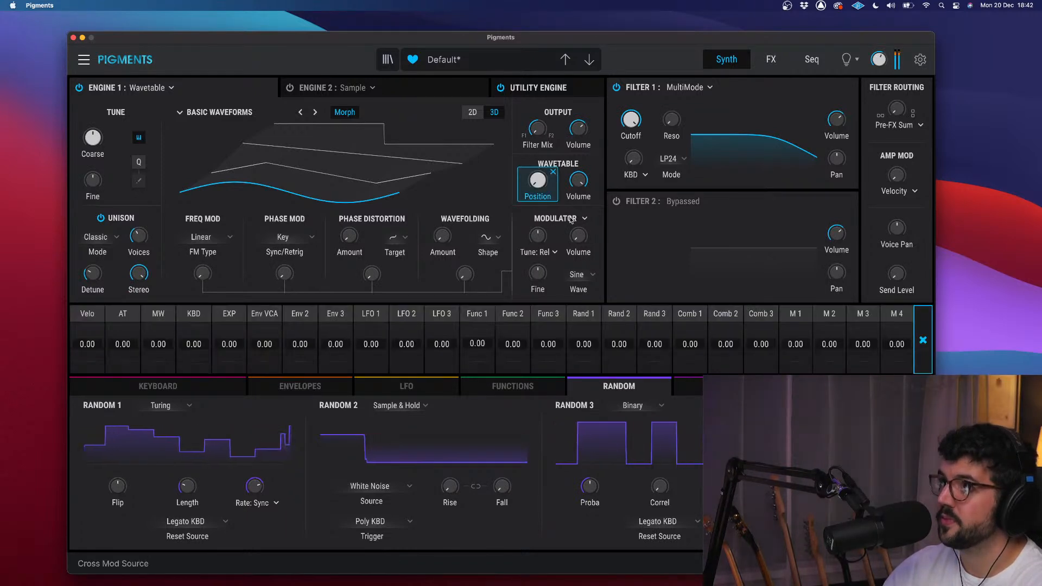
drag(583, 344, 583, 335)
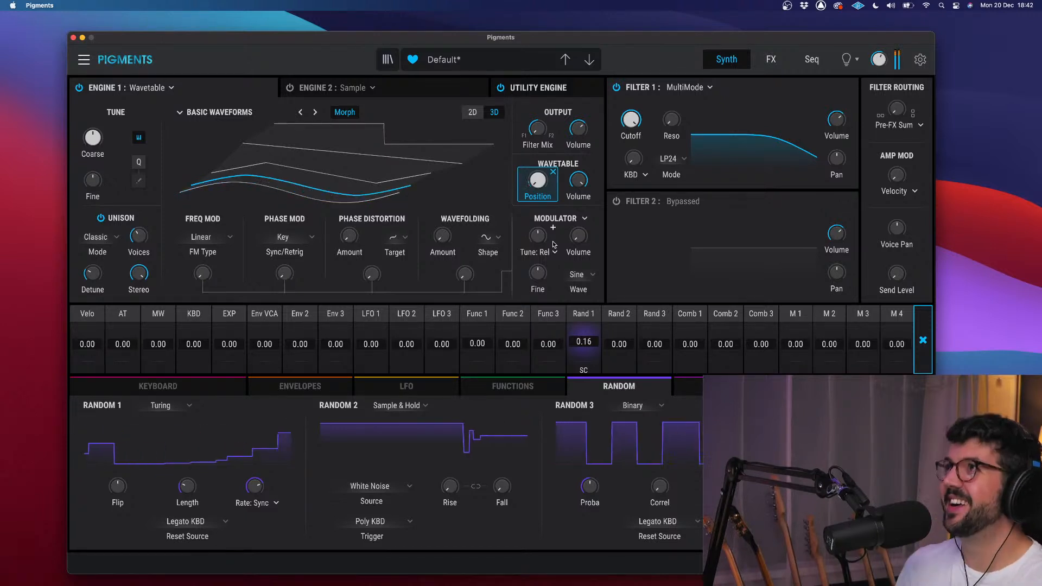
click(594, 172)
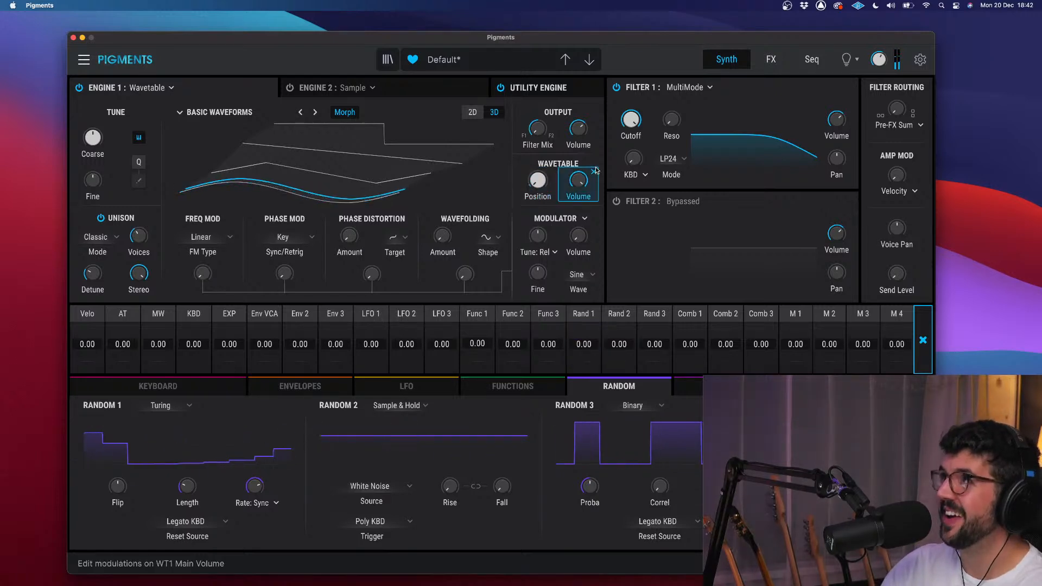
click(594, 174)
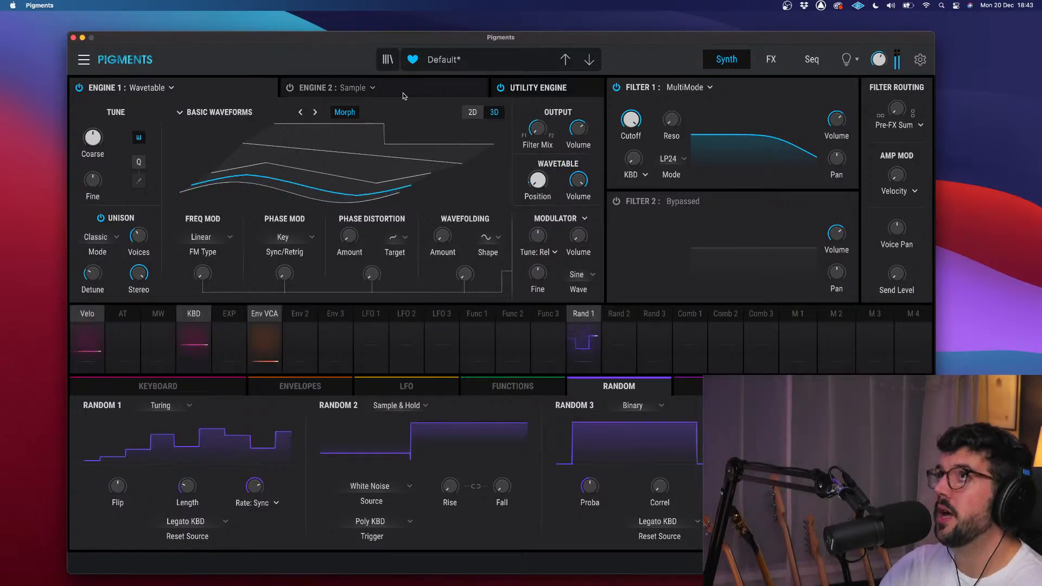
- Activate Engine 2 and use it as Engine 1's crossmod source, applying a small amount to the phase distortion
click(307, 90)
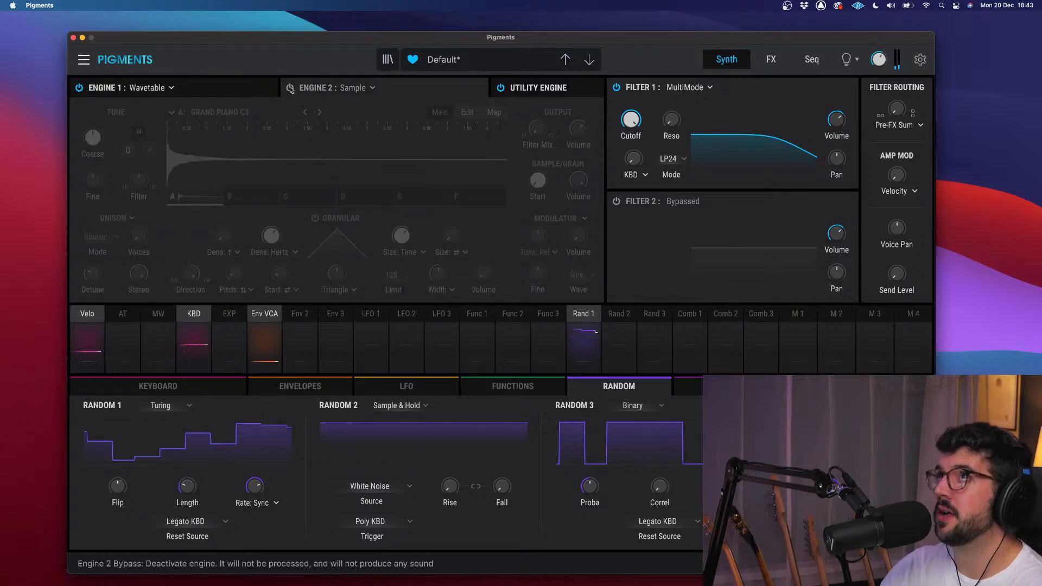
click(290, 88)
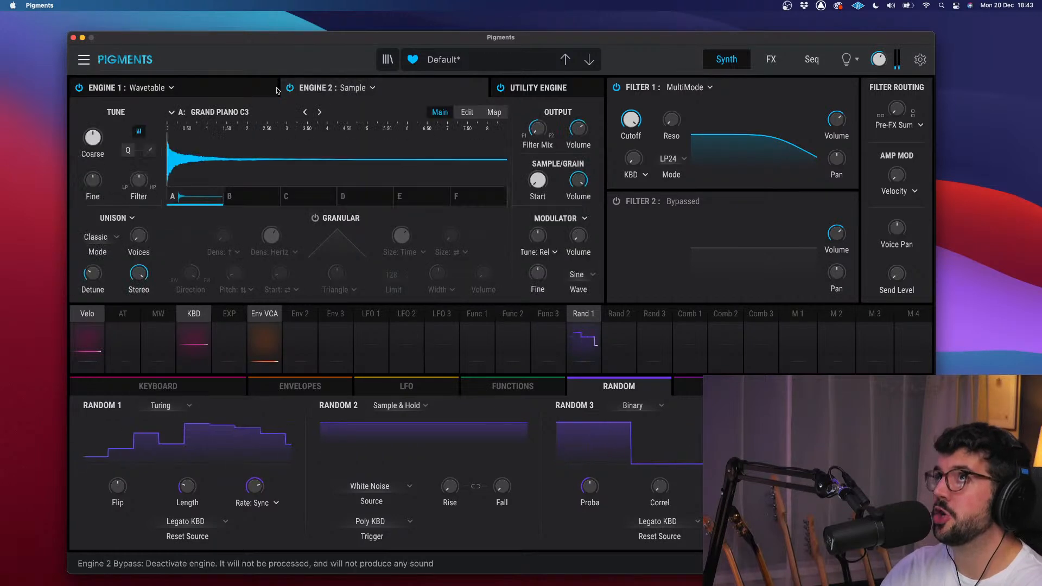
click(584, 220)
click(623, 252)
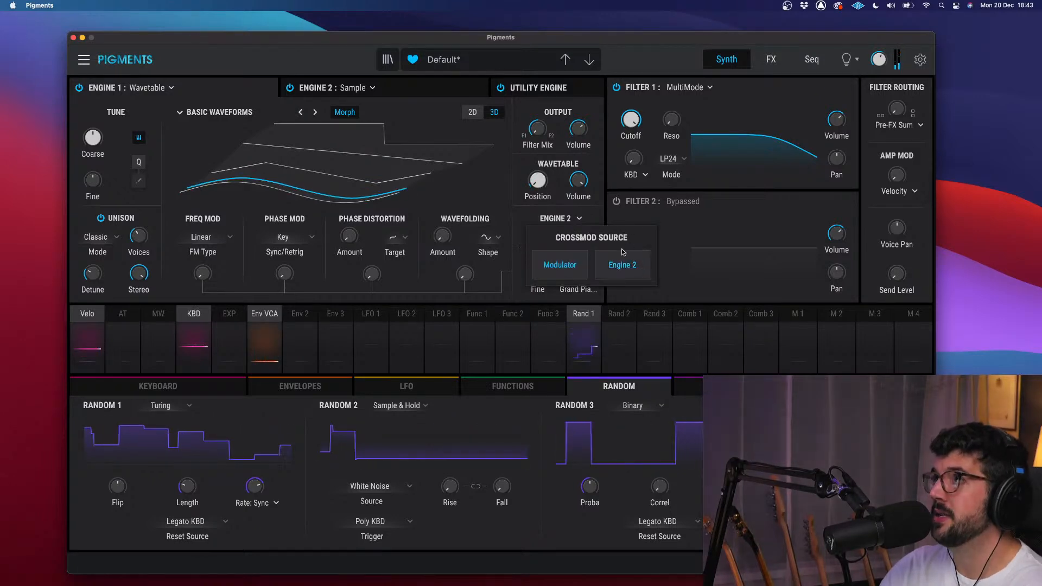
click(584, 218)
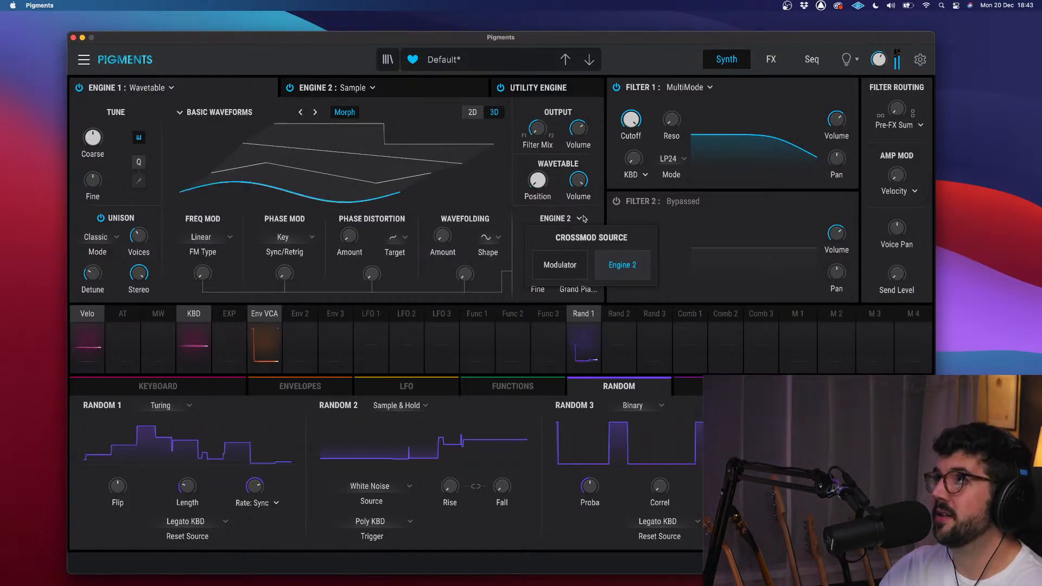
click(383, 278)
drag(376, 276, 376, 274)
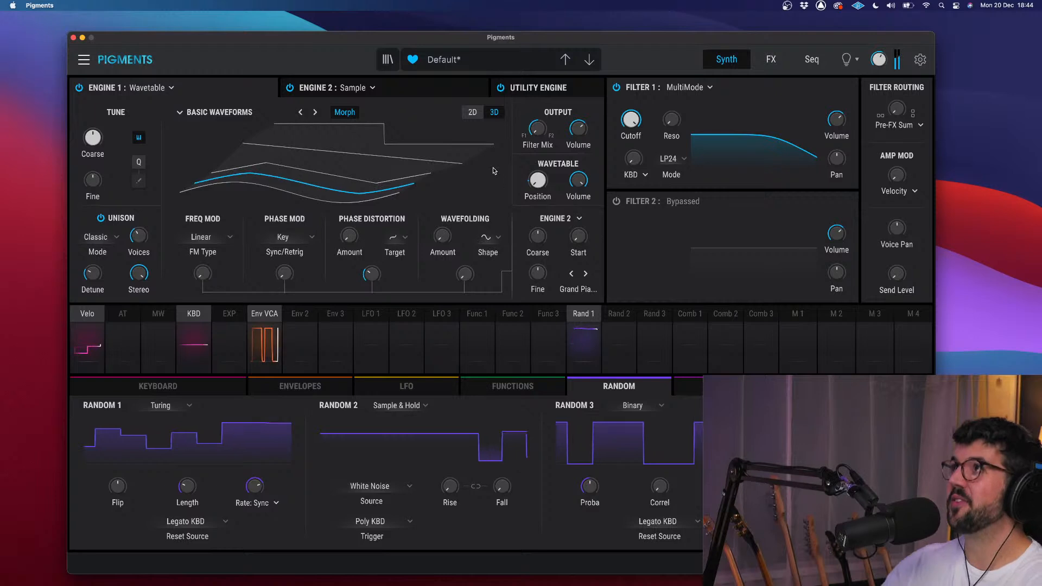
- Load the Bowed Acoustic sample from the Strings (Bowed) category into slot A of Engine 2
click(445, 94)
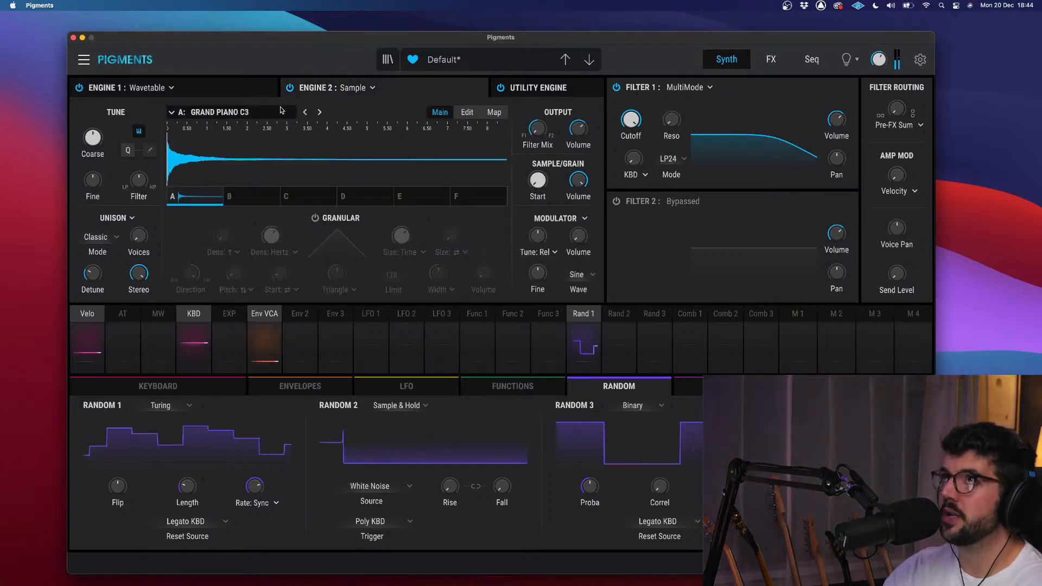
click(262, 112)
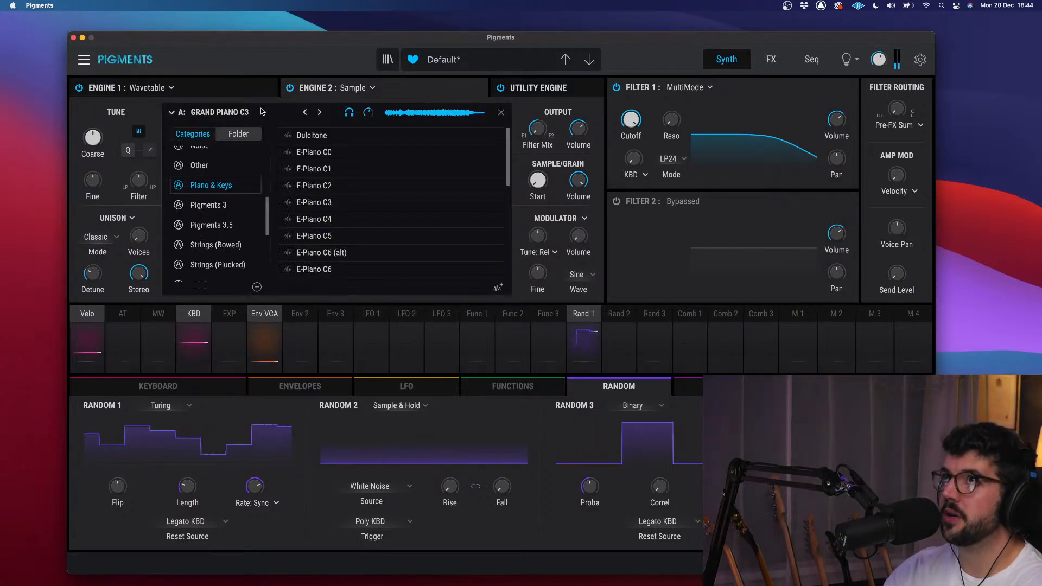
click(228, 244)
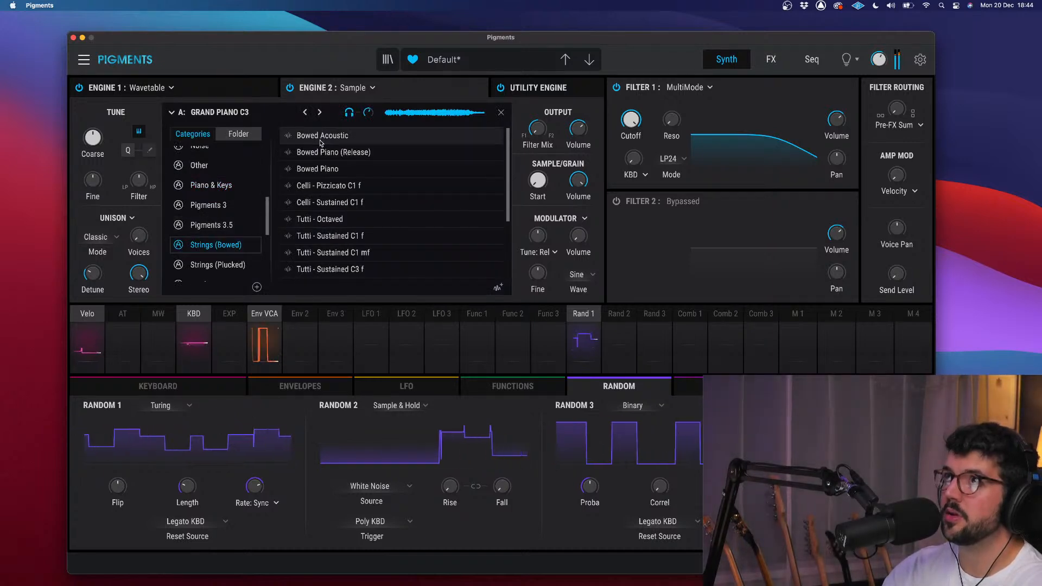
double_click(429, 137)
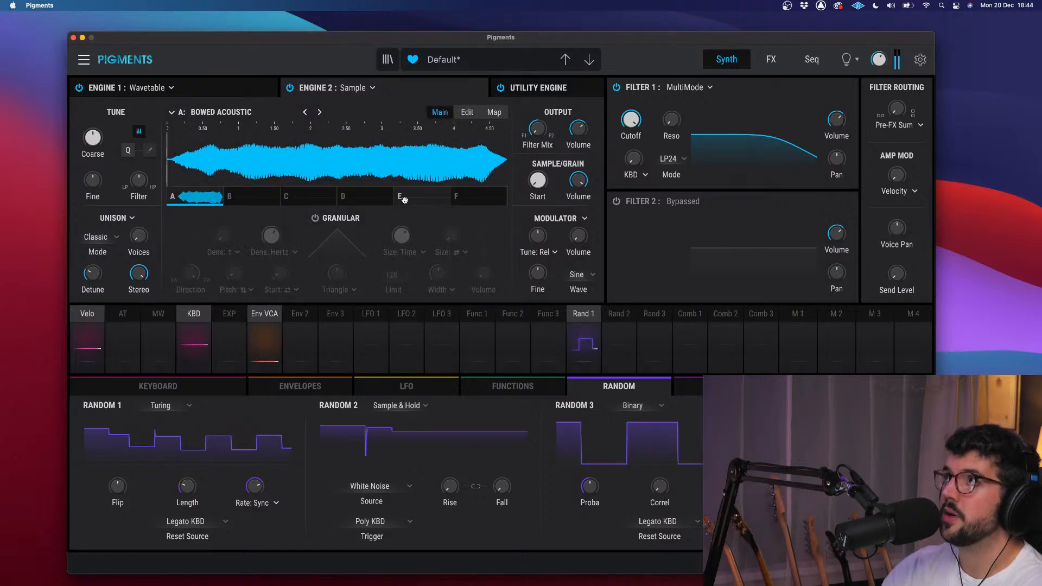
- Enable granular playback on Engine 2 starting about 1.2 s into the sample, and lower the engine's output volume
click(315, 219)
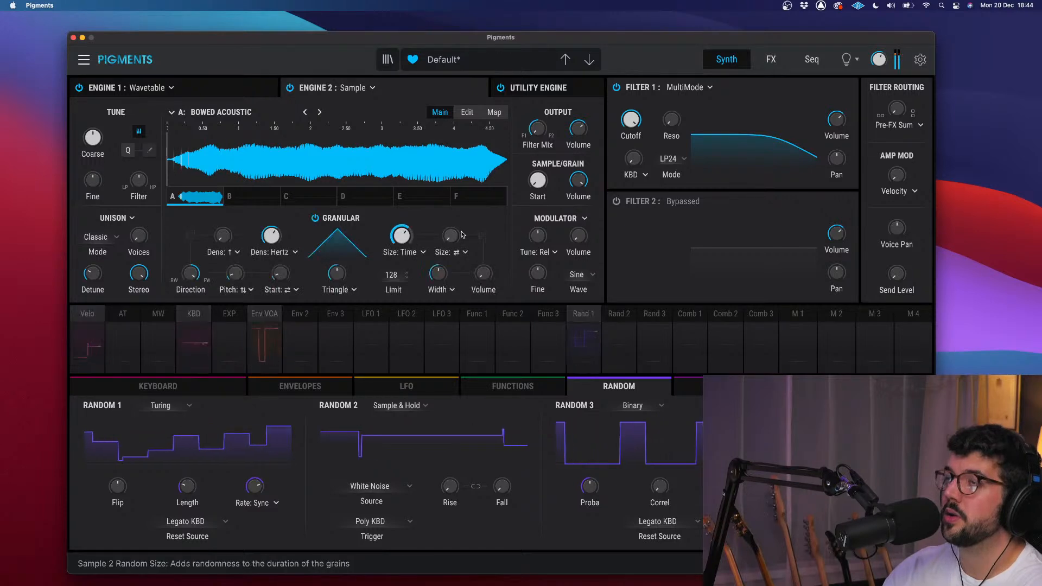
drag(548, 178, 553, 172)
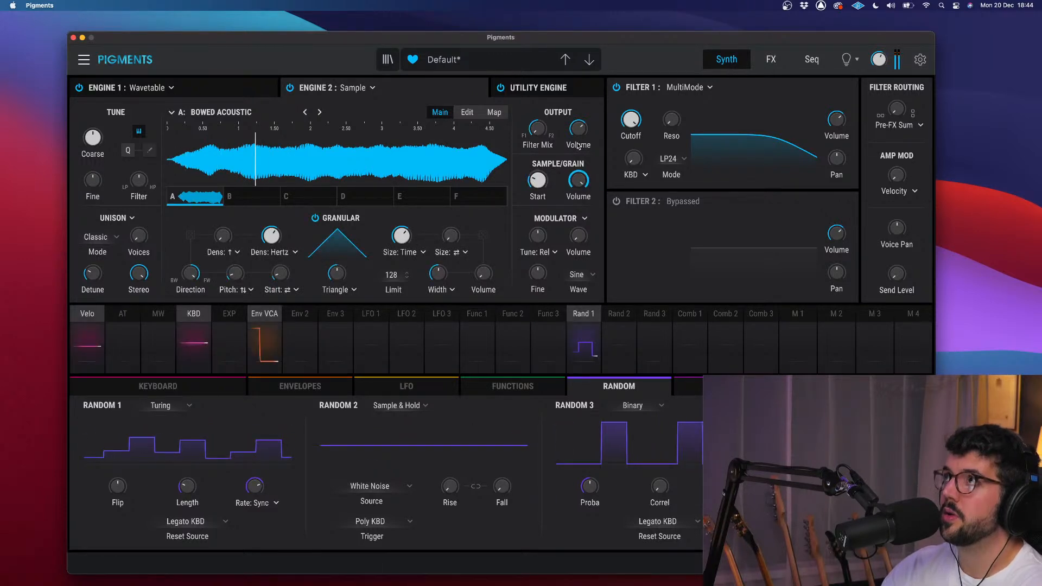
drag(578, 131, 578, 145)
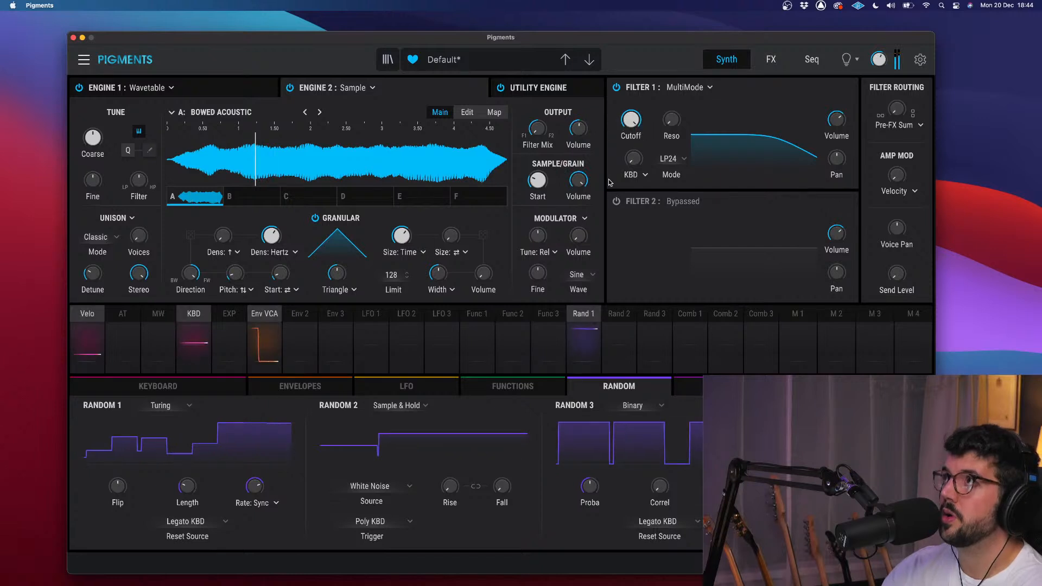
- Enable Filter 2 as a MultiMode filter in HP24 mode and lower its cutoff
click(616, 202)
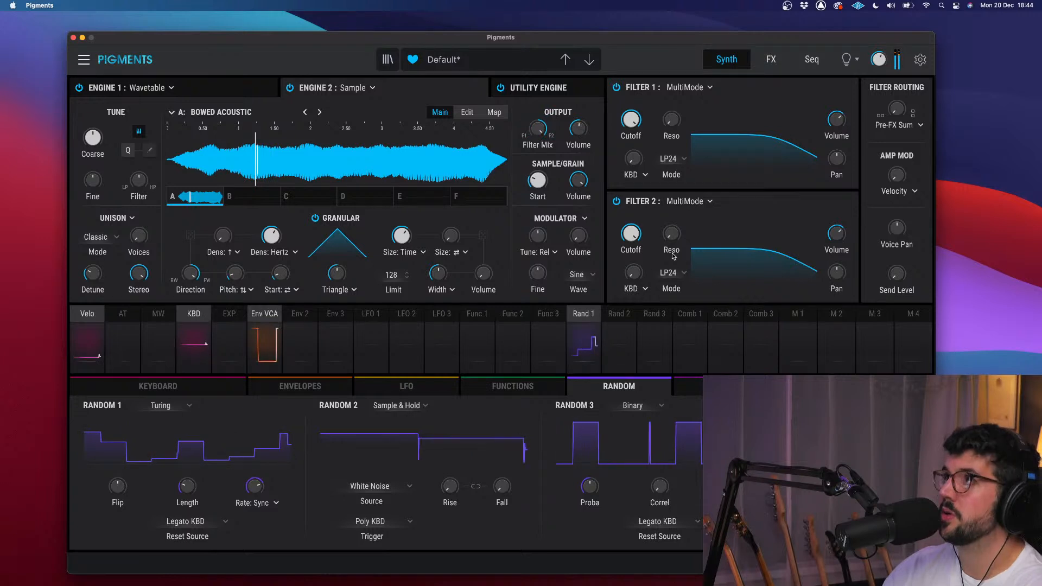
mouse_move(630, 235)
drag(631, 234, 630, 258)
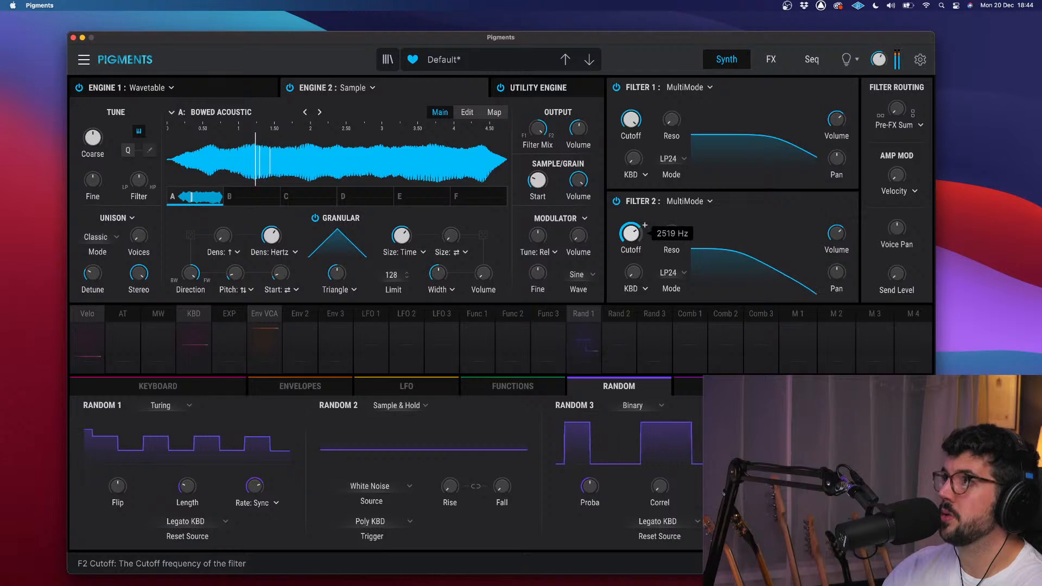
click(711, 202)
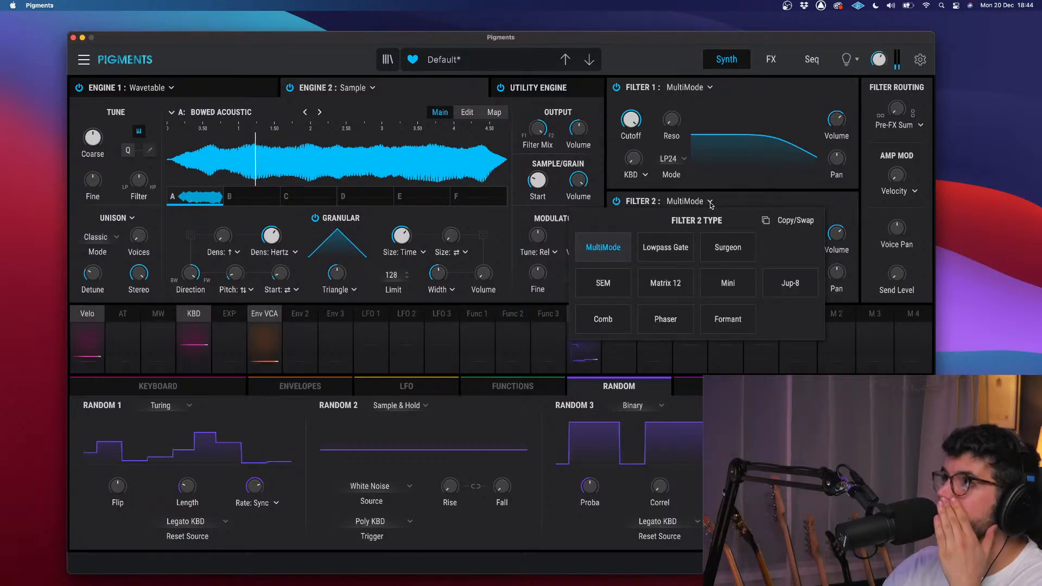
key(Escape)
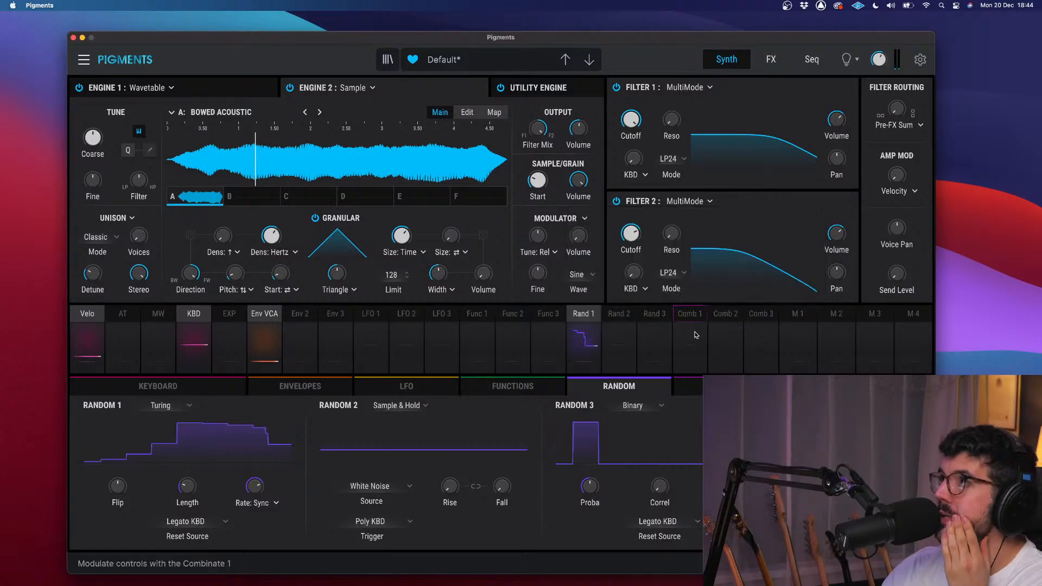
click(686, 277)
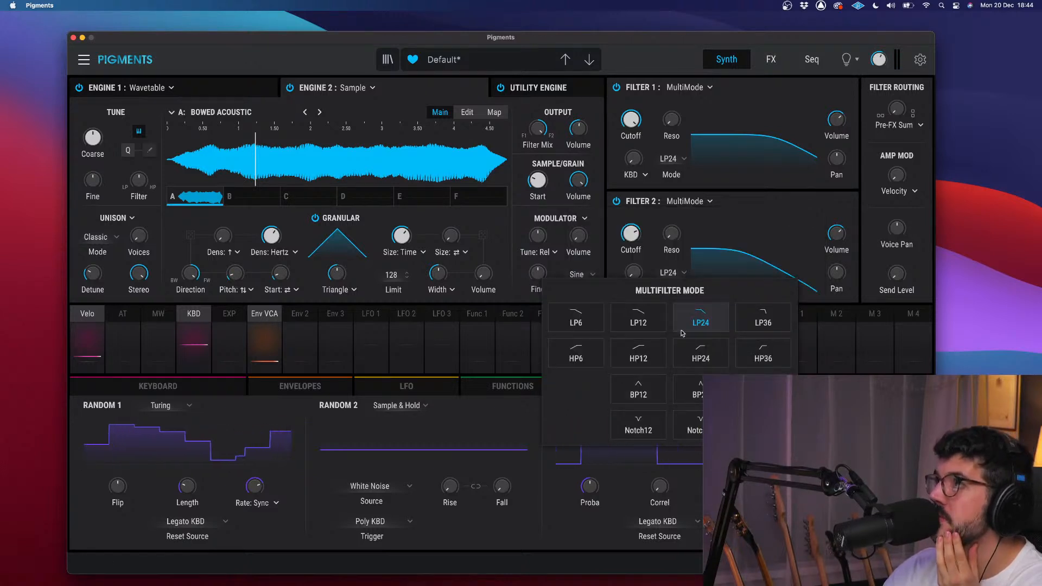
click(688, 355)
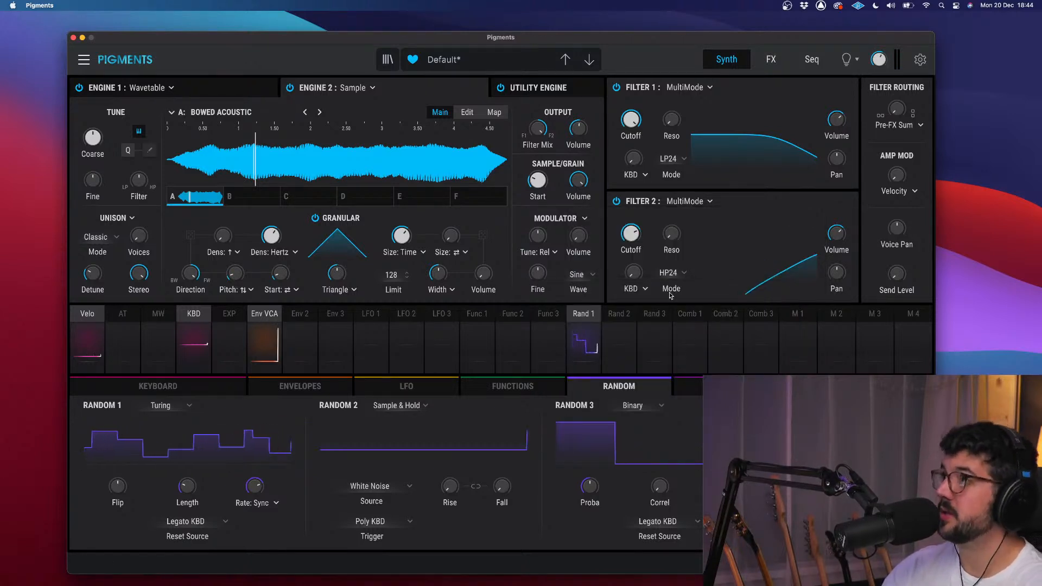
mouse_move(630, 233)
drag(631, 233, 631, 253)
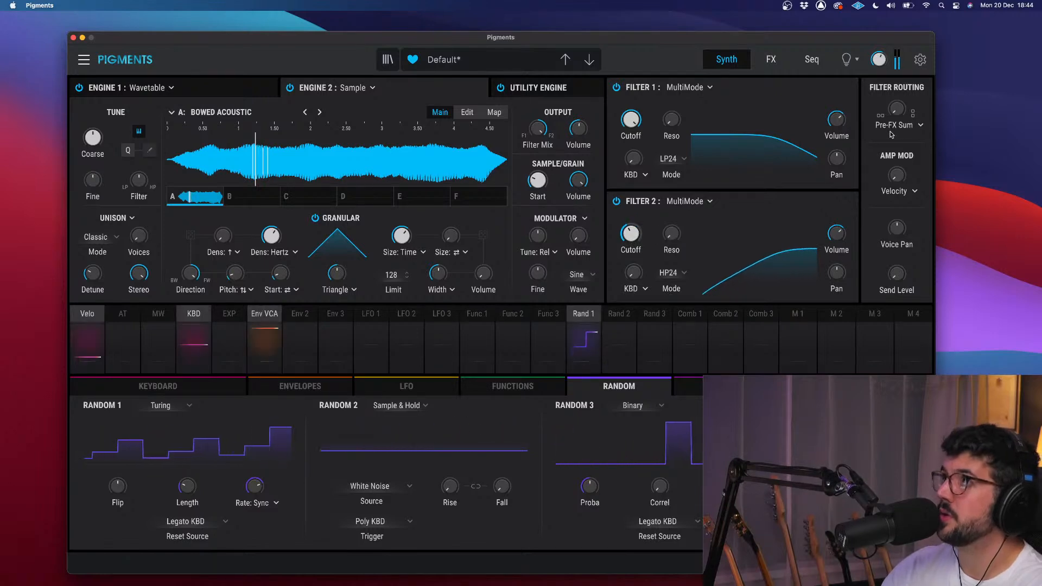
- Set the filter routing to FX Split and lower Filter 2's cutoff slightly
click(921, 127)
click(892, 166)
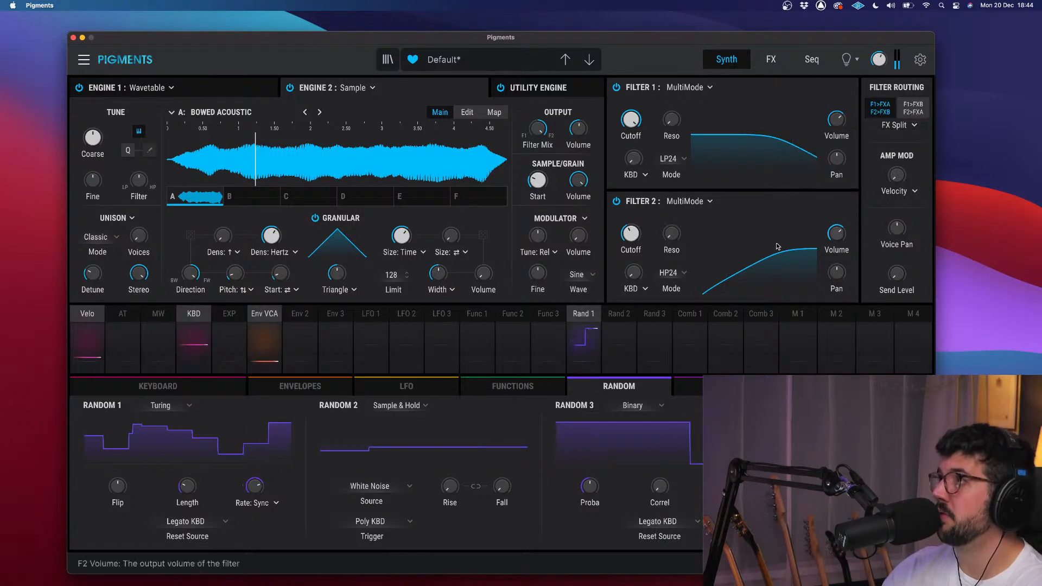
mouse_move(641, 238)
mouse_down()
mouse_move(642, 220)
mouse_move(642, 240)
mouse_up()
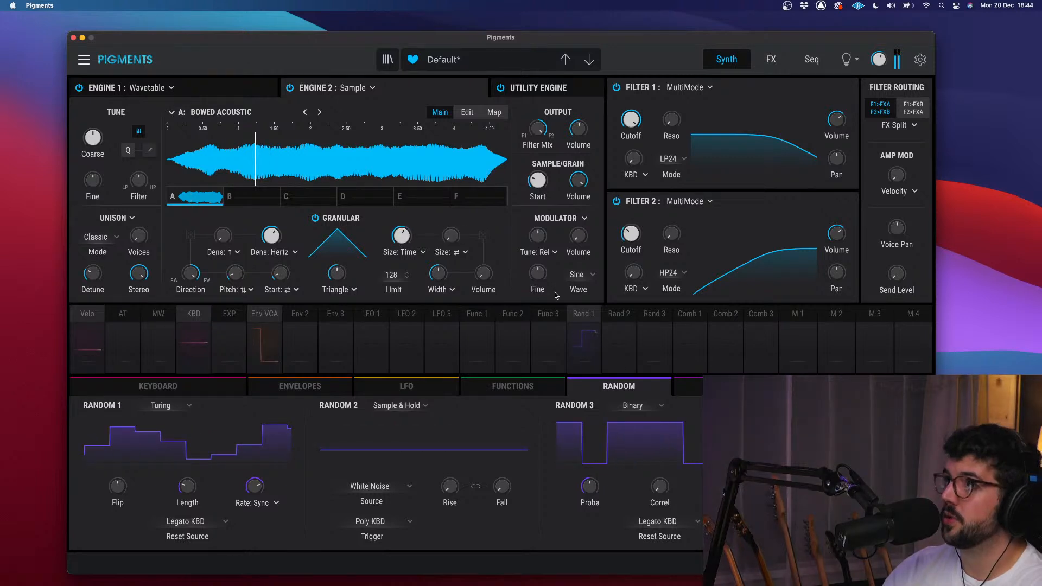
- Modulate Engine 2's grain size with Random 2 by -0.45
click(618, 315)
drag(402, 235, 401, 260)
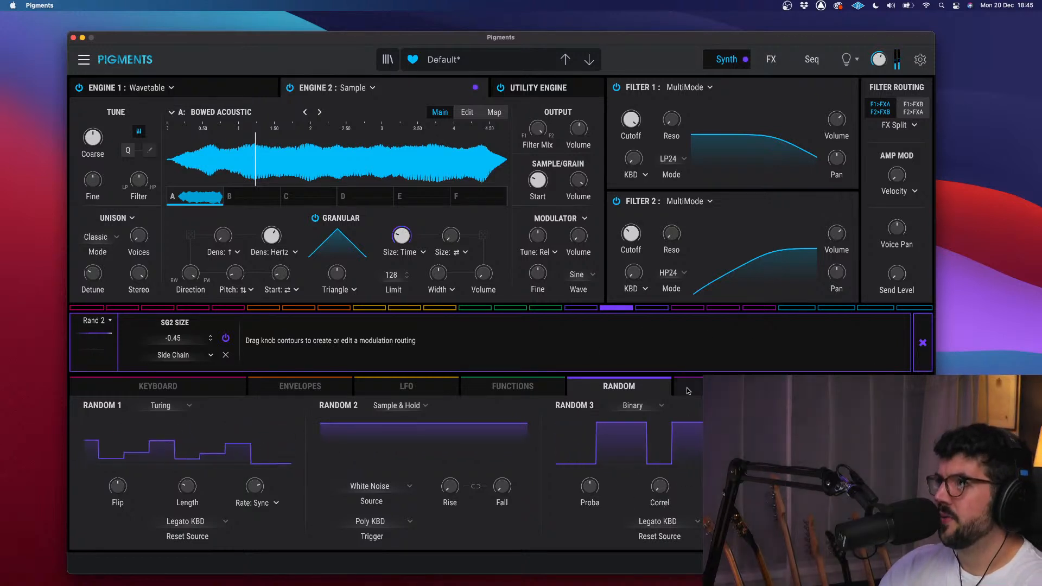
- Keep Random 3 on the Binary type and raise its correlation
click(661, 407)
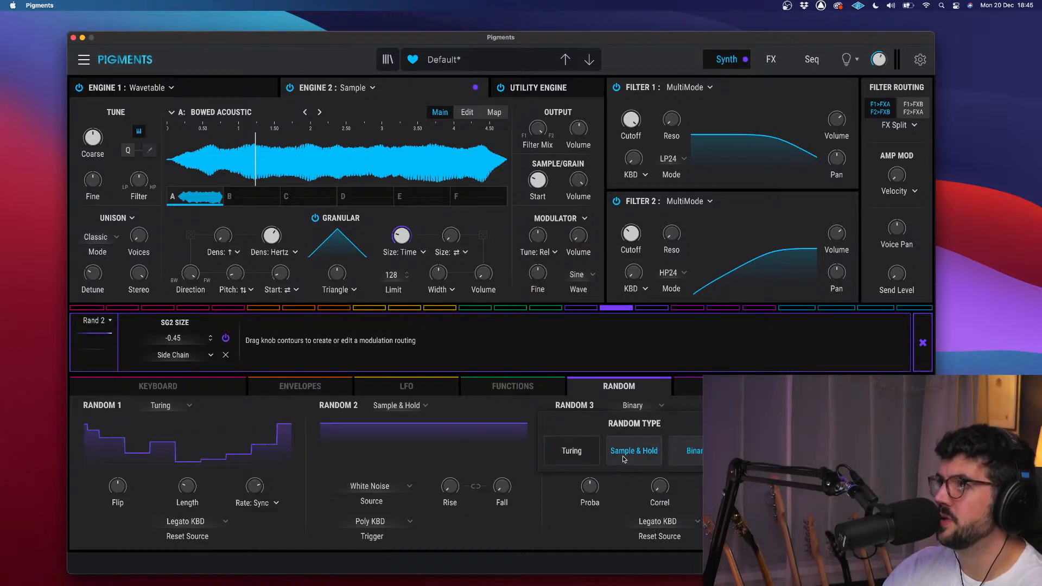
click(622, 459)
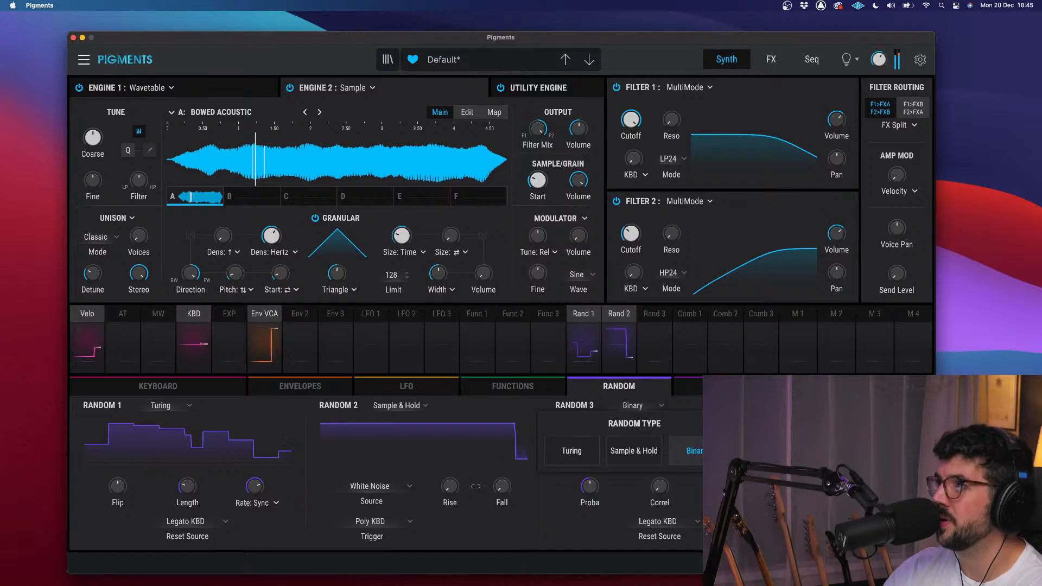
click(653, 387)
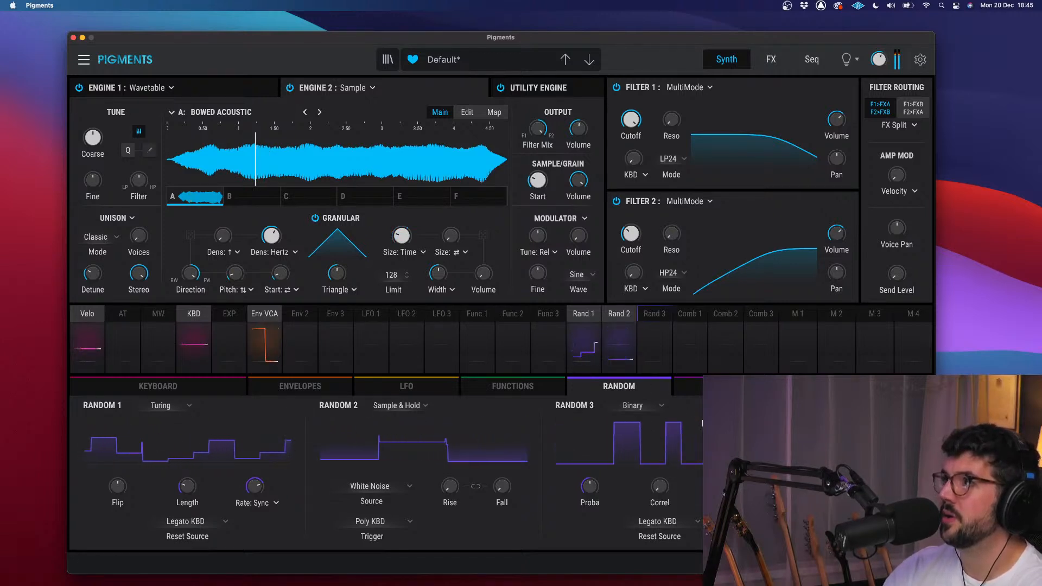
drag(662, 488, 662, 488)
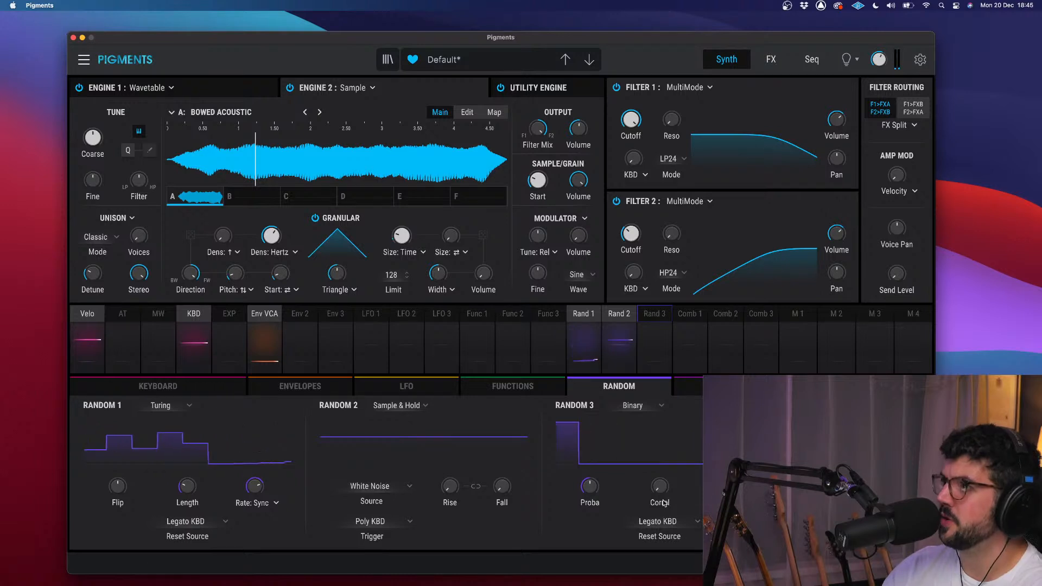
double_click(662, 494)
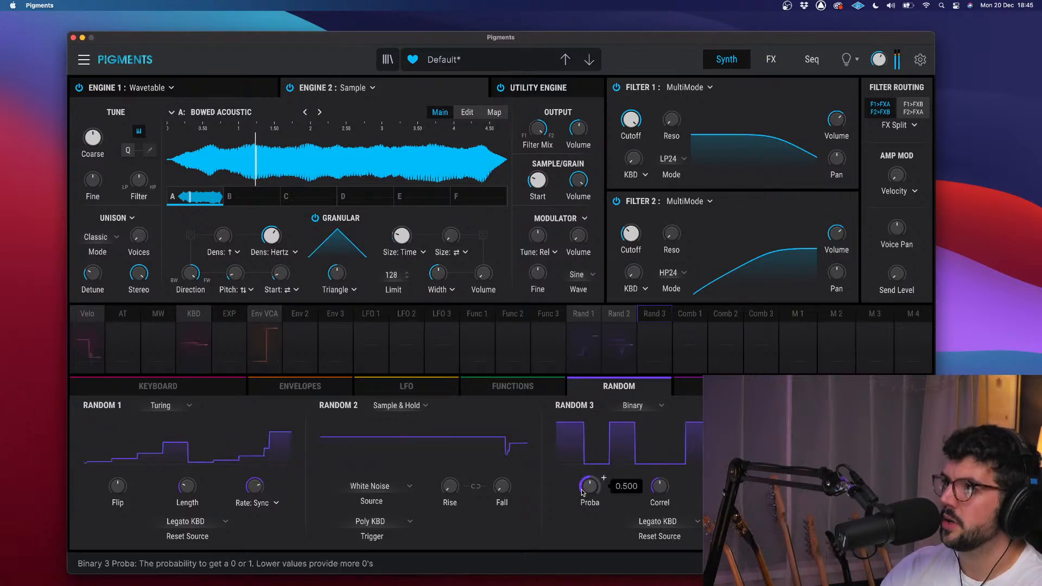
- Try lower and higher probability settings on Random 3 and bring the probability back to around the middle
drag(582, 492, 582, 537)
drag(604, 478, 604, 434)
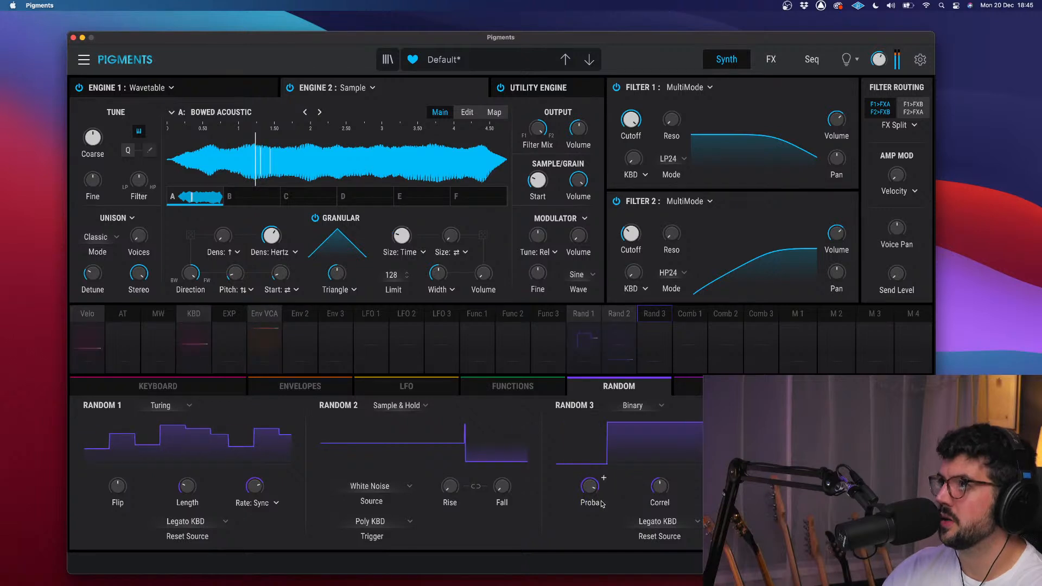
mouse_move(592, 488)
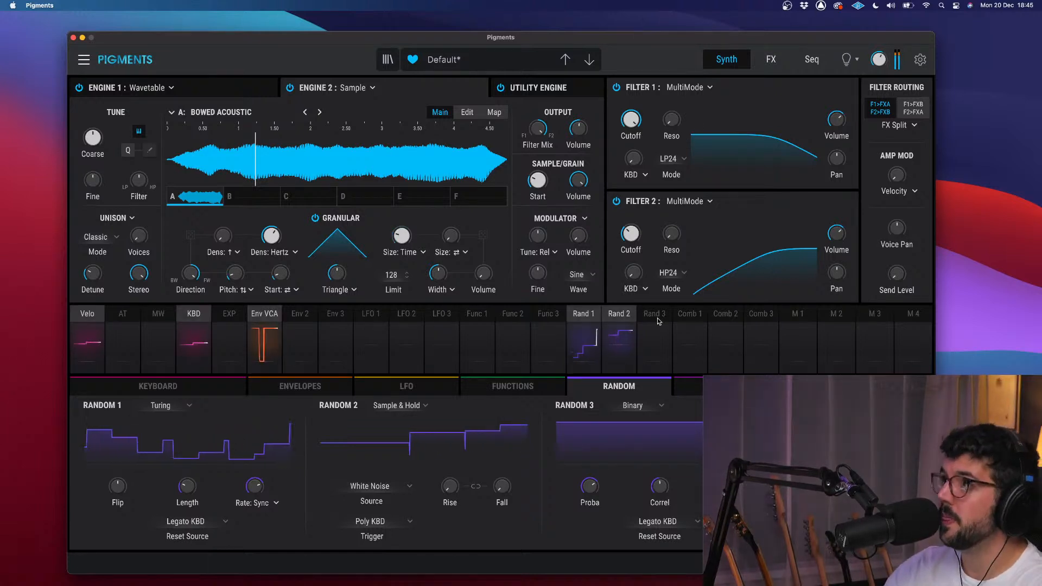
drag(597, 493, 597, 516)
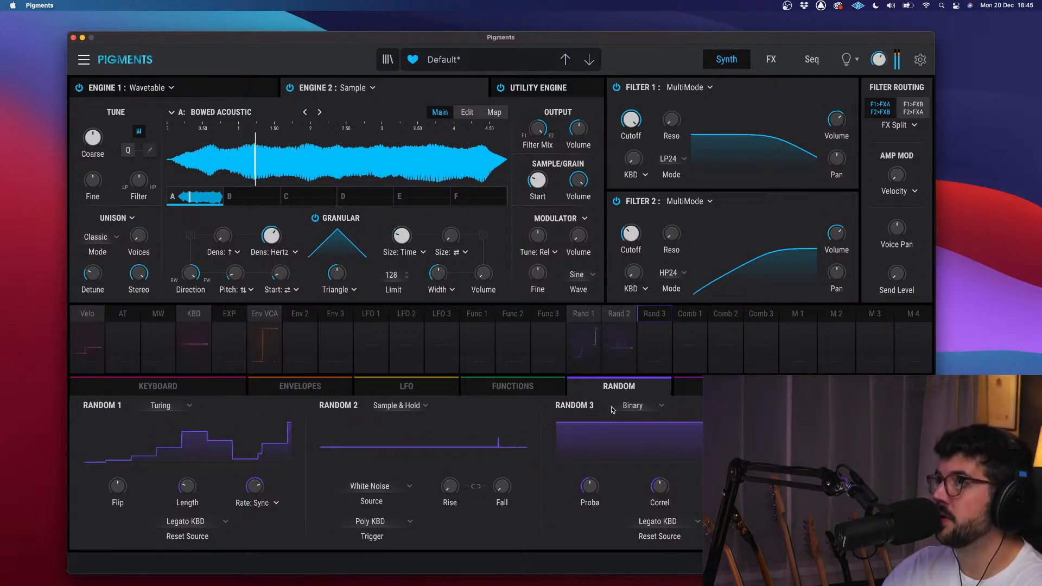
- Adjust Engine 2's grain size, set its Random 2 modulation to 1.00, and move the sample start to about 1.1 s
drag(410, 238, 410, 215)
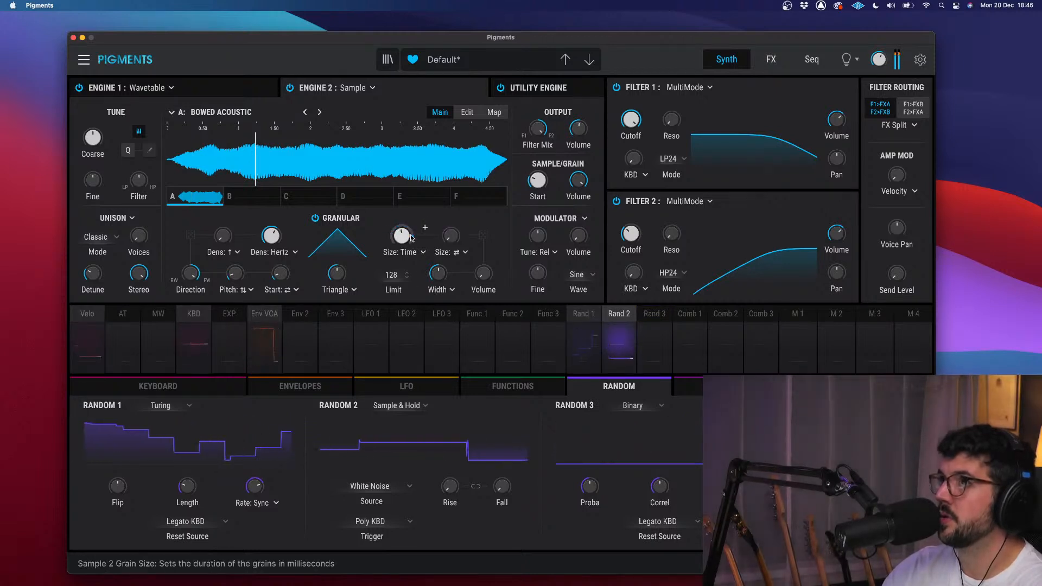
click(620, 316)
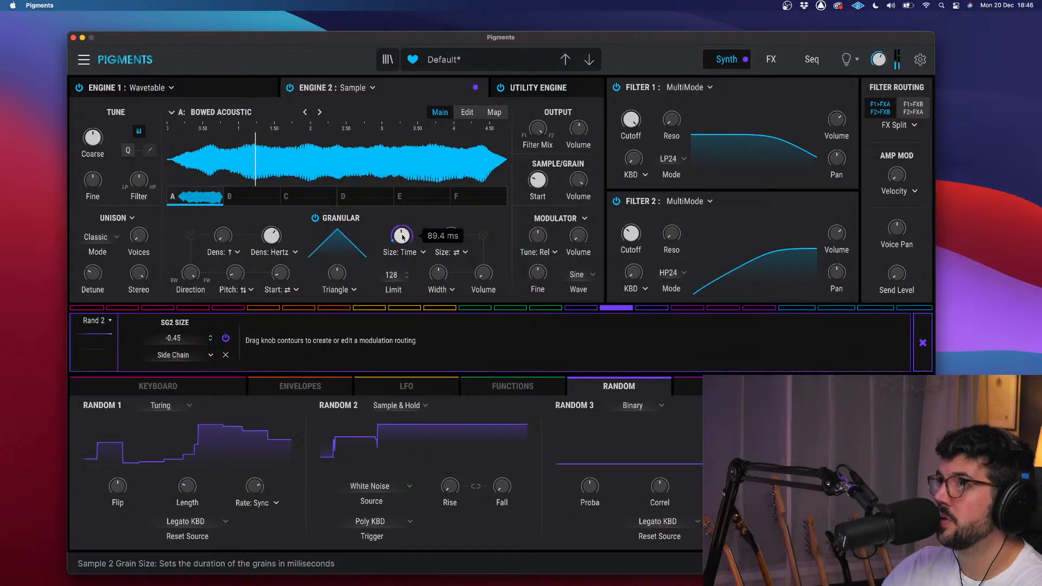
drag(402, 227, 402, 212)
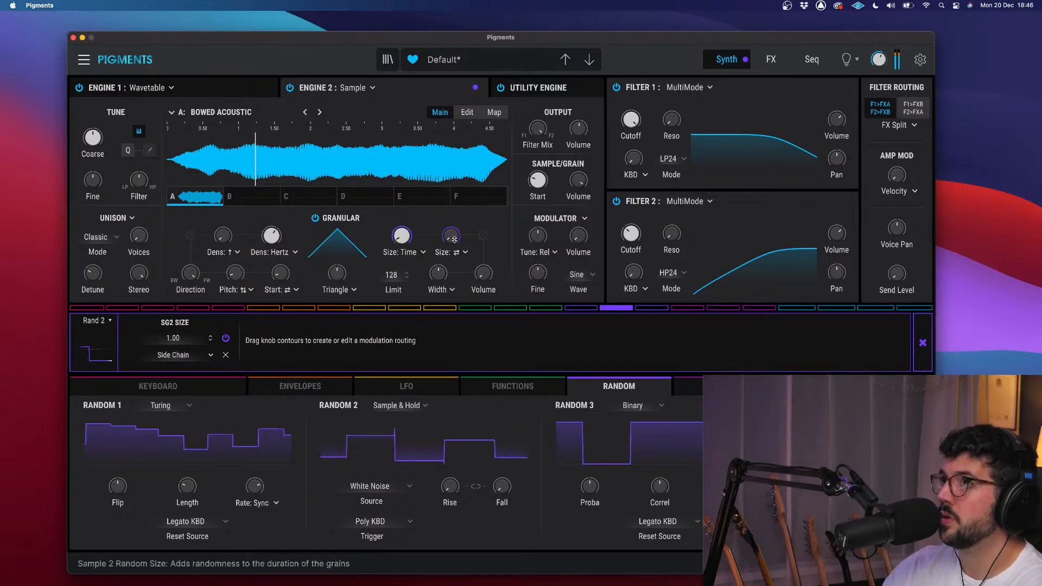
drag(538, 180, 538, 182)
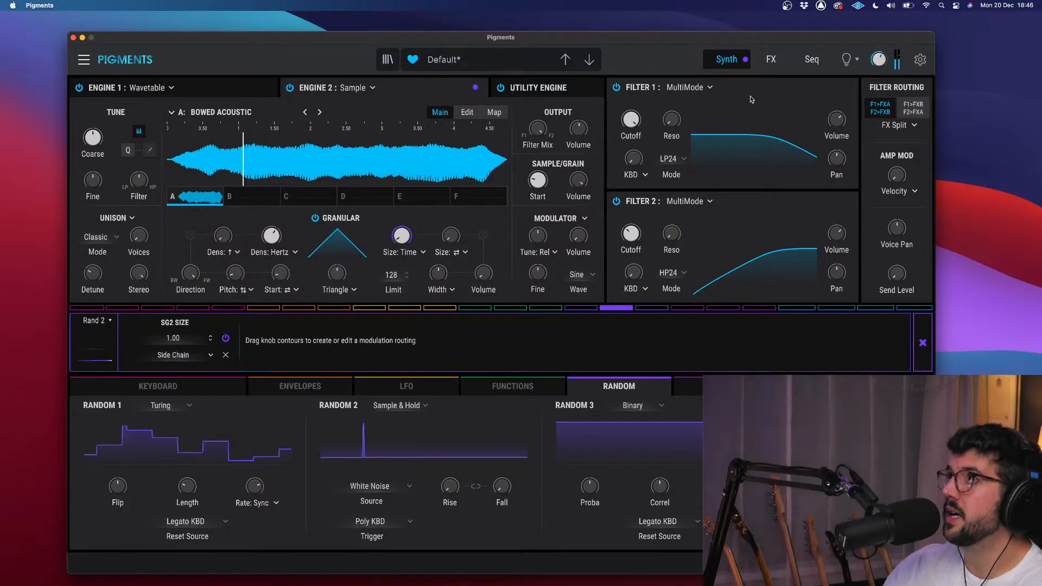
- Raise the dry/wet mix of the FX A reverb to about half and return to the synth view
click(763, 54)
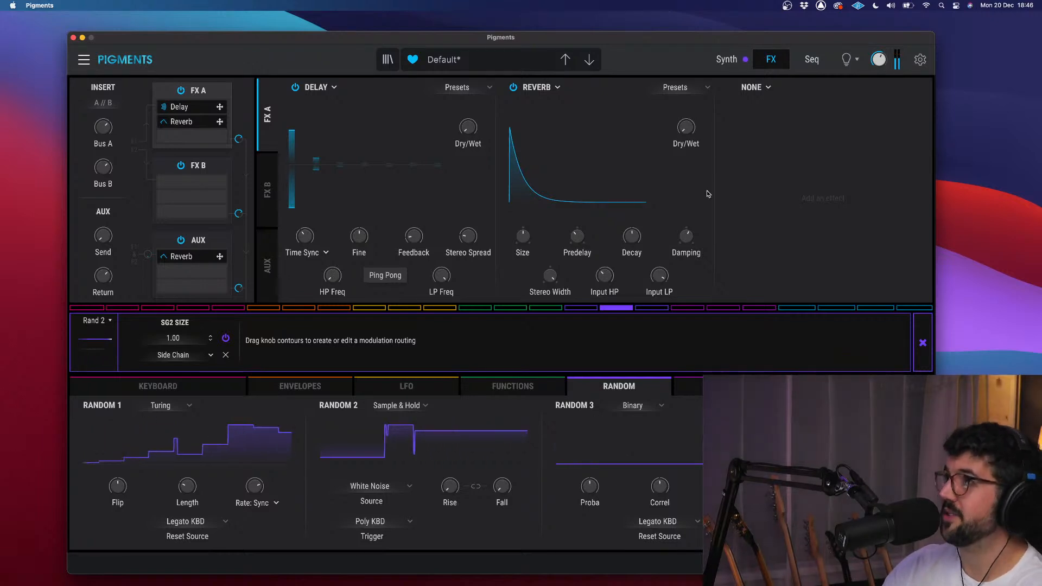
drag(686, 135, 686, 79)
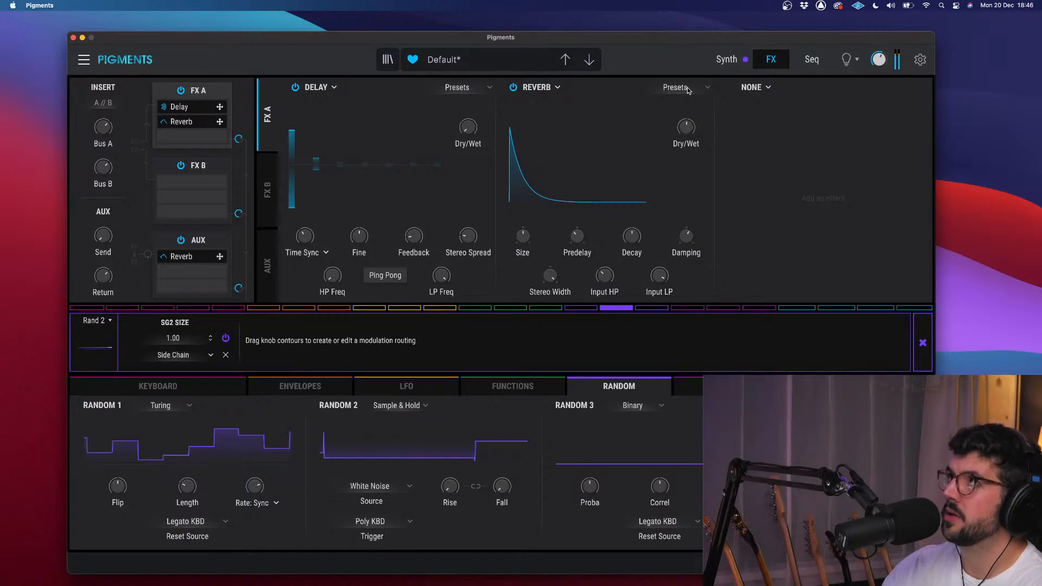
click(722, 64)
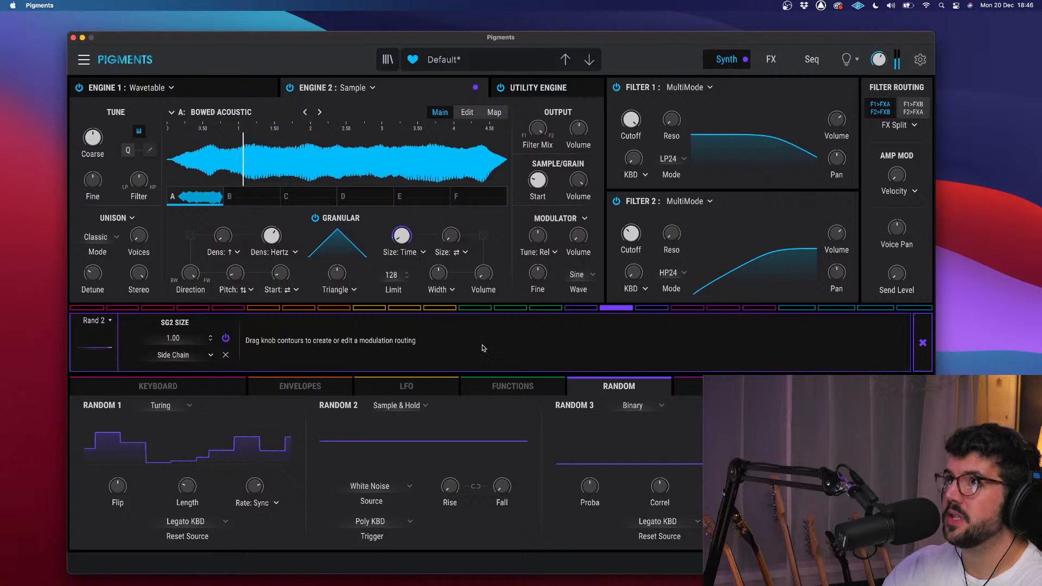
- Lengthen the VCA envelope's attack and remove the stray Random 2 modulation from its attack curve
click(325, 386)
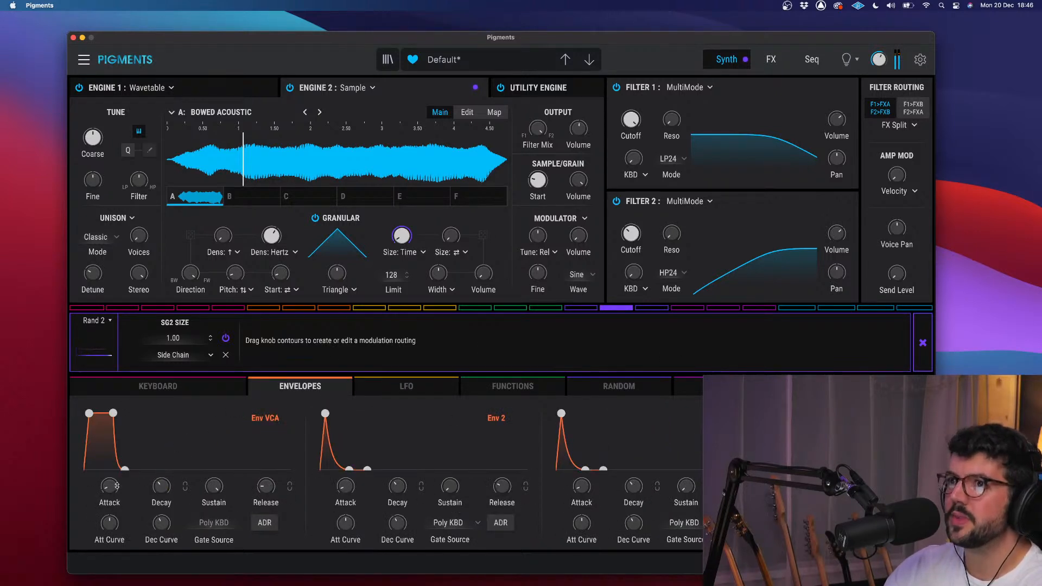
mouse_move(107, 490)
drag(107, 491, 107, 473)
drag(102, 526, 102, 525)
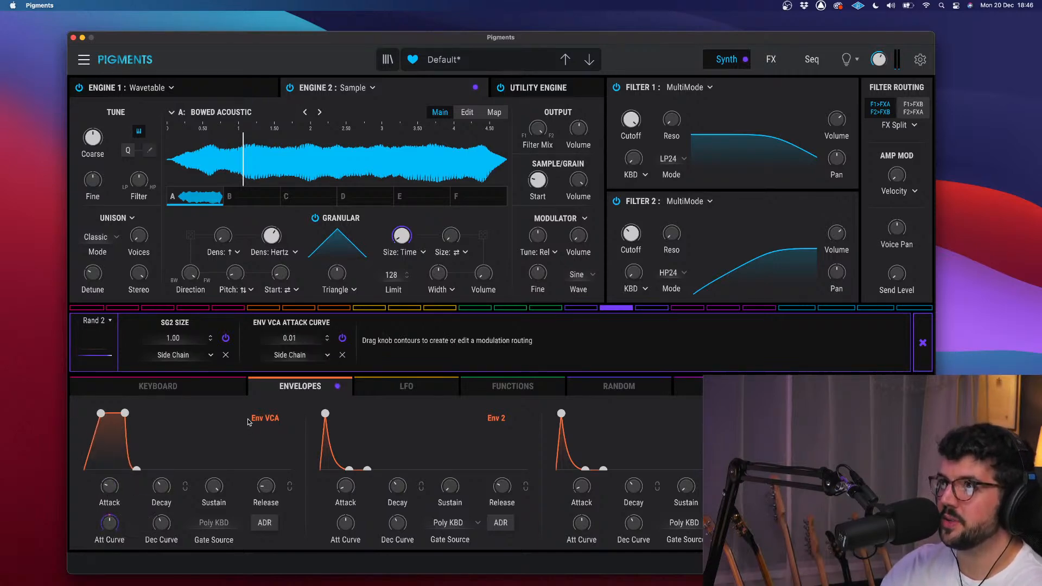
click(342, 356)
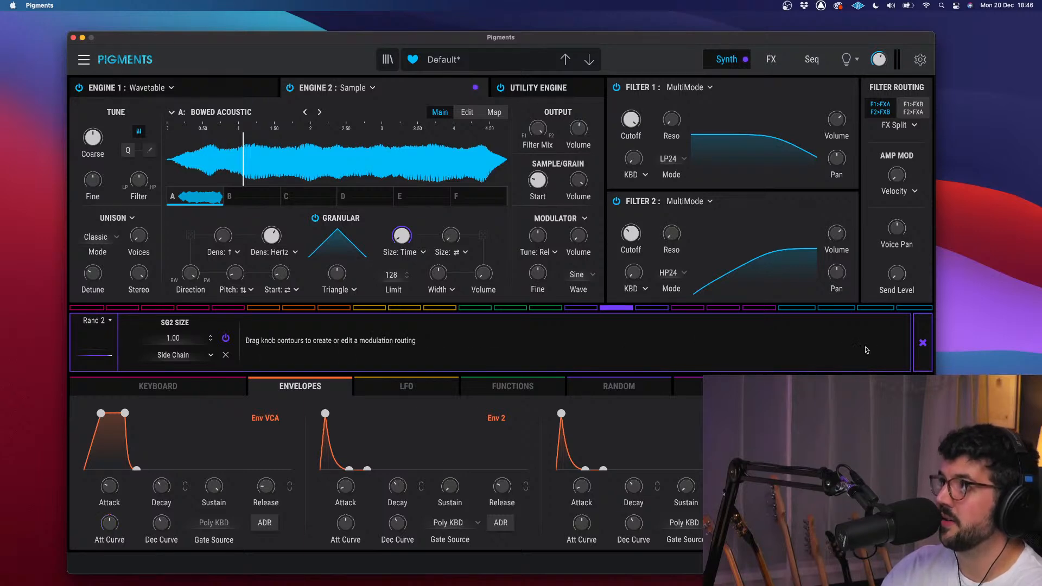
click(923, 340)
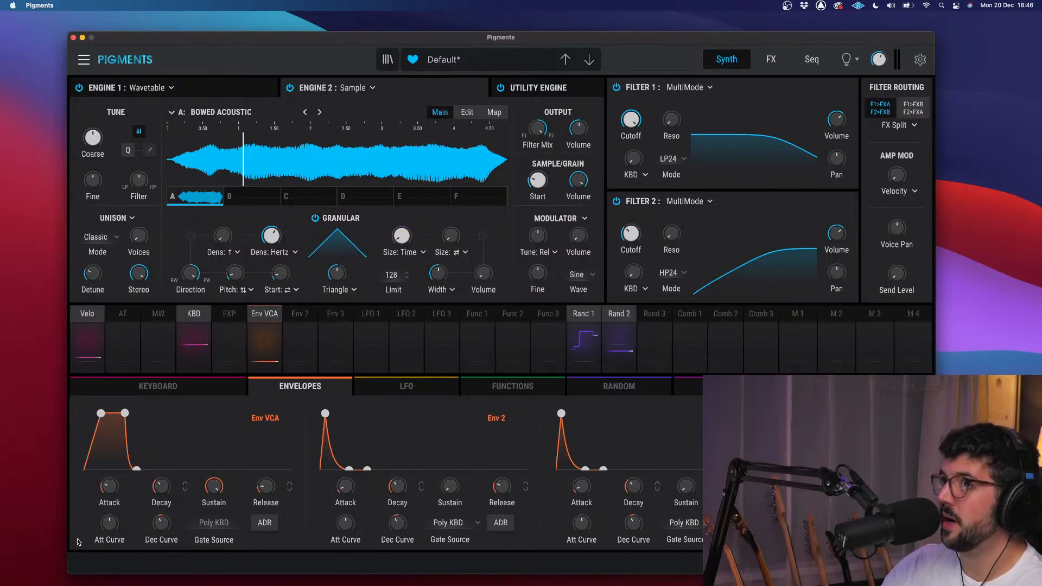
- Bend the VCA envelope's attack curve inward, set its attack to about 243 ms, and lengthen its decay and release
drag(110, 523, 109, 511)
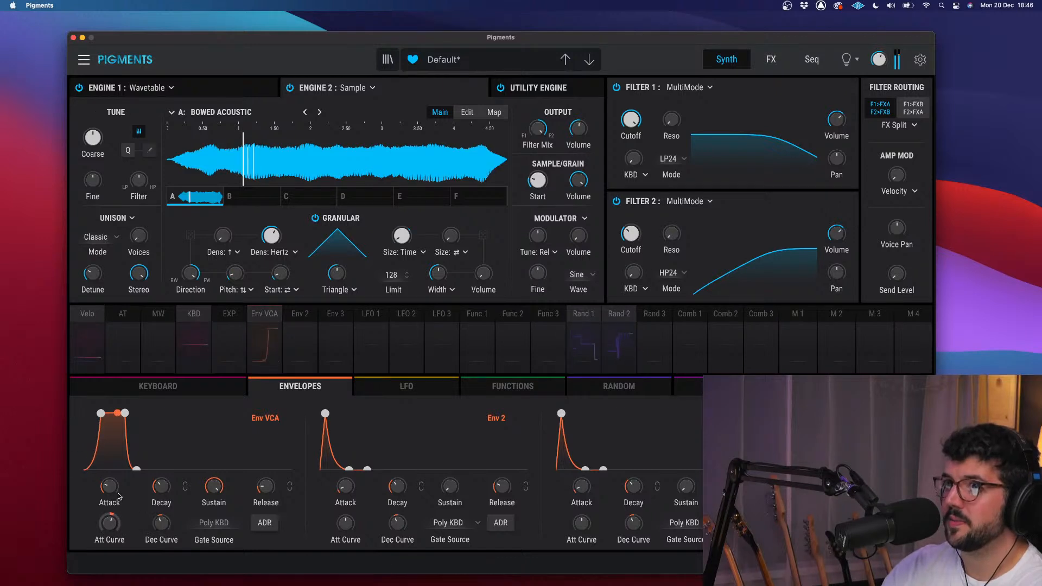
scroll(123, 478, up, 5)
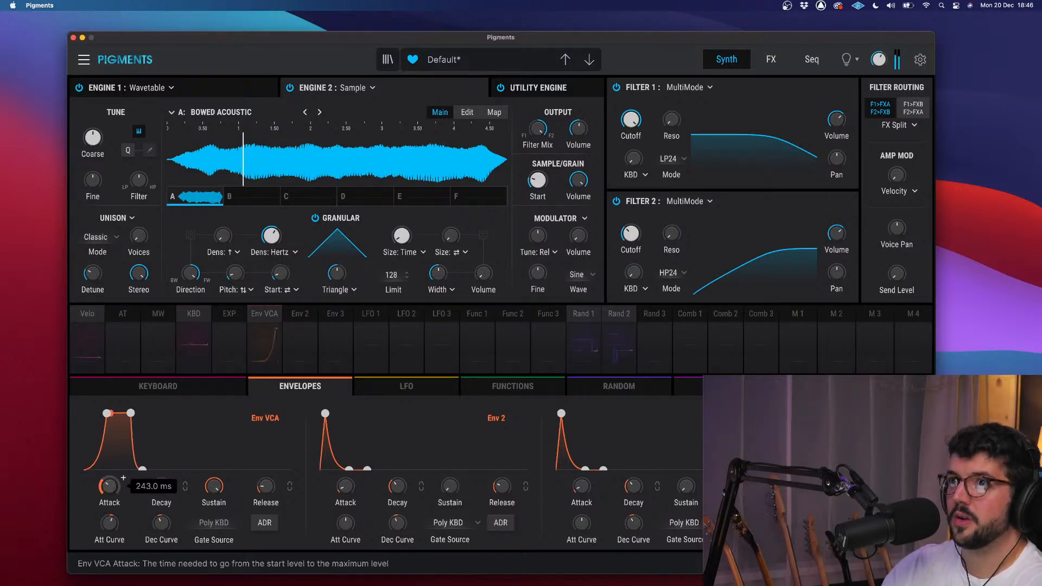
scroll(176, 477, up, 5)
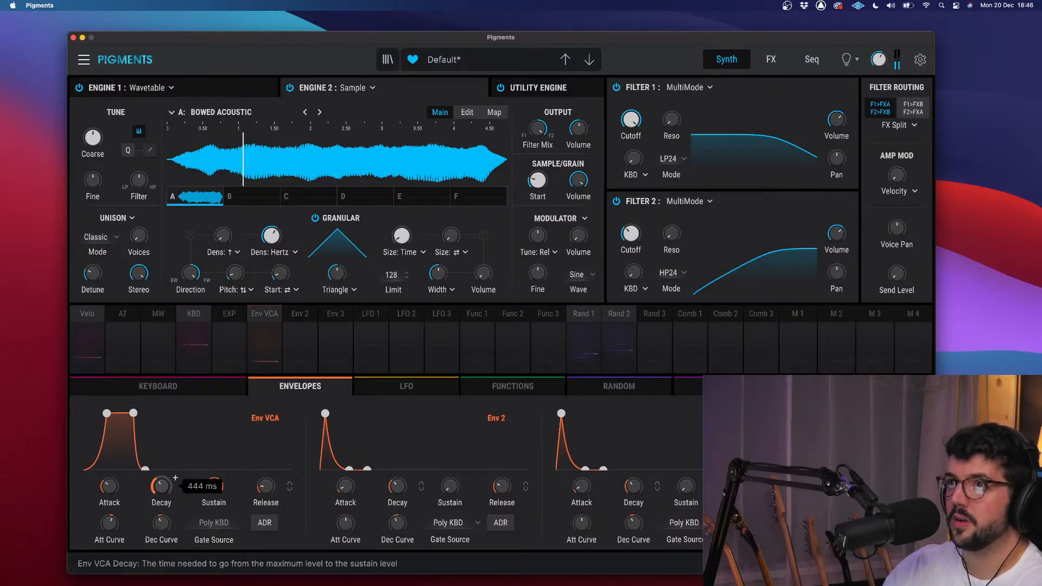
scroll(175, 478, up, 1)
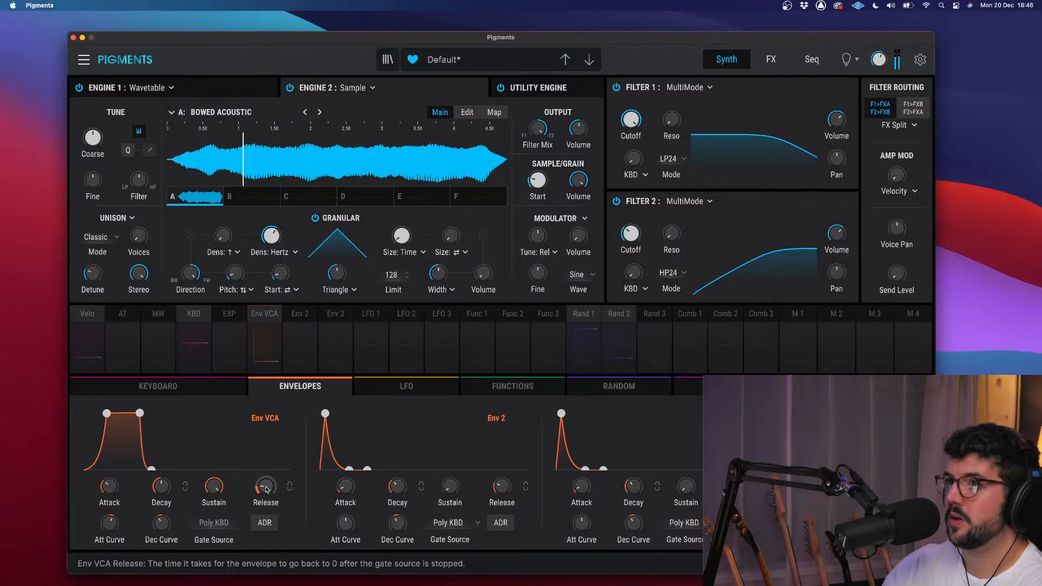
scroll(266, 490, up, 4)
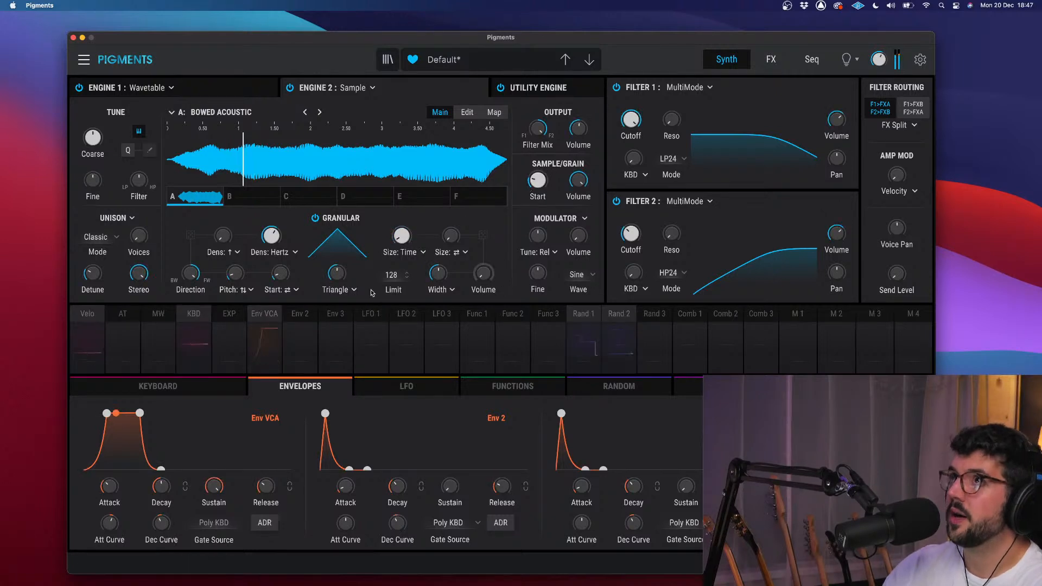
- Adjust Engine 2's grain size, then switch Filter 2 to LP6 mode and lower its cutoff to around the middle
drag(404, 238, 404, 227)
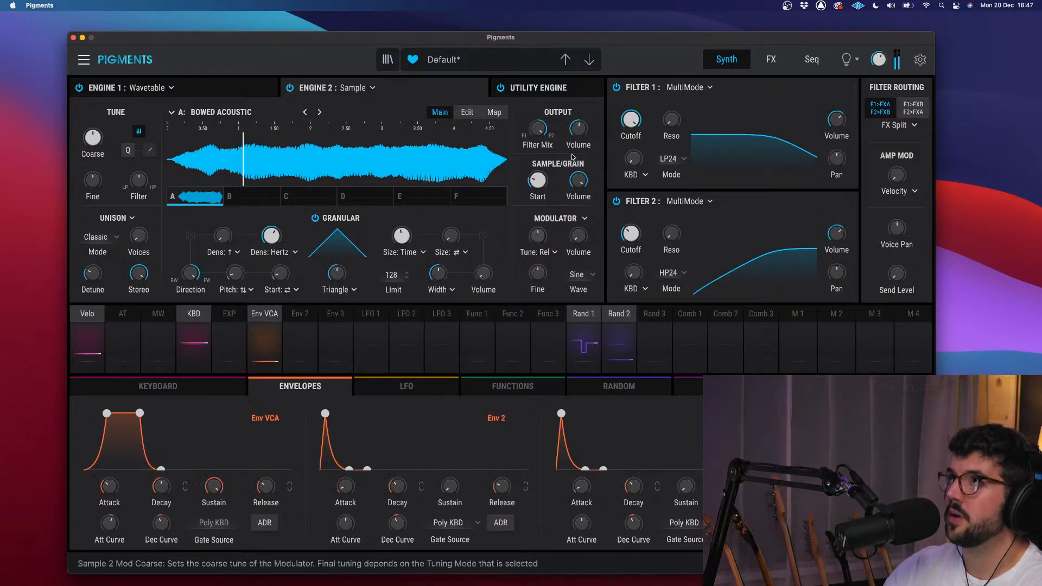
mouse_move(632, 234)
mouse_down()
mouse_move(633, 266)
mouse_move(632, 209)
mouse_move(646, 224)
mouse_up()
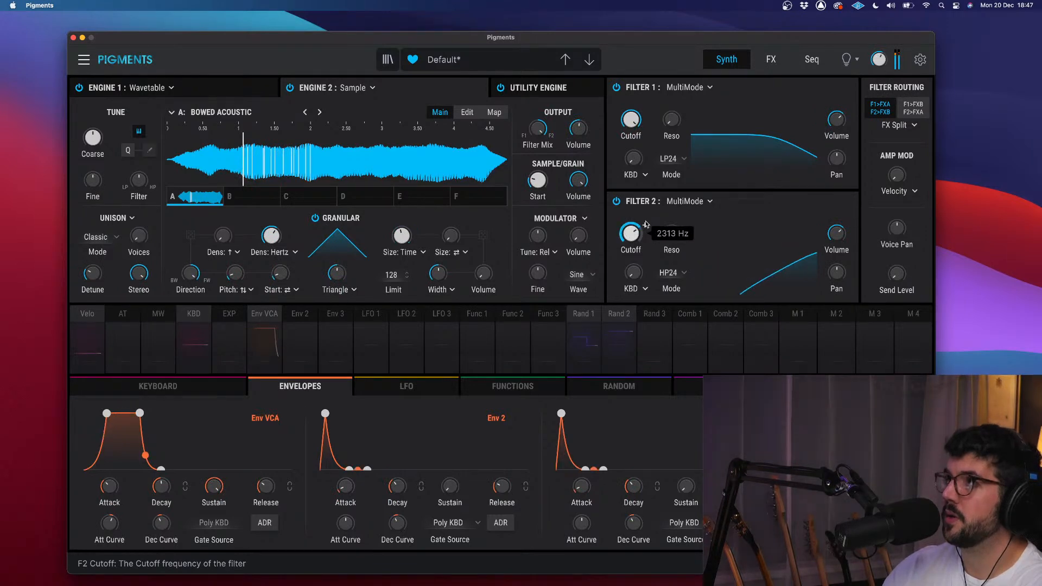
click(687, 276)
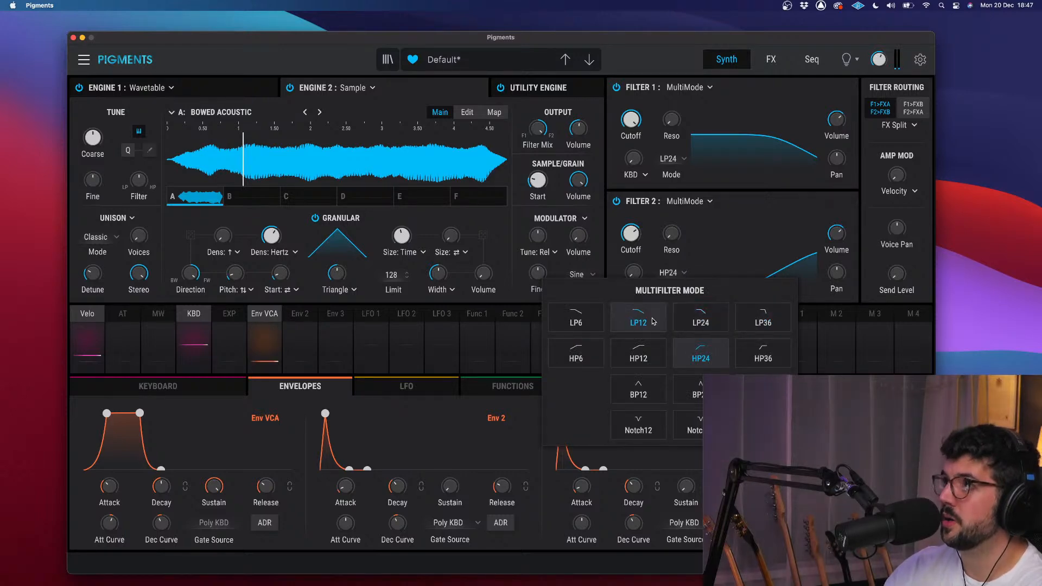
click(586, 315)
drag(630, 238, 630, 256)
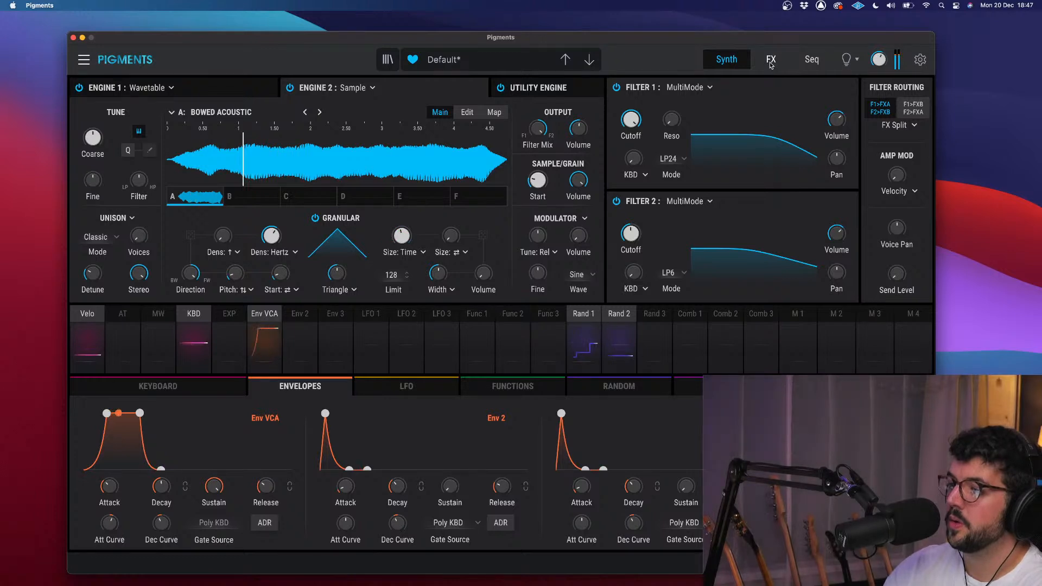
- Enable Noise 1 in the Utility Engine and load the Forest sample from the Natural category
click(525, 91)
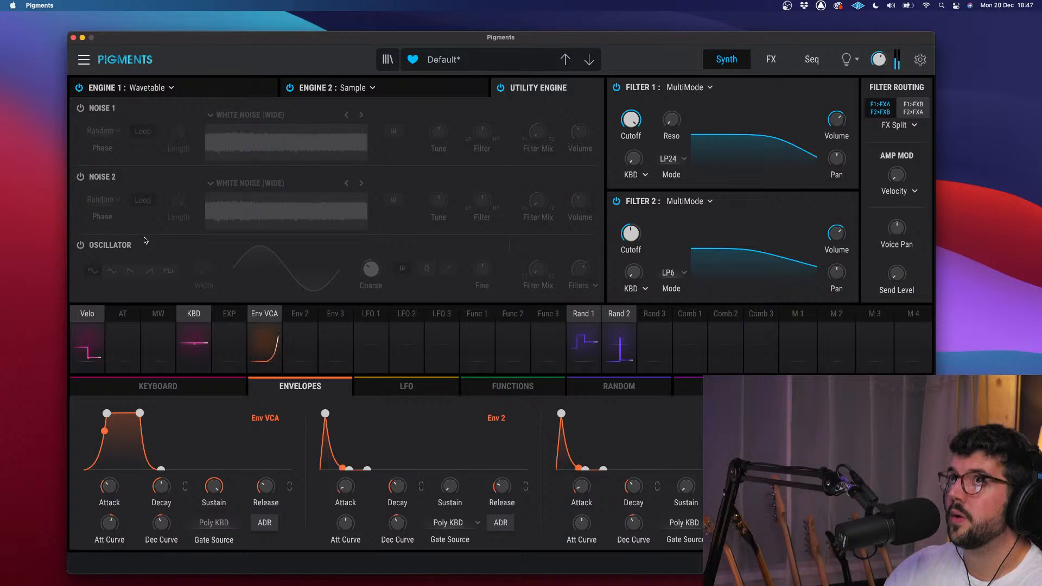
click(80, 109)
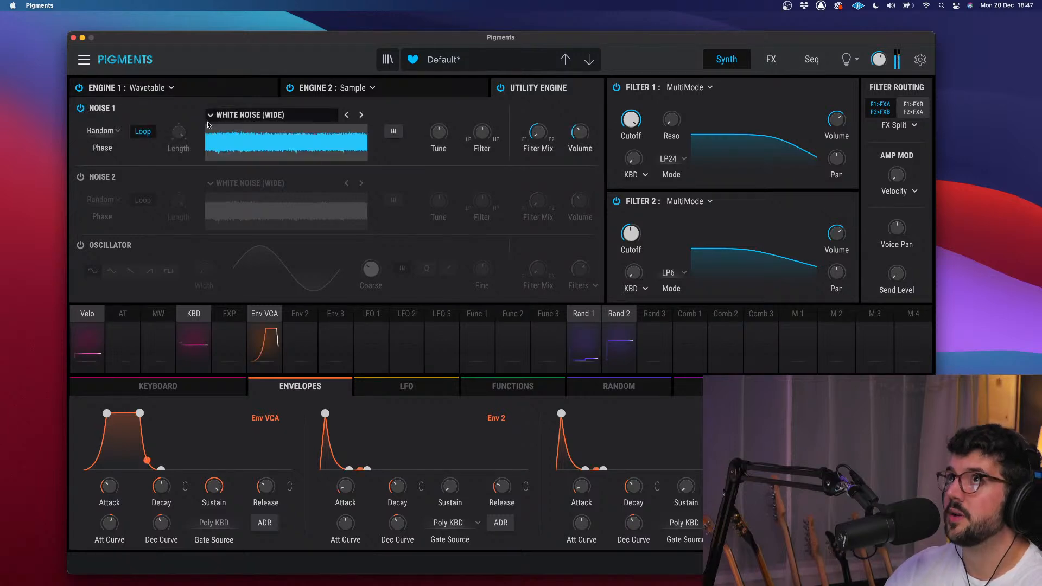
click(247, 115)
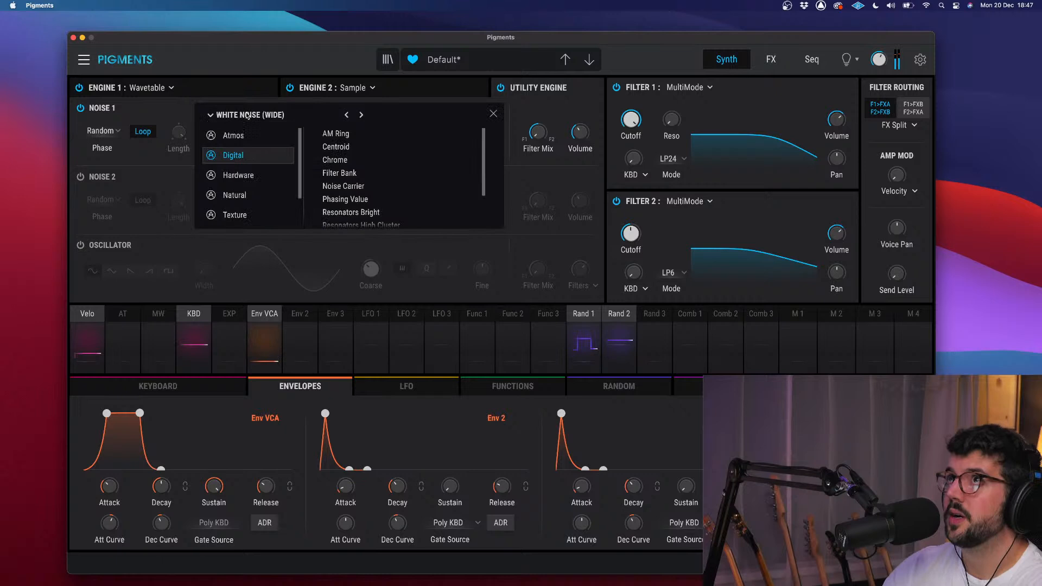
click(247, 193)
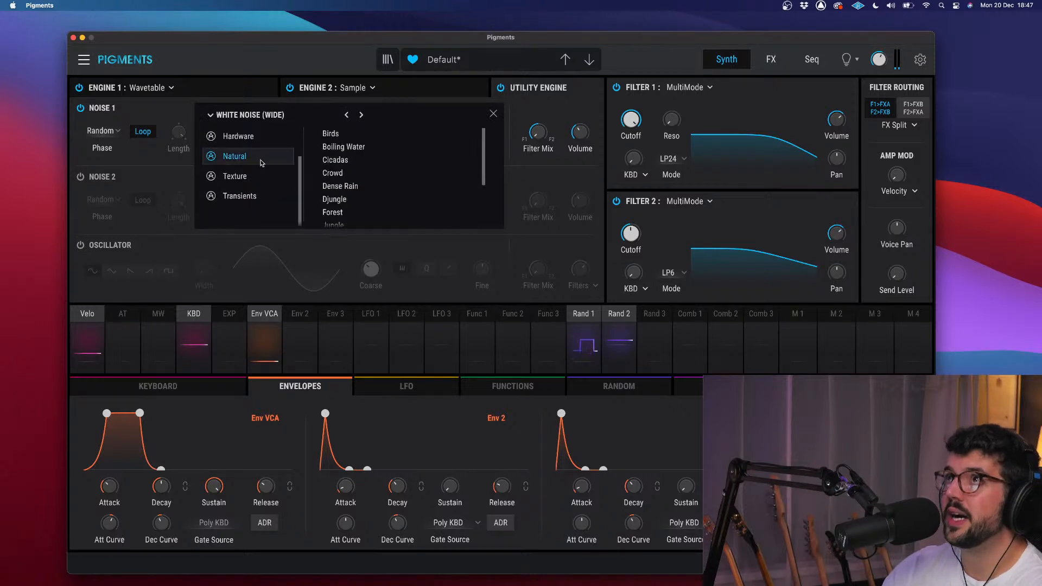
click(335, 135)
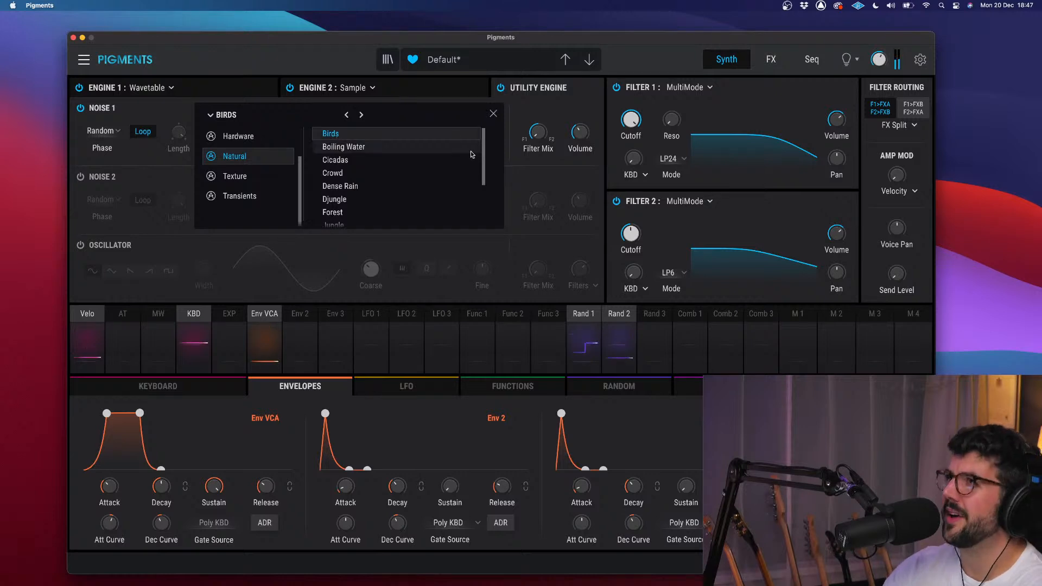
click(349, 212)
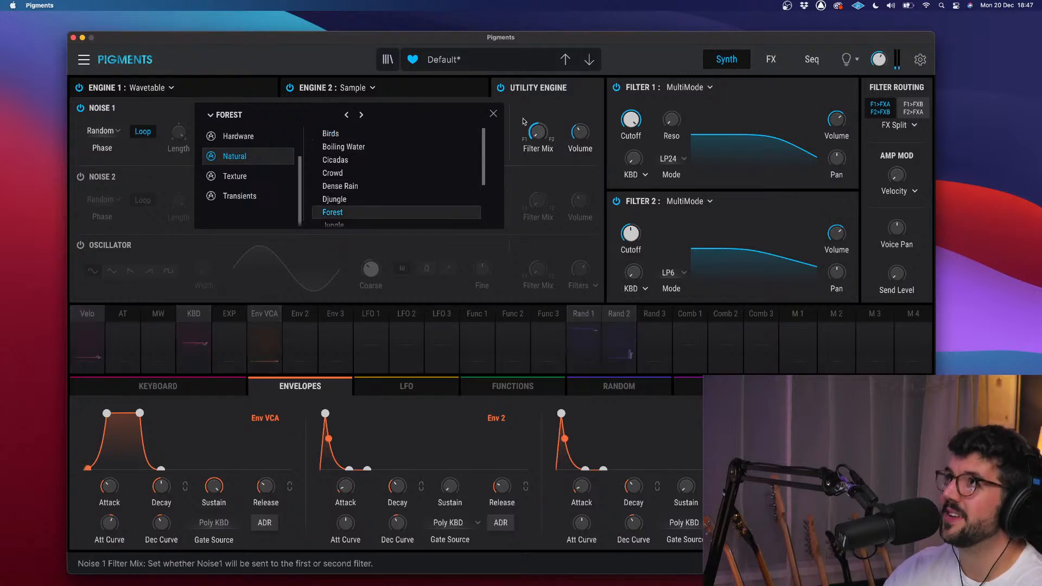
click(493, 113)
mouse_move(593, 133)
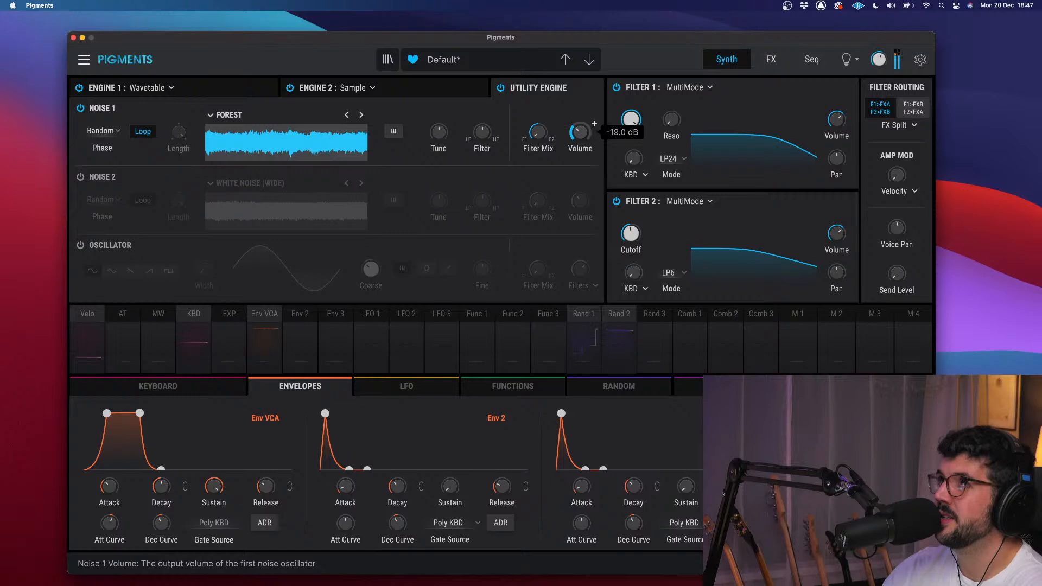
- Raise Engine 2's output volume to about -11.3 dB
click(233, 89)
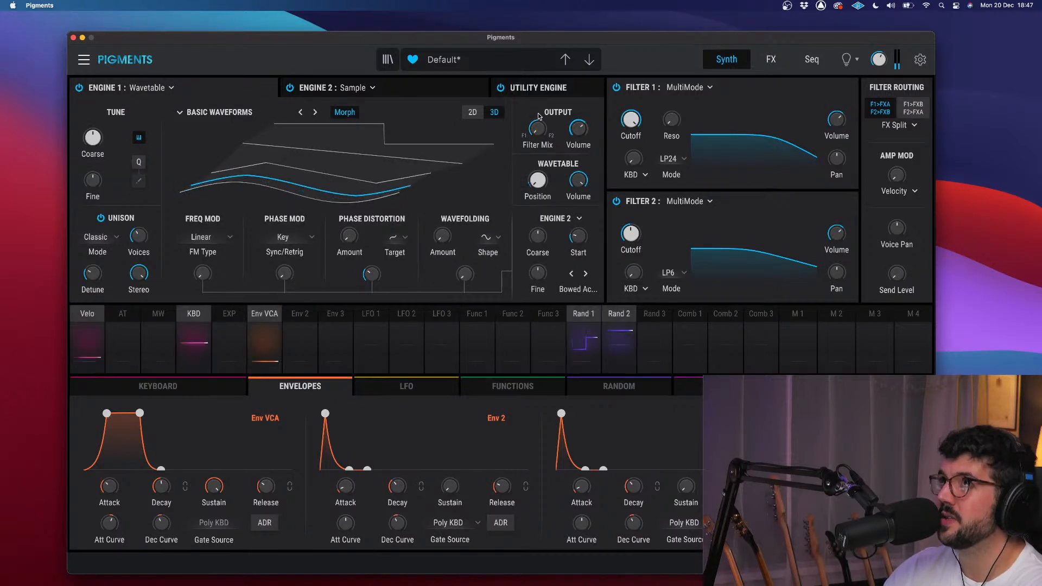
click(488, 97)
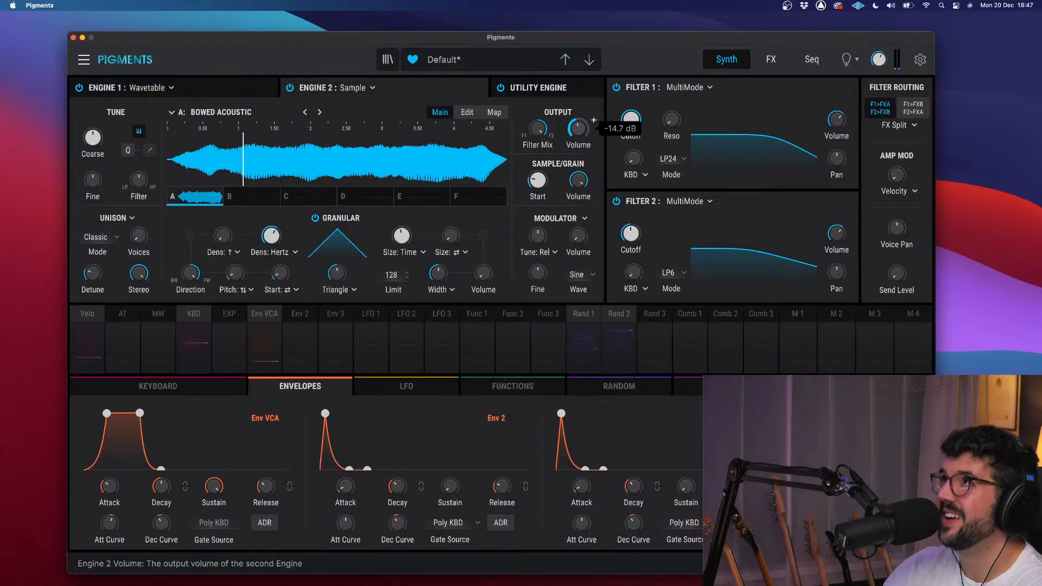
drag(583, 136, 584, 126)
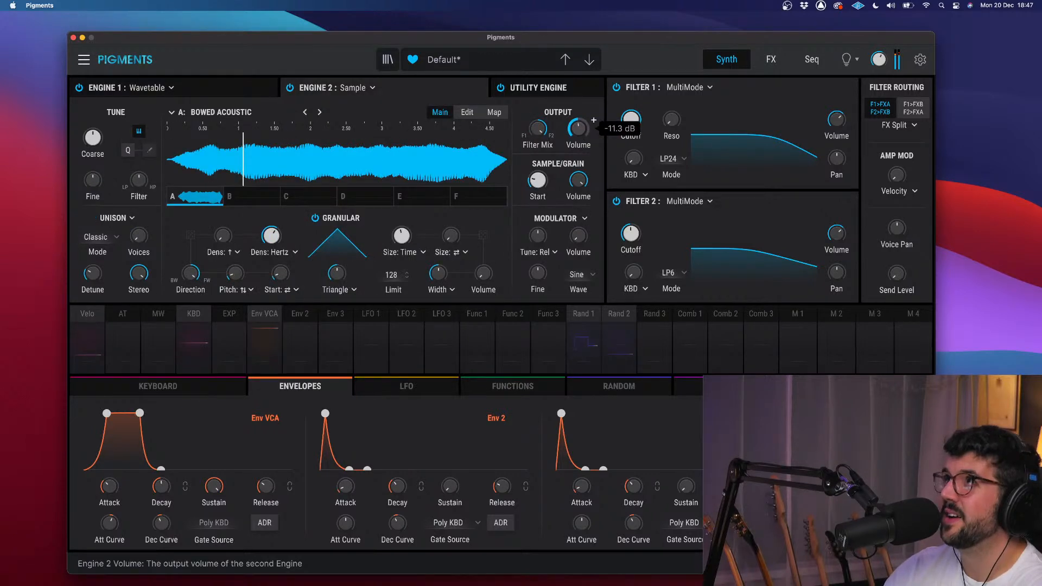
- Add a Distortion effect to the third slot of FX A and switch it off
click(769, 59)
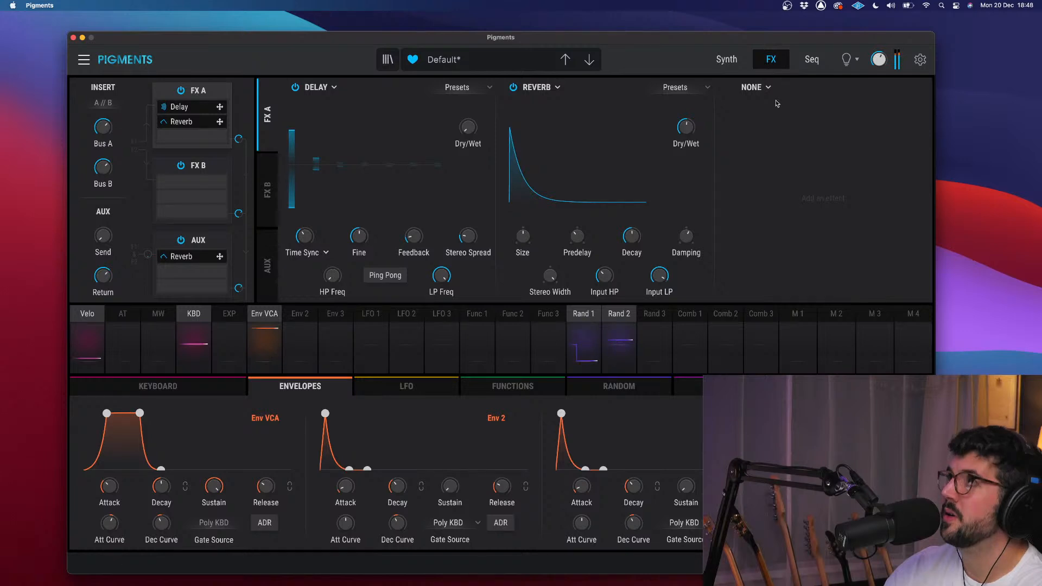
click(768, 88)
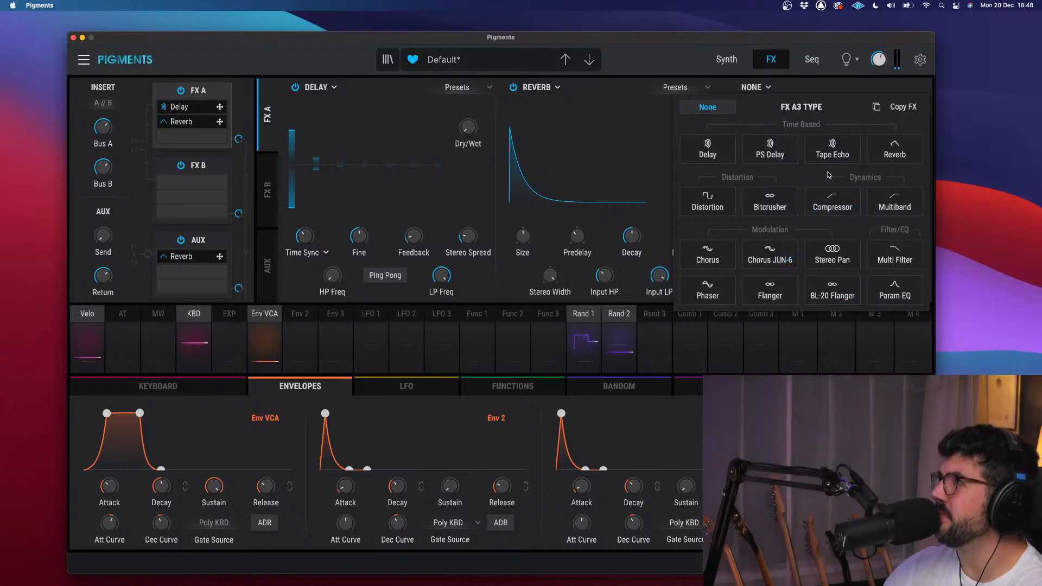
click(730, 204)
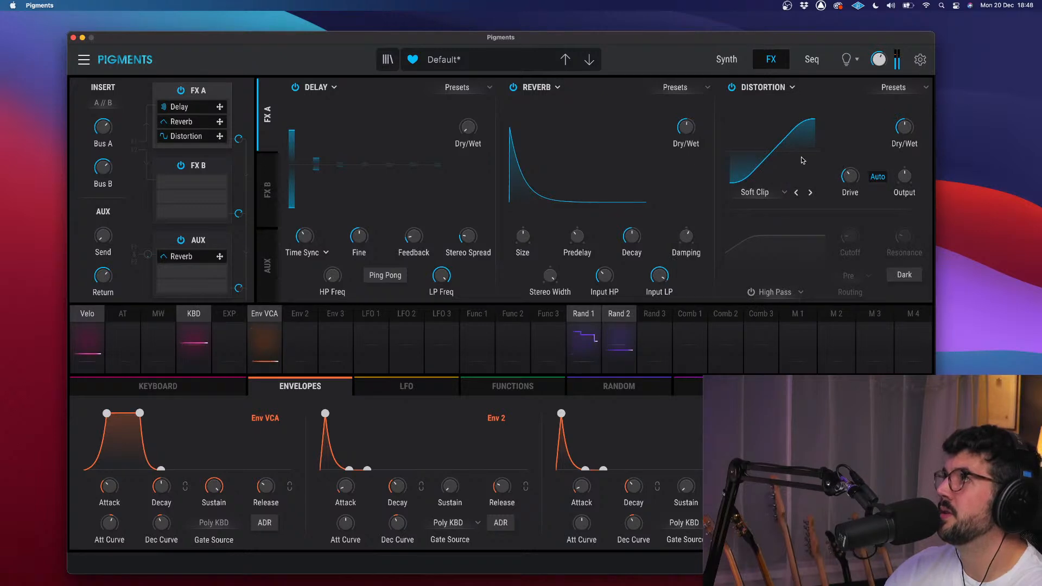
mouse_move(917, 120)
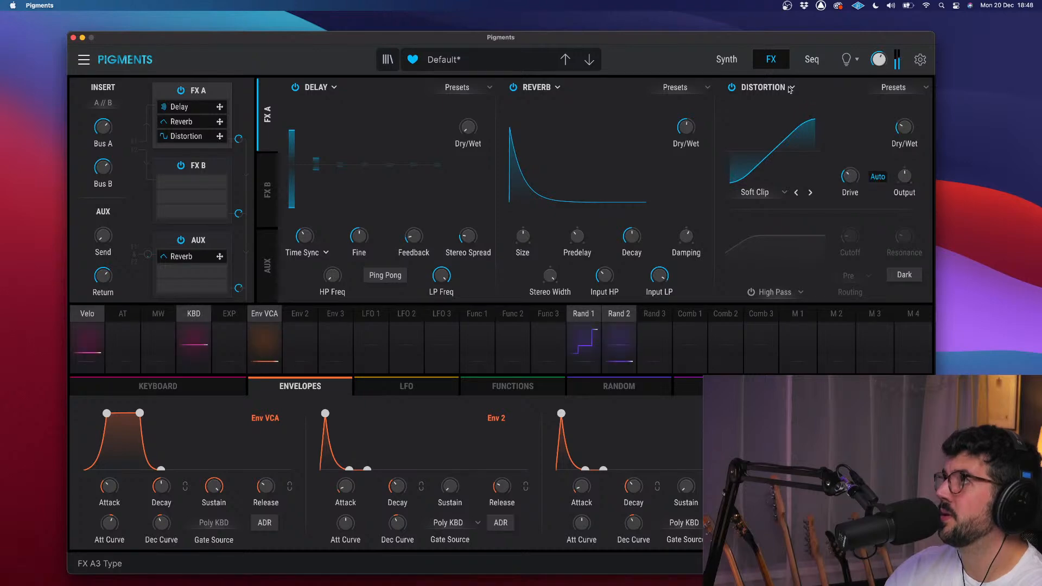
click(732, 87)
click(727, 61)
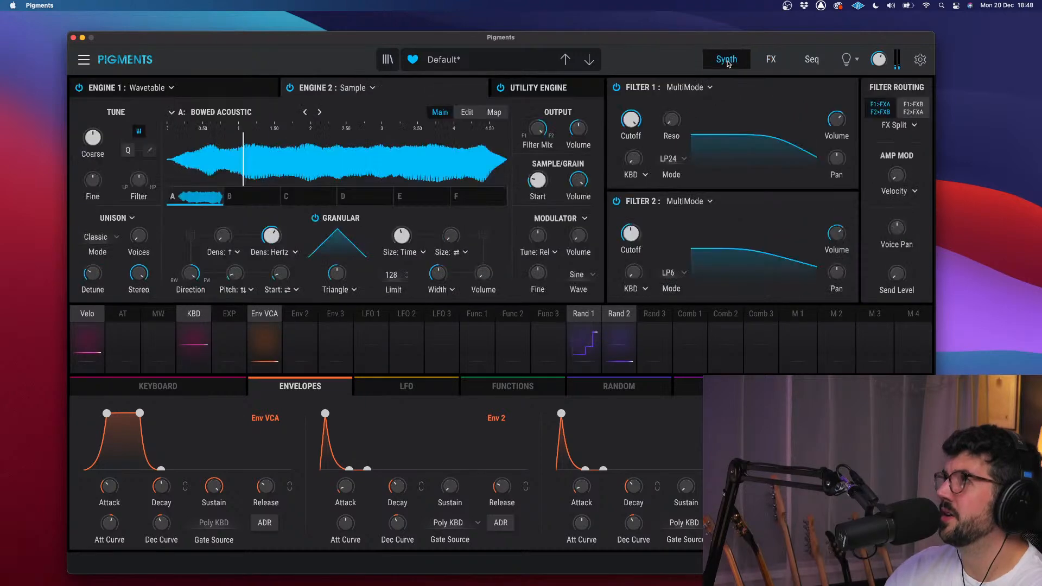
- Adjust the coarse tuning of Engine 2's Bowed Acoustic sample
click(241, 91)
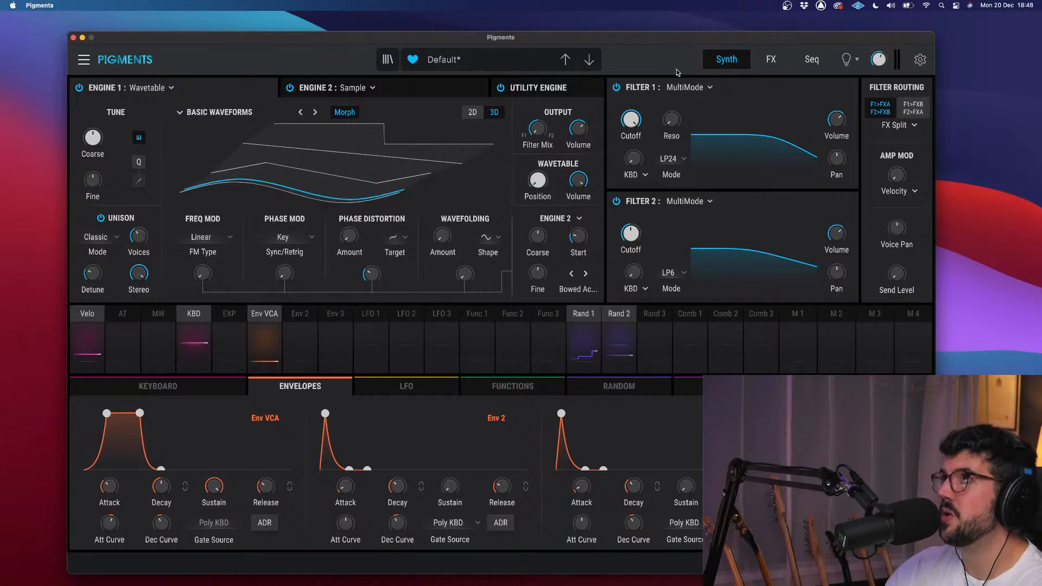
drag(678, 40, 680, 35)
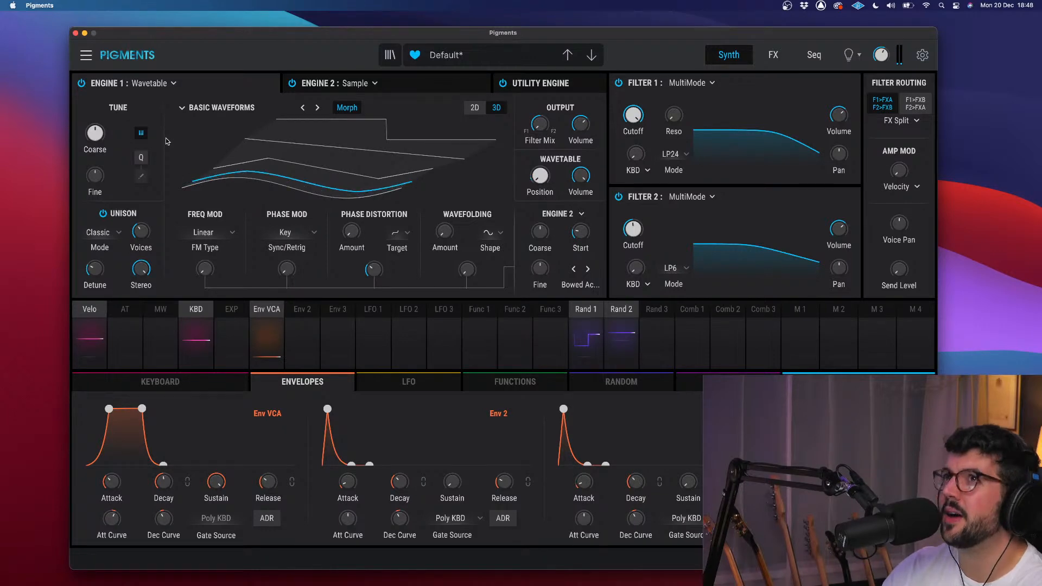
click(440, 79)
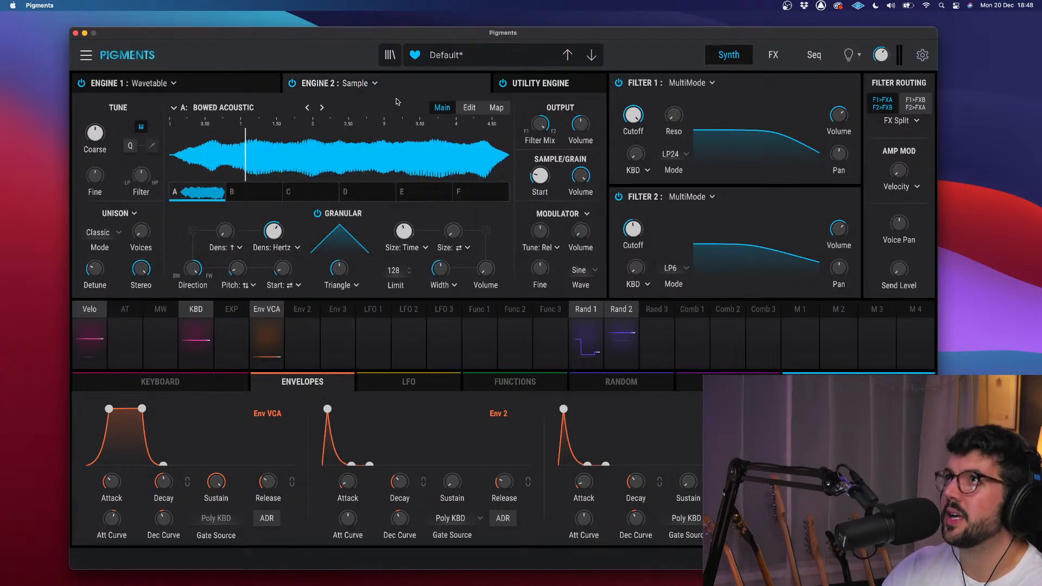
mouse_move(102, 137)
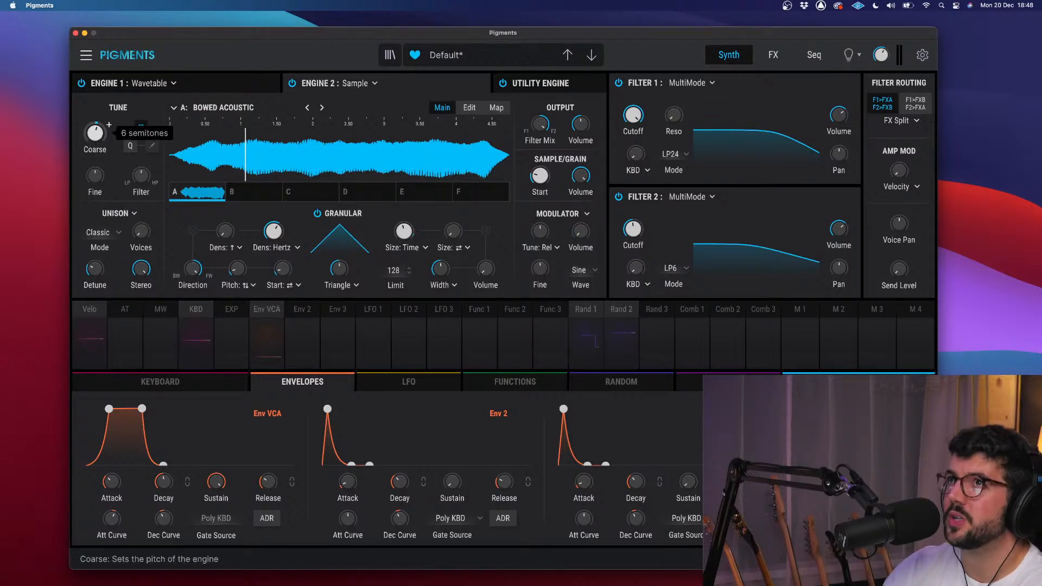
drag(99, 133, 98, 124)
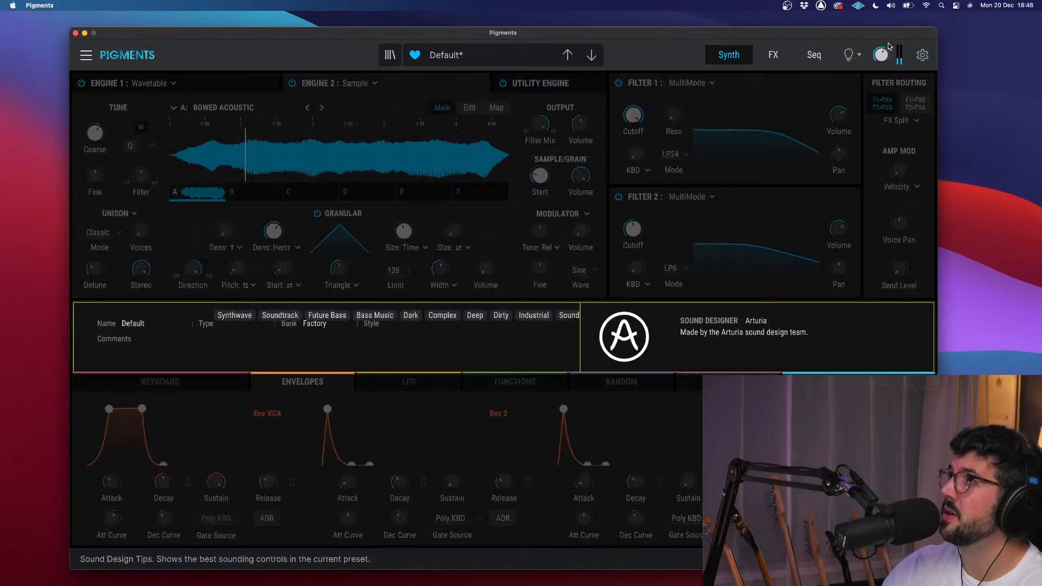
- Lower the master volume slightly and set Engine 1's output volume to about -5.50 dB
mouse_move(883, 56)
mouse_down()
mouse_move(883, 42)
mouse_move(882, 61)
mouse_up()
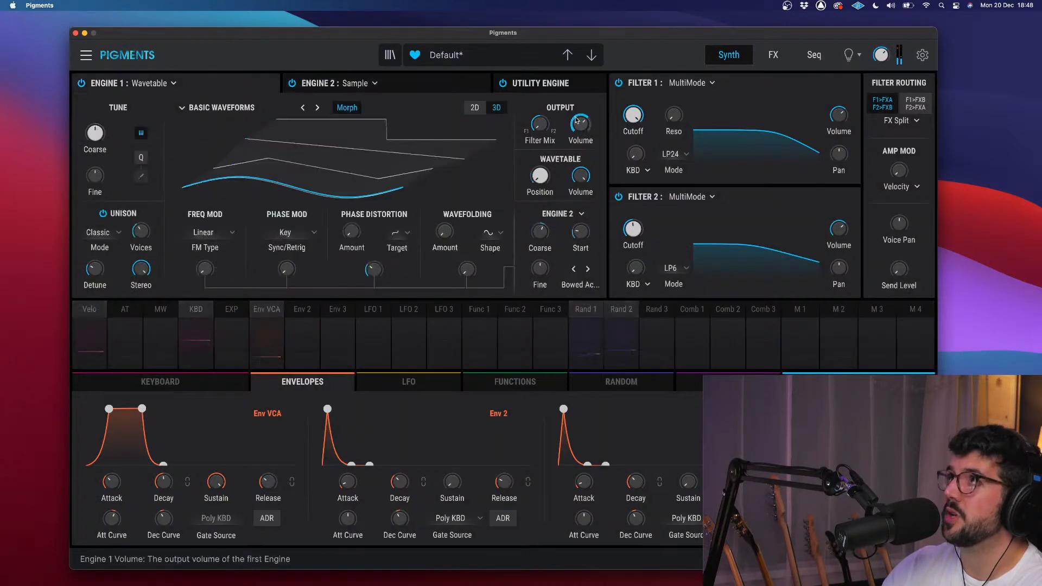
drag(580, 124, 581, 115)
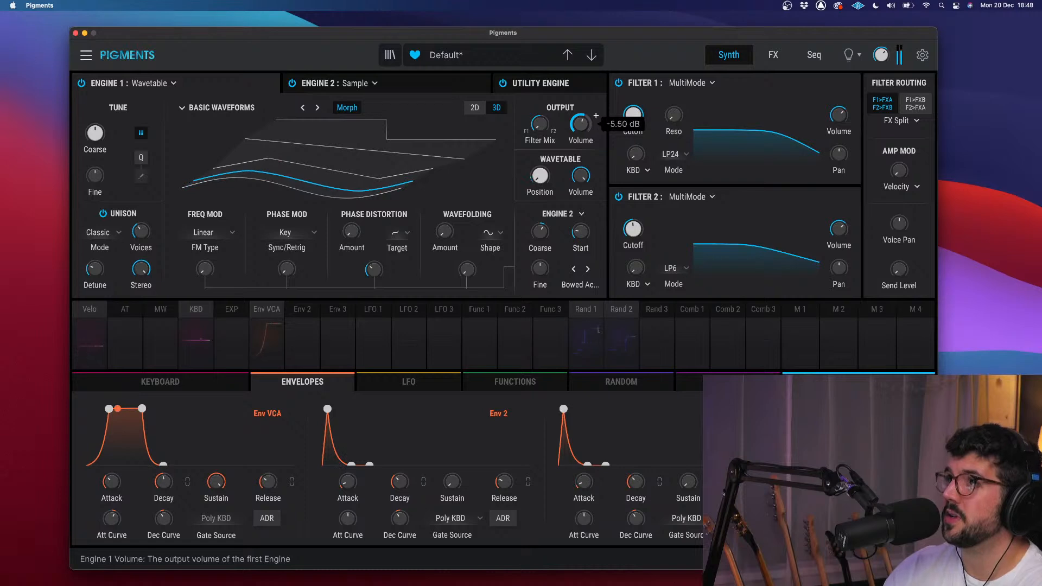
click(408, 87)
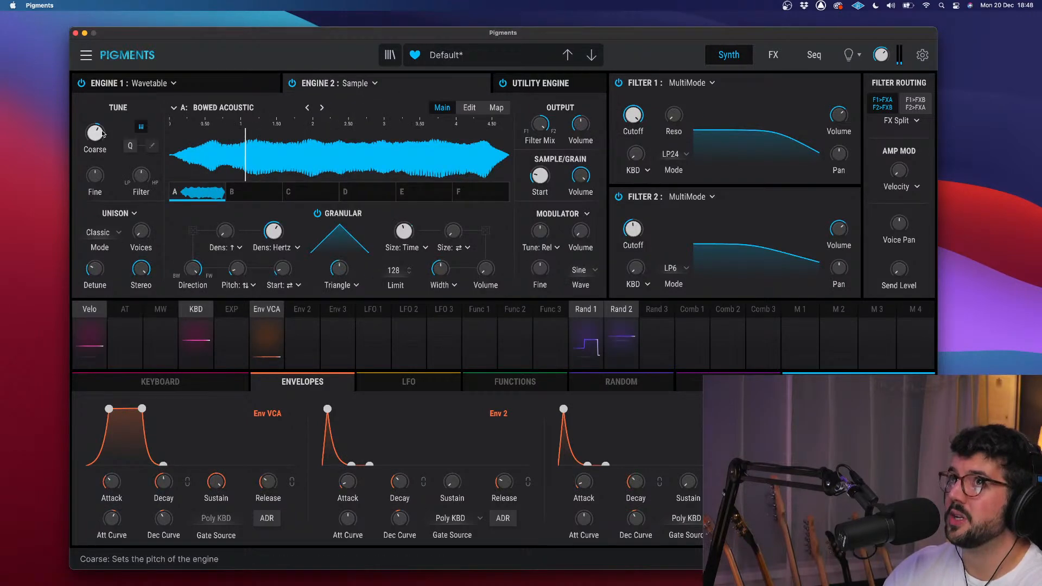
click(133, 79)
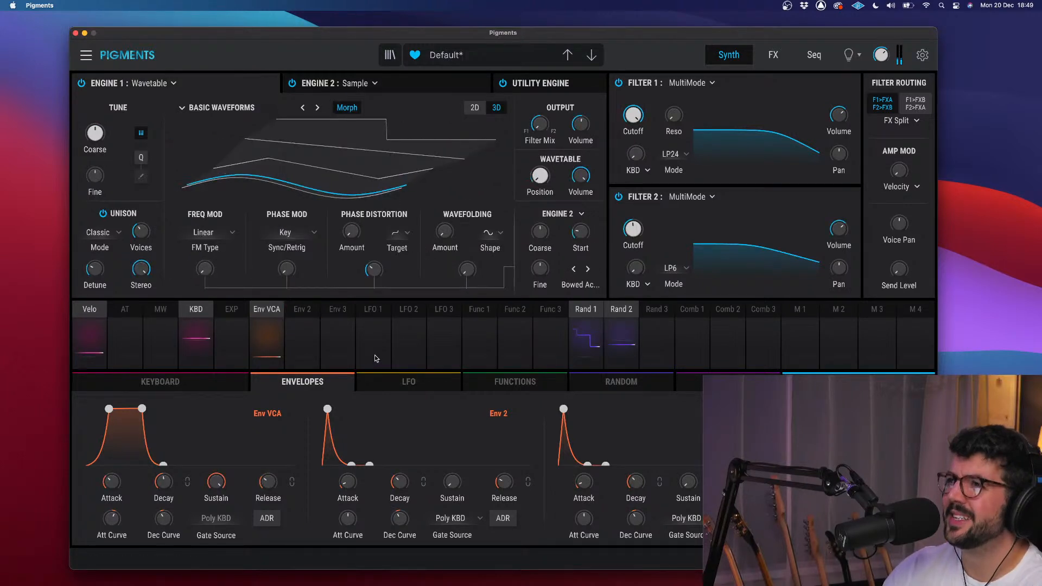
- Increase the glide time in the keyboard play settings
click(191, 387)
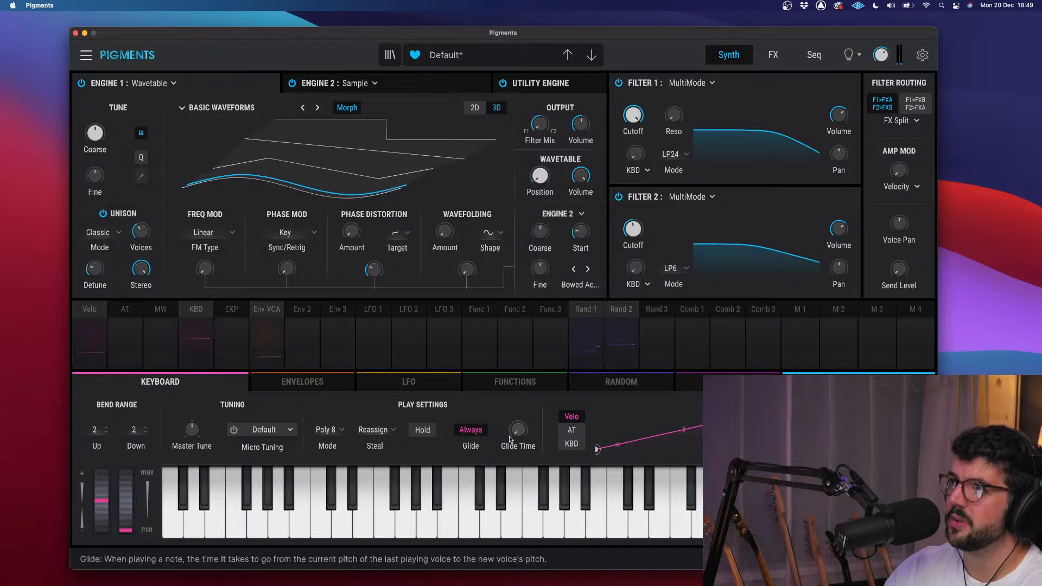
mouse_move(518, 430)
drag(519, 429, 518, 419)
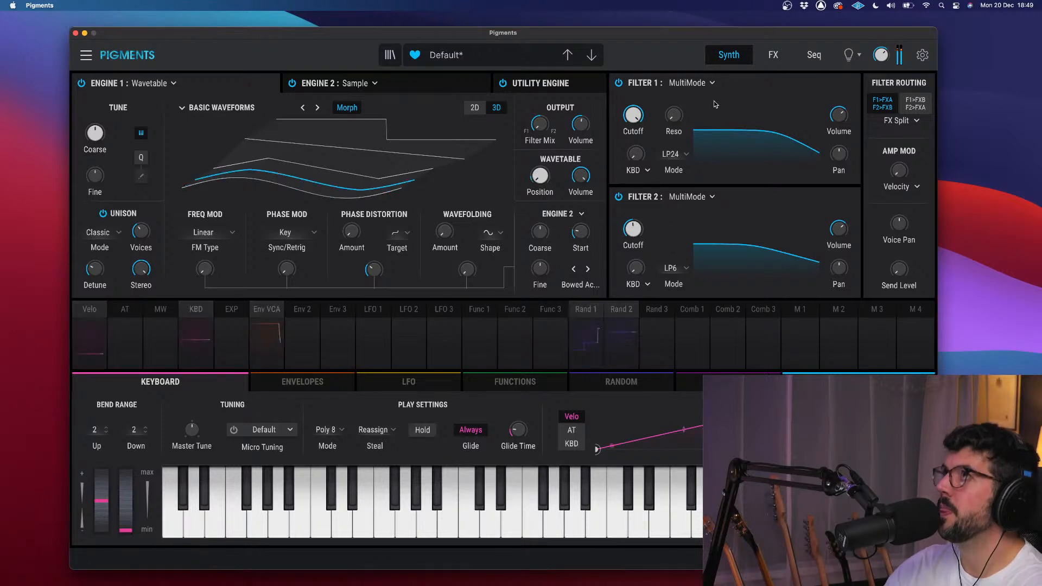
- Route Random 3 to Filter 1's cutoff at -0.71 and Filter 2's cutoff at -0.48
click(667, 311)
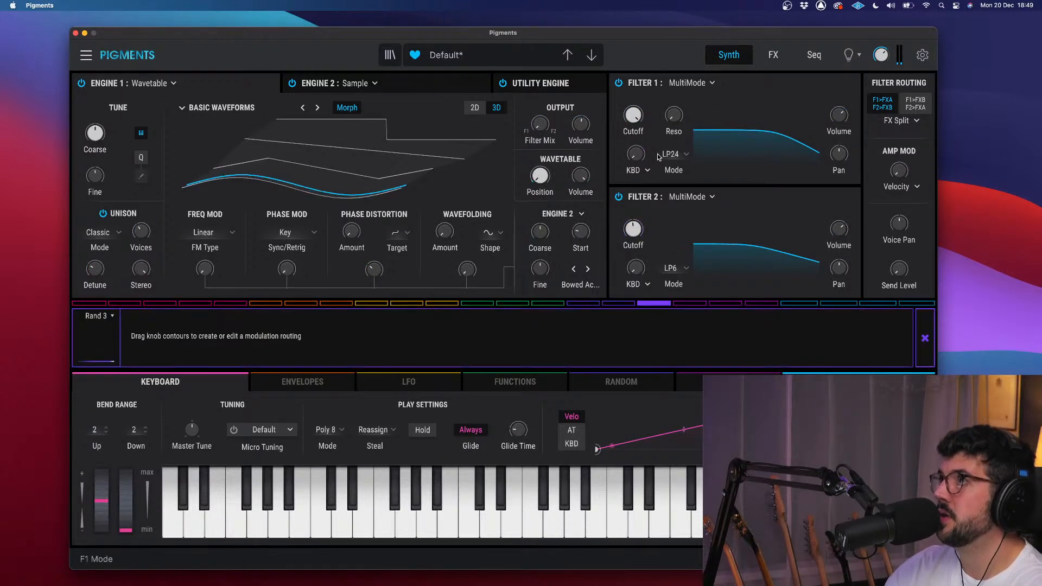
drag(633, 111, 633, 112)
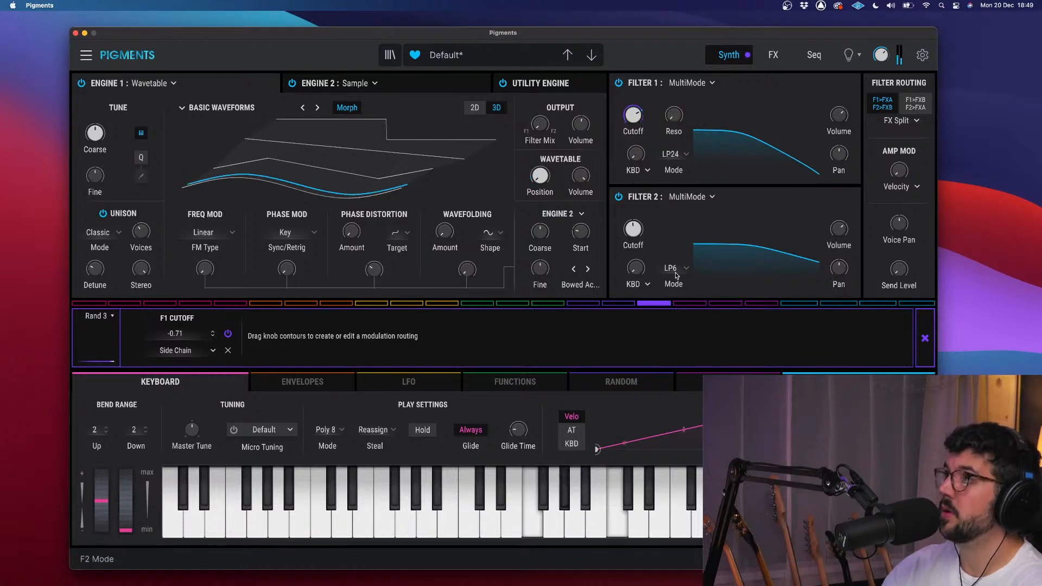
drag(632, 219, 634, 228)
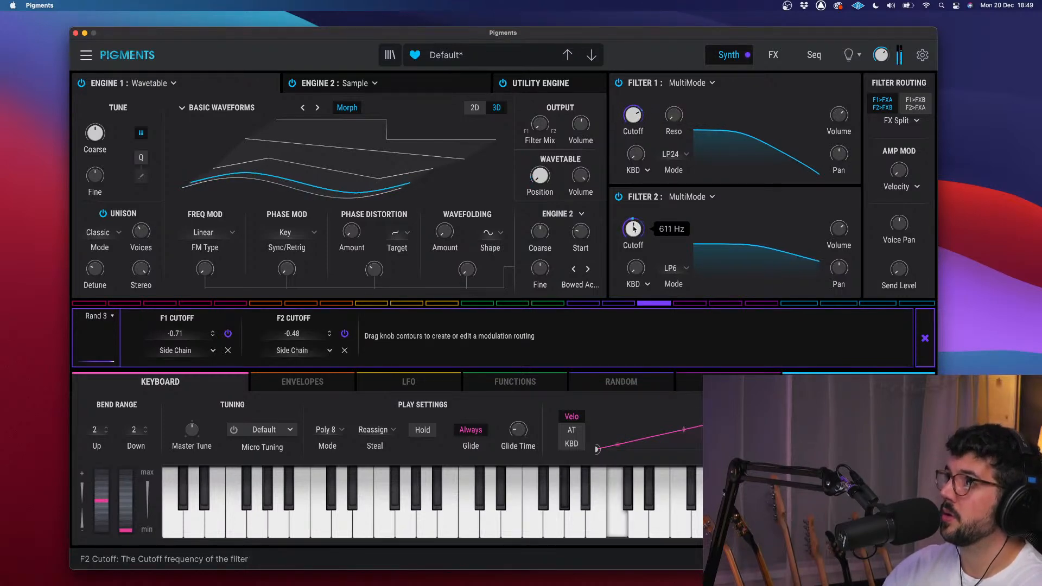
- Switch Random 3 to Sample & Hold and set its source to the keyboard
click(592, 384)
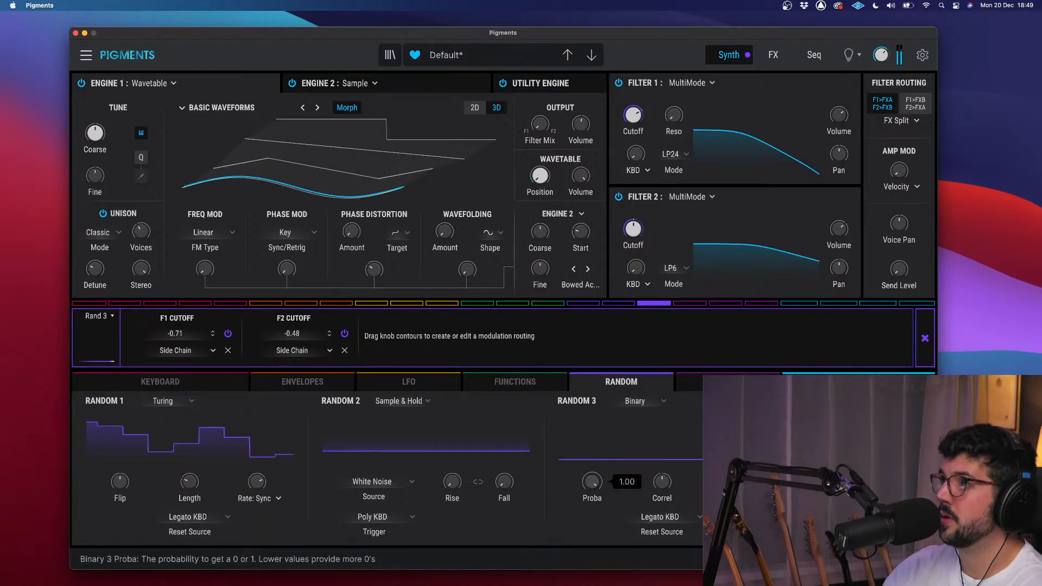
click(664, 403)
click(636, 446)
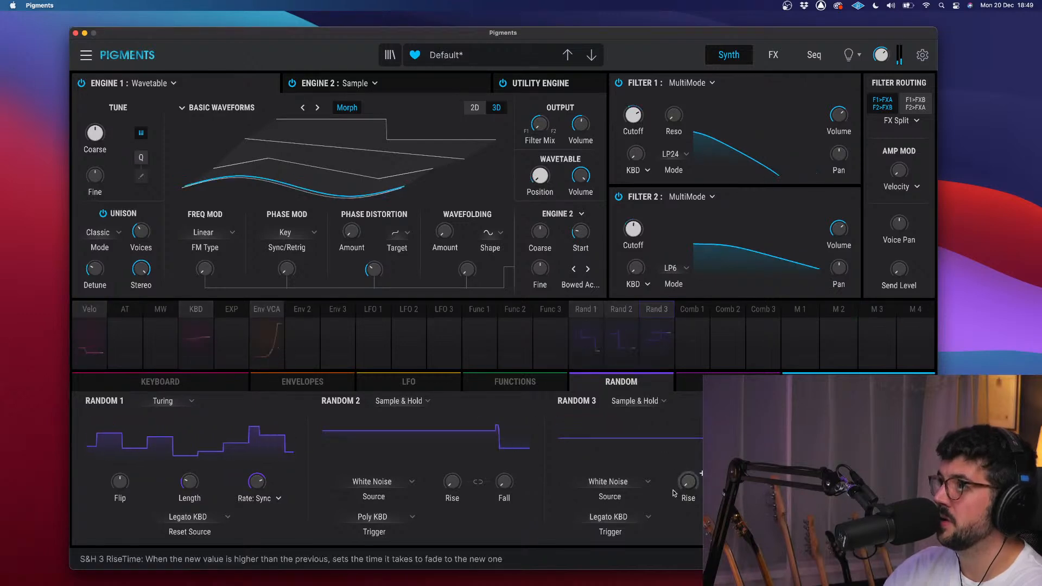
click(647, 483)
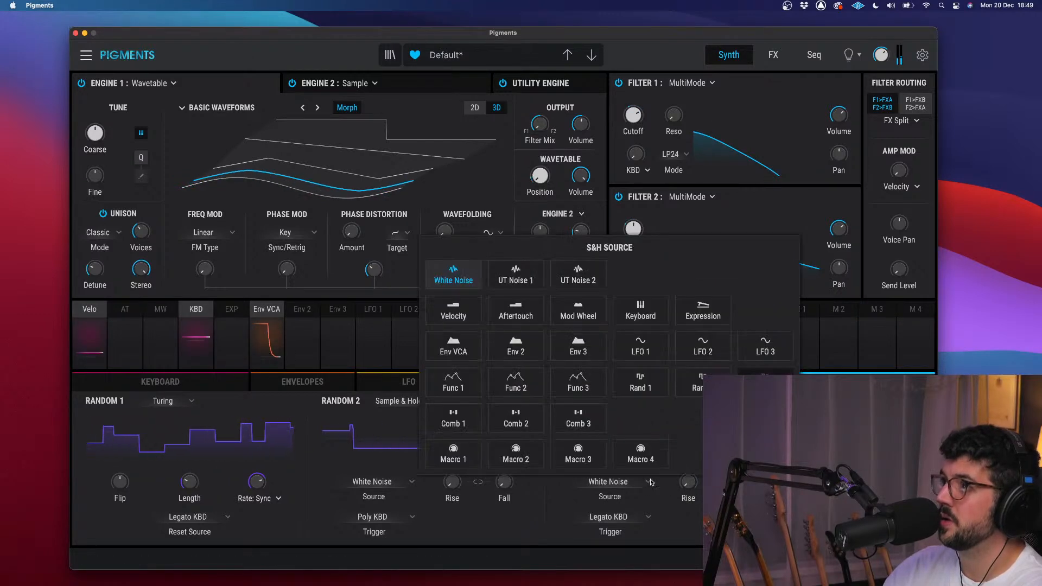
click(680, 496)
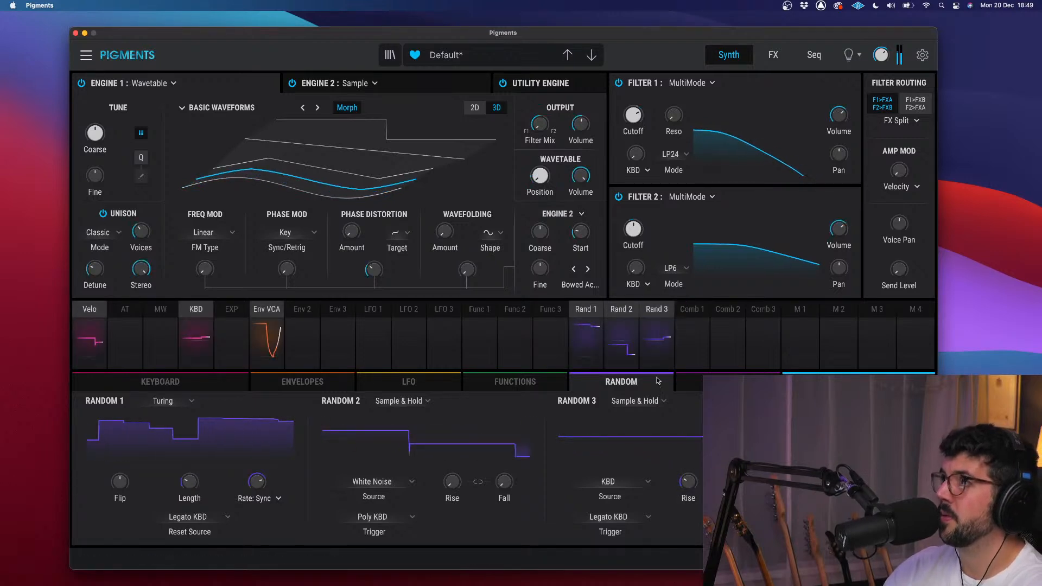
- Remove the Random 3 modulation from the cutoffs of Filter 2 and Filter 1
click(657, 332)
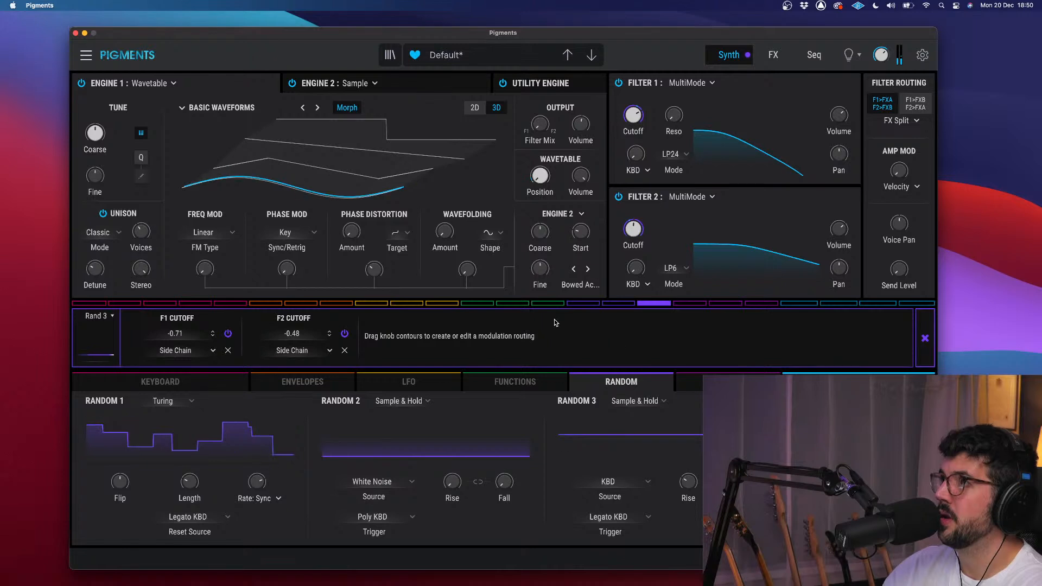
click(345, 351)
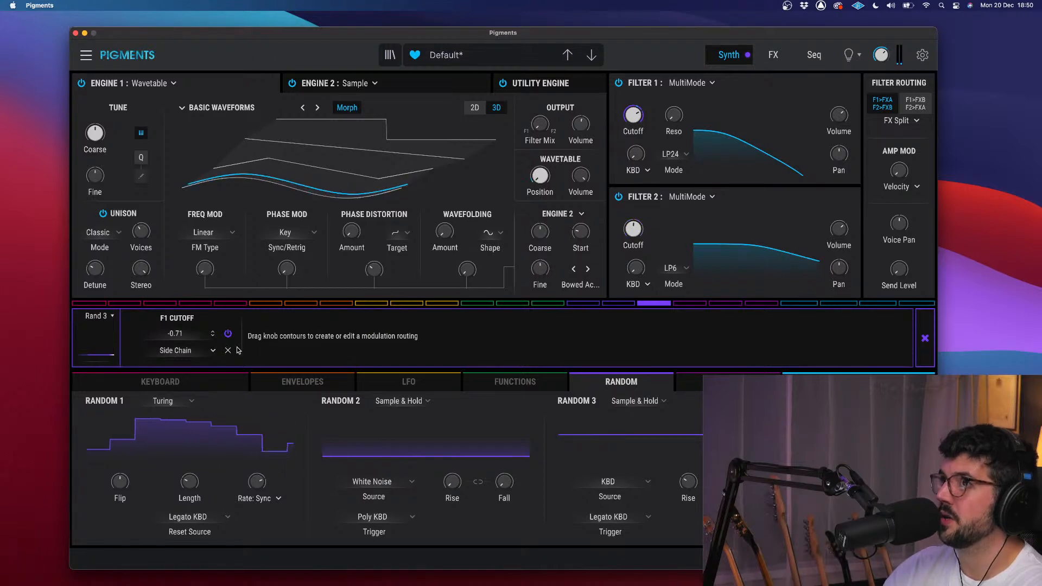
click(229, 350)
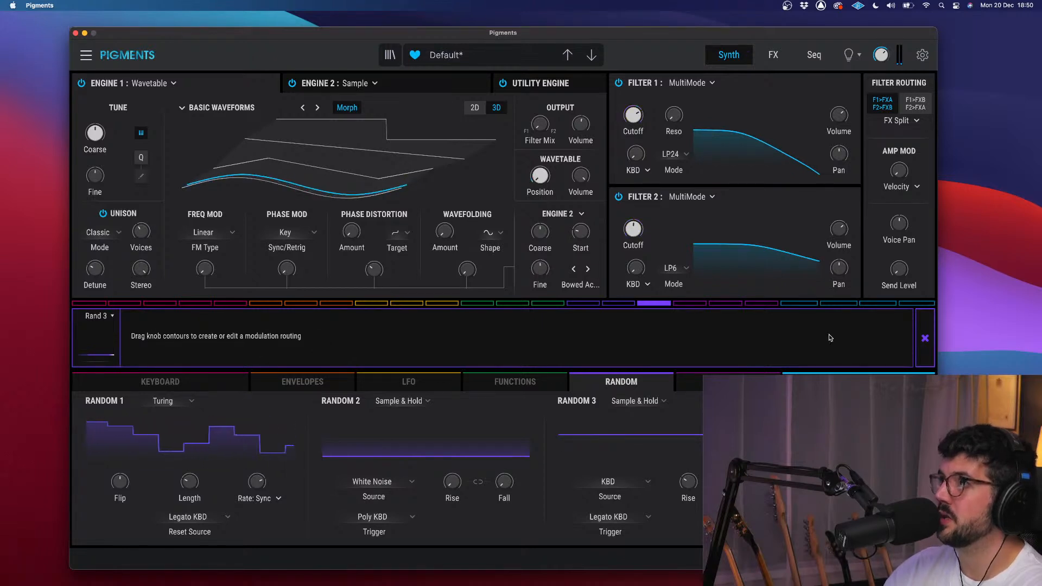
click(925, 337)
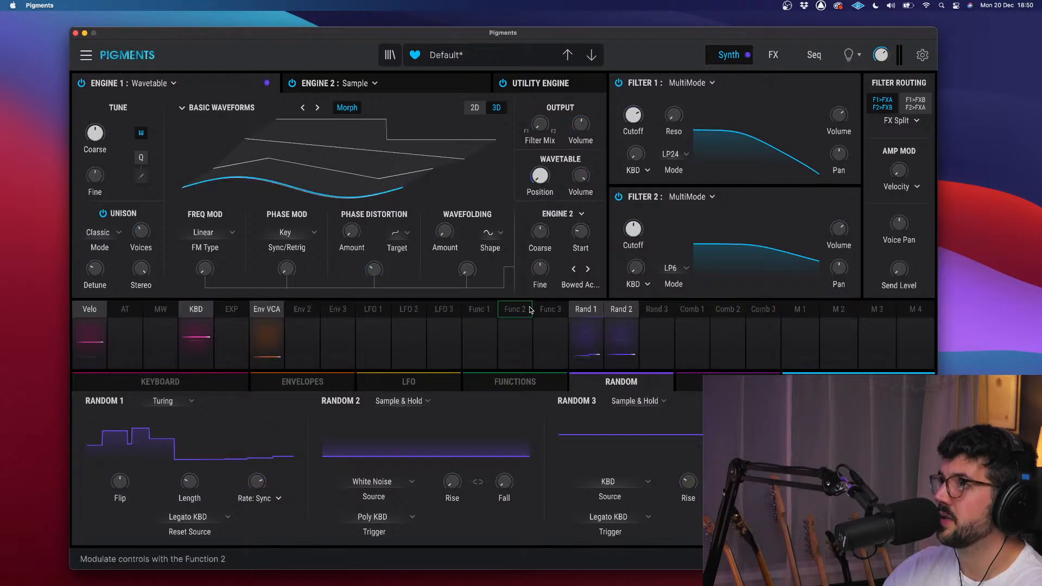
- Route LFO 1 to Filter 1's cutoff at 0.89 and Filter 2's cutoff at 0.70
click(384, 310)
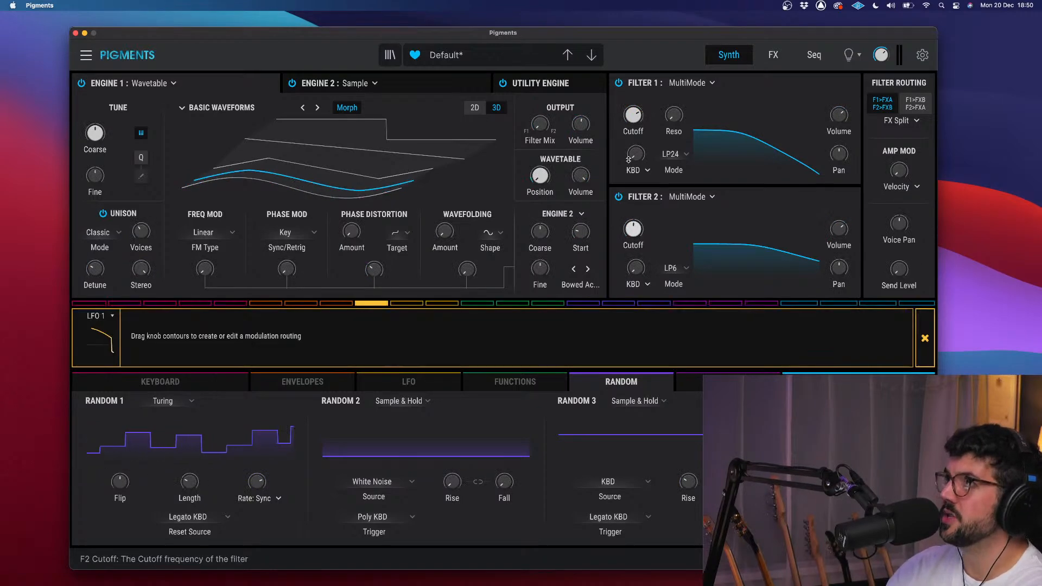
click(434, 389)
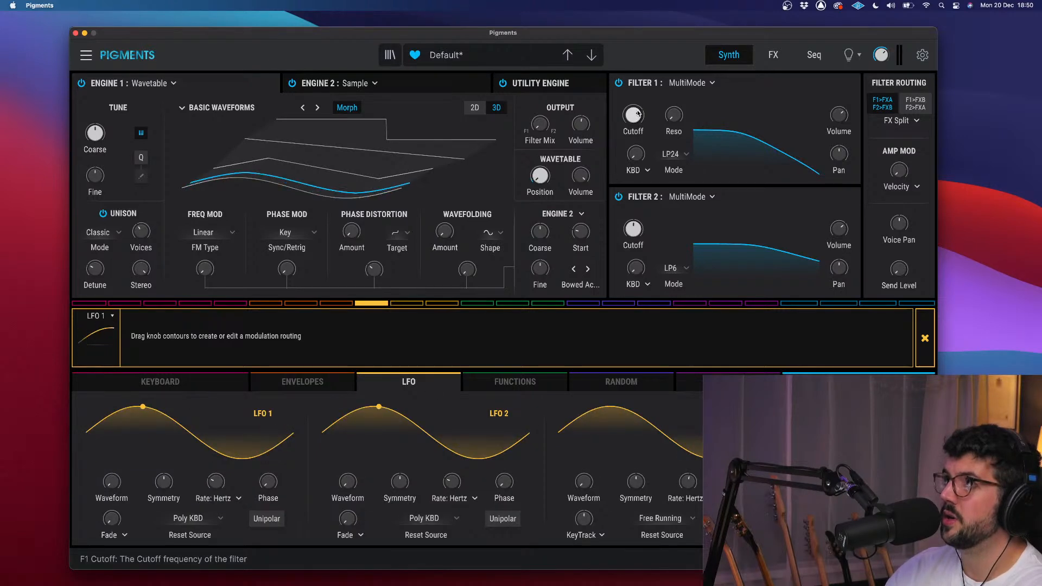
drag(638, 112, 639, 82)
drag(636, 227, 636, 201)
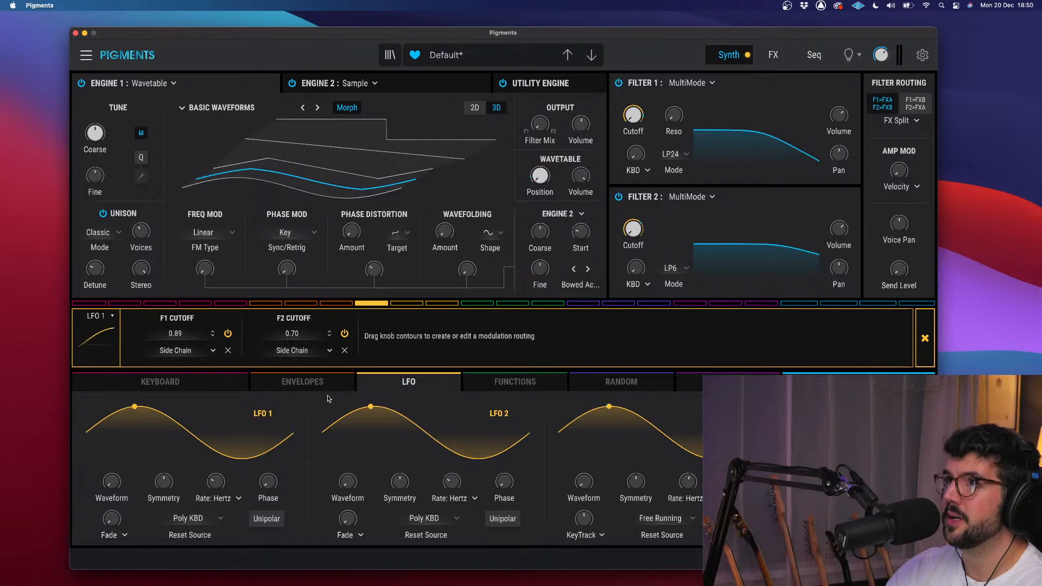
- Change LFO 1's waveform to a triangle shape
drag(112, 482, 112, 471)
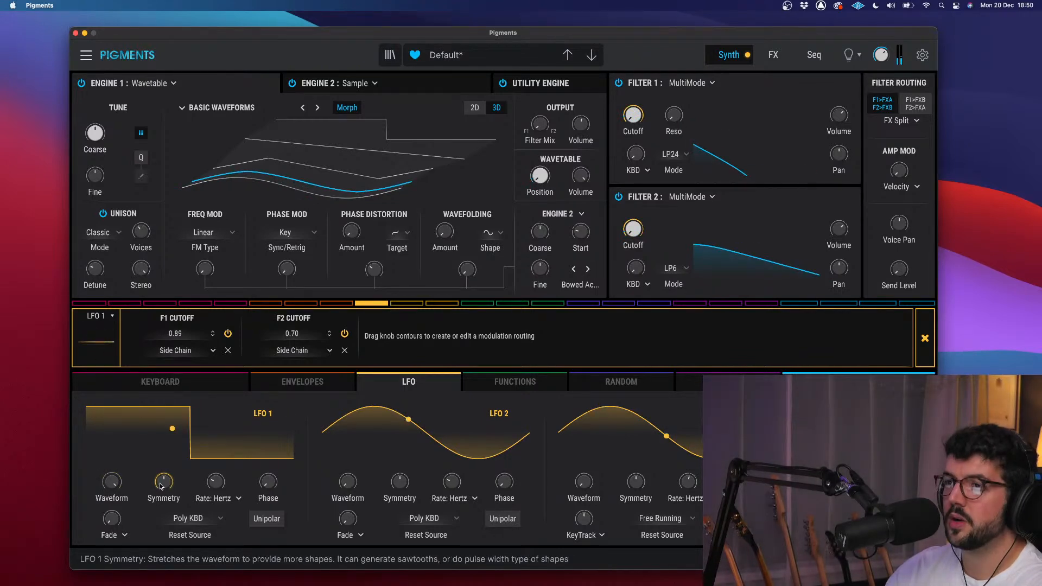
drag(112, 481, 107, 522)
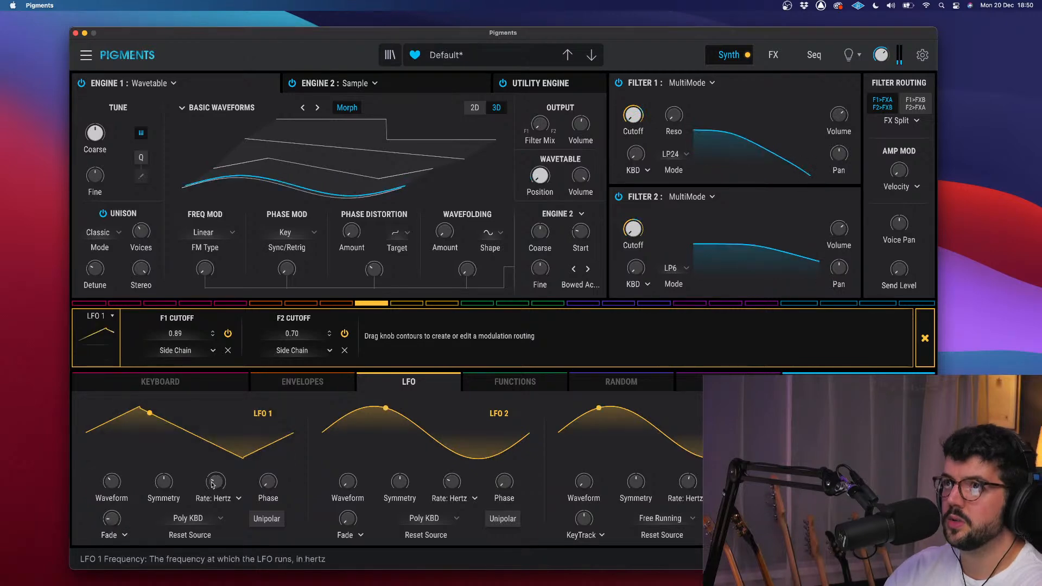
- Switch LFO 1's rate to Sync Triplets and set it to 1/4.t
drag(215, 483, 216, 477)
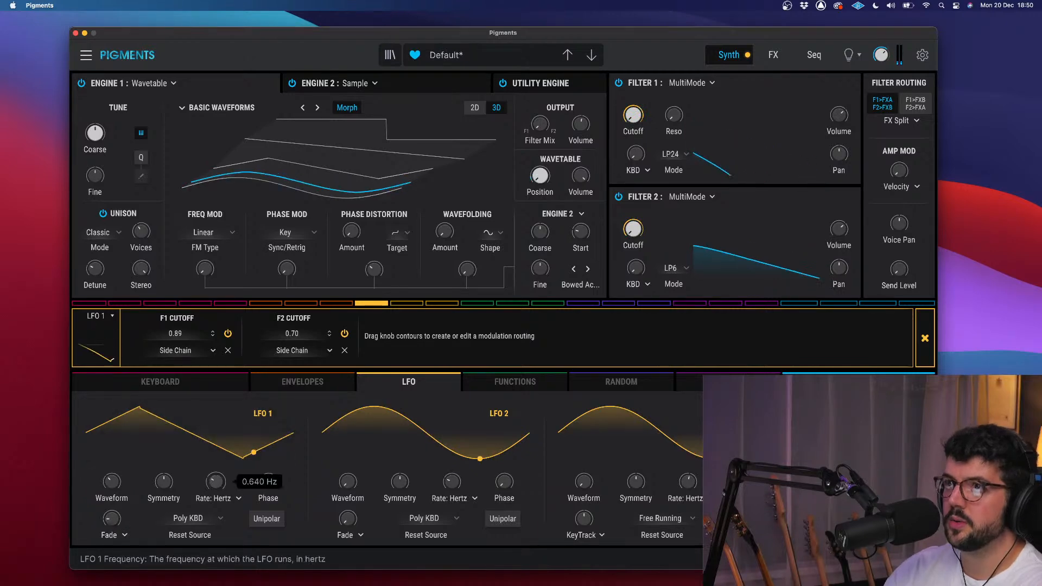
click(238, 498)
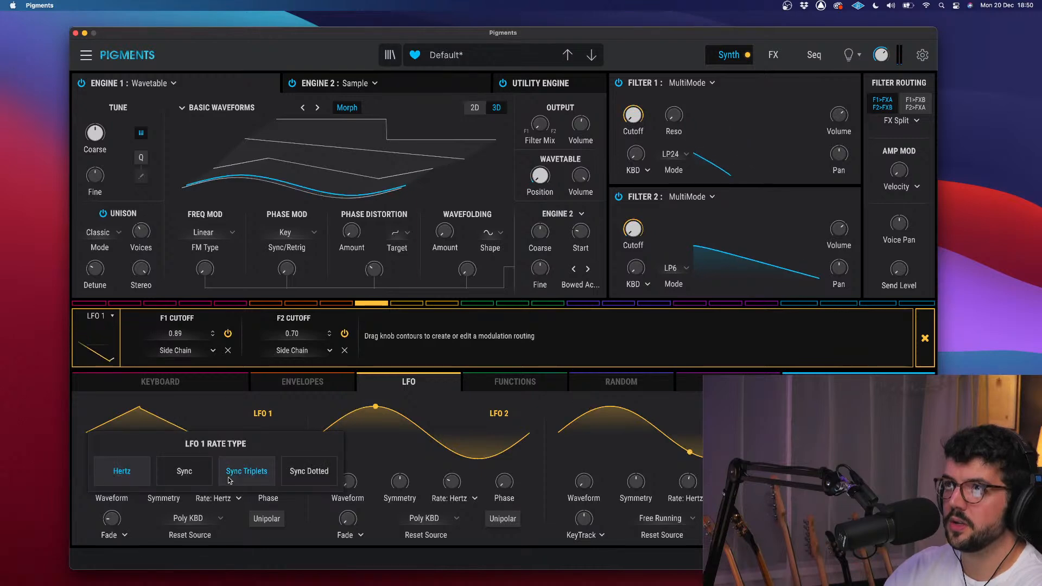
click(236, 480)
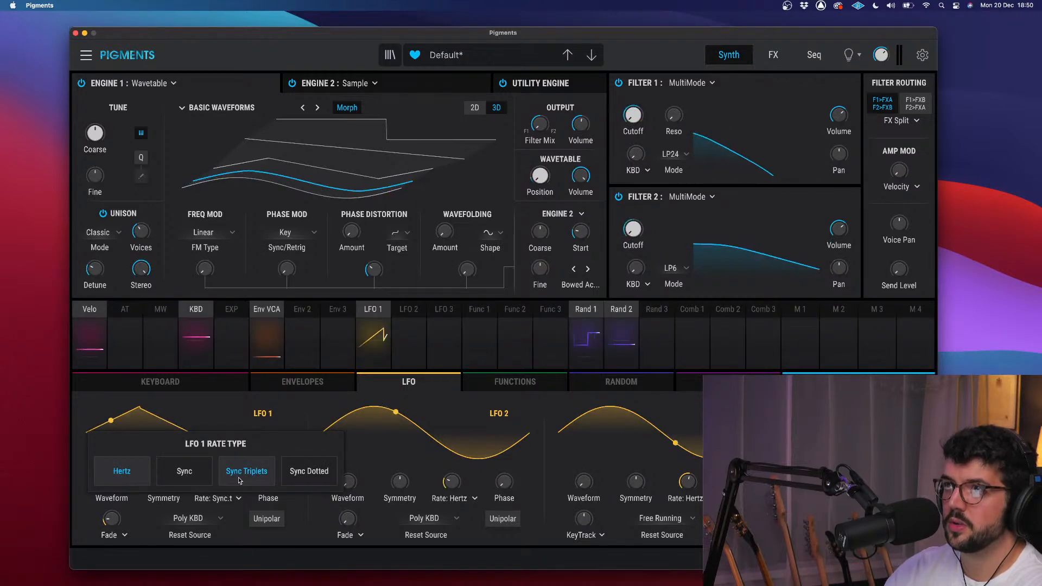
mouse_move(237, 473)
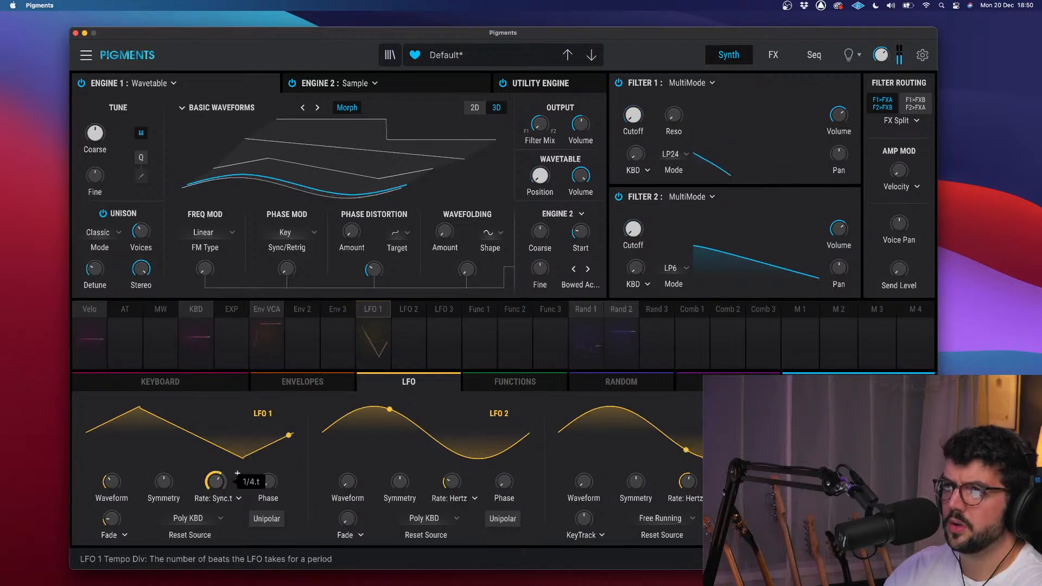
scroll(237, 474, up, 2)
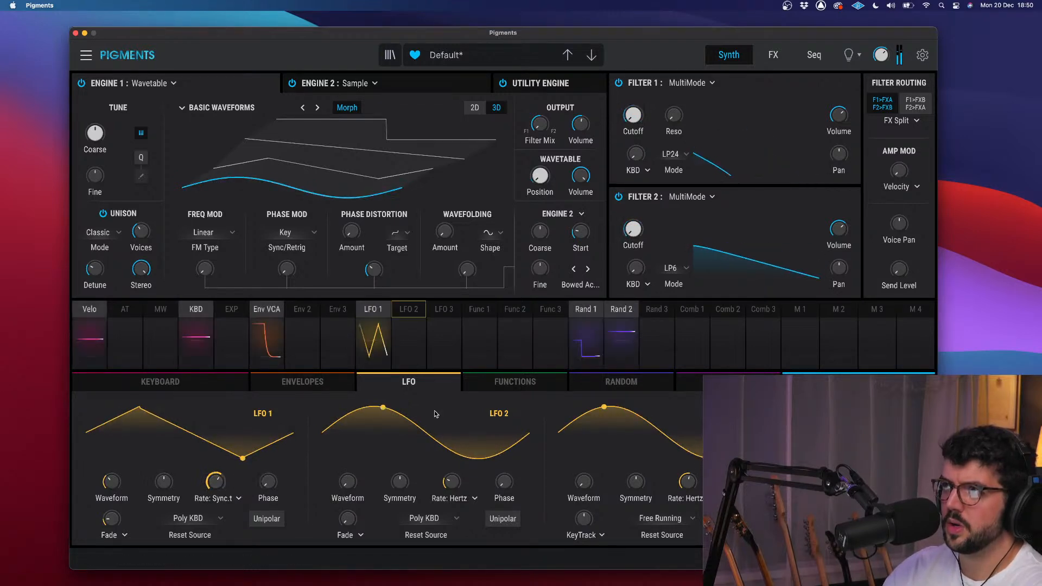
- Route LFO 2 to LFO 1's rate with an amount of 0.38 and make LFO 2 unipolar
click(416, 312)
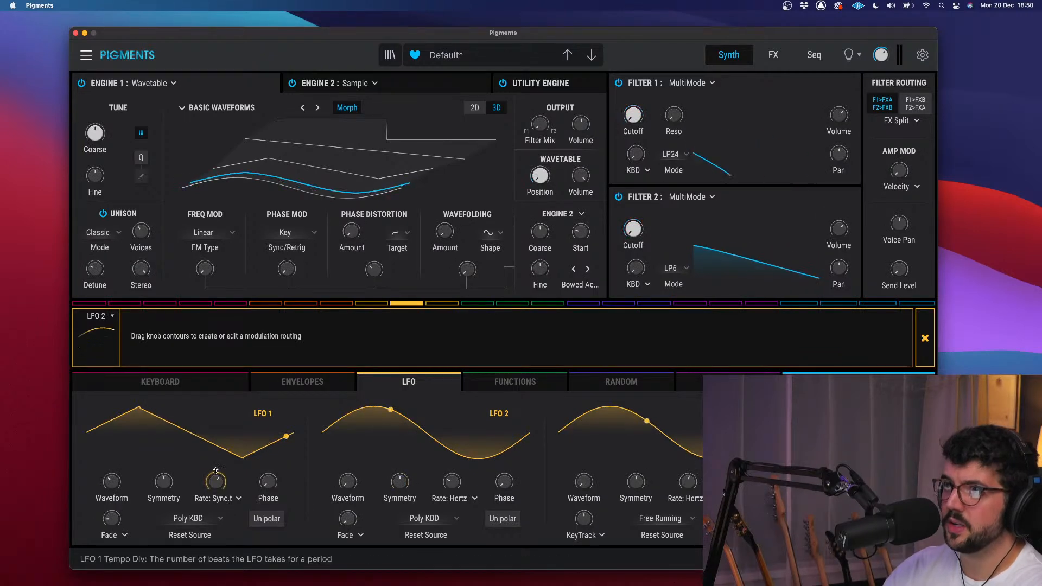
drag(215, 472, 216, 455)
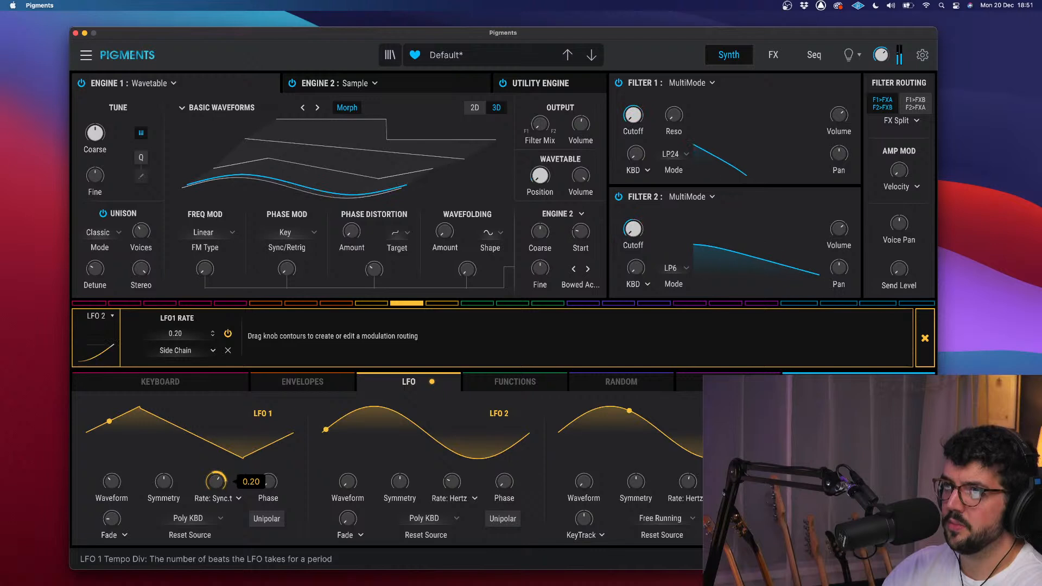
click(488, 518)
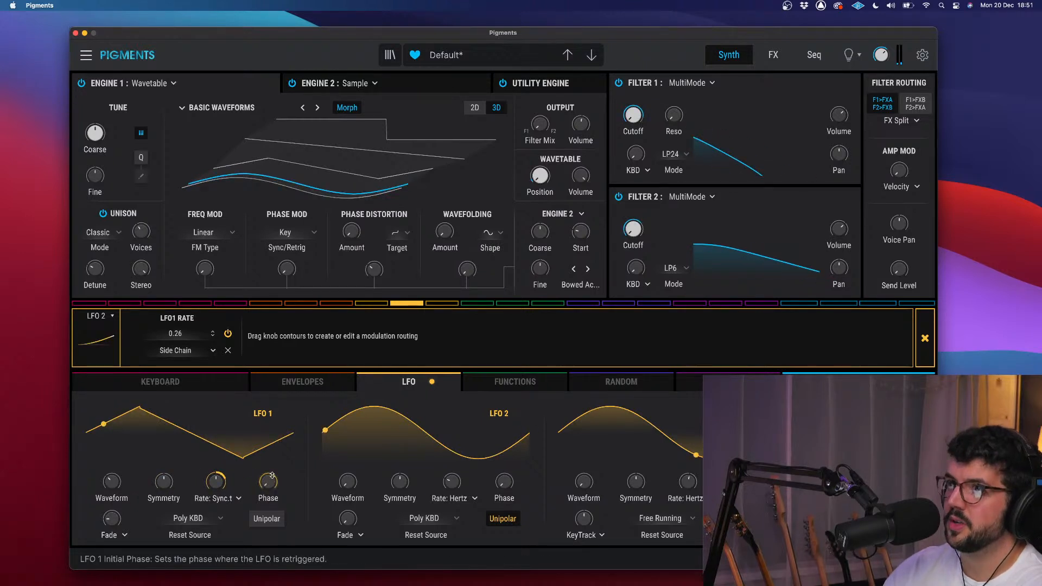
drag(175, 333, 179, 365)
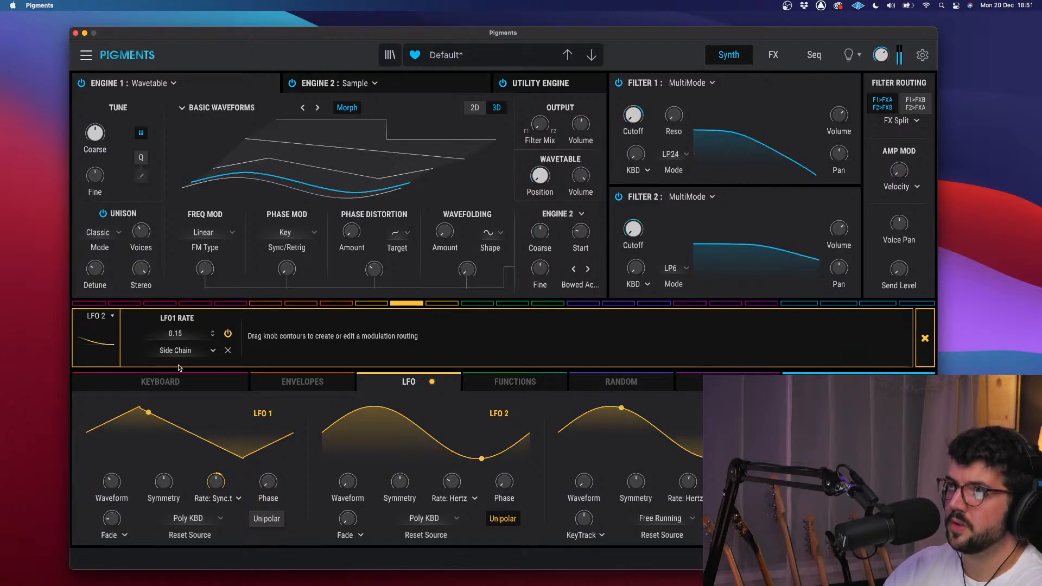
drag(216, 483, 216, 468)
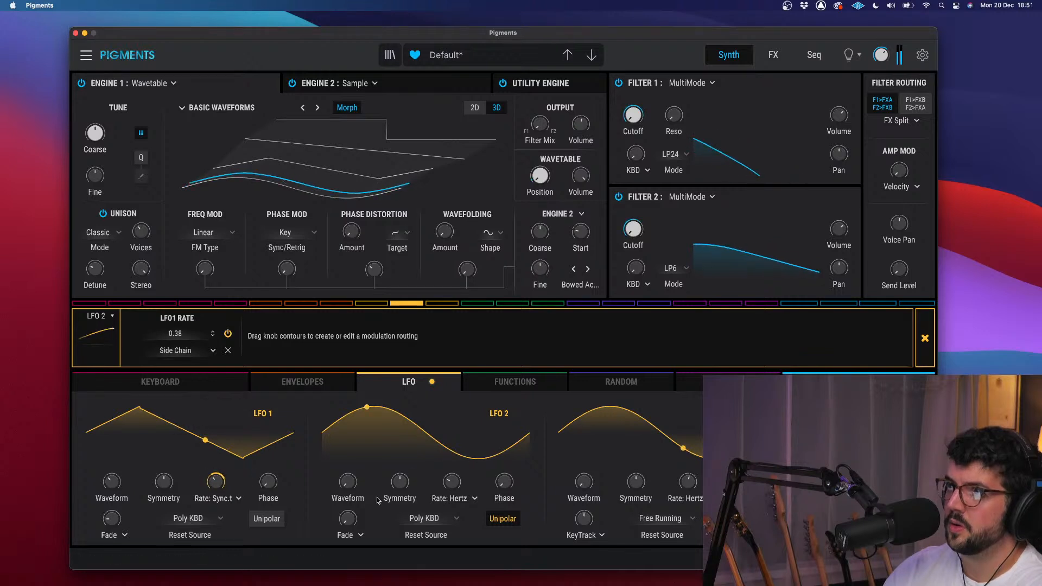
drag(348, 481, 352, 488)
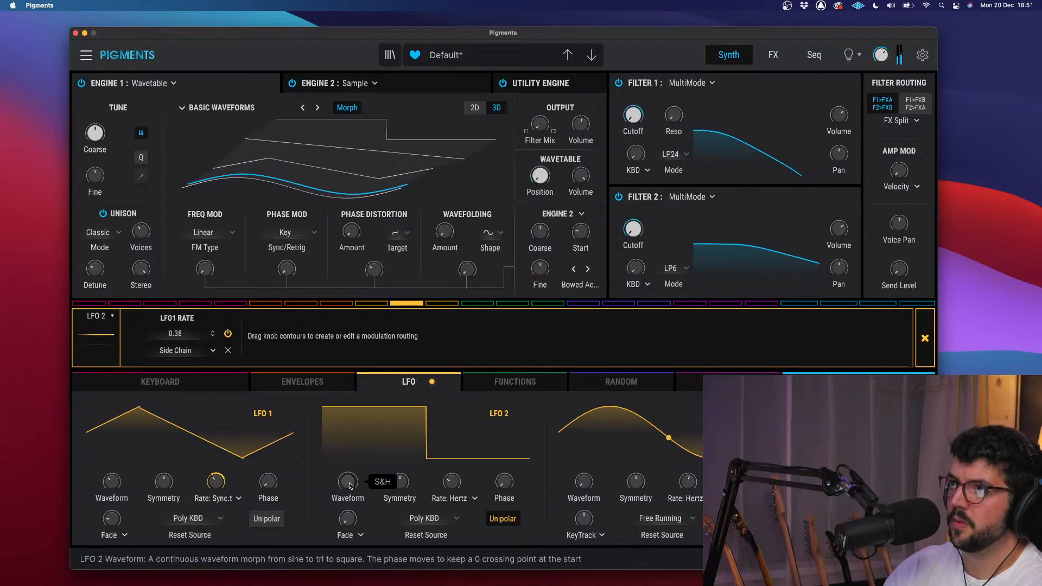
double_click(350, 486)
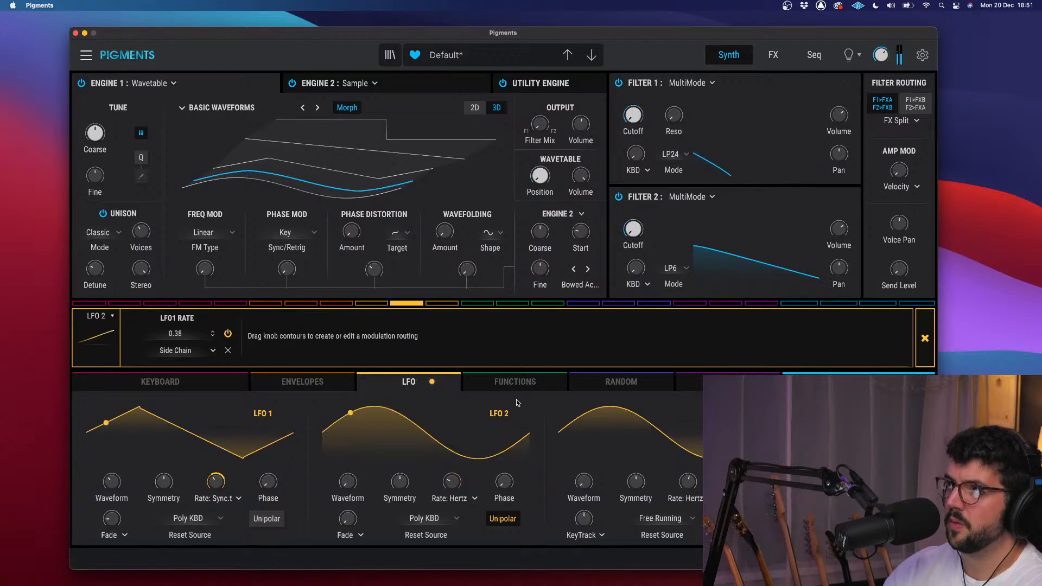
- Raise Filter 1's cutoff to 73.7 Hz and raise Filter 2's cutoff slightly
drag(633, 115, 633, 96)
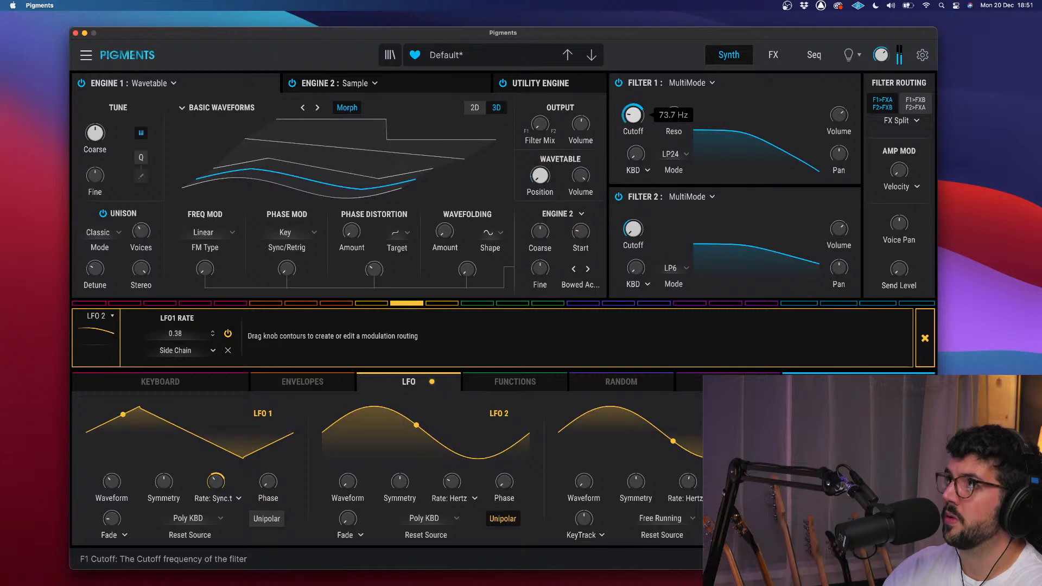
mouse_move(633, 229)
mouse_down()
mouse_move(633, 146)
mouse_move(634, 215)
mouse_up()
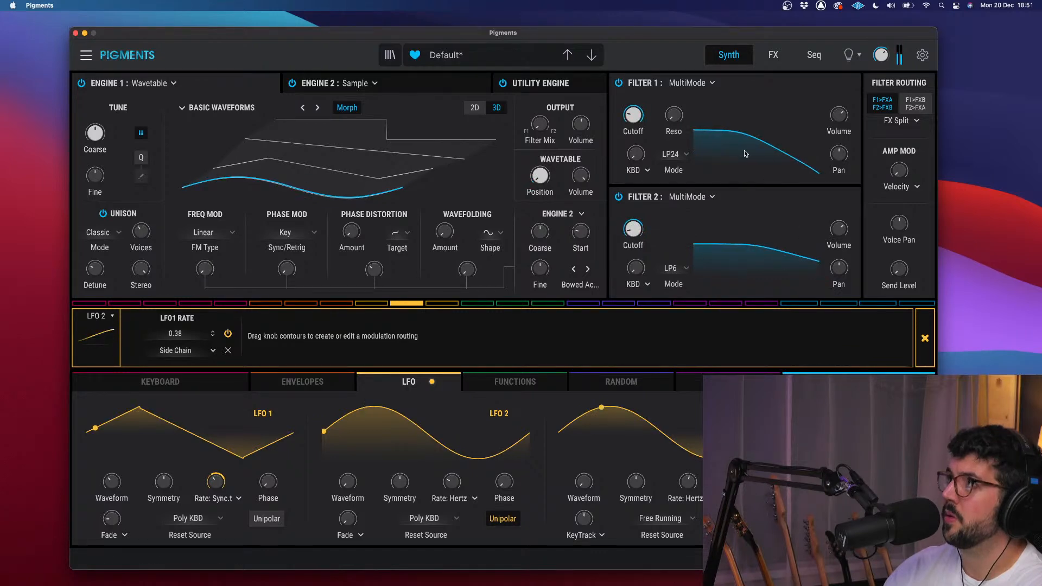
- Change Filter 1 to the Comb type and lower its frequency and volume
click(712, 198)
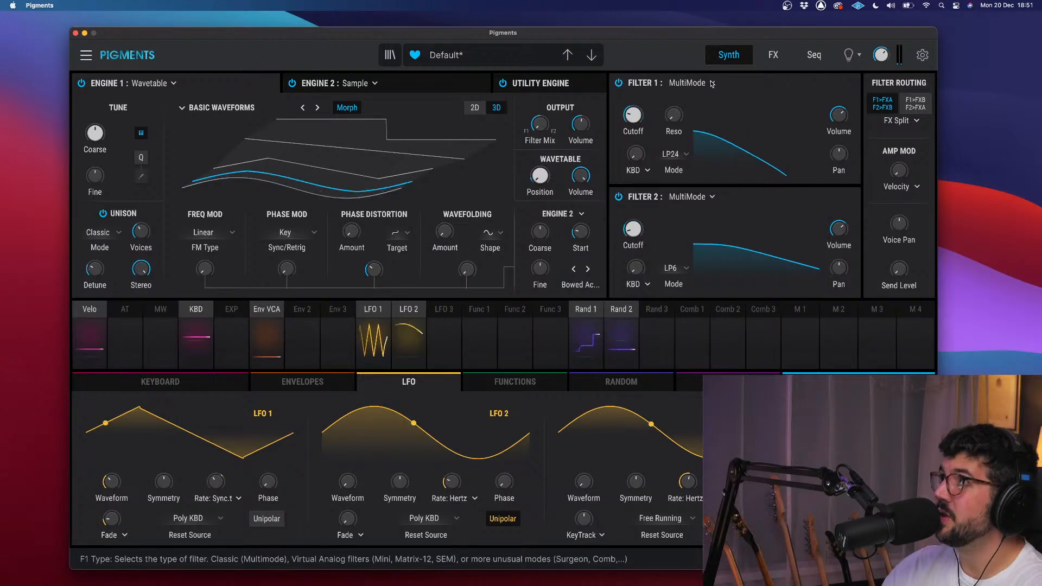
click(711, 83)
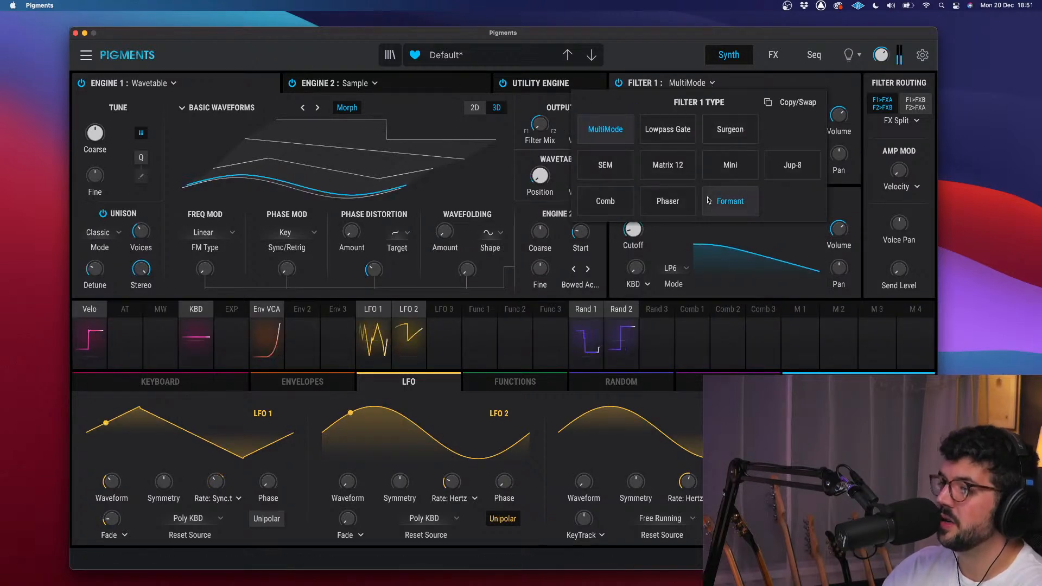
click(606, 202)
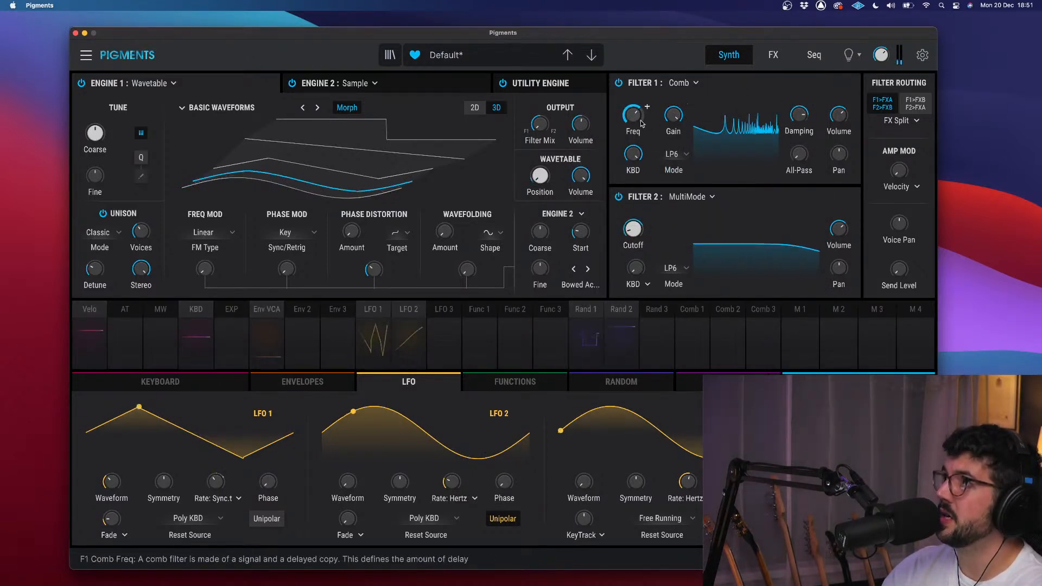
drag(637, 121, 637, 151)
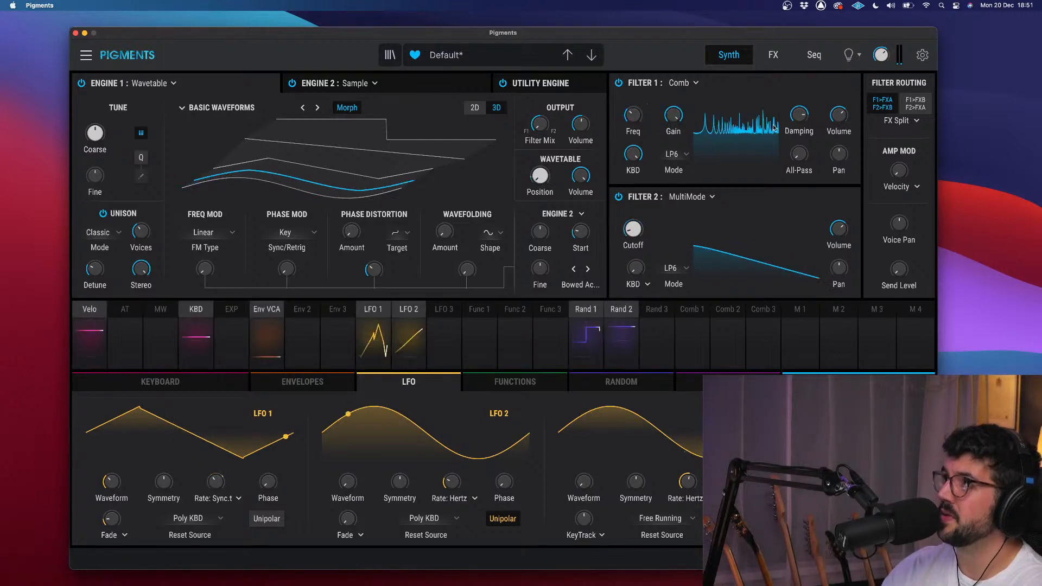
drag(840, 116, 840, 129)
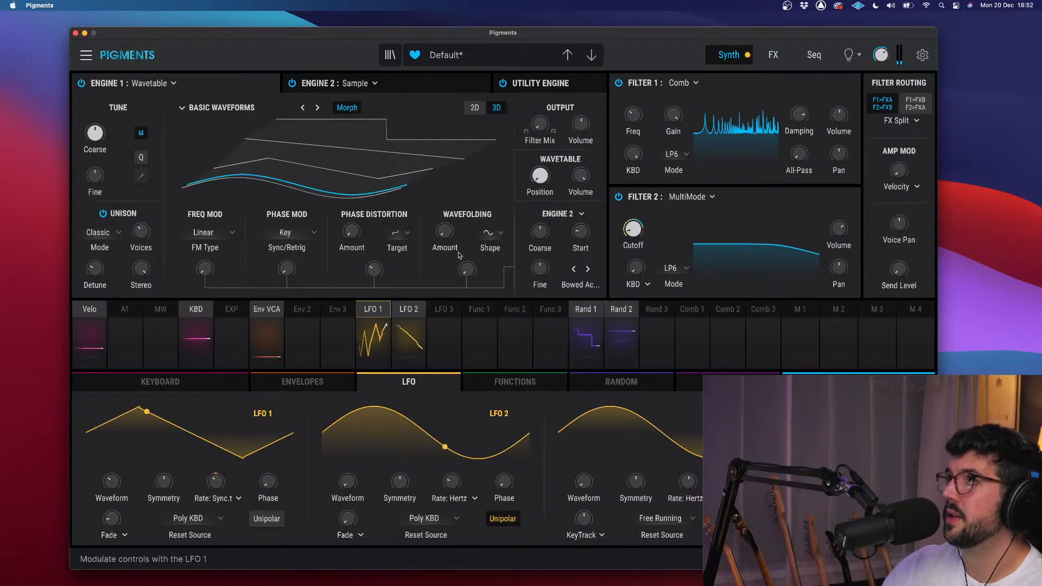
- Try modulating Filter 1's comb frequency with LFO 1 at 0.24 and with LFO 3 at 0.08, removing each routing again
click(363, 315)
drag(642, 108, 642, 108)
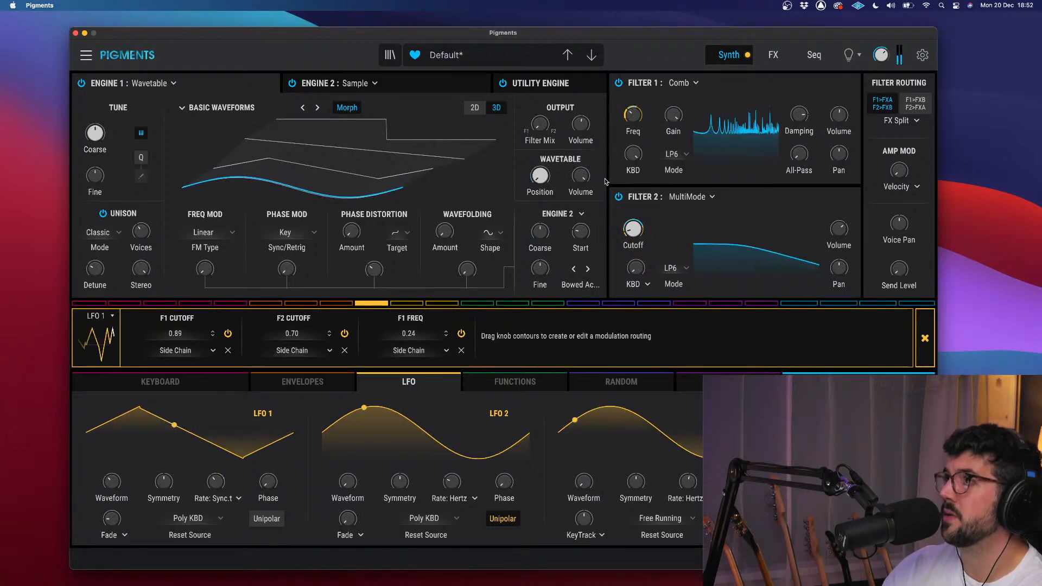
click(462, 350)
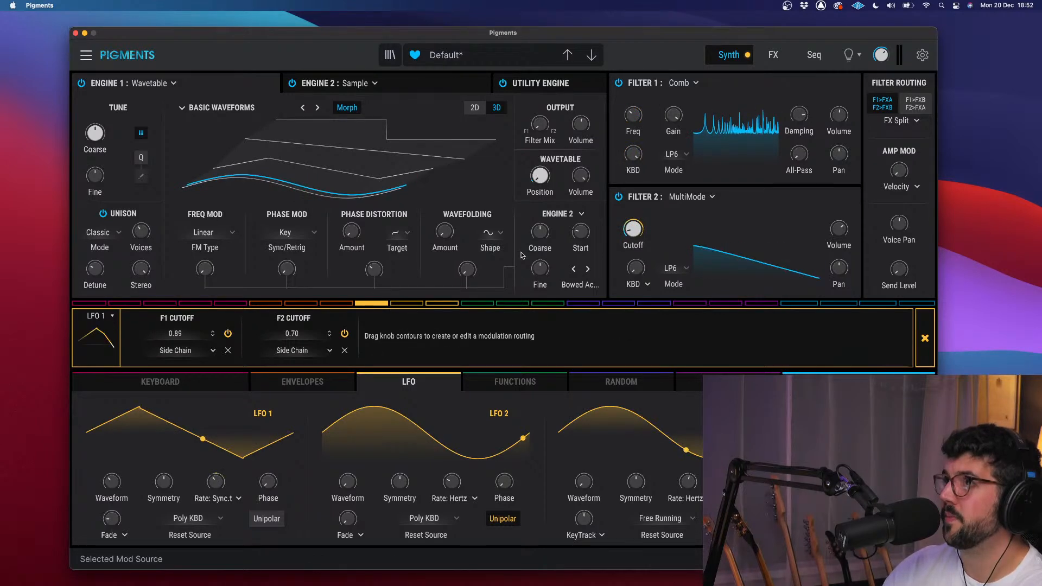
click(442, 303)
drag(643, 109, 641, 106)
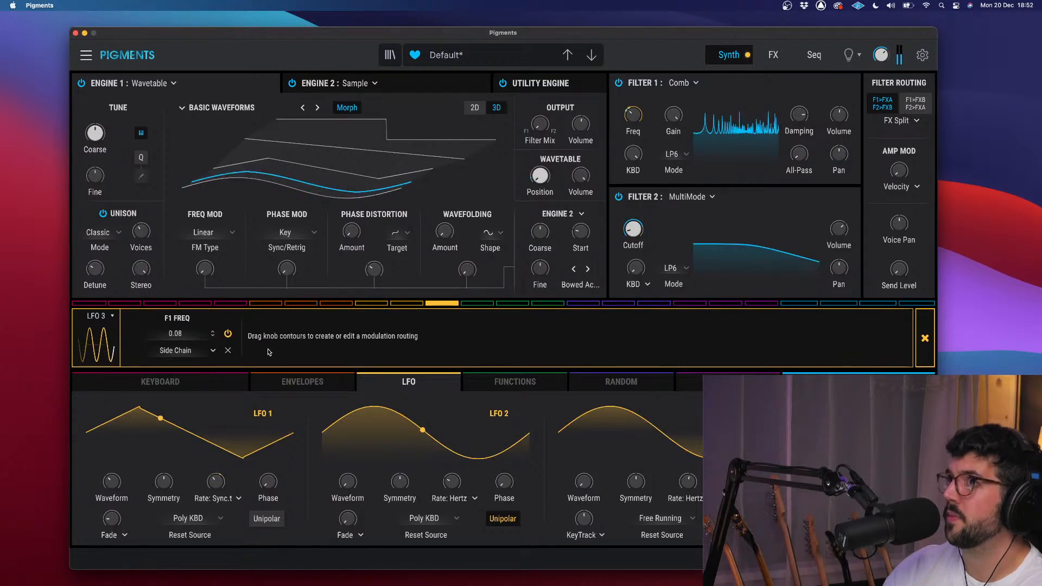
click(228, 351)
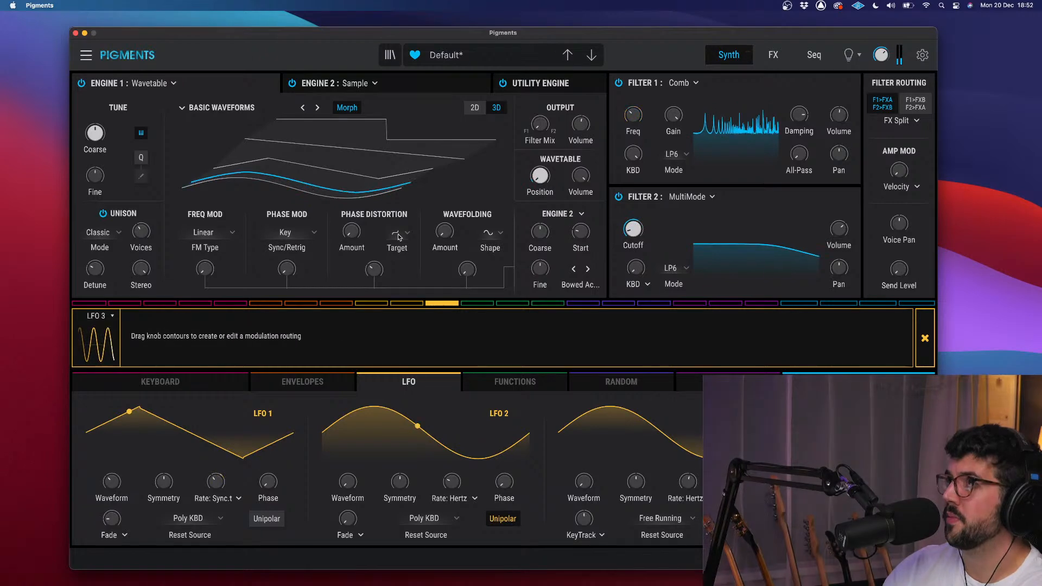
- Raise Filter 1's comb frequency slightly and show the sound design tips
mouse_move(634, 115)
mouse_down()
mouse_move(633, 76)
mouse_move(633, 115)
mouse_move(633, 106)
mouse_up()
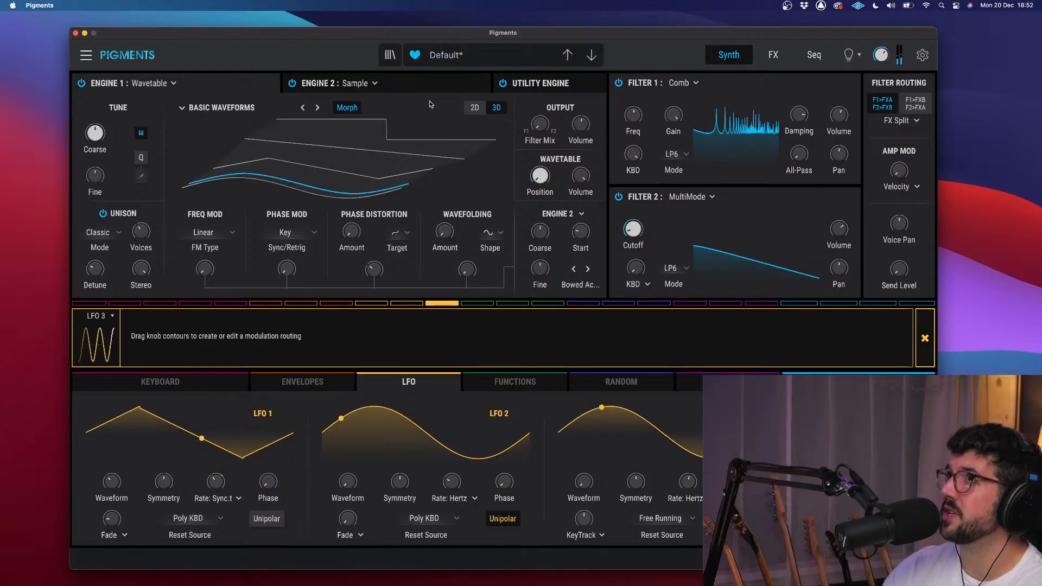
click(848, 54)
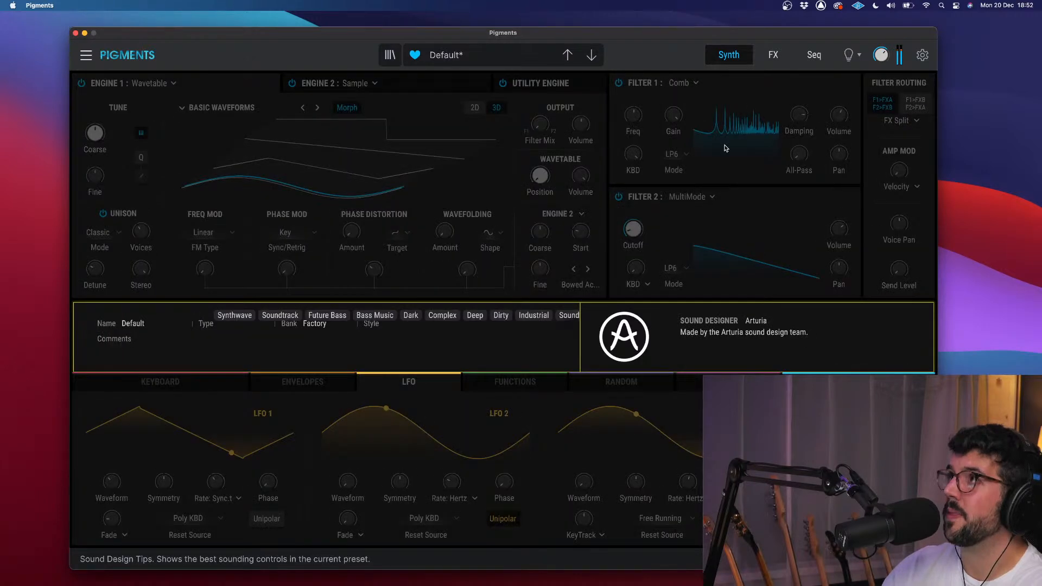
- Replace the delay in FX A with a PS Delay and load its Fifth Rush preset
click(773, 58)
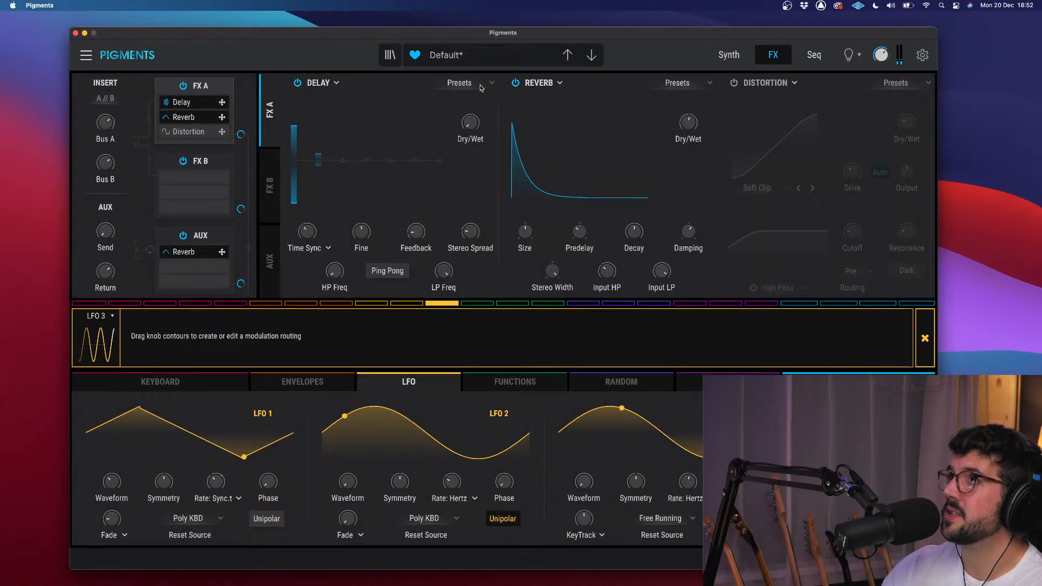
click(334, 84)
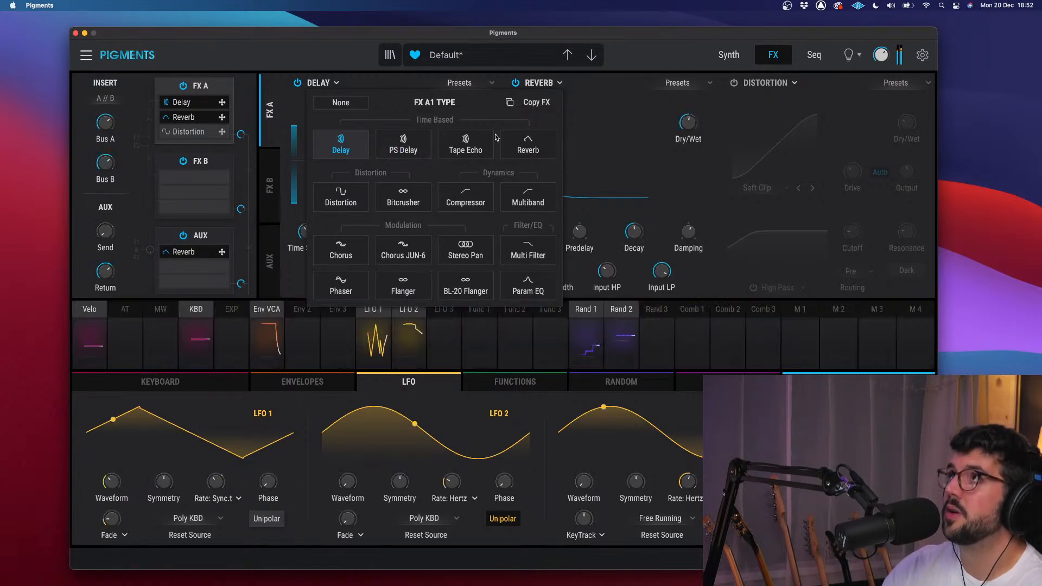
click(397, 151)
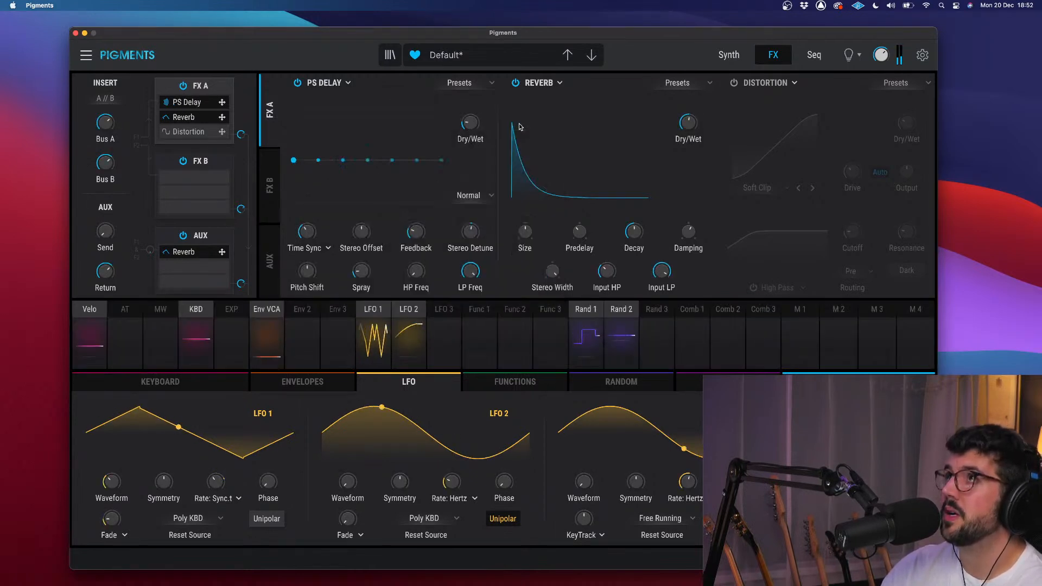
click(491, 84)
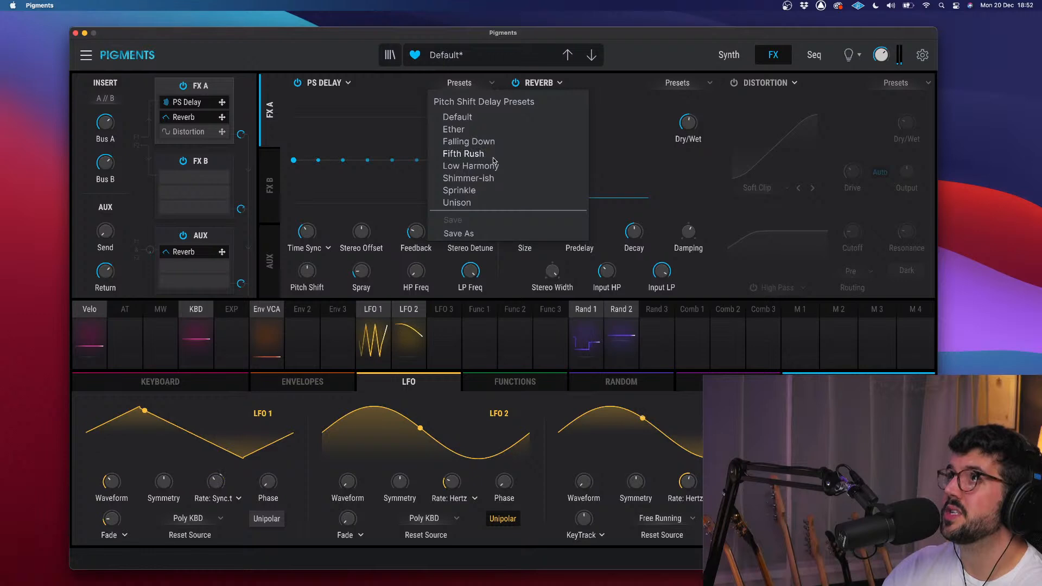
click(472, 154)
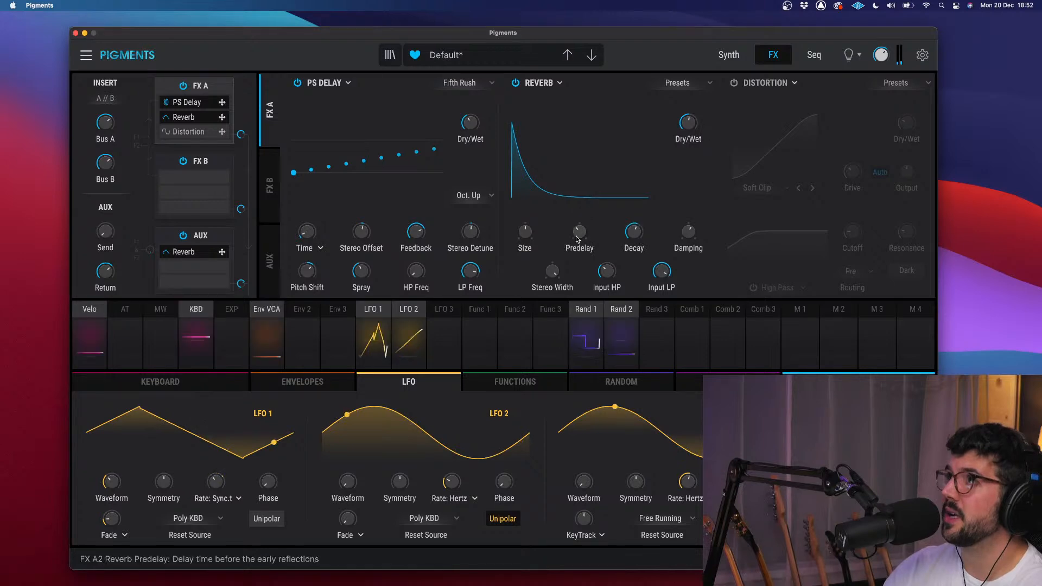
- Set the FX A reverb's size to 1.14 and its dry/wet mix to 66 %, and lower the master volume slightly
drag(578, 237, 525, 232)
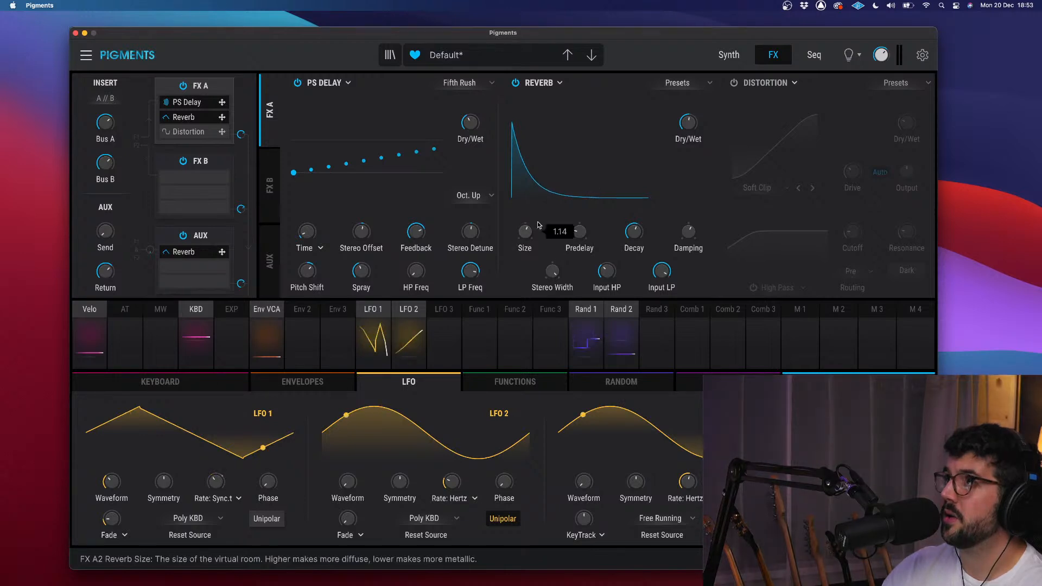
drag(685, 134, 685, 126)
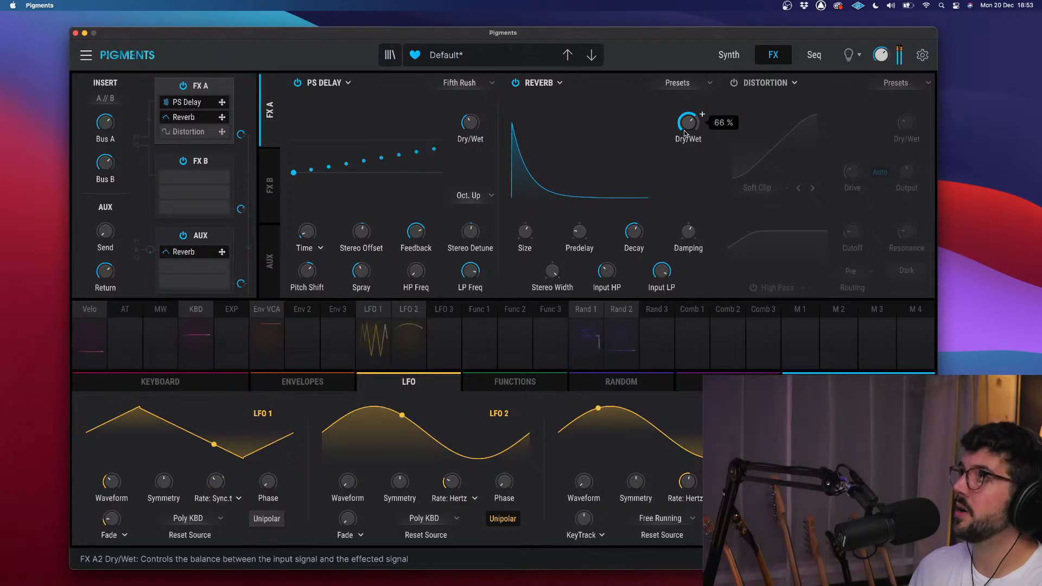
drag(879, 64, 879, 71)
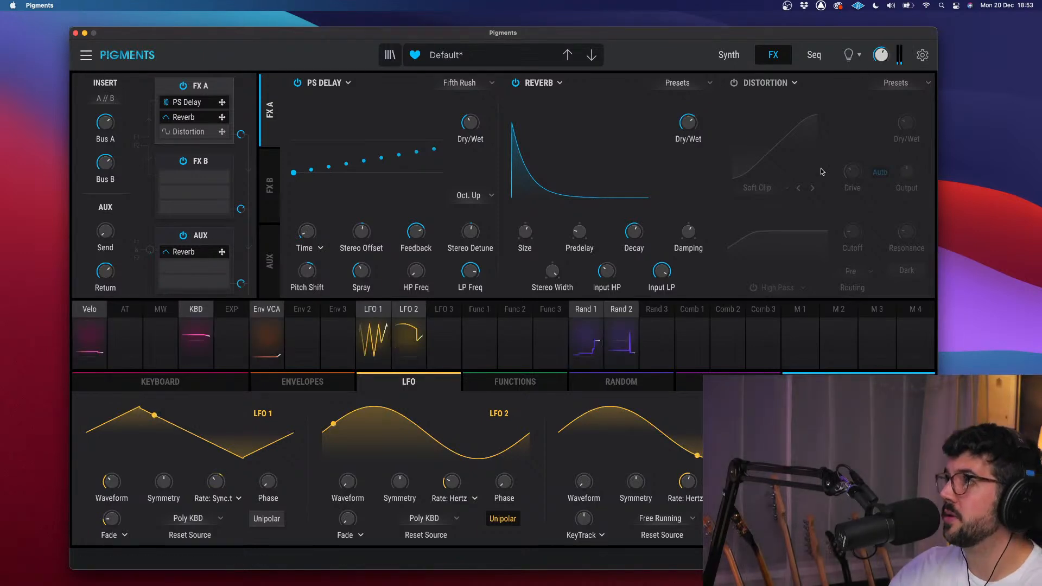
- Replace the distortion in FX A's third slot with a Param EQ
click(782, 83)
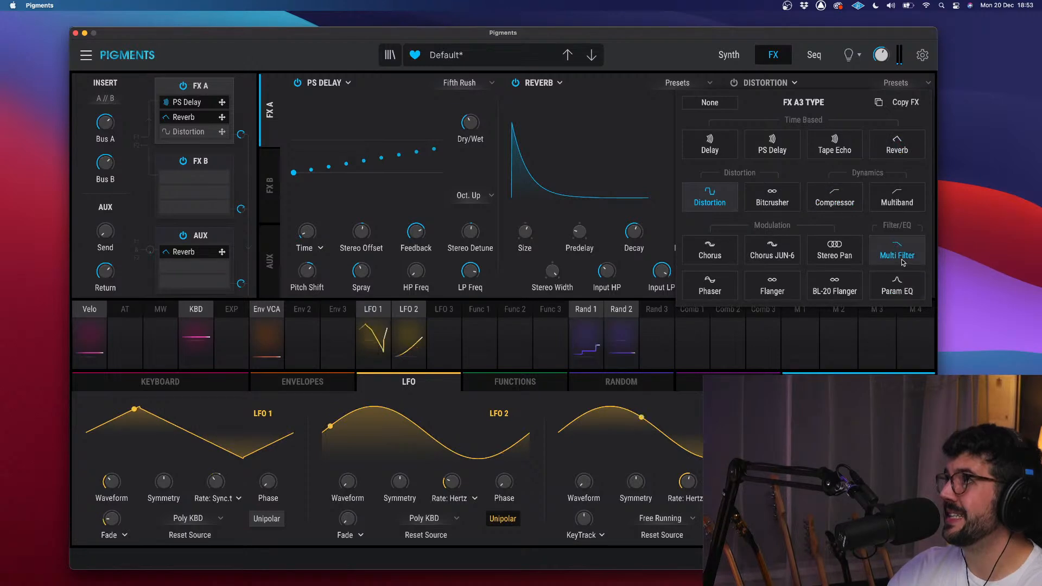
click(897, 285)
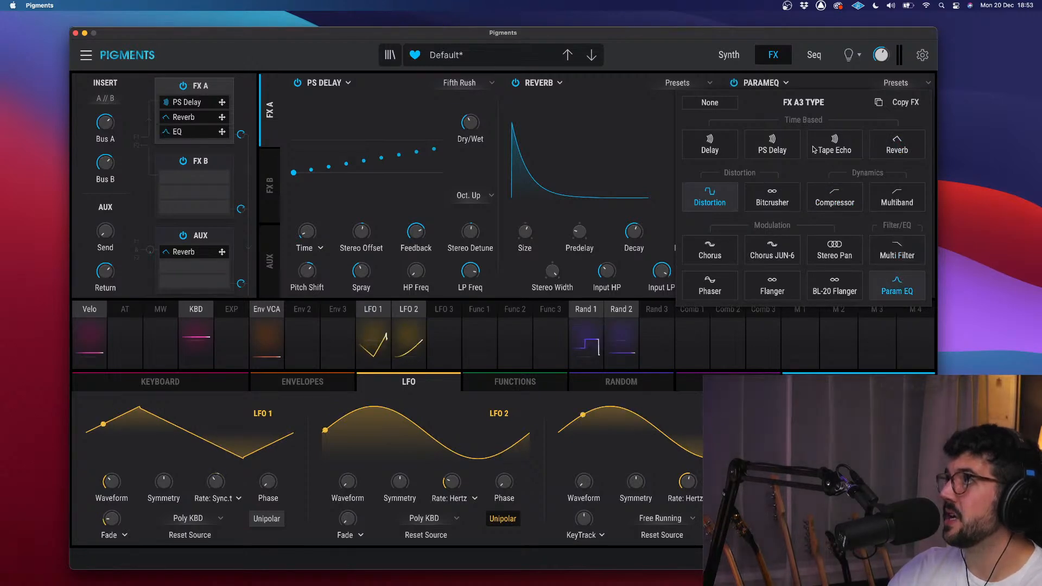
- Shape the Param EQ curve with a Peak 3 dip, a raised high shelf, a strong low-shelf cut and a Peak 1 boost
click(867, 162)
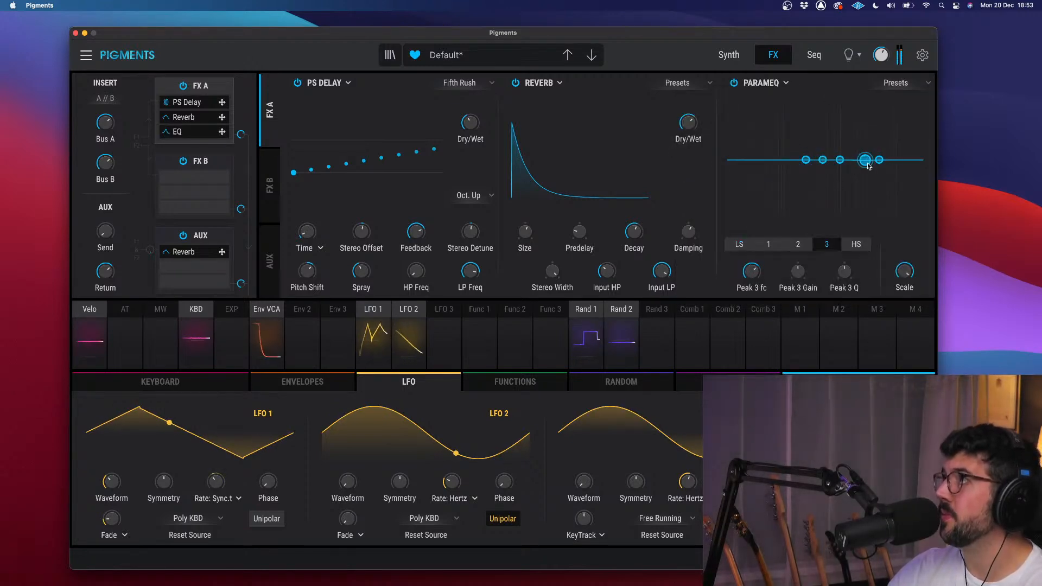
drag(868, 165, 904, 152)
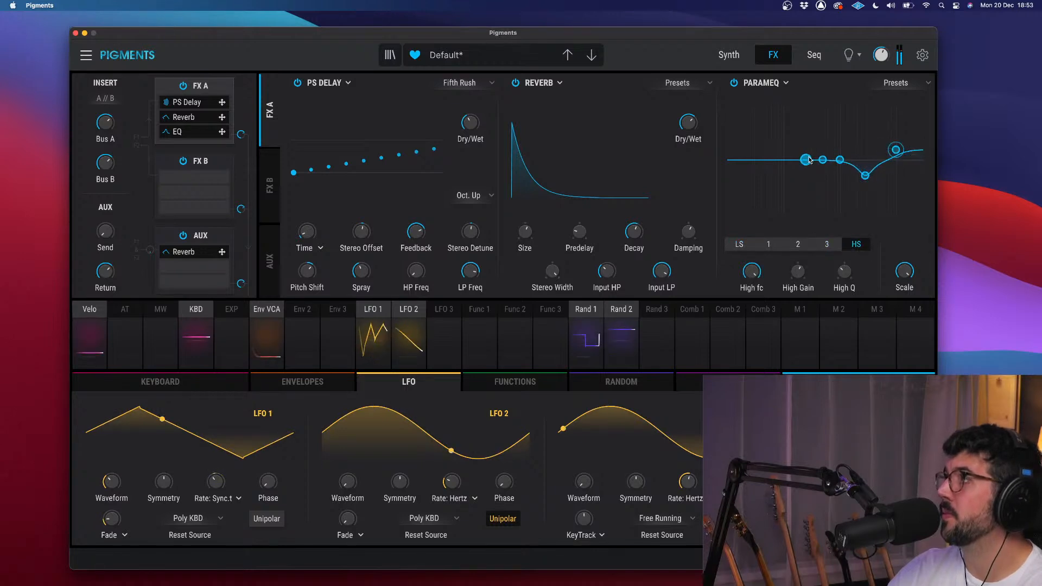
mouse_move(807, 160)
mouse_down()
mouse_move(779, 152)
mouse_move(732, 200)
mouse_move(714, 202)
mouse_up()
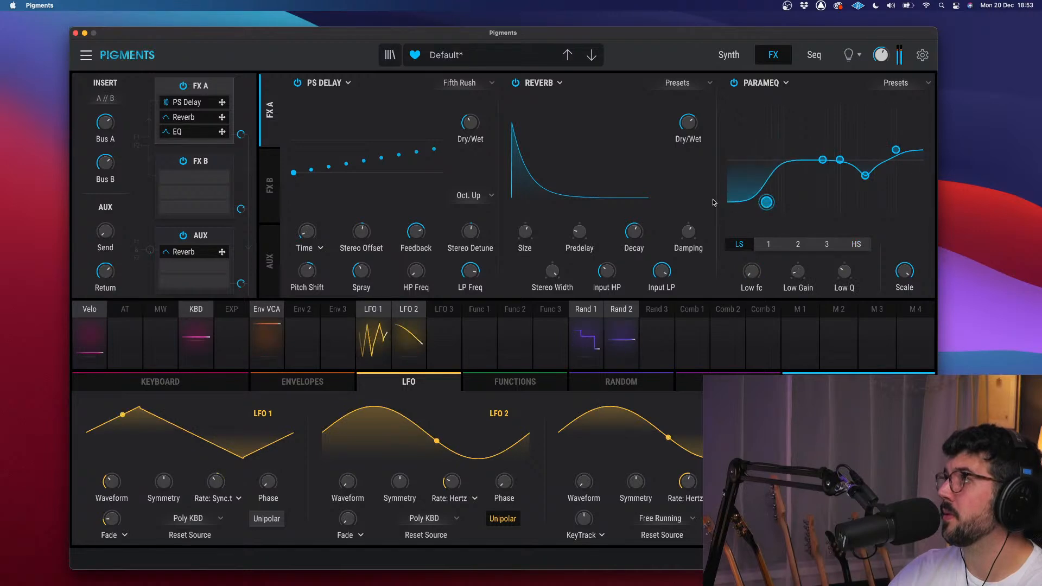
drag(823, 160, 804, 144)
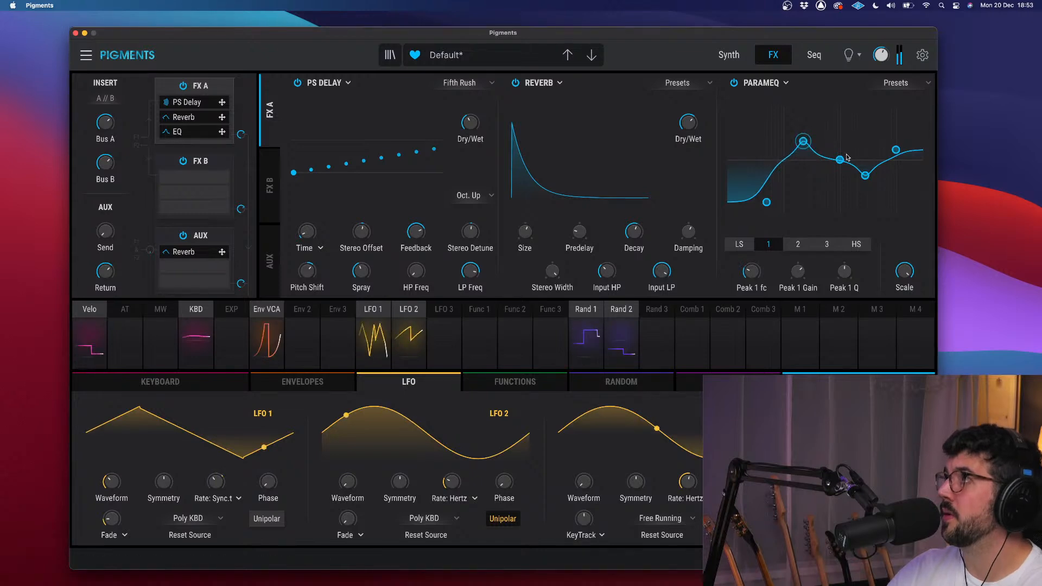
- Change Filter 1 from Comb to MultiMode, and slightly adjust its resonance and the master volume
click(729, 55)
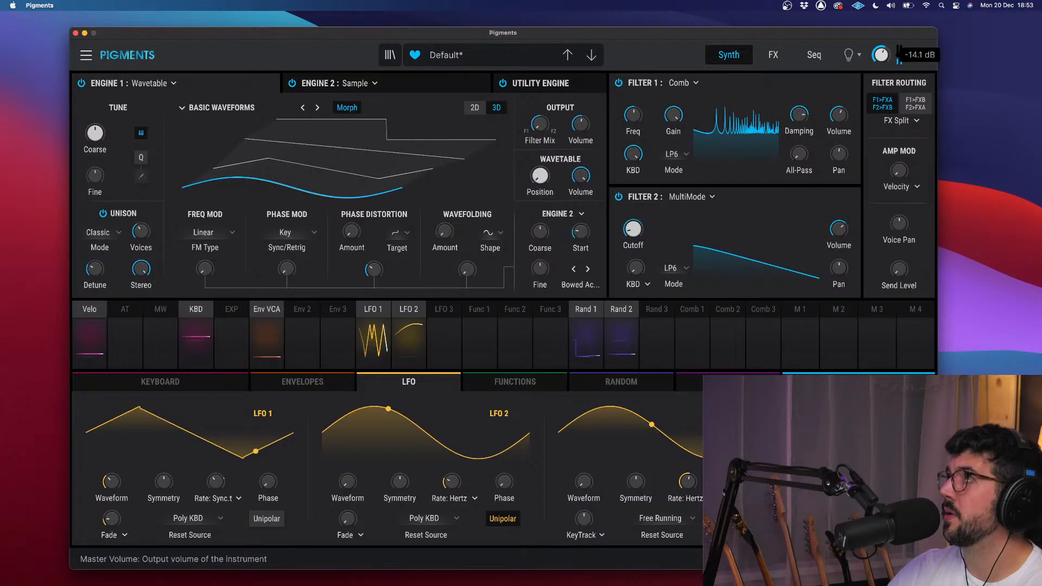
drag(883, 63, 882, 59)
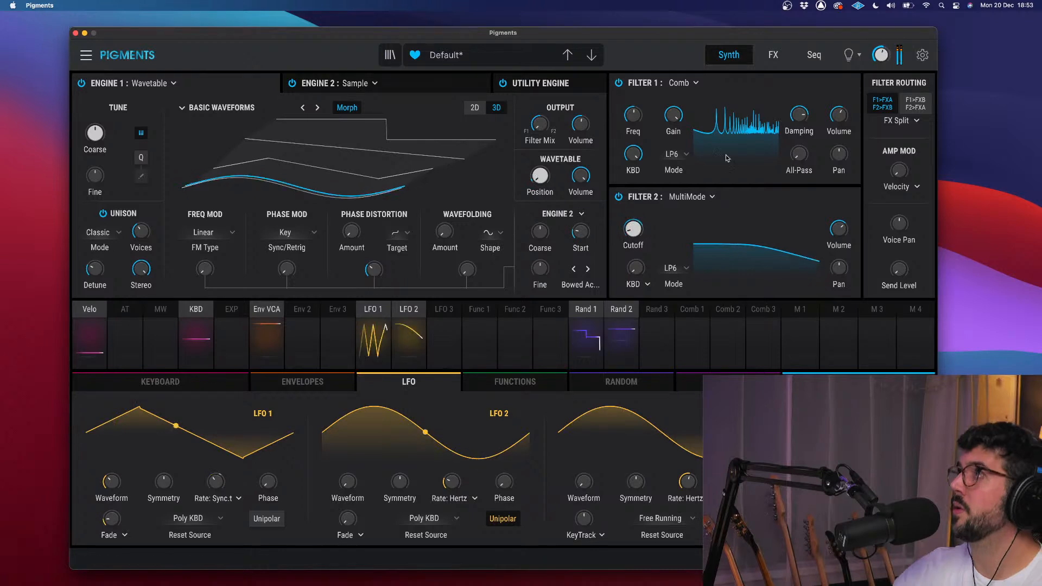
click(697, 83)
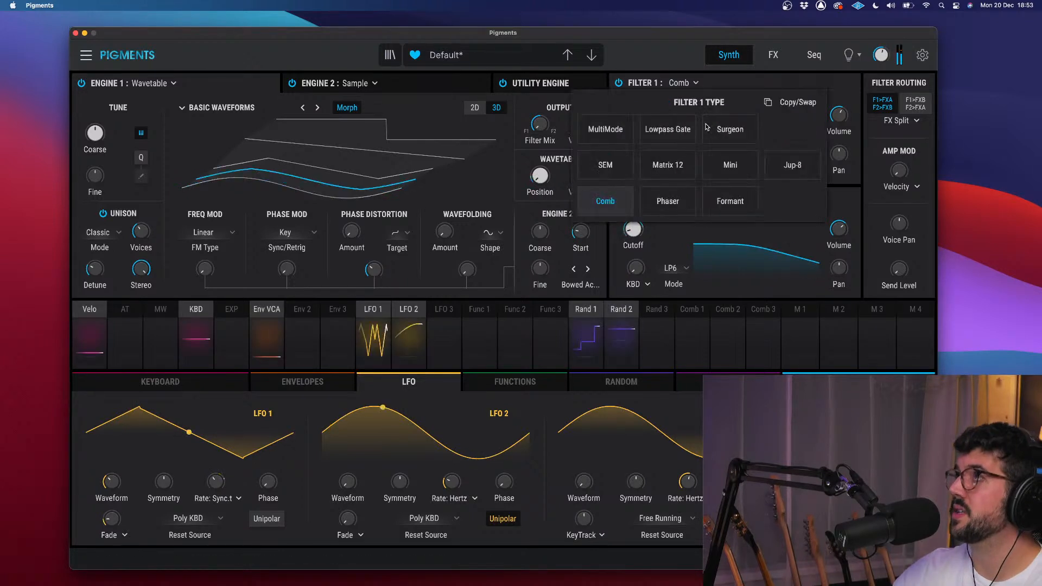
click(605, 130)
click(700, 83)
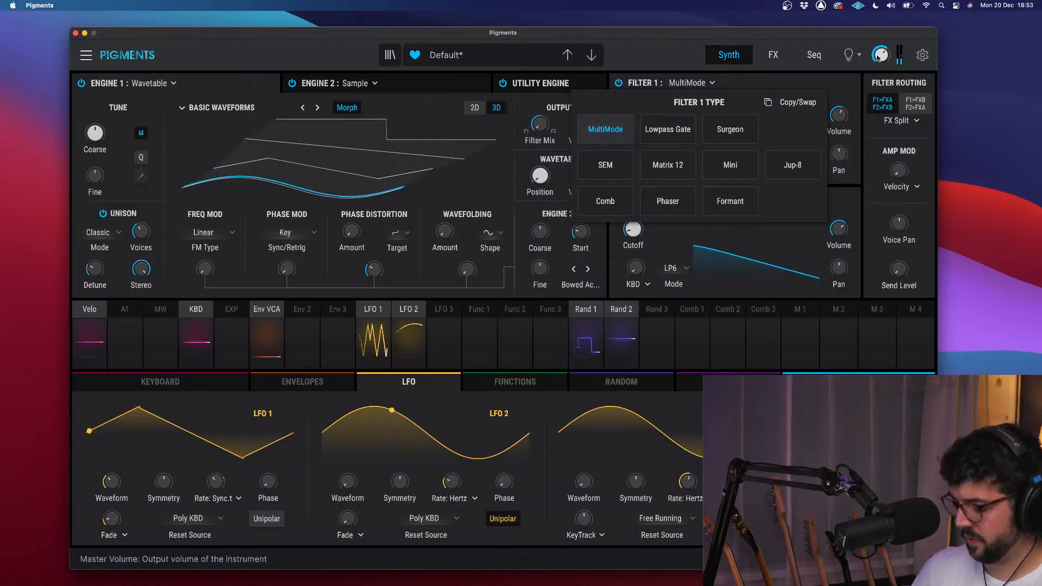
mouse_move(879, 58)
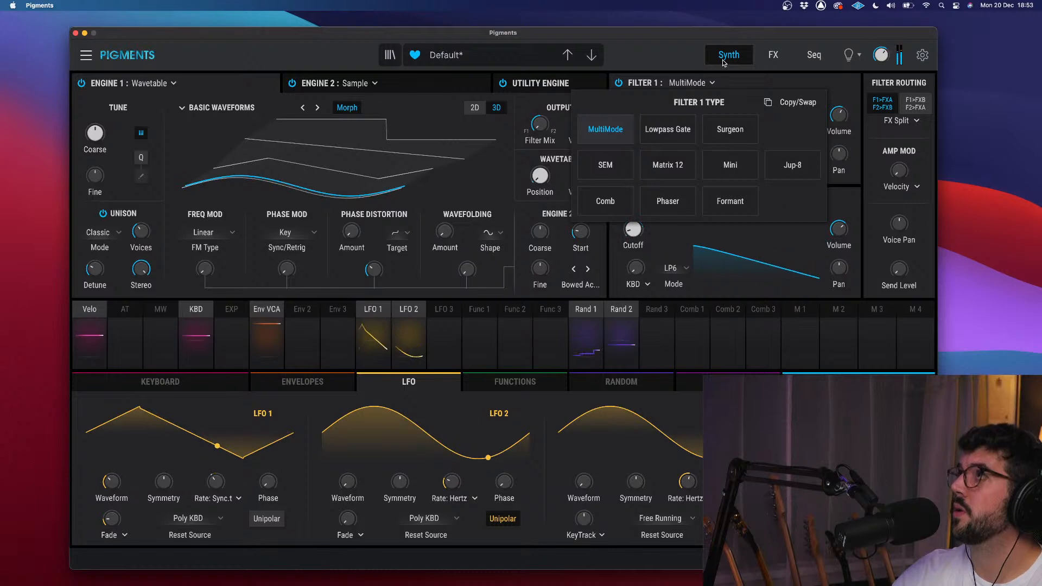
click(712, 82)
click(683, 87)
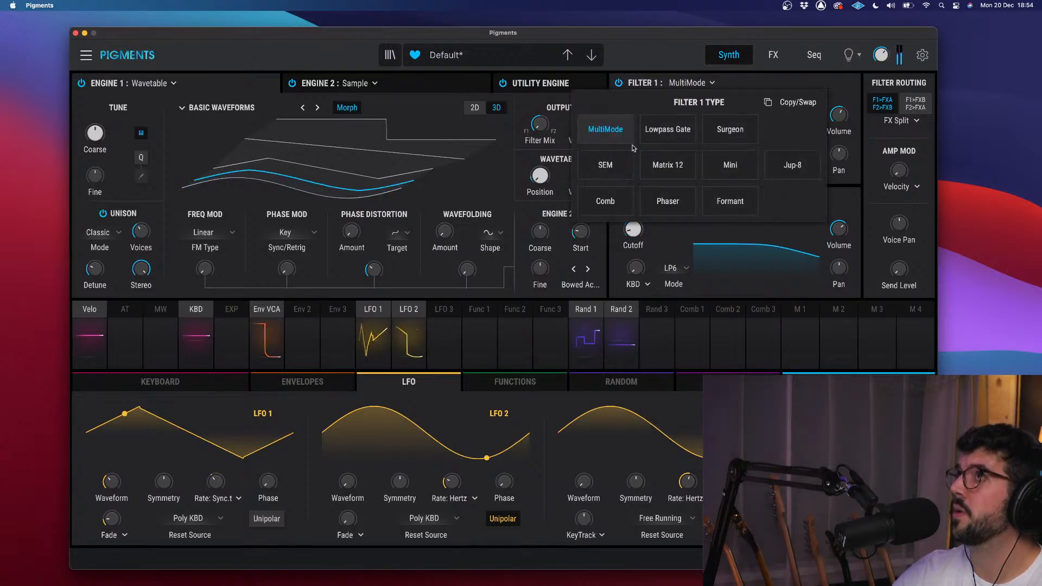
click(717, 83)
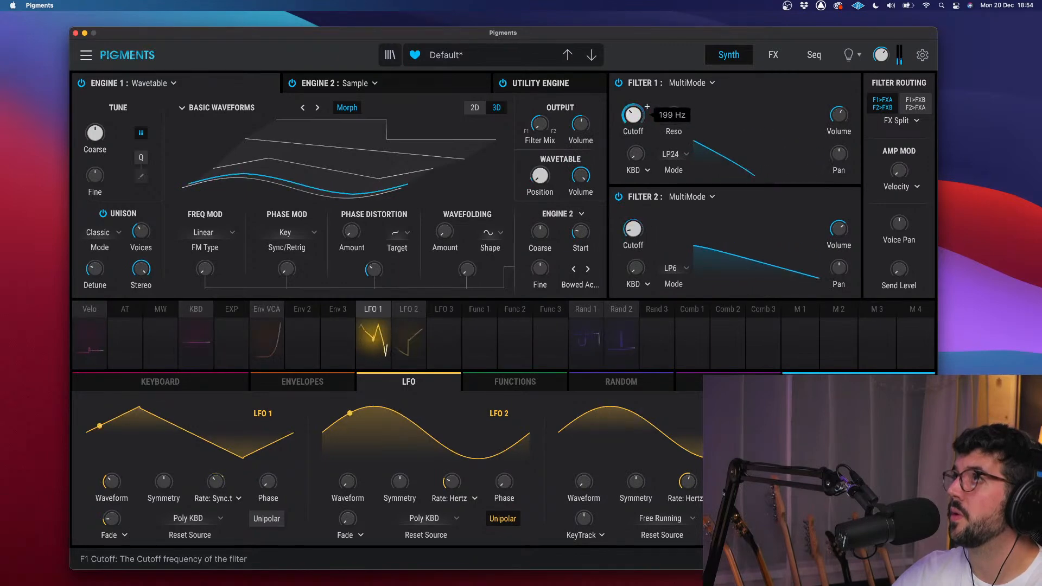
mouse_move(677, 123)
mouse_down()
mouse_move(677, 95)
mouse_move(677, 126)
mouse_up()
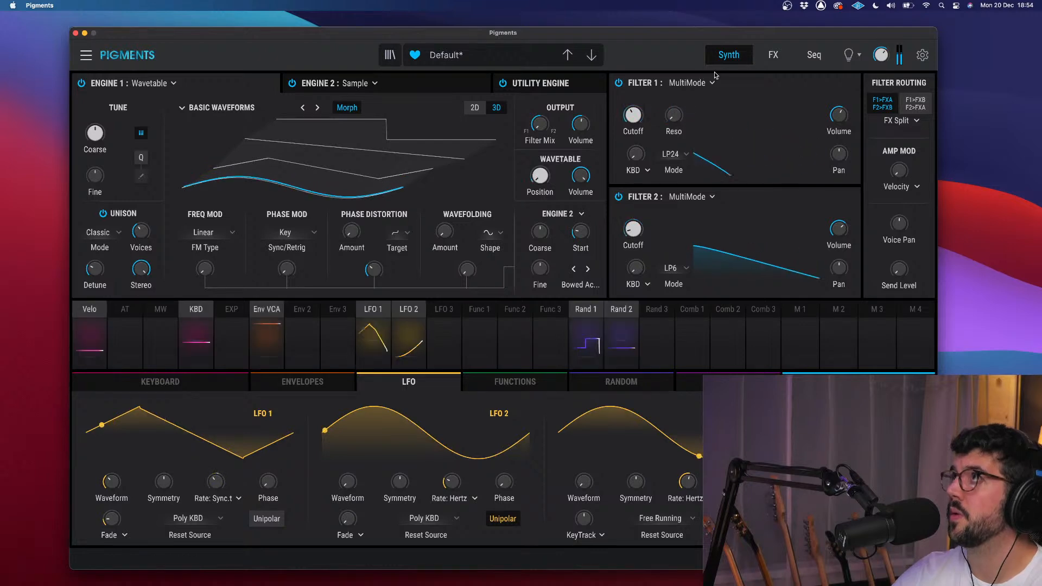
- Lower the dry/wet mix of the PS Delay in FX A
click(773, 55)
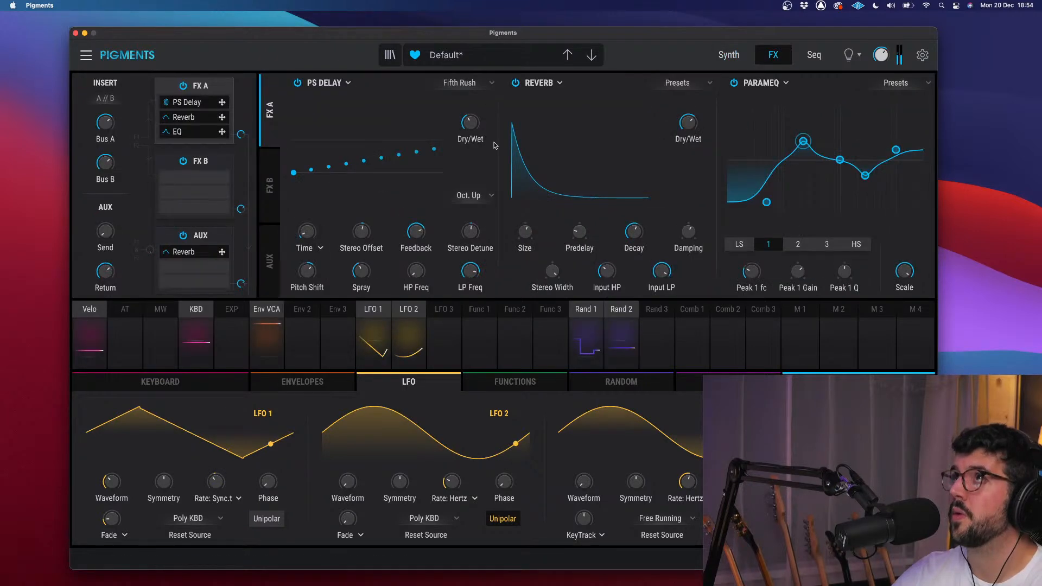
mouse_move(475, 129)
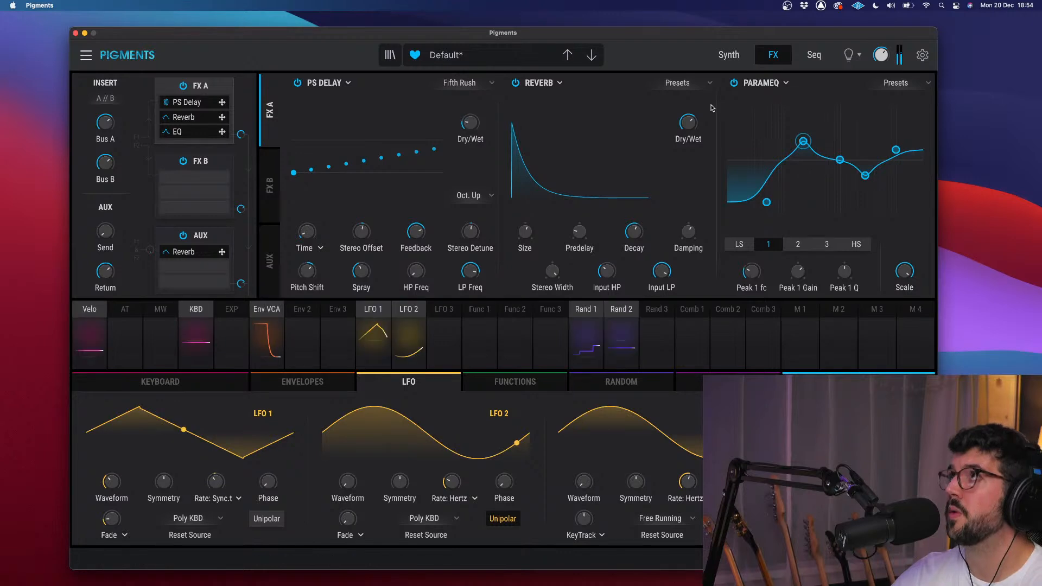
click(729, 58)
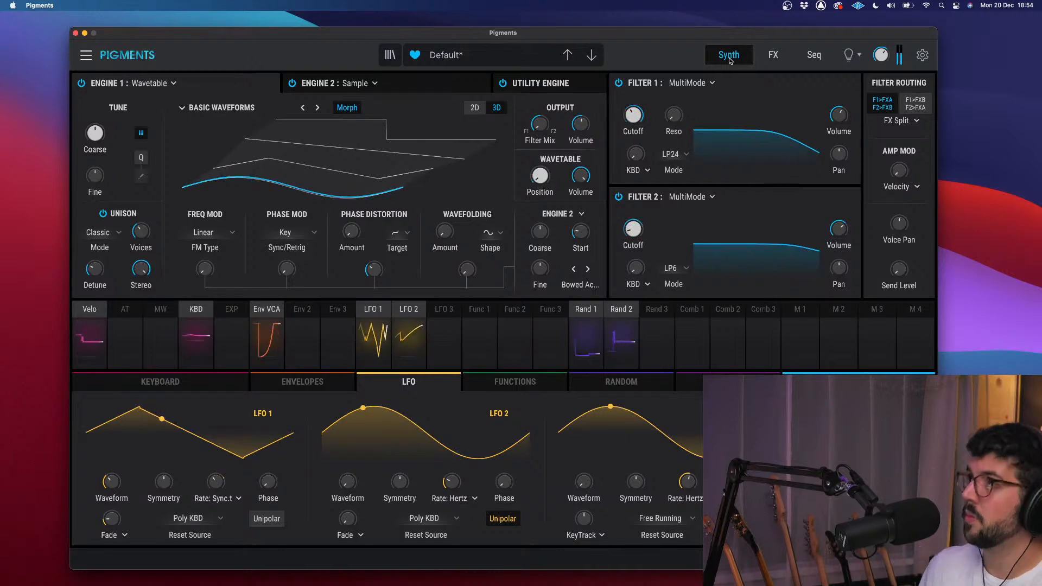
- Reduce the Param EQ's Peak 1 boost and bring its low shelf back to flat
click(773, 62)
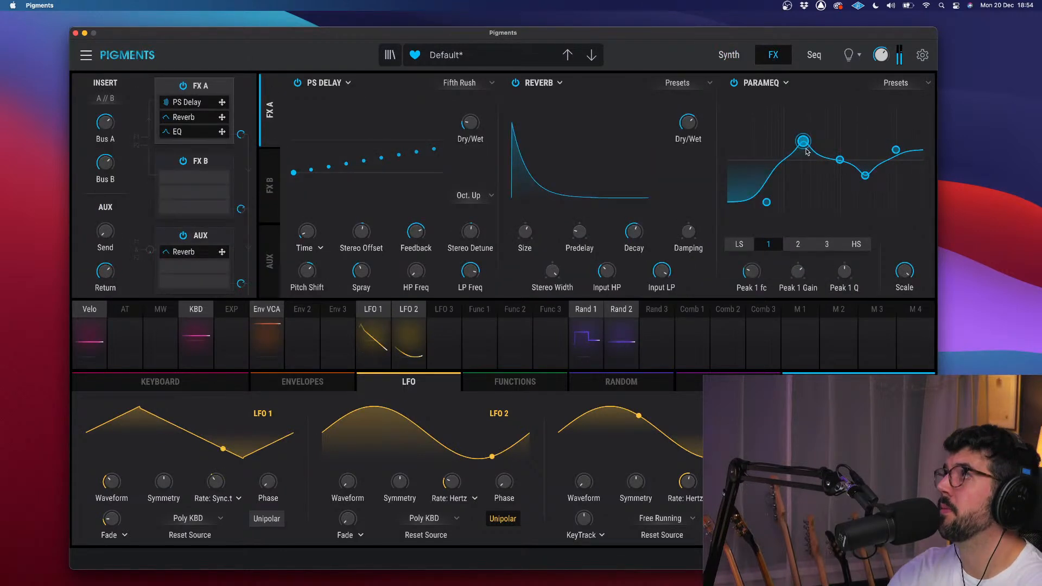
drag(803, 141, 802, 150)
drag(766, 202, 766, 160)
click(729, 55)
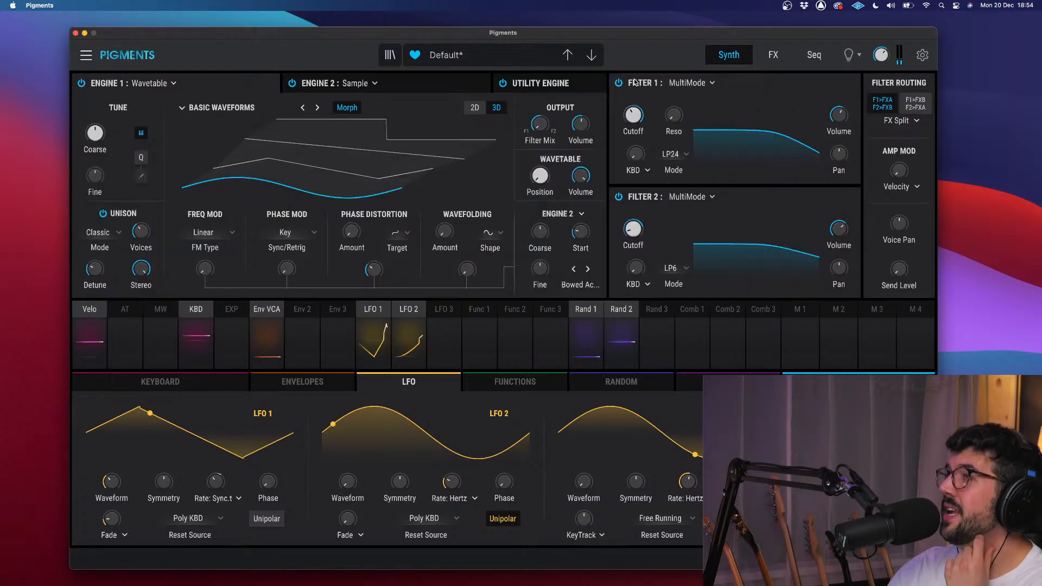
- Rebalance Noise 1's filter mix between both filters and raise its volume to -10.4 dB, bypassing Filter 2 temporarily for comparison
click(601, 87)
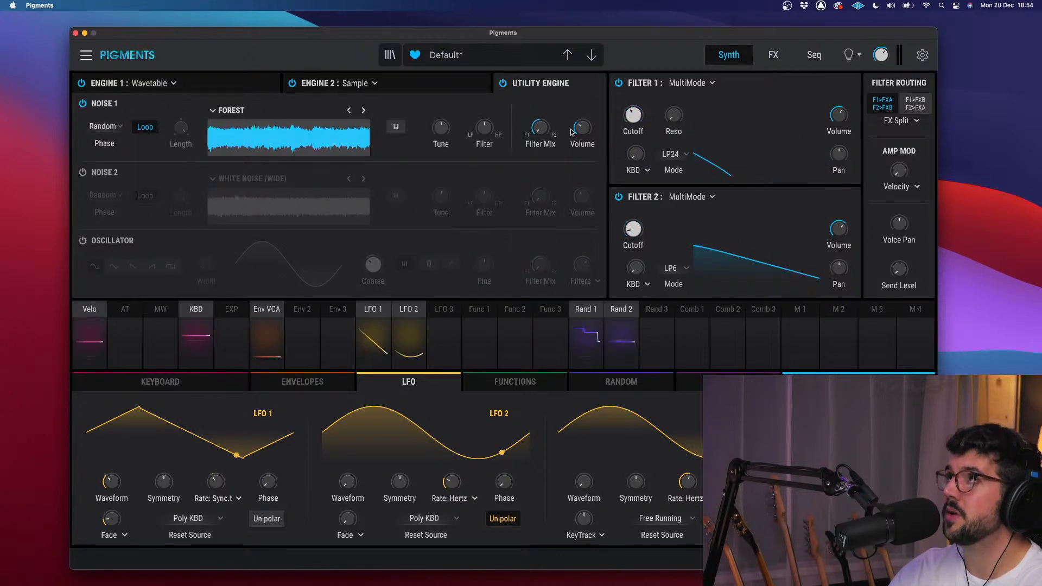
mouse_move(539, 129)
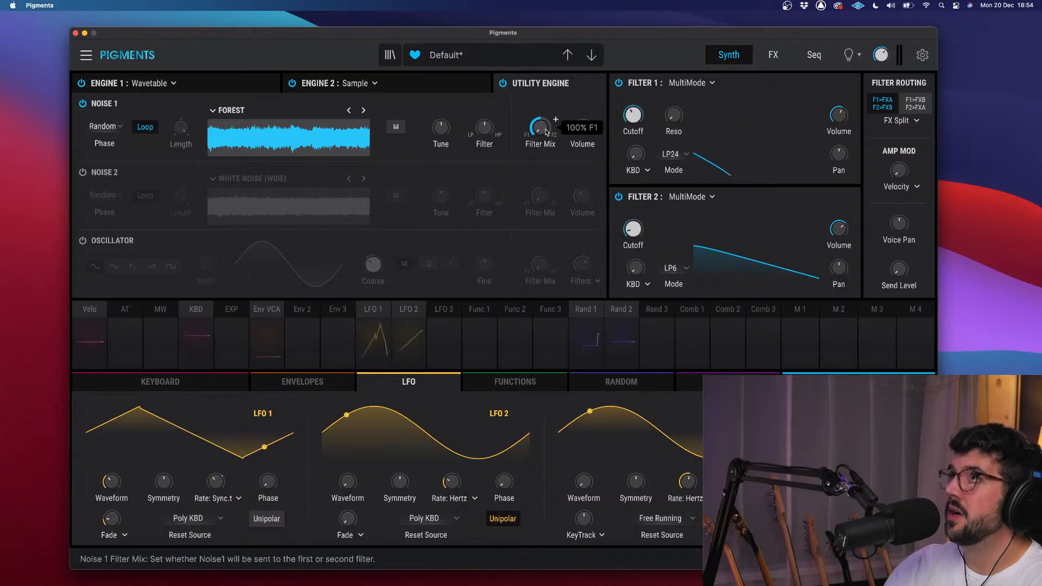
click(619, 197)
drag(547, 130, 547, 76)
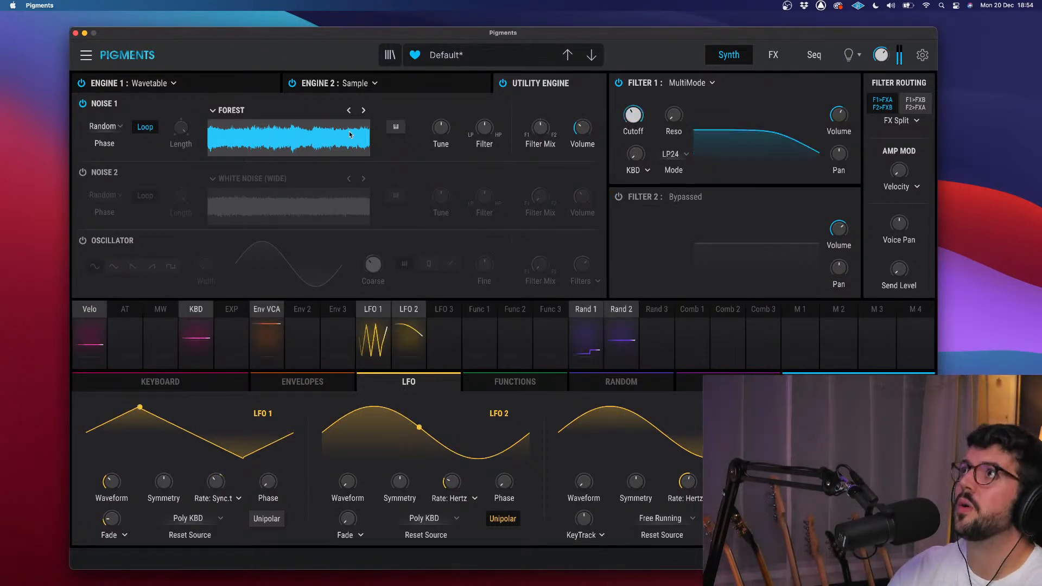
mouse_move(582, 127)
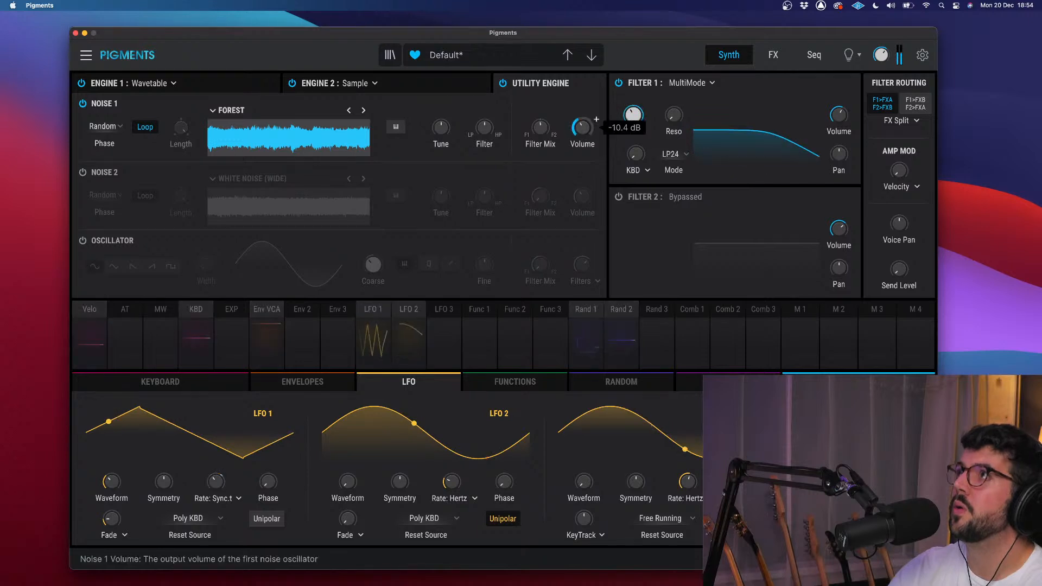
click(618, 197)
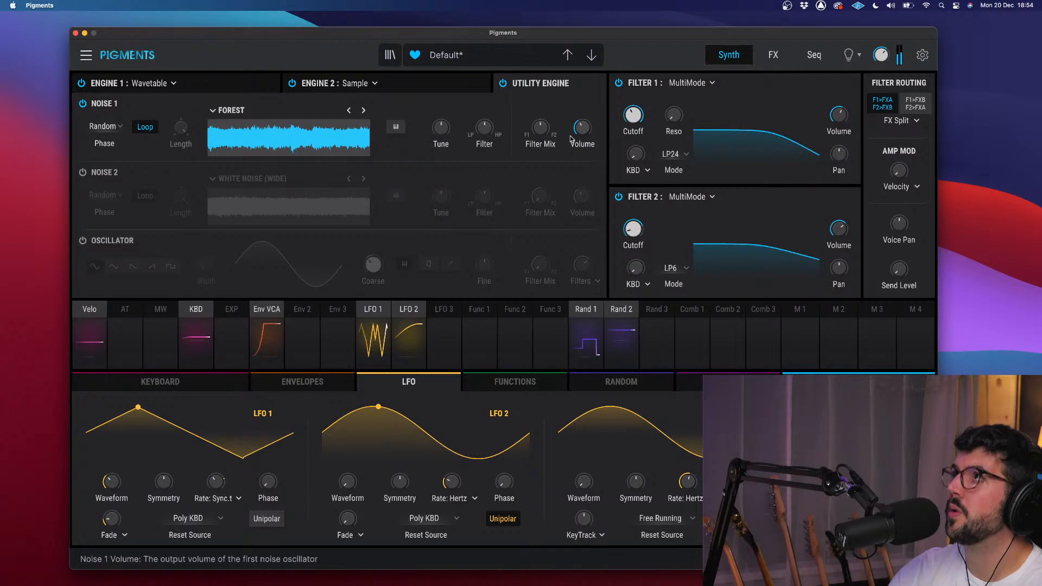
mouse_move(540, 127)
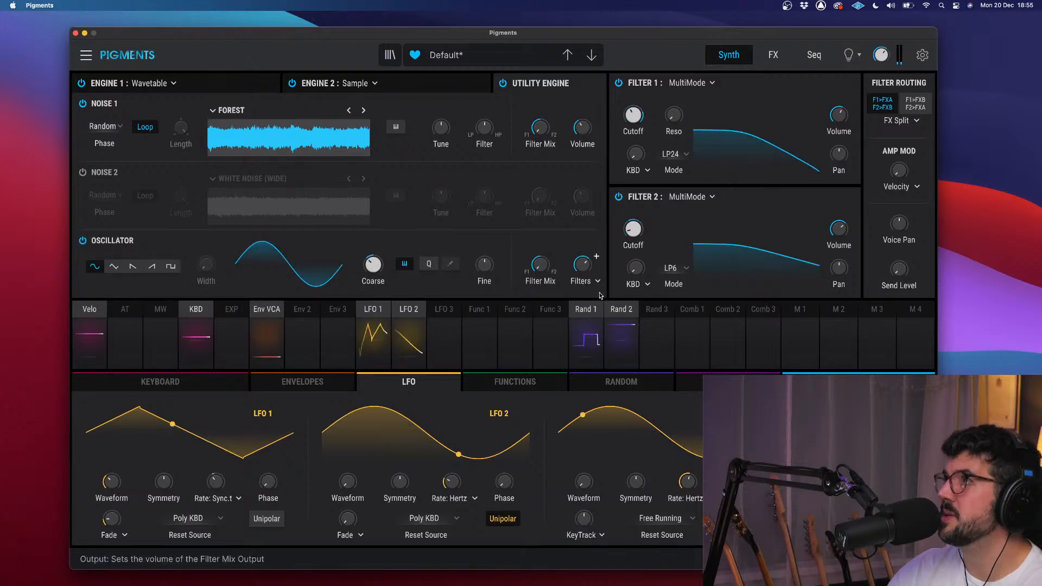
- Try the utility oscillator with its output routed to Master and its coarse pitch at -12 semitones, and switch it off
click(597, 281)
click(674, 330)
click(174, 284)
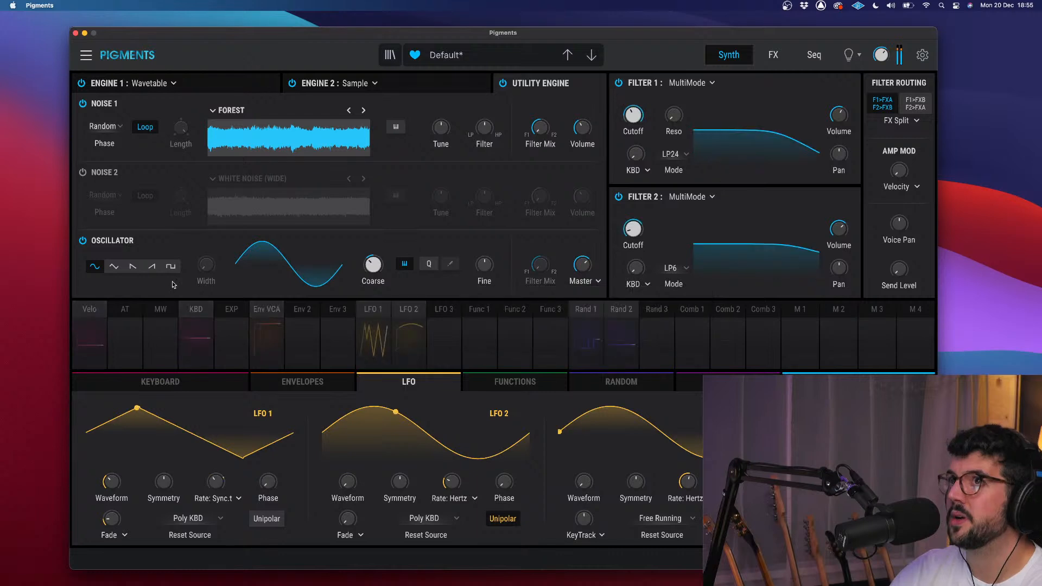
mouse_move(373, 265)
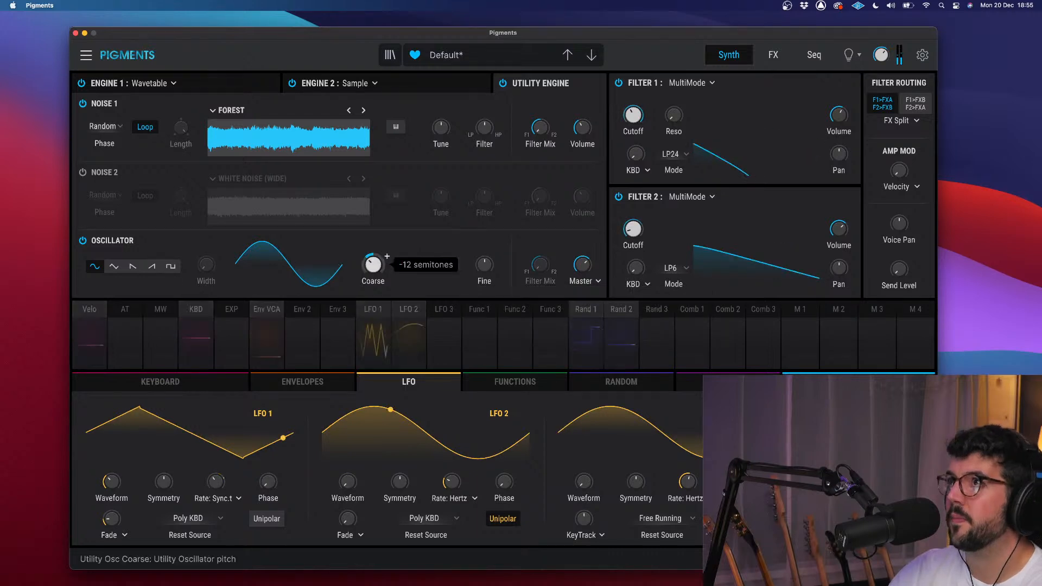
drag(374, 265, 373, 274)
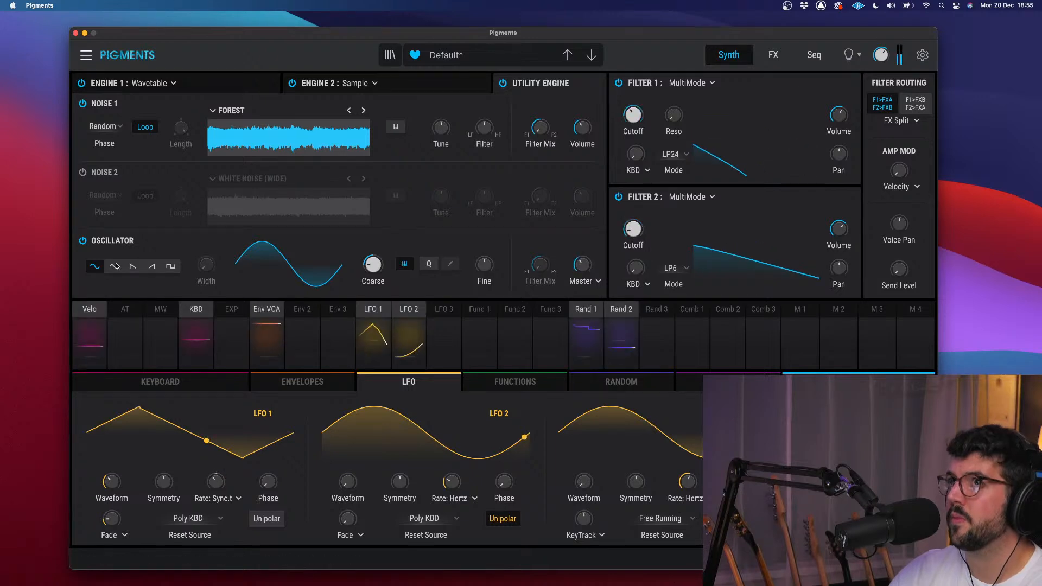
click(82, 240)
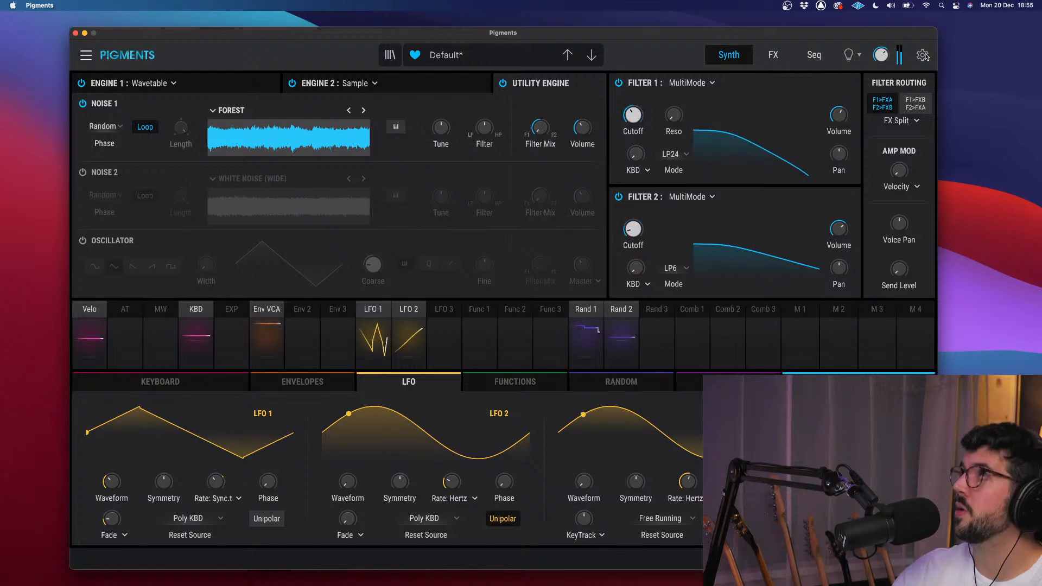
- Set LFO 1's modulation amount to 0.26 on Filter 1's cutoff and 0.44 on Filter 2's, and raise Filter 1's base cutoff
click(786, 57)
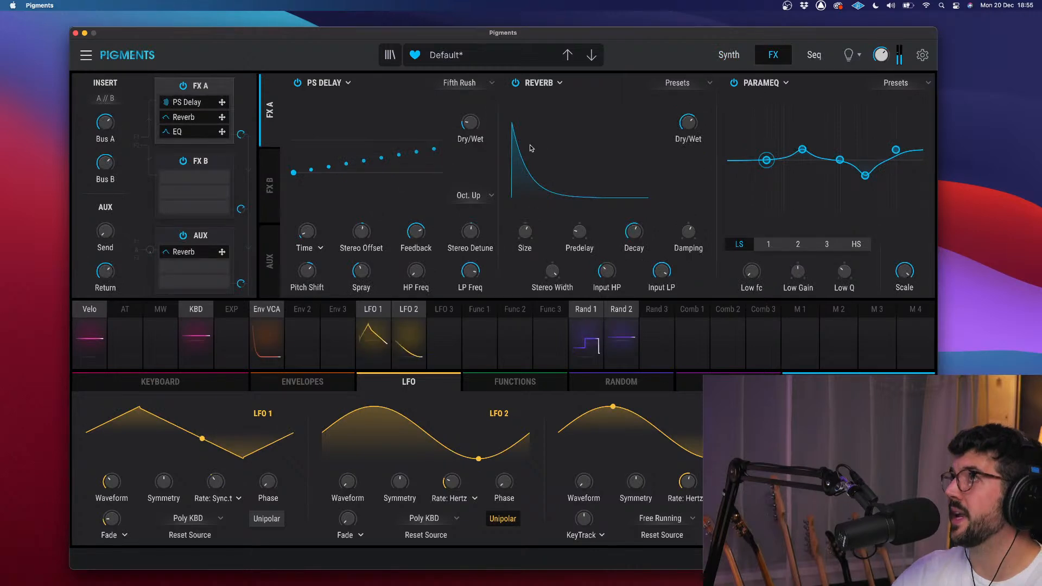
click(730, 56)
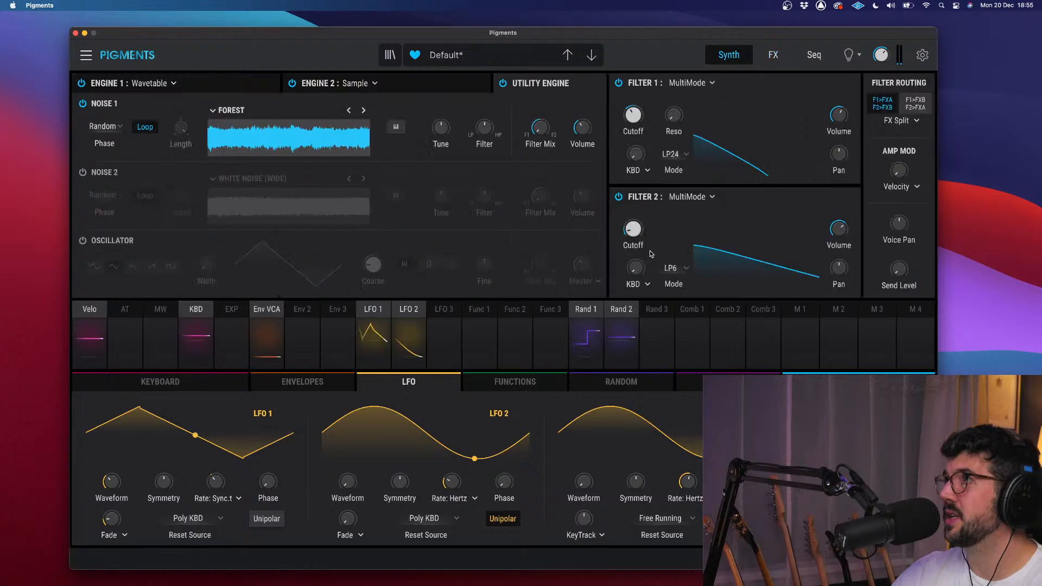
click(591, 310)
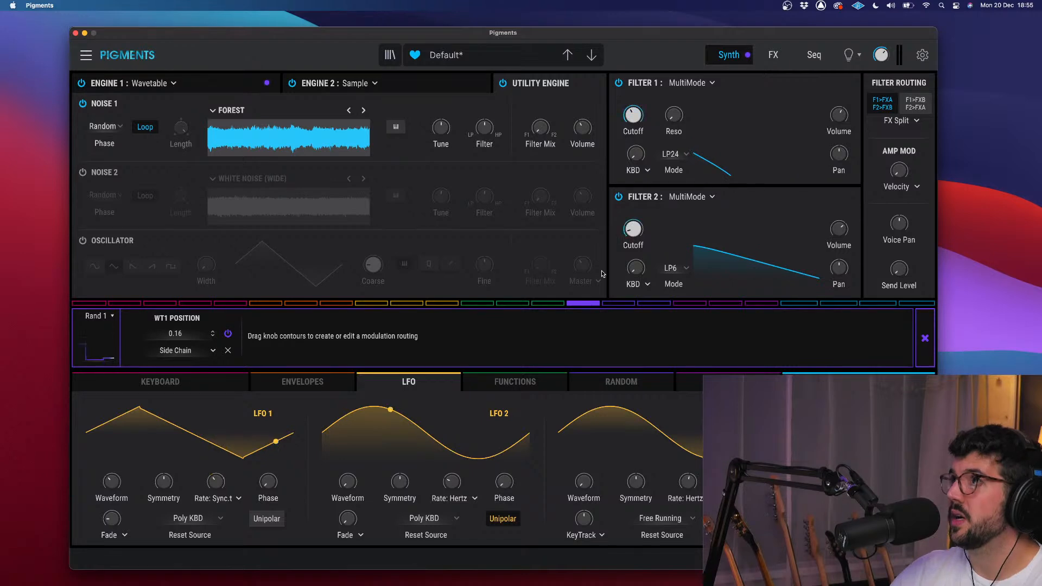
click(373, 304)
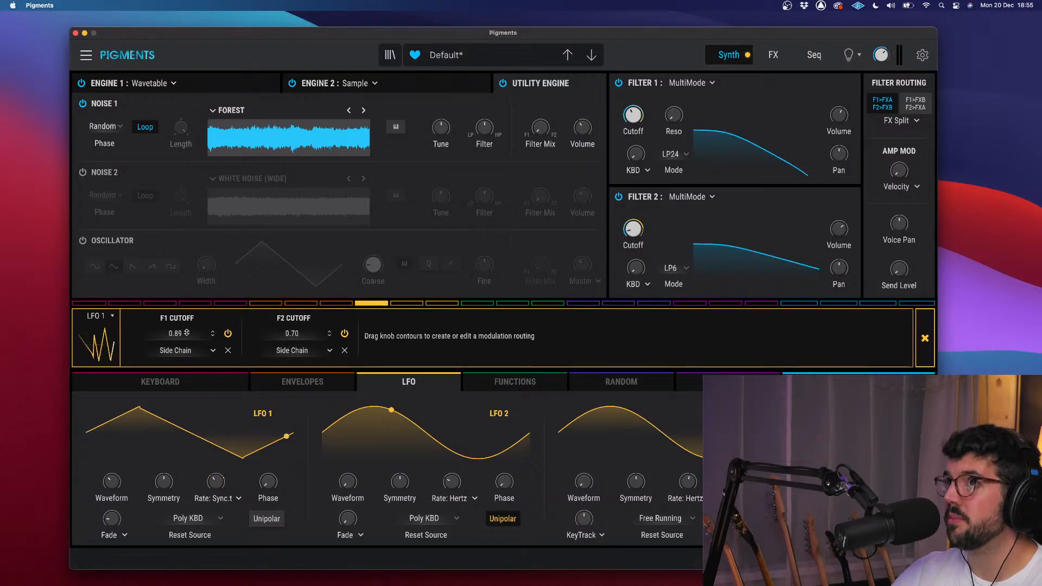
drag(186, 333, 286, 358)
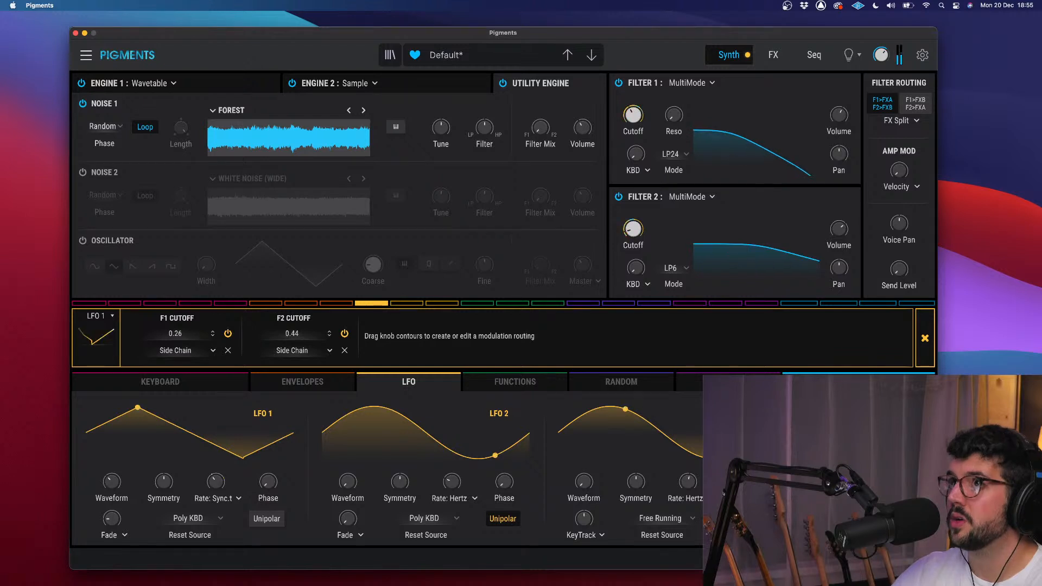
drag(632, 121, 633, 106)
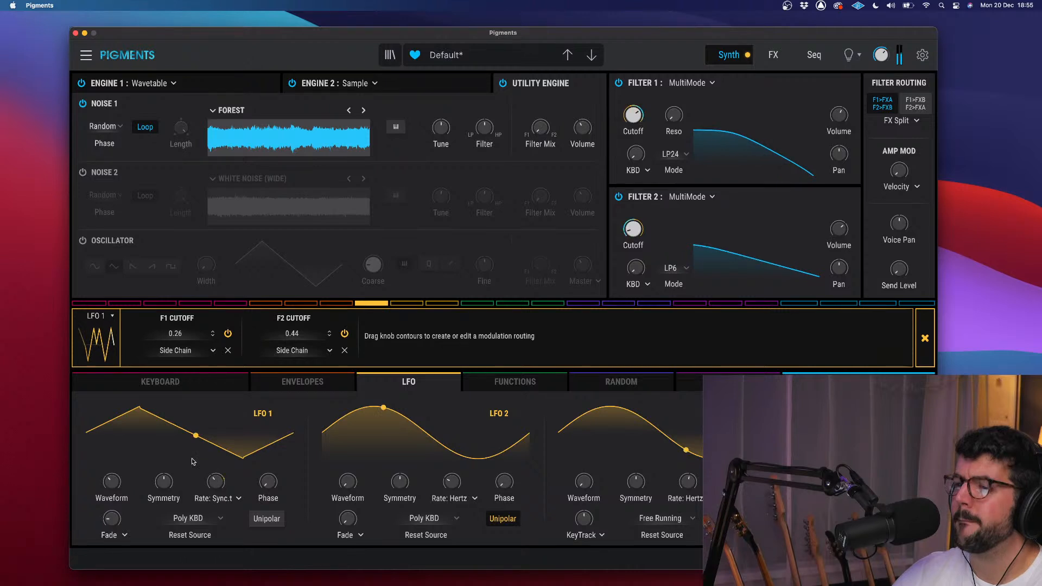
- Try the S&H waveform on LFO 1 and reset the waveform to a sine
drag(112, 481, 110, 412)
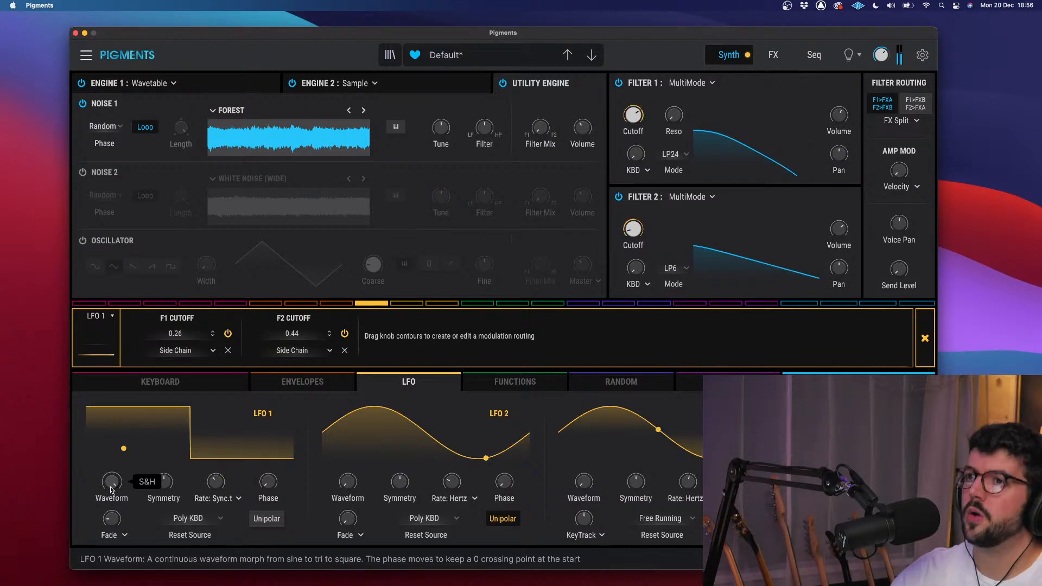
double_click(112, 487)
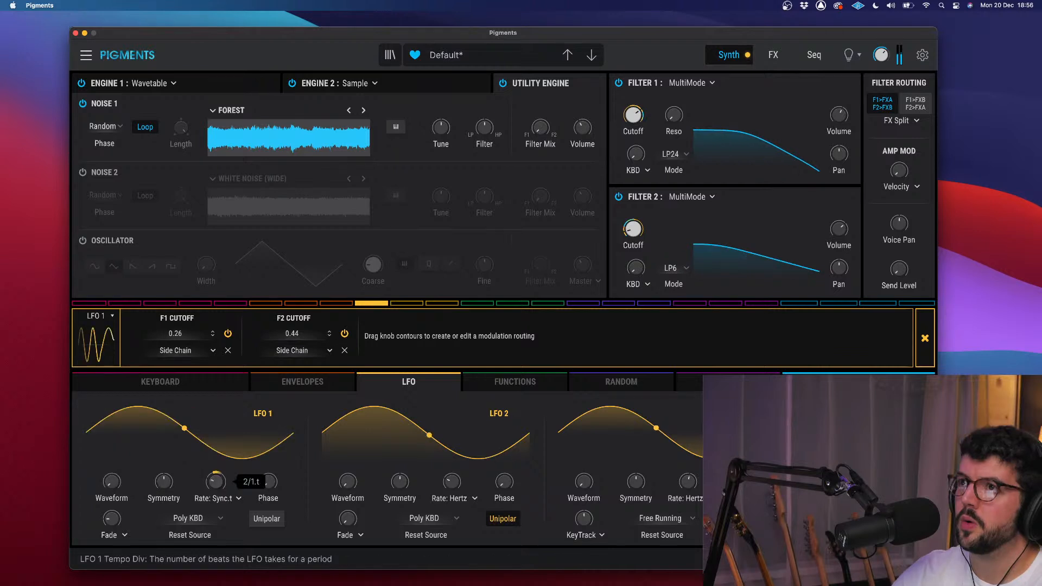
- Adjust LFO 1's synced rate and set LFO 2's modulation amount on that rate to 0.14
drag(215, 481, 215, 472)
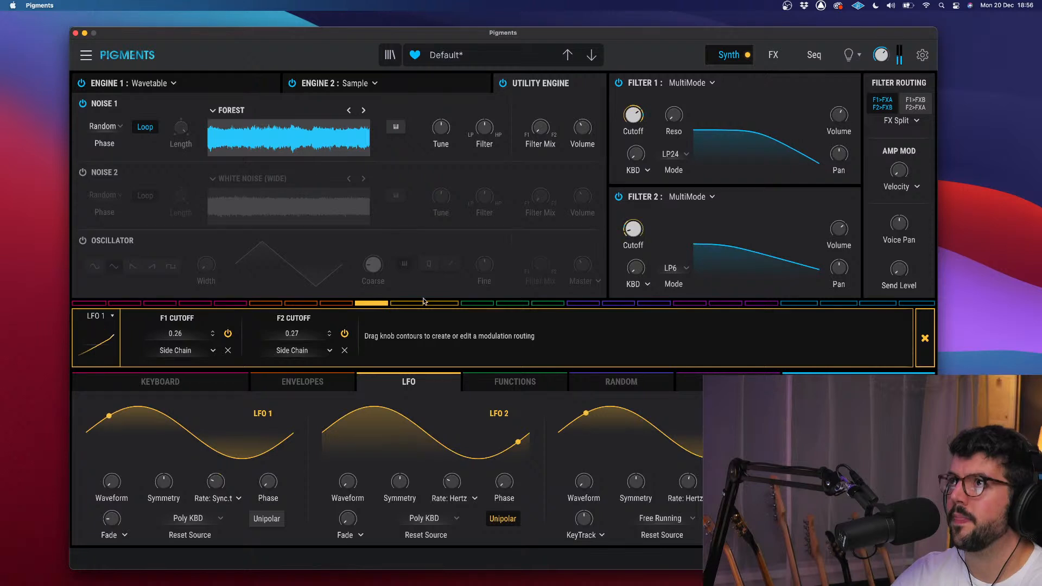
click(421, 303)
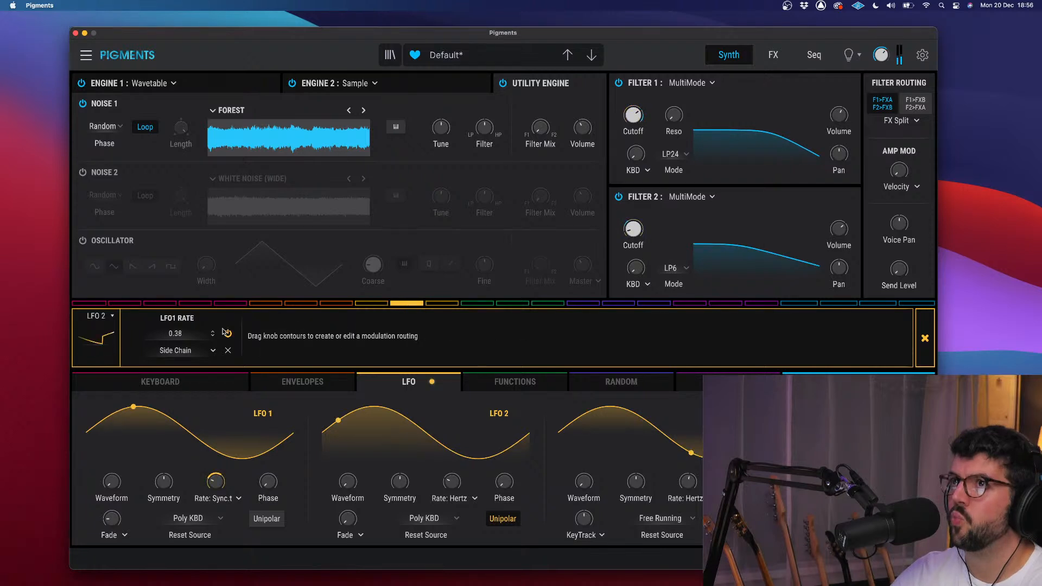
double_click(214, 330)
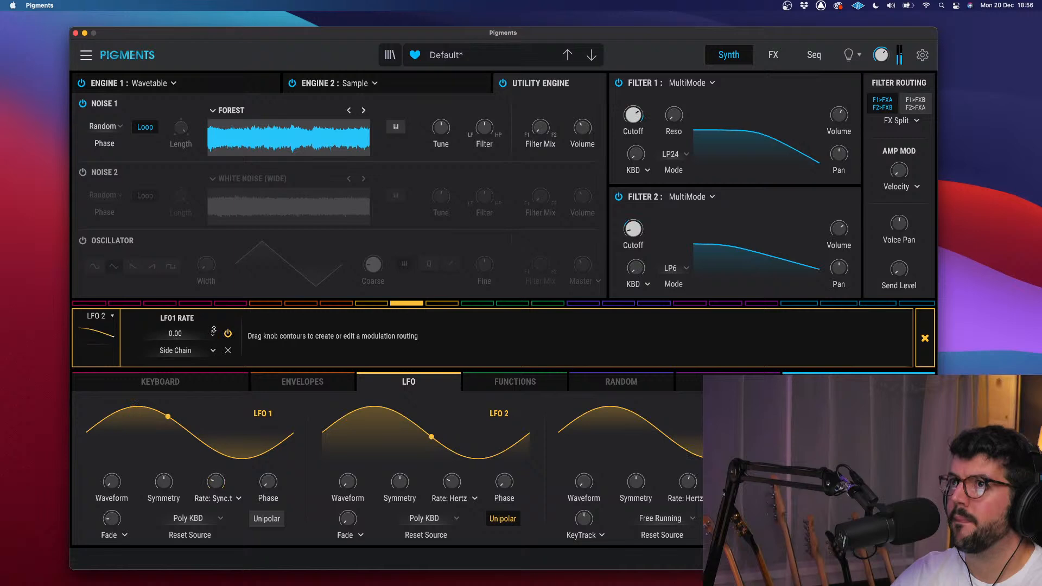
drag(214, 330, 214, 327)
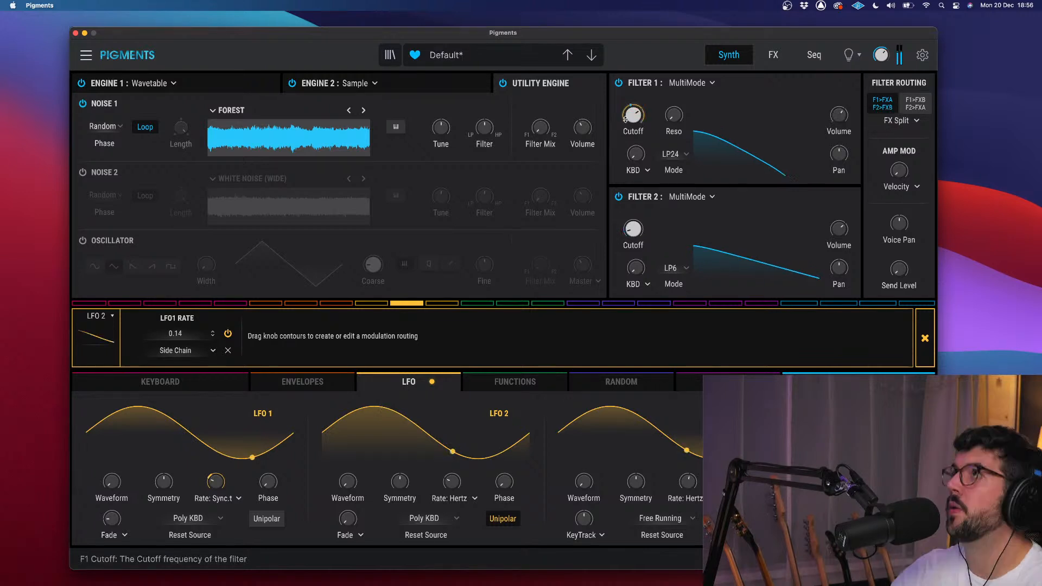
- Set Filter 1's base cutoff to 6995 Hz and bypass both filters to compare the unfiltered engines
drag(629, 117, 627, 117)
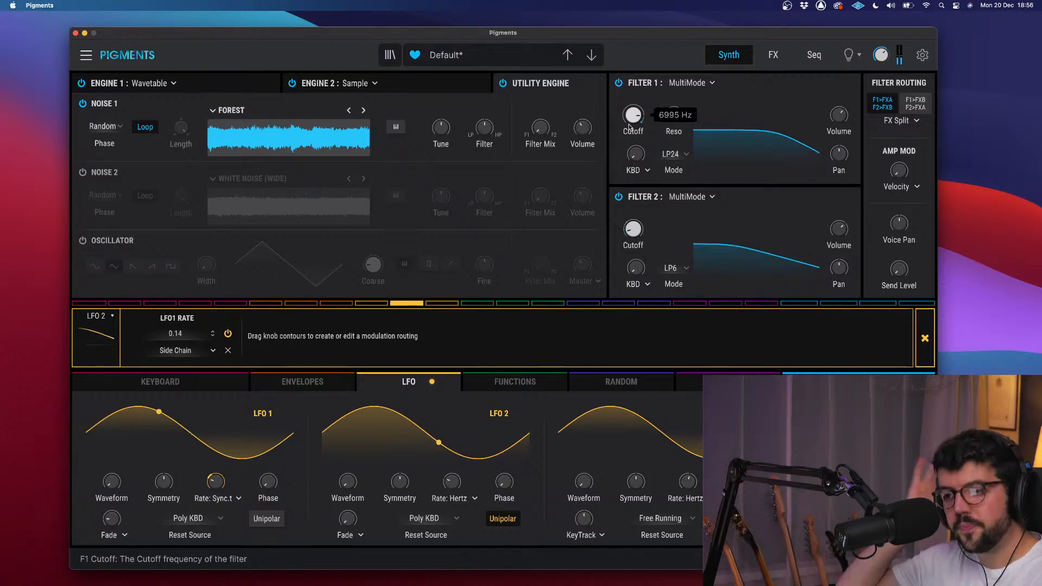
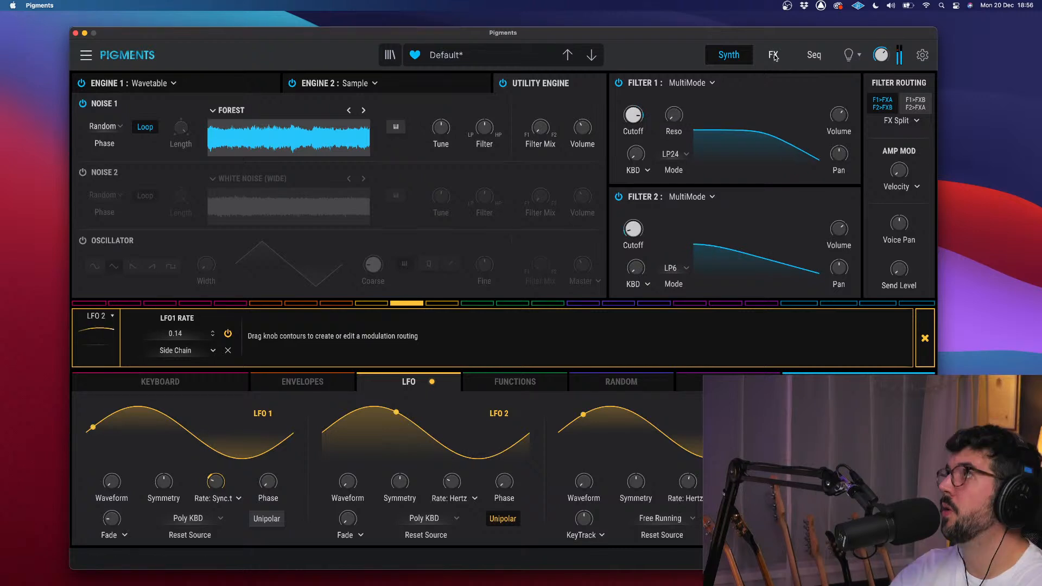
click(619, 83)
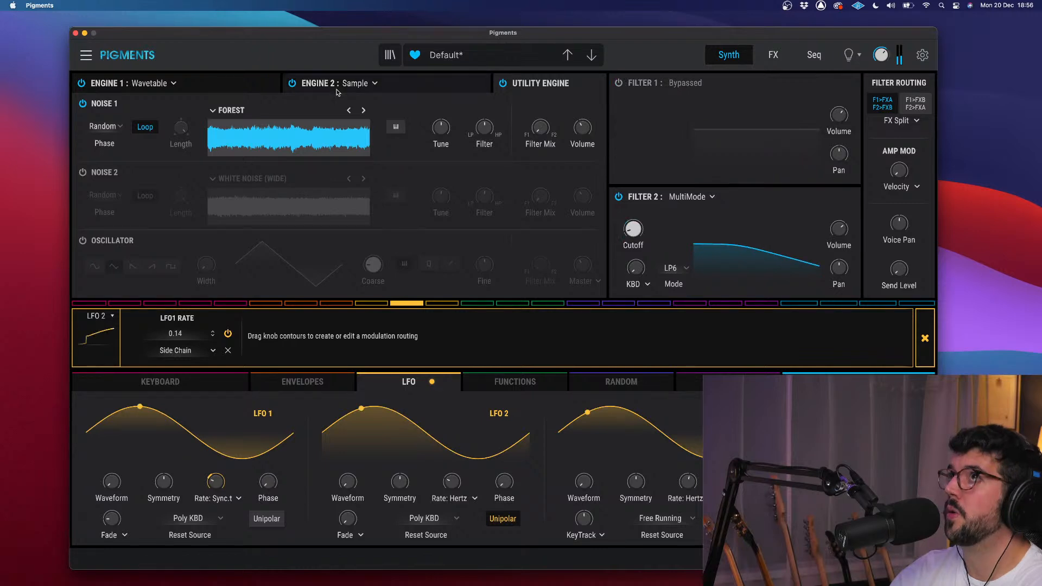
click(237, 86)
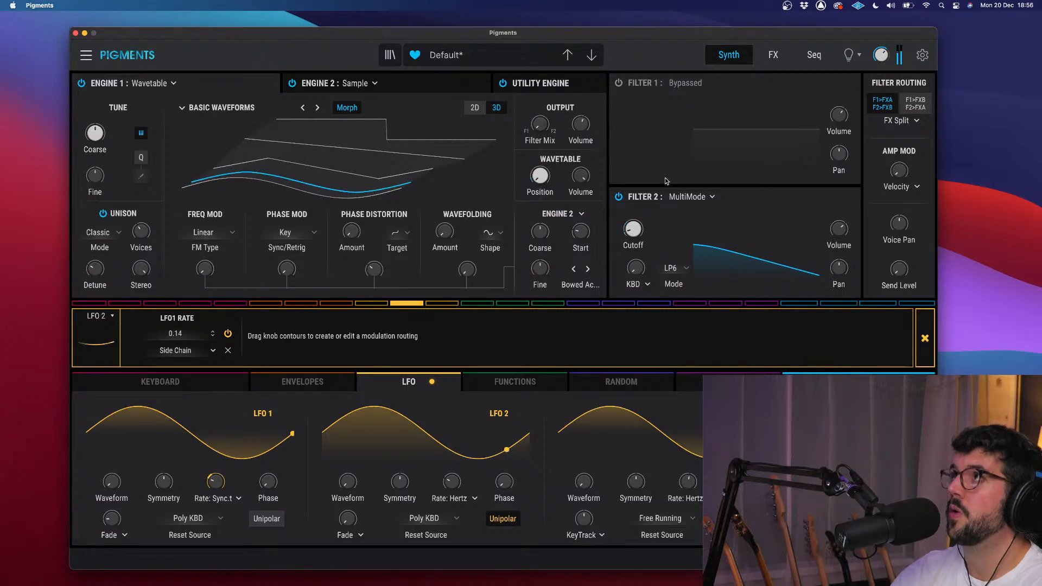
click(619, 197)
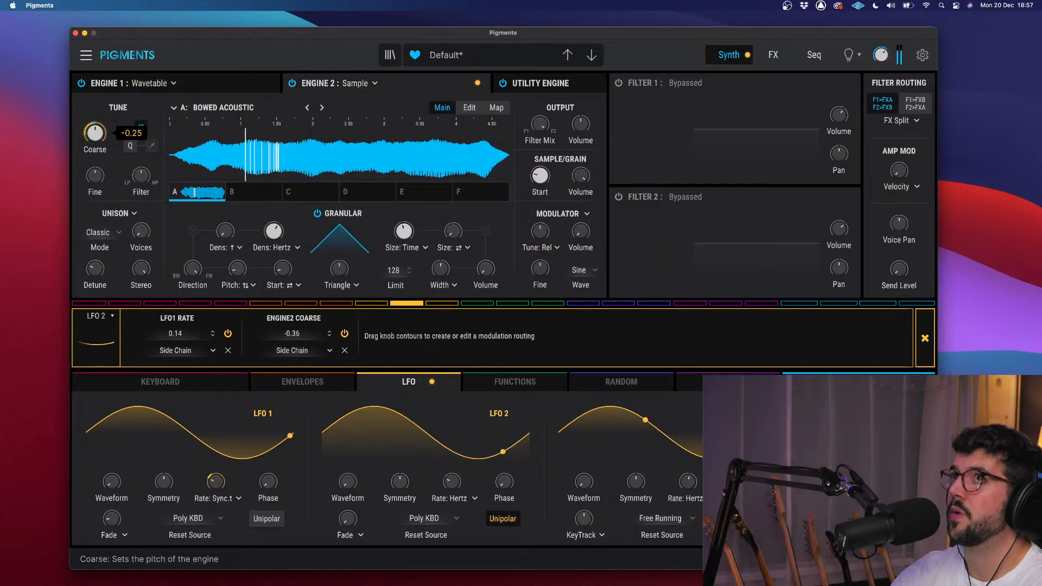
- Reset LFO 2's modulation of Engine 2's coarse pitch to 0.00 and lower the coarse pitch past -8 semitones
double_click(96, 139)
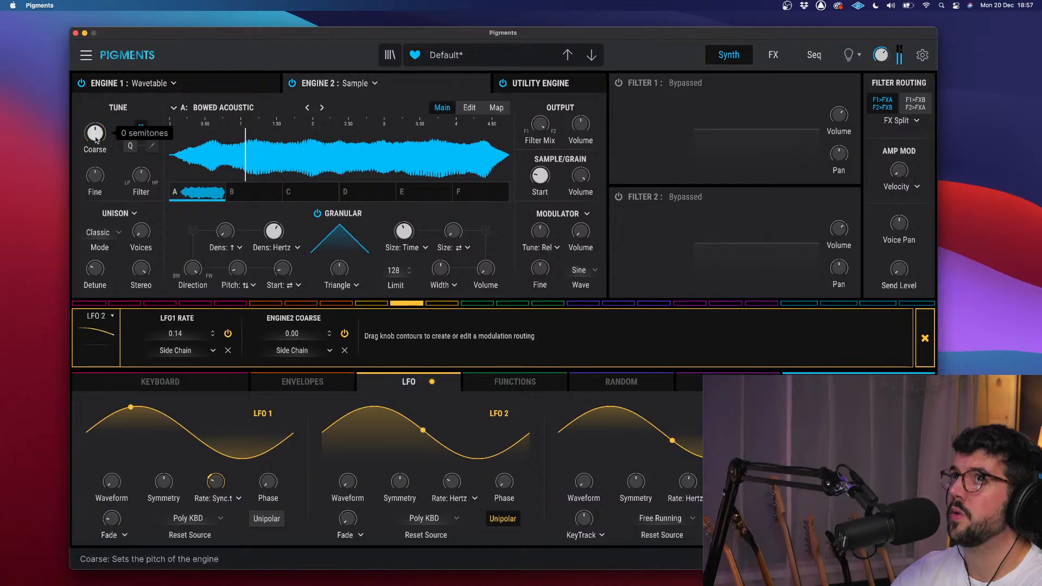
drag(96, 139, 96, 161)
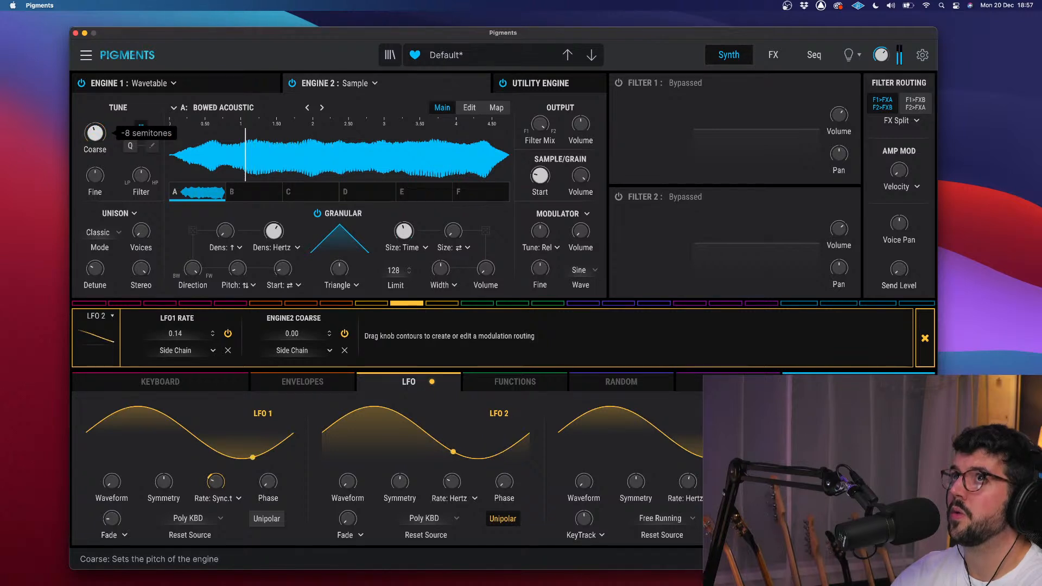
drag(96, 162, 96, 172)
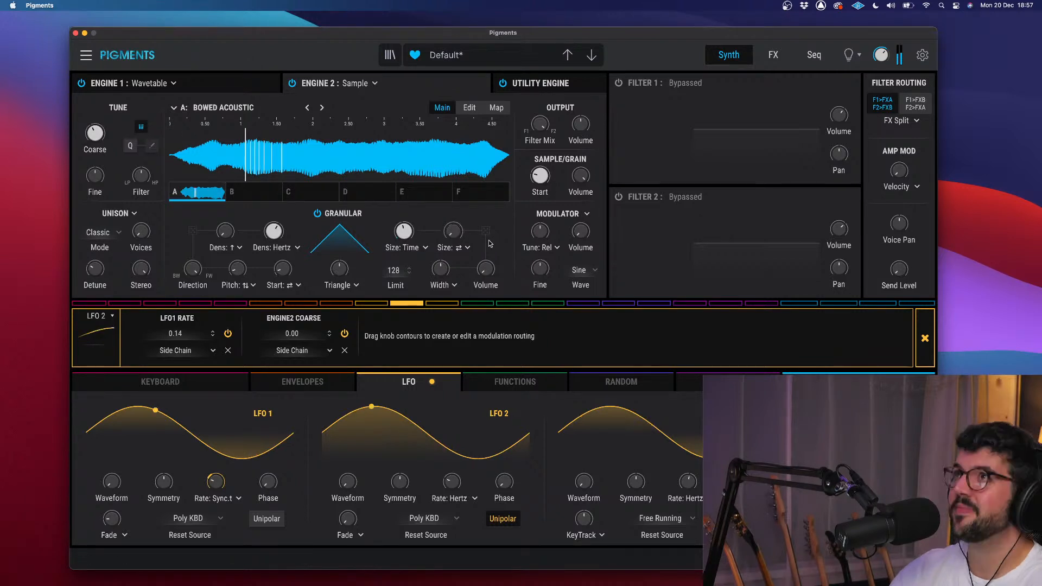
- Try grain sizes of 1.00 ms and 26.0 ms on the bowed sample, and a coarse pitch of 36 semitones
mouse_move(544, 172)
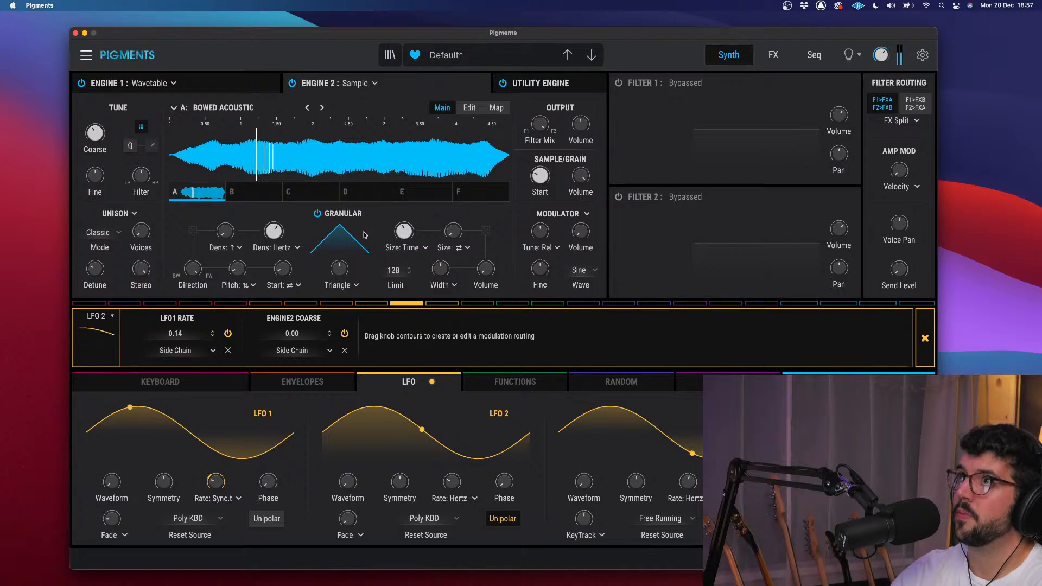
mouse_move(403, 232)
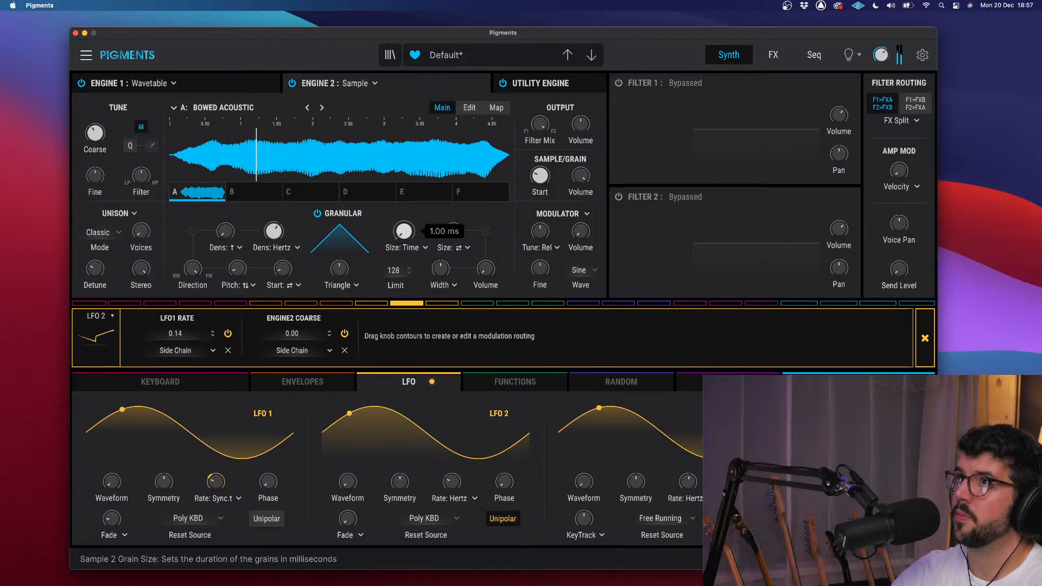
drag(403, 232, 403, 205)
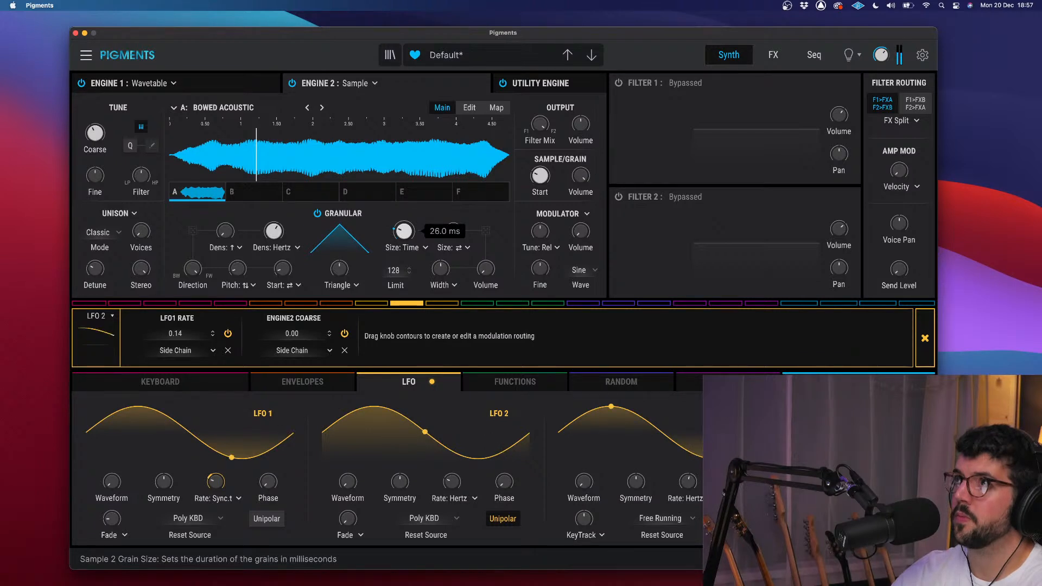
drag(95, 133, 95, 103)
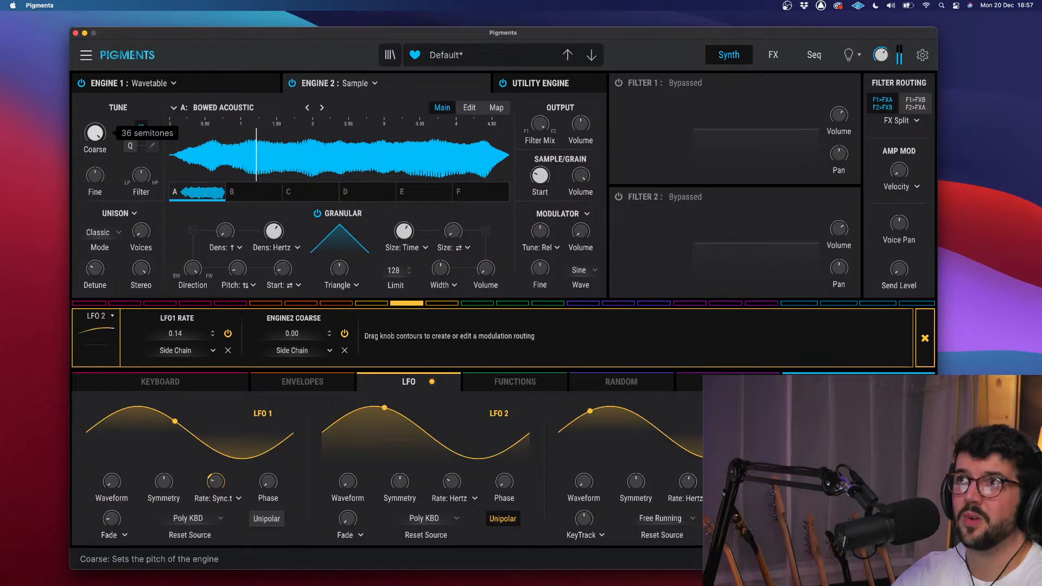
drag(404, 231, 404, 271)
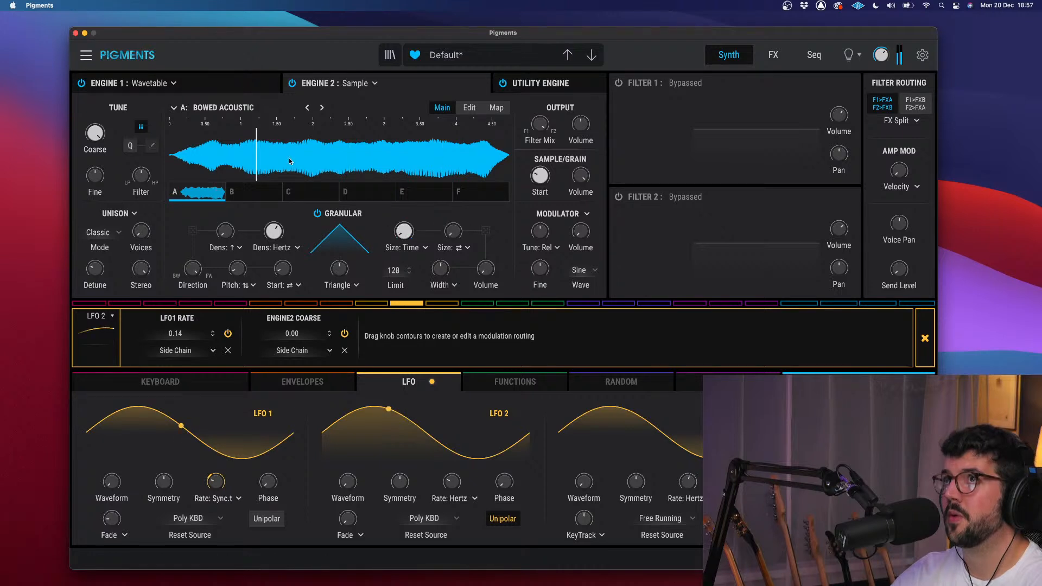
- Load the CELLI - PIZZICATO C1 F sample into Engine 2 and reset its start position and coarse pitch to default
click(322, 107)
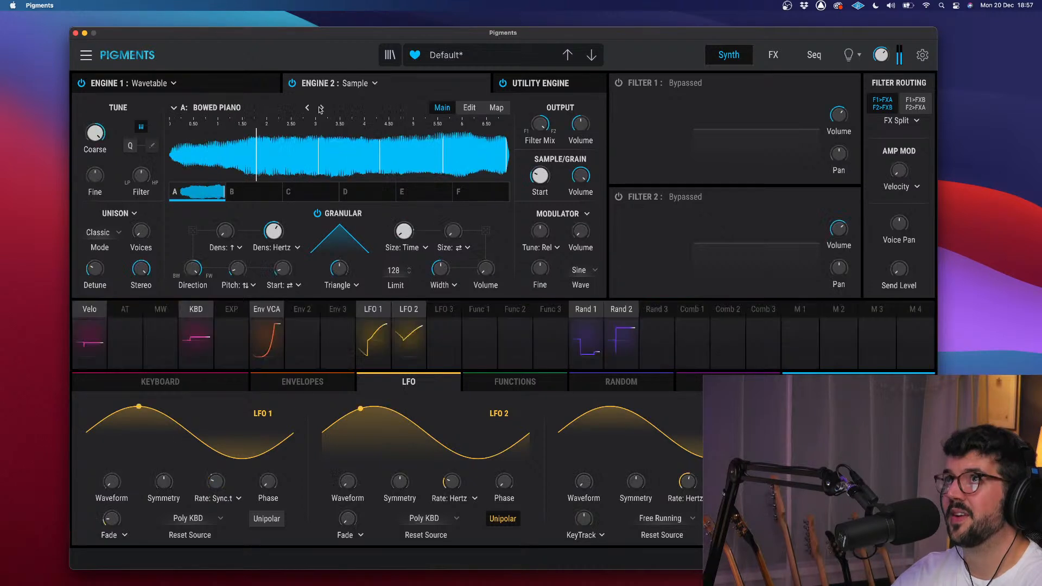
click(322, 107)
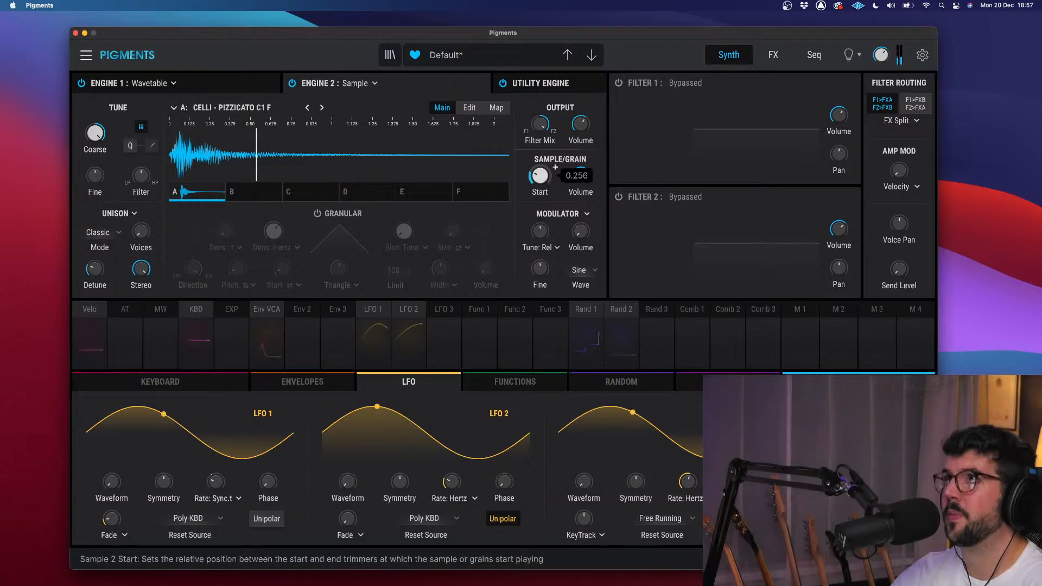
mouse_move(540, 175)
mouse_down()
mouse_move(540, 209)
mouse_move(540, 198)
mouse_up()
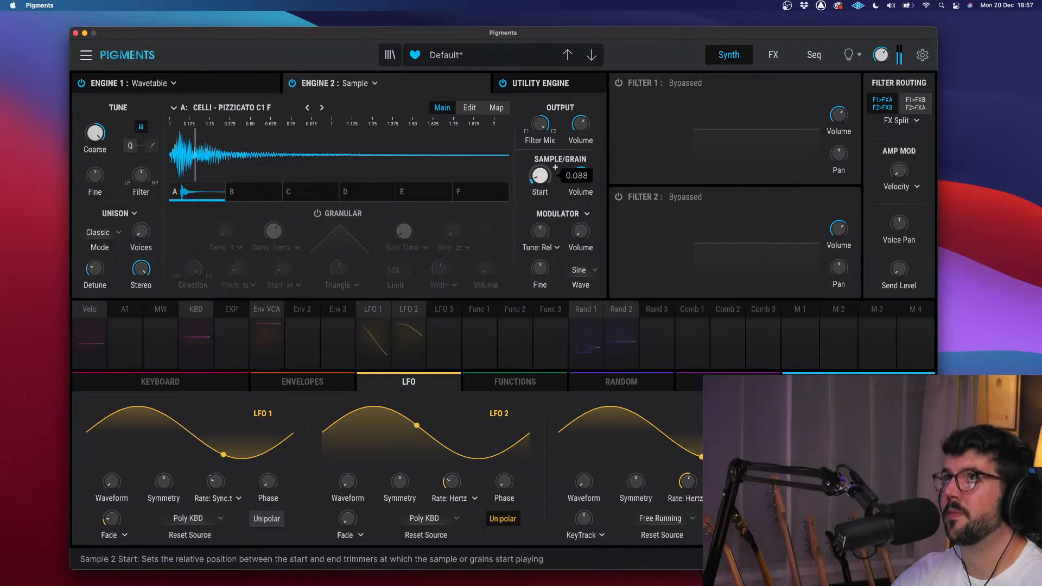
double_click(540, 176)
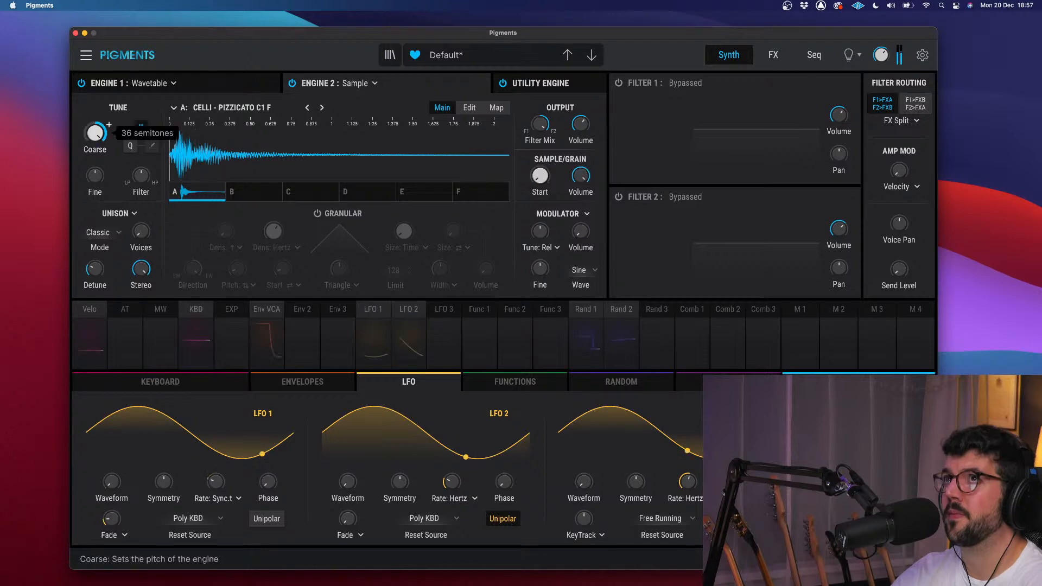
double_click(95, 133)
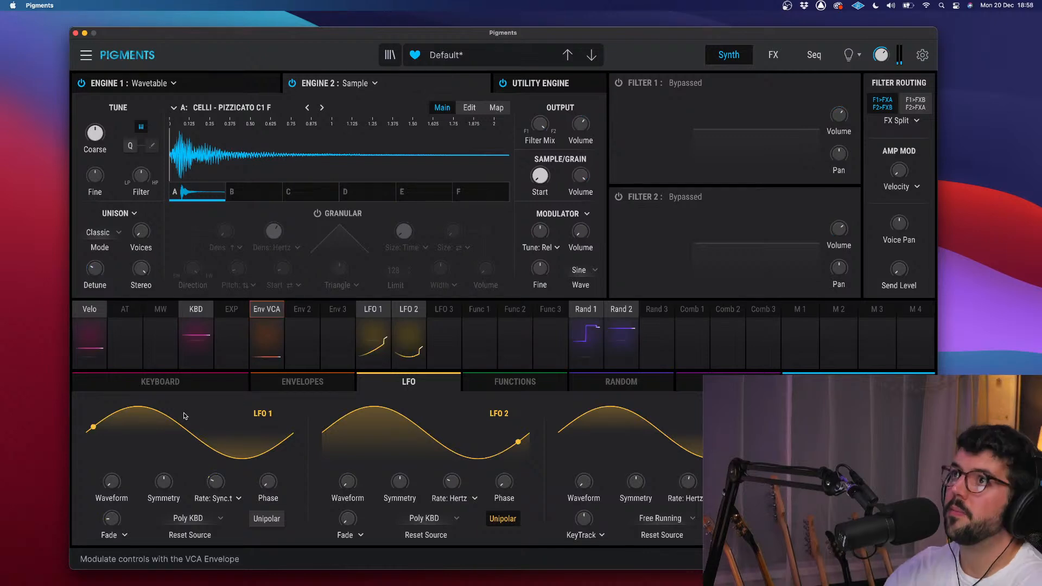
- Set the VCA envelope's attack to 0.0 ms and shorten its decay to 274 ms
click(259, 315)
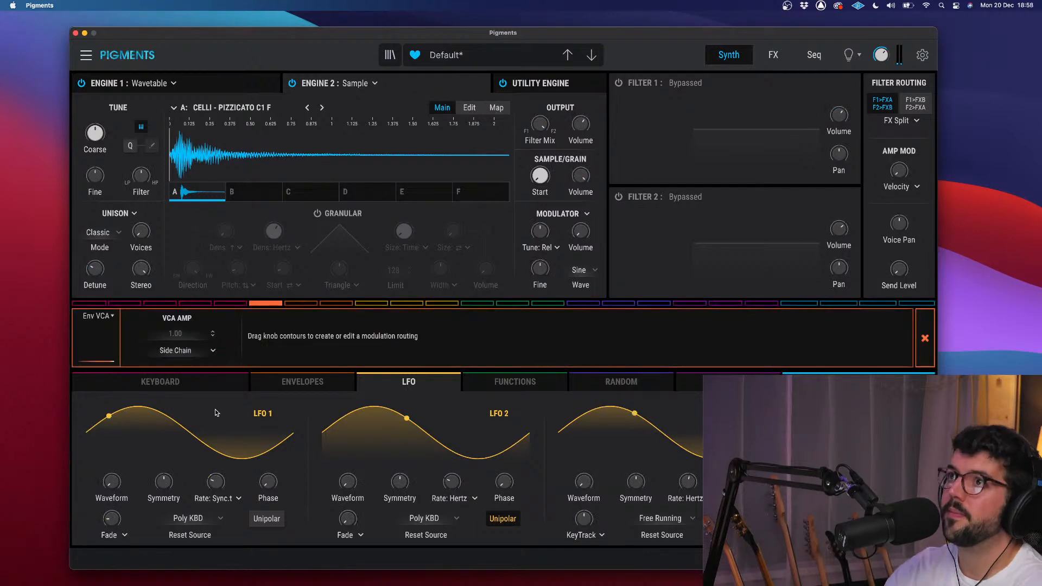
click(261, 380)
drag(118, 485, 117, 542)
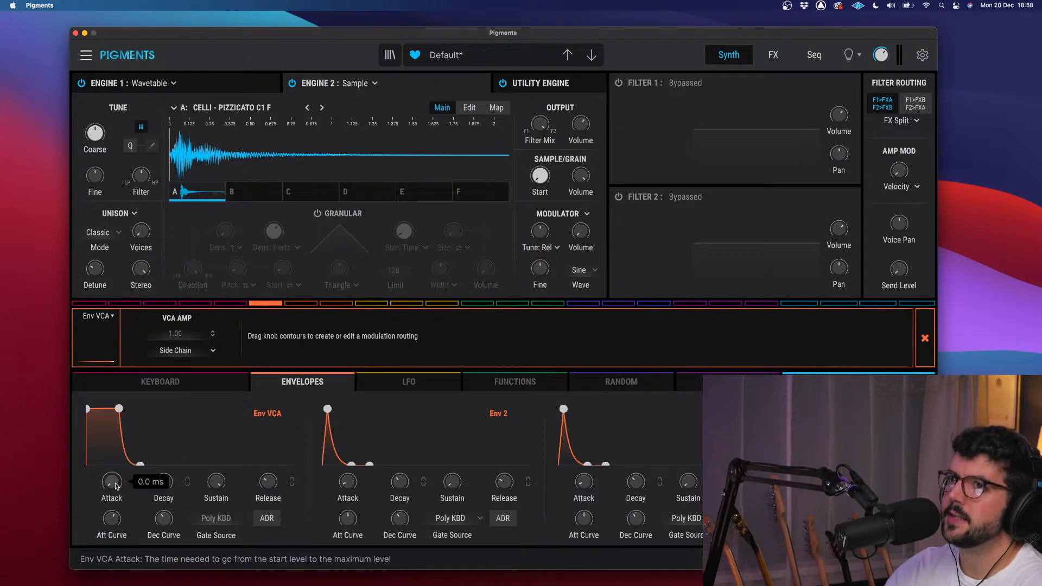
drag(163, 482, 163, 508)
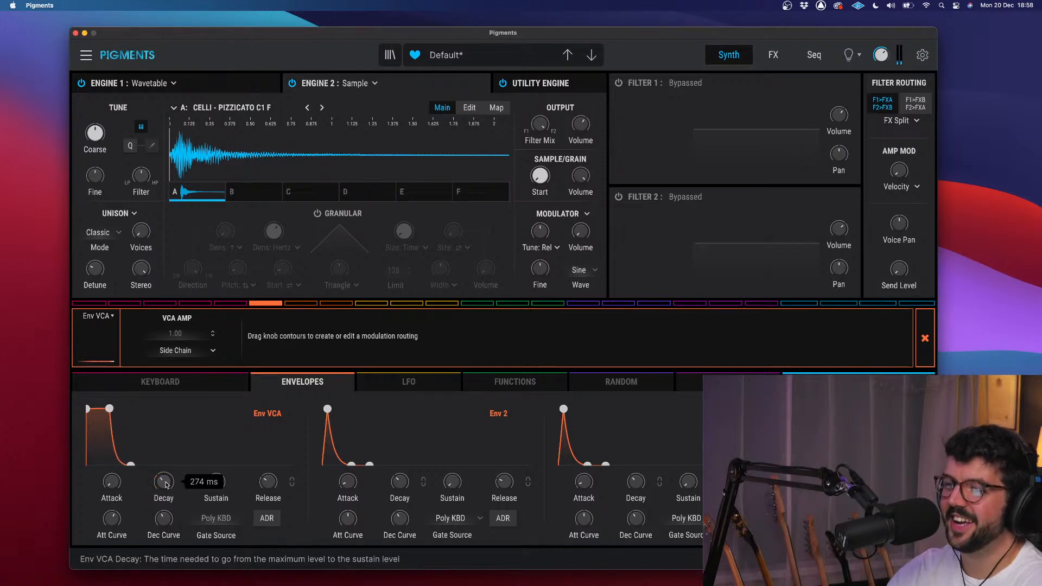